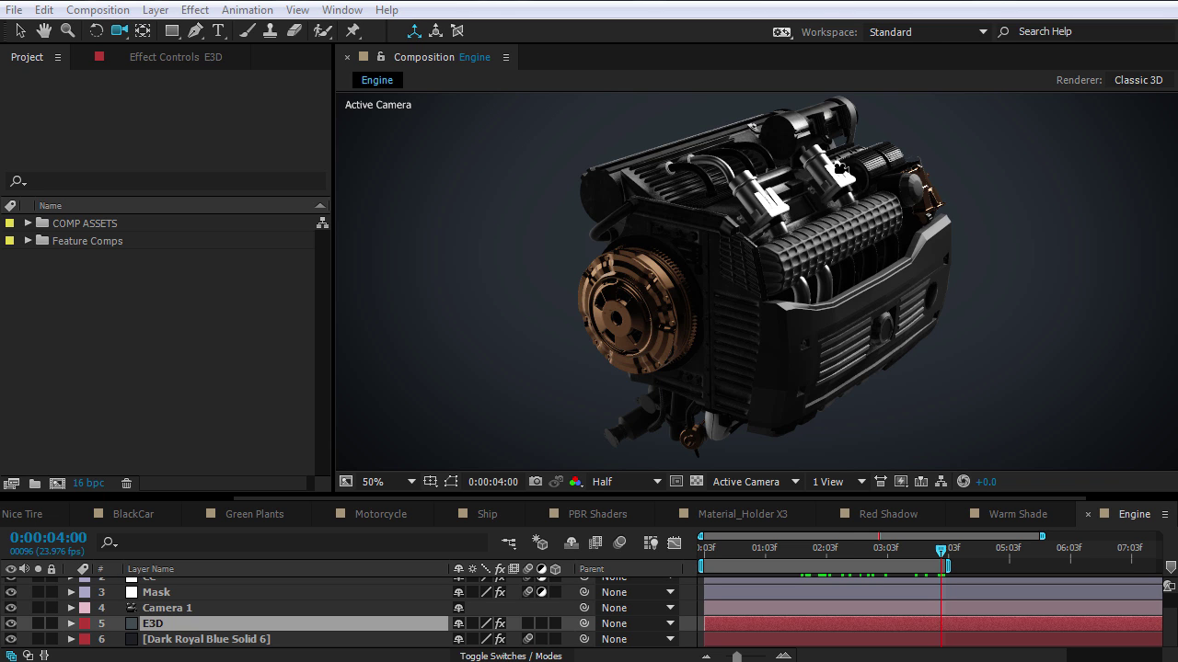
Play back the Engine composition to review the animated engine shot.
left_click(942, 552)
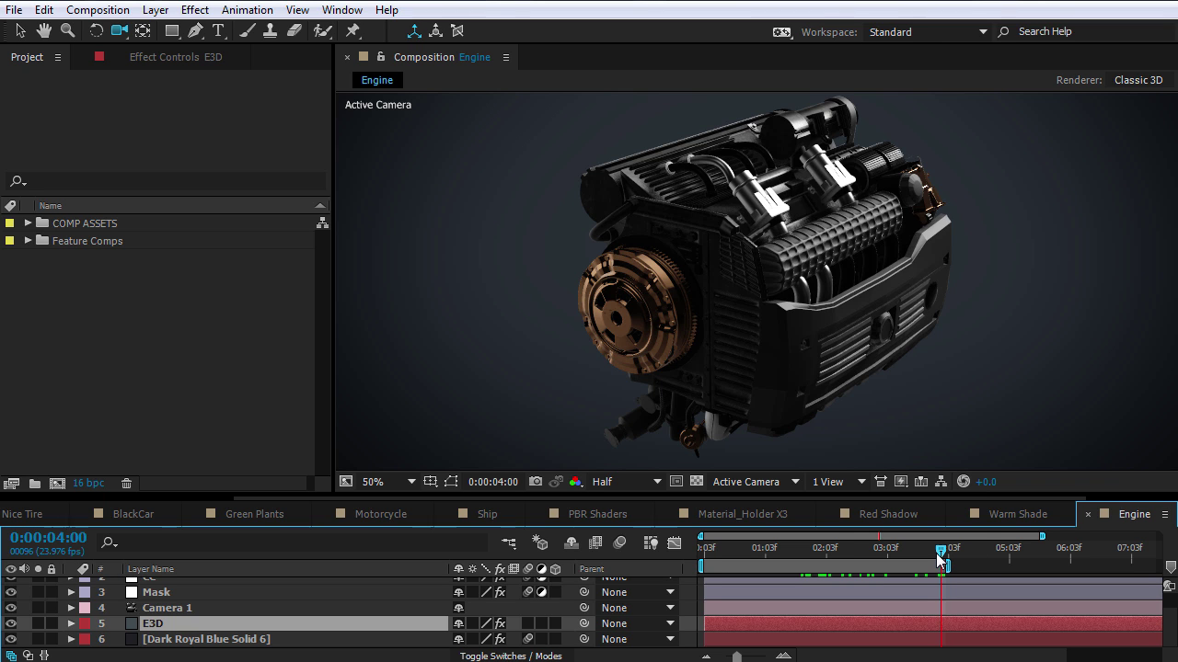
key("space")
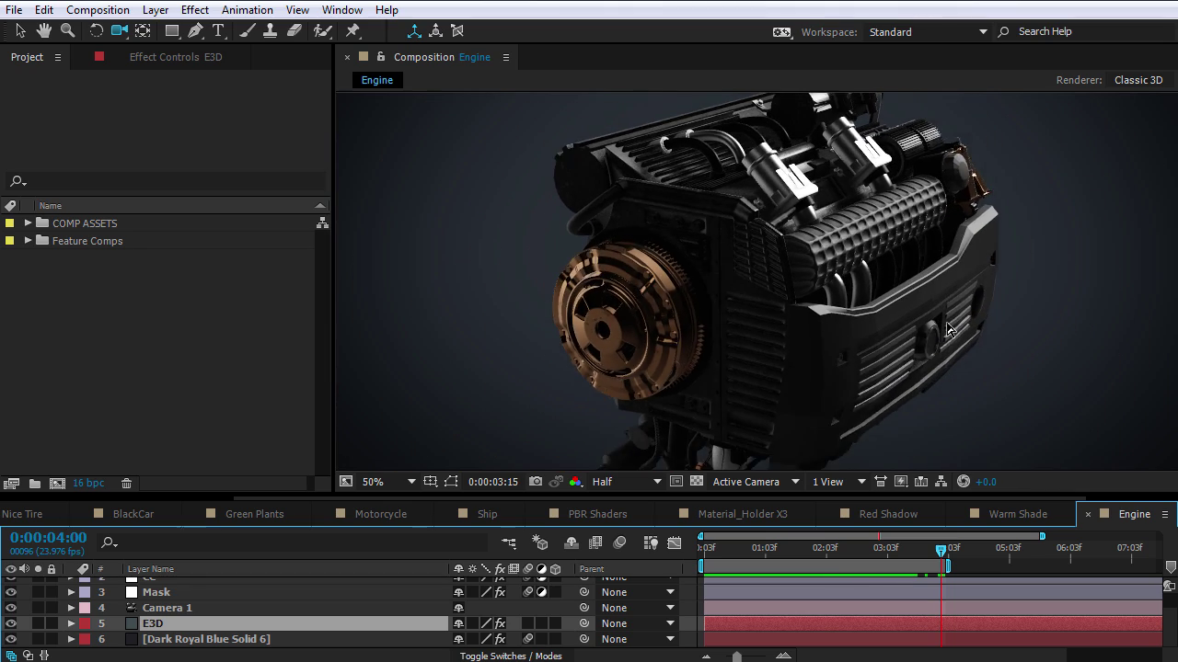
key("space")
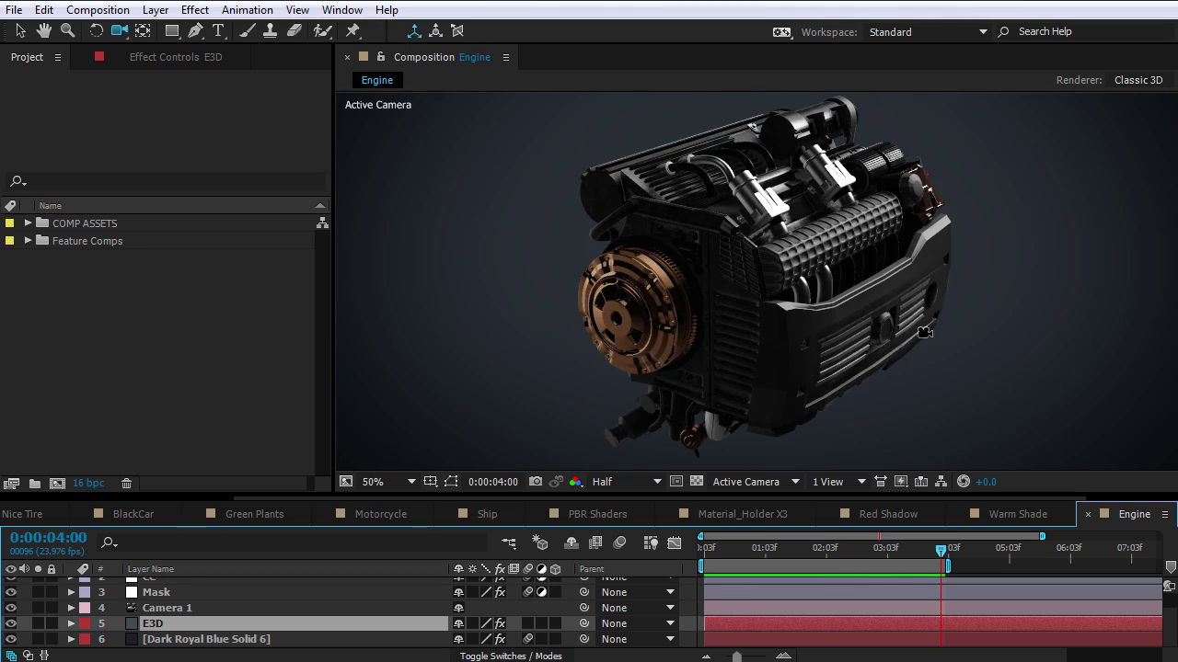
Orbit the composition camera slightly around the engine with the viewer maximized, and restore the normal layout.
left_click_drag(789, 296, 763, 303)
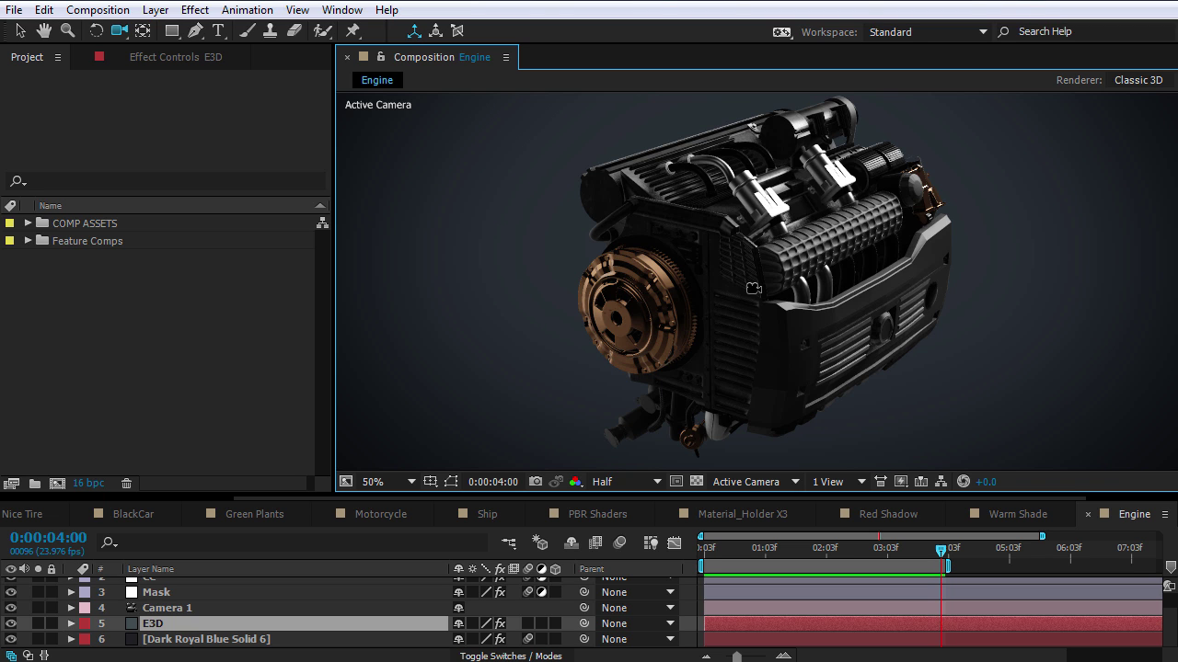
key("grave")
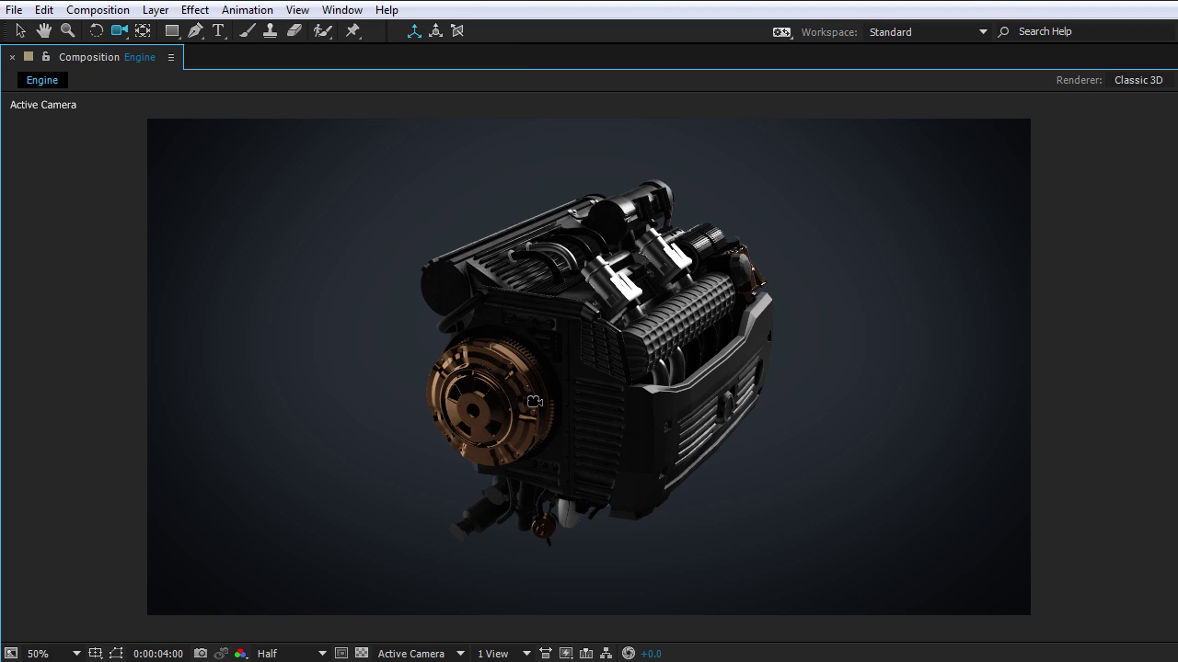
left_click_drag(588, 418, 586, 418)
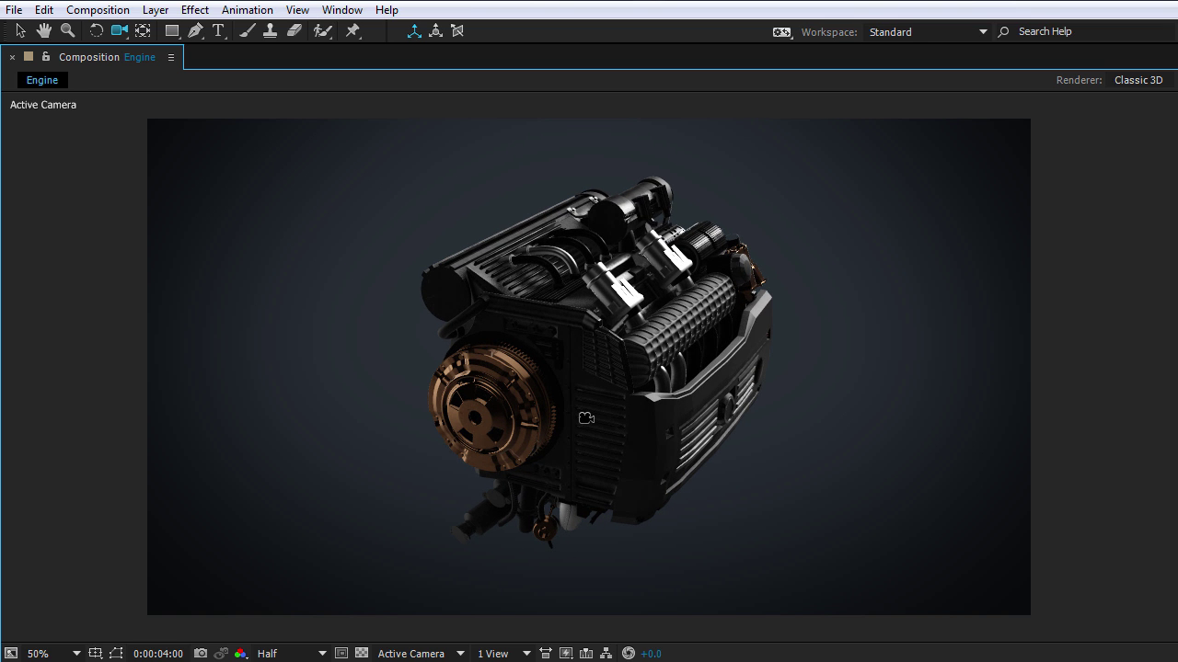
key("grave")
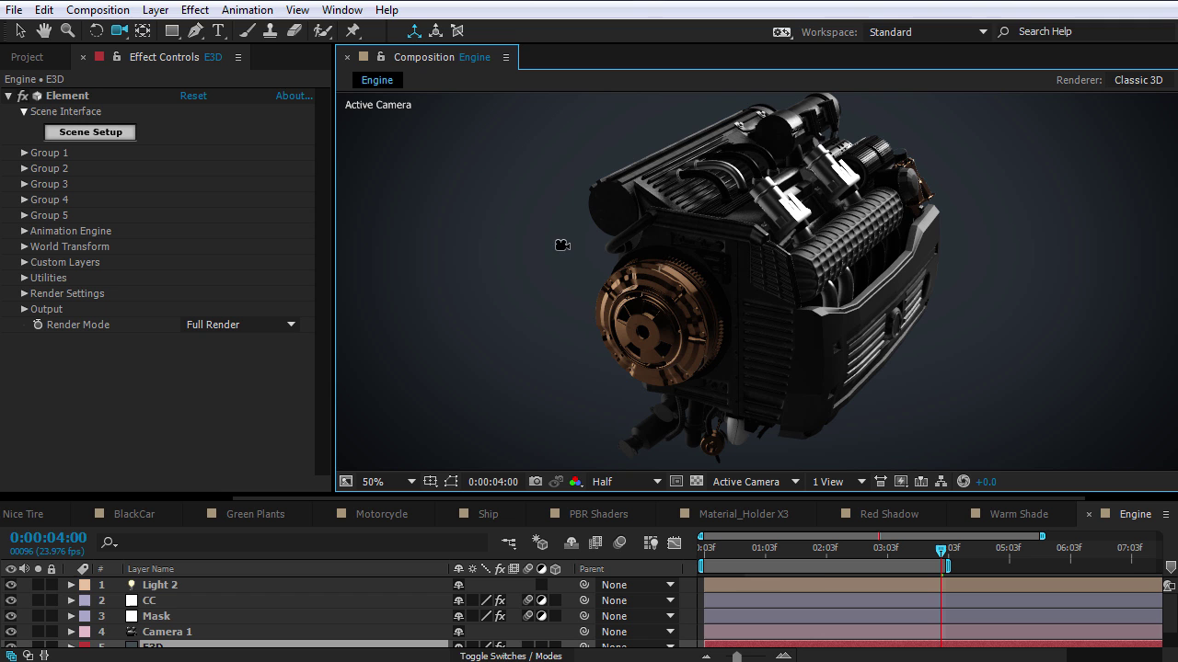
Open the E3D layer's Element scene setup and inspect the engine model from several angles.
left_click(104, 133)
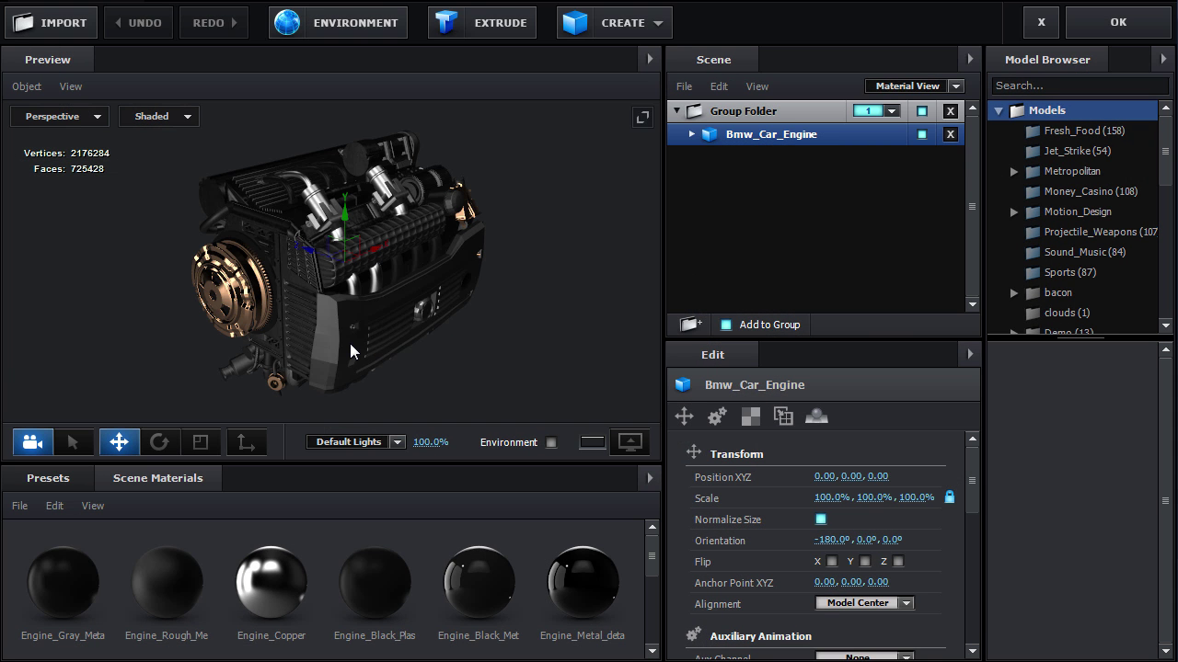
left_click_drag(421, 340, 440, 308)
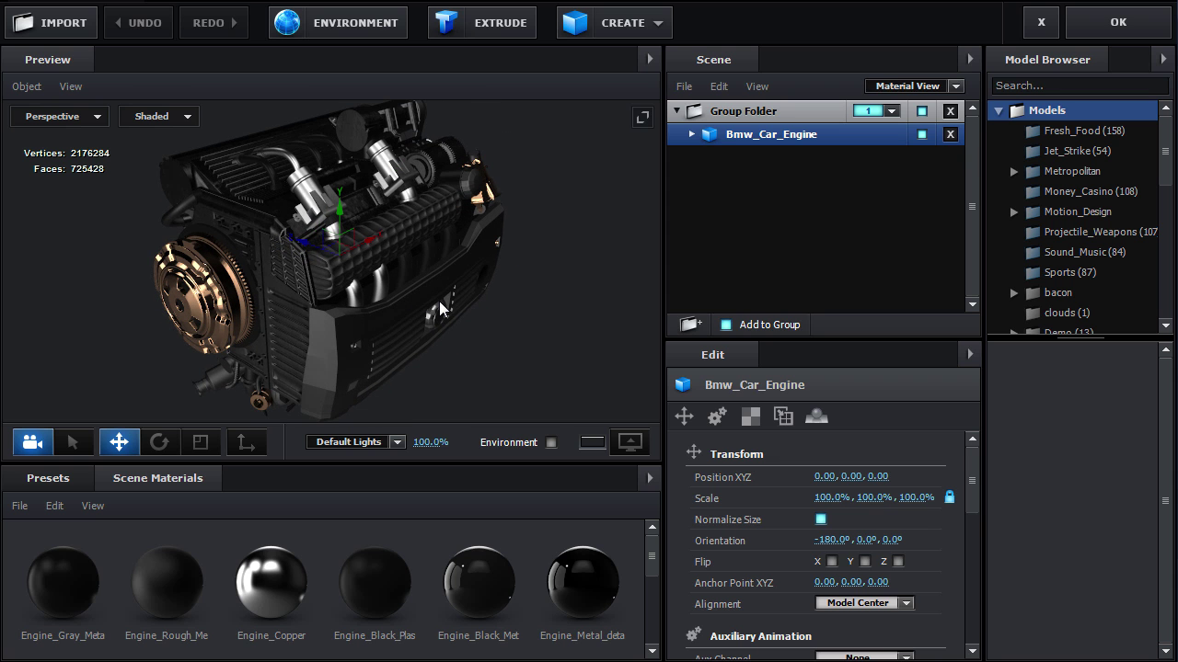
left_click_drag(335, 331, 232, 252)
Switch the scene preview to the Top view and to the Front view to examine the engine.
left_click(64, 116)
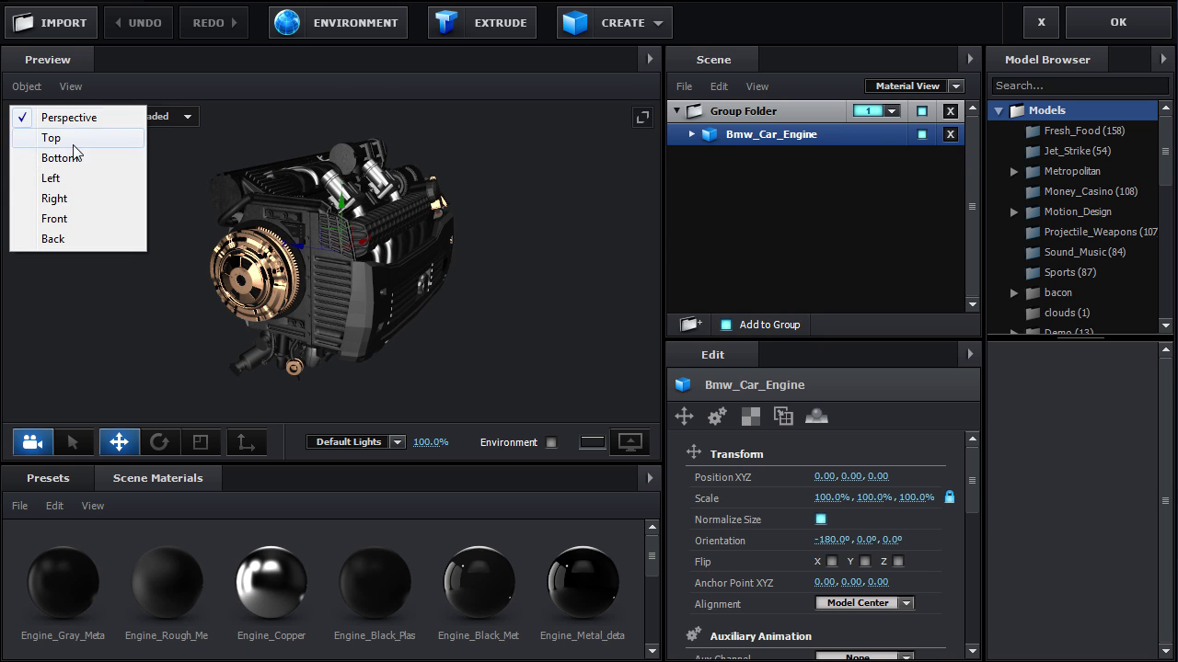
left_click(57, 138)
left_click(76, 114)
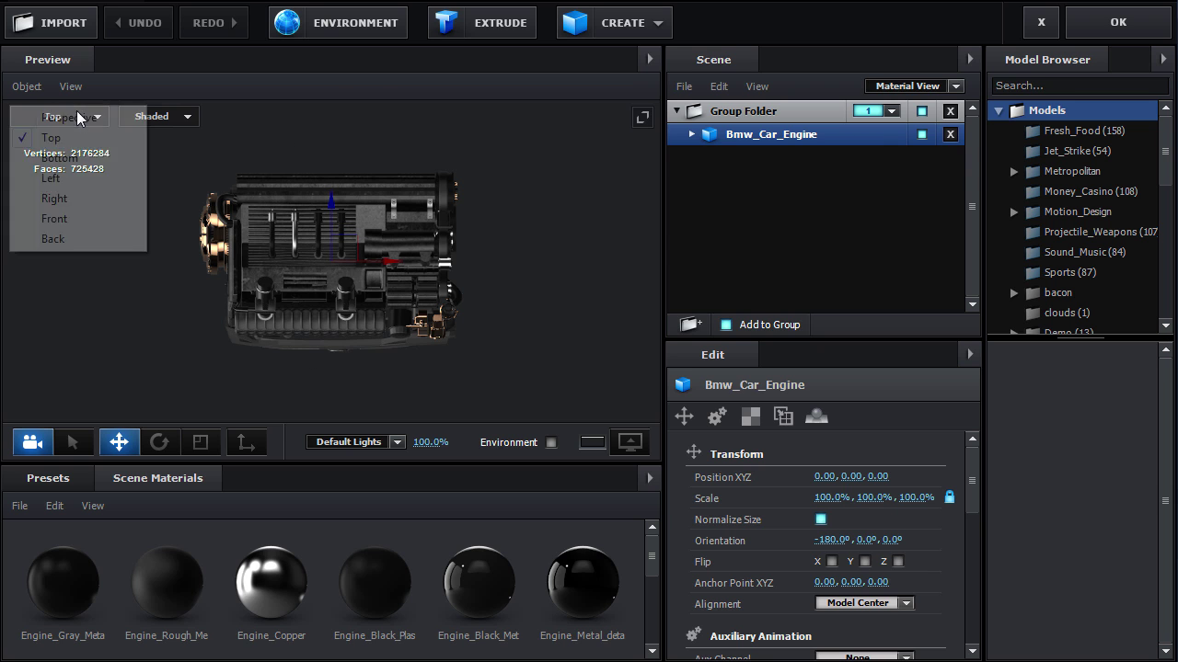
left_click(66, 219)
left_click_drag(260, 273, 403, 346)
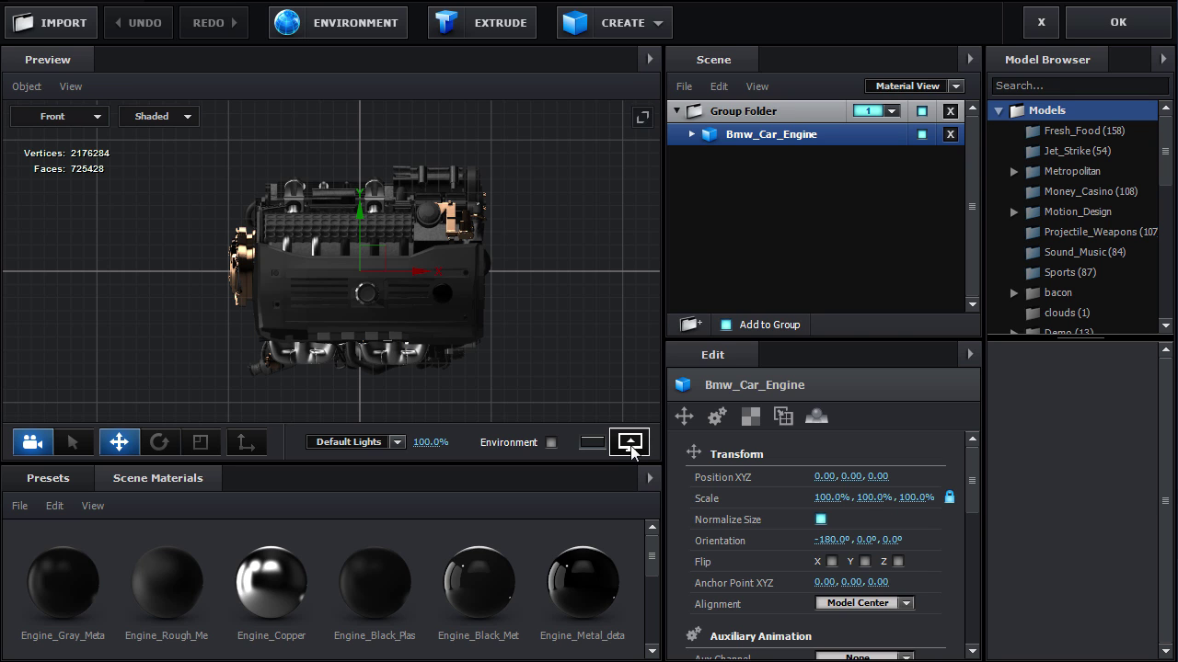
Check the preview's view options and return the preview to the Perspective view.
left_click(635, 442)
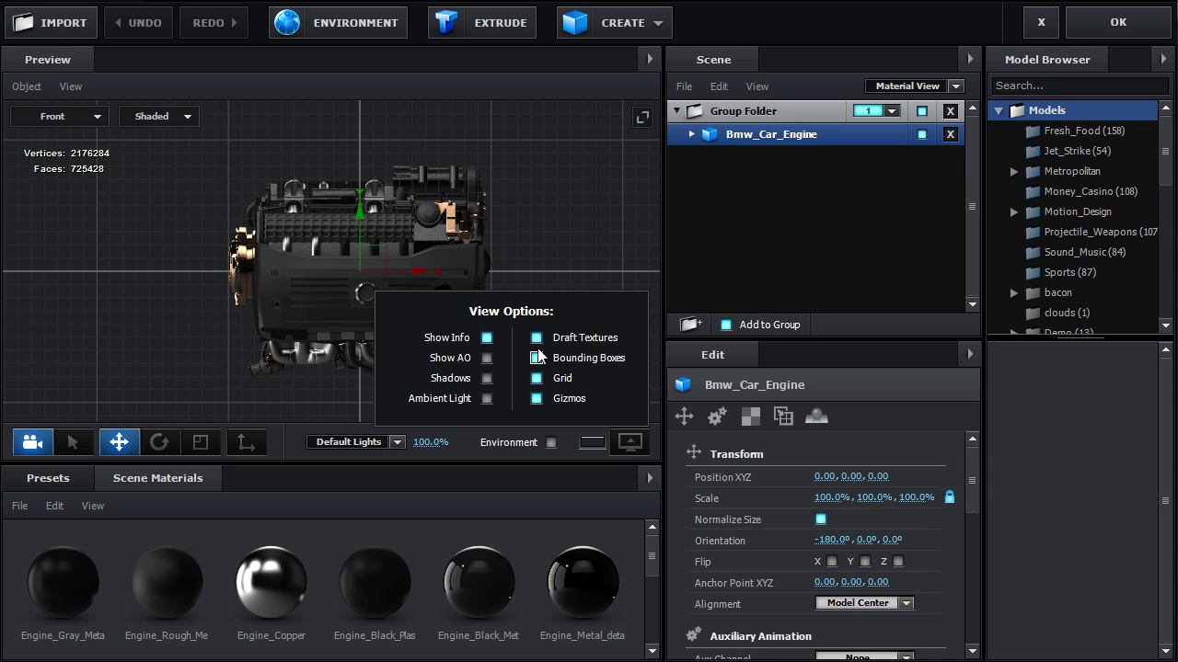
left_click(626, 448)
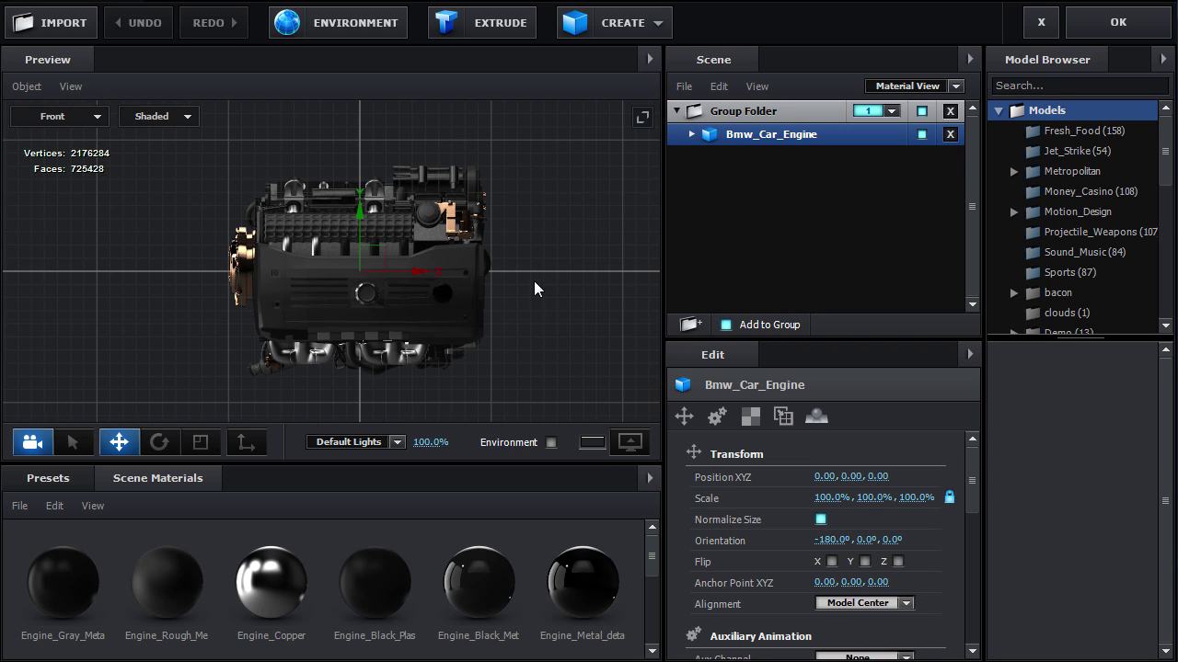
left_click_drag(488, 347, 422, 351)
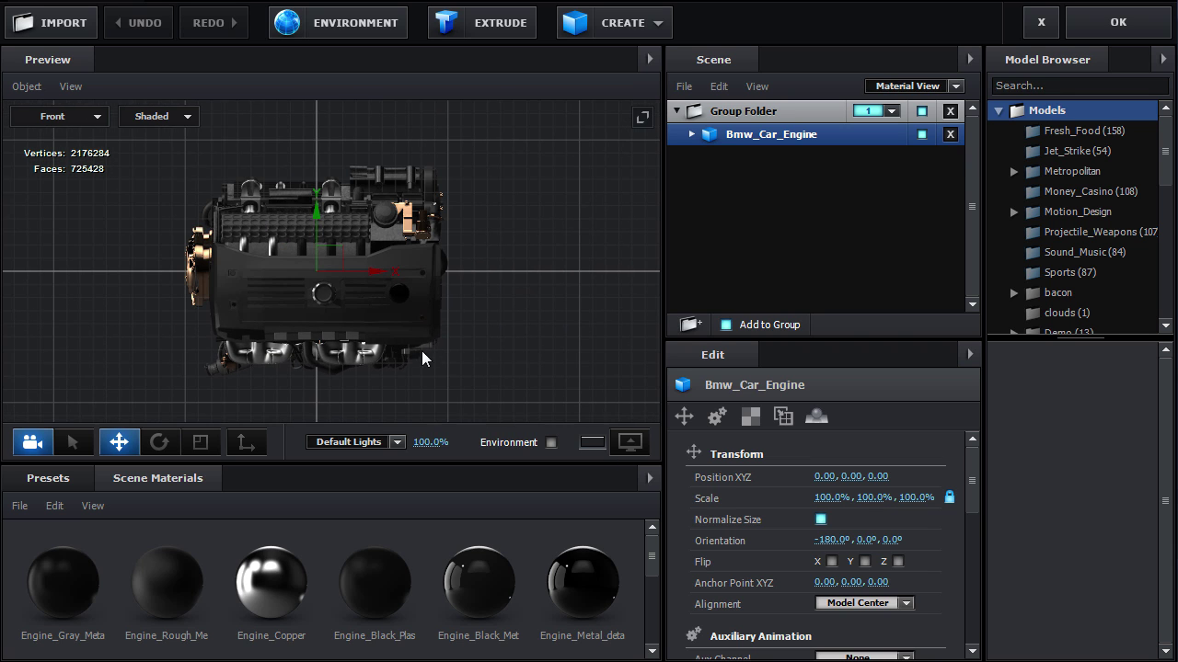
left_click(57, 115)
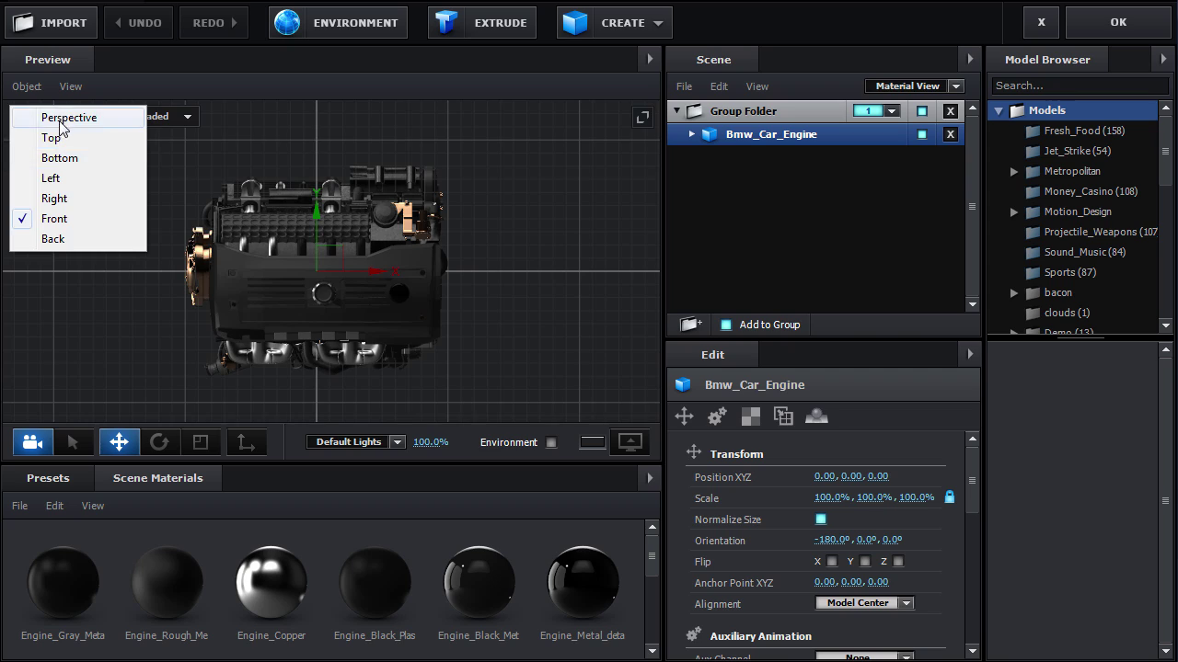
left_click(64, 117)
Try moving the engine model along its X axis and undo the move.
left_click_drag(281, 308, 343, 327)
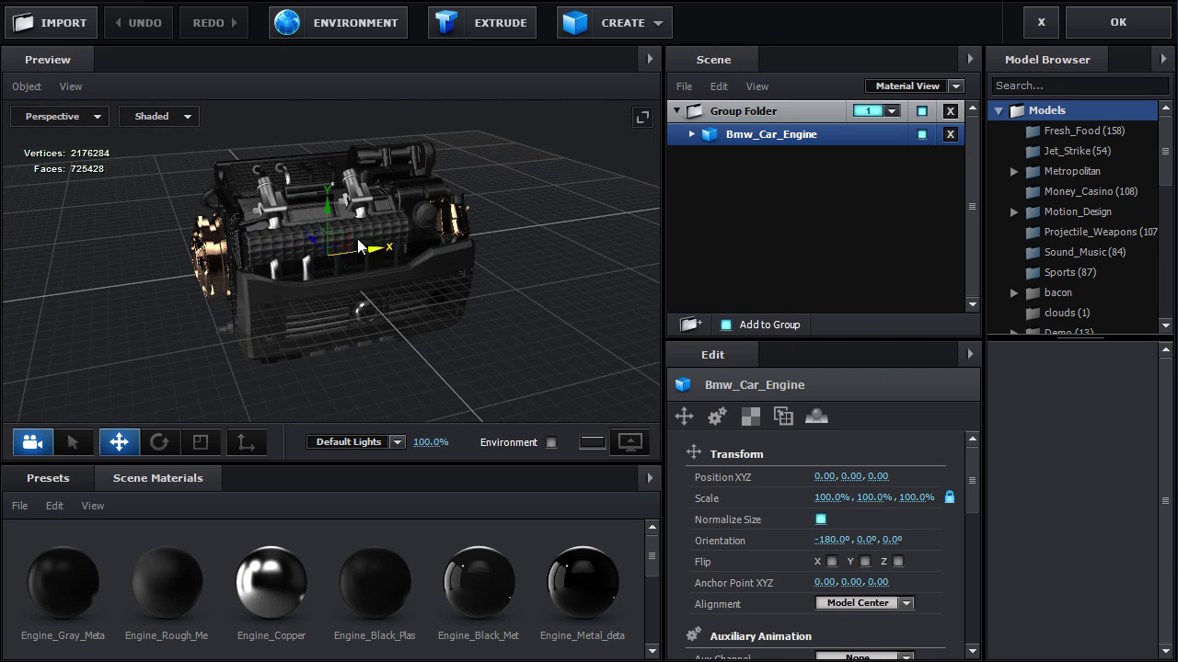
left_click_drag(352, 252, 180, 255)
key("ctrl+z")
Duplicate the Bmw_Car_Engine model and move one engine along the X axis to about -2.61.
left_click_drag(327, 302, 440, 253)
key("ctrl+d")
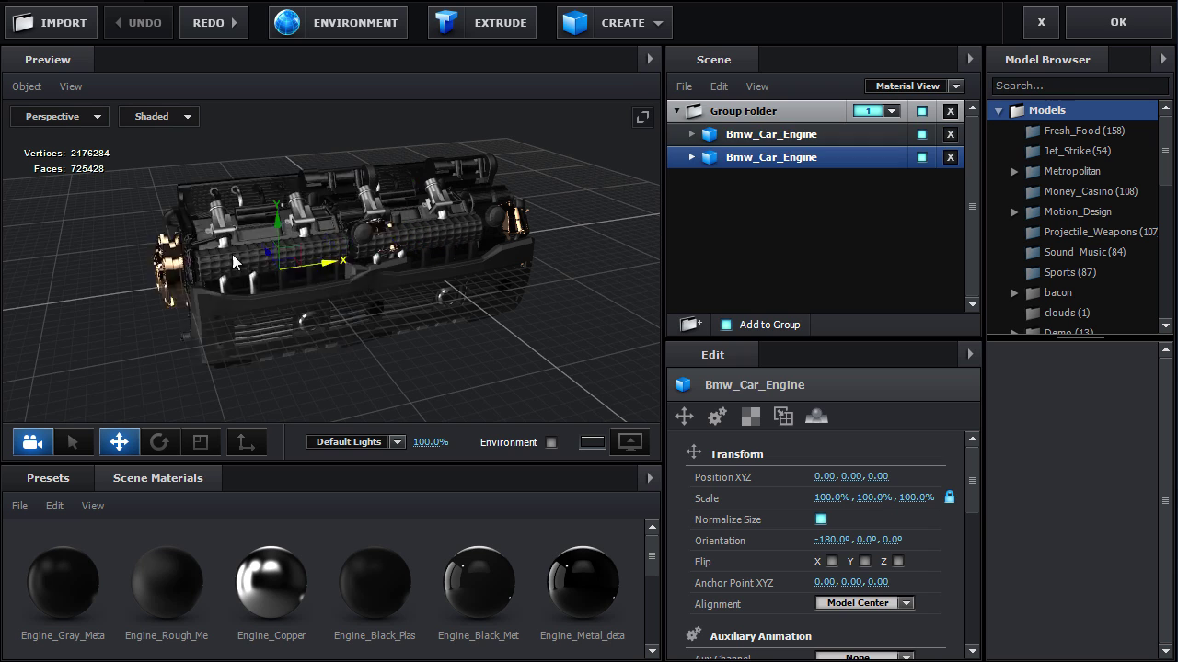
left_click_drag(232, 254, 157, 261)
left_click_drag(467, 357, 460, 313)
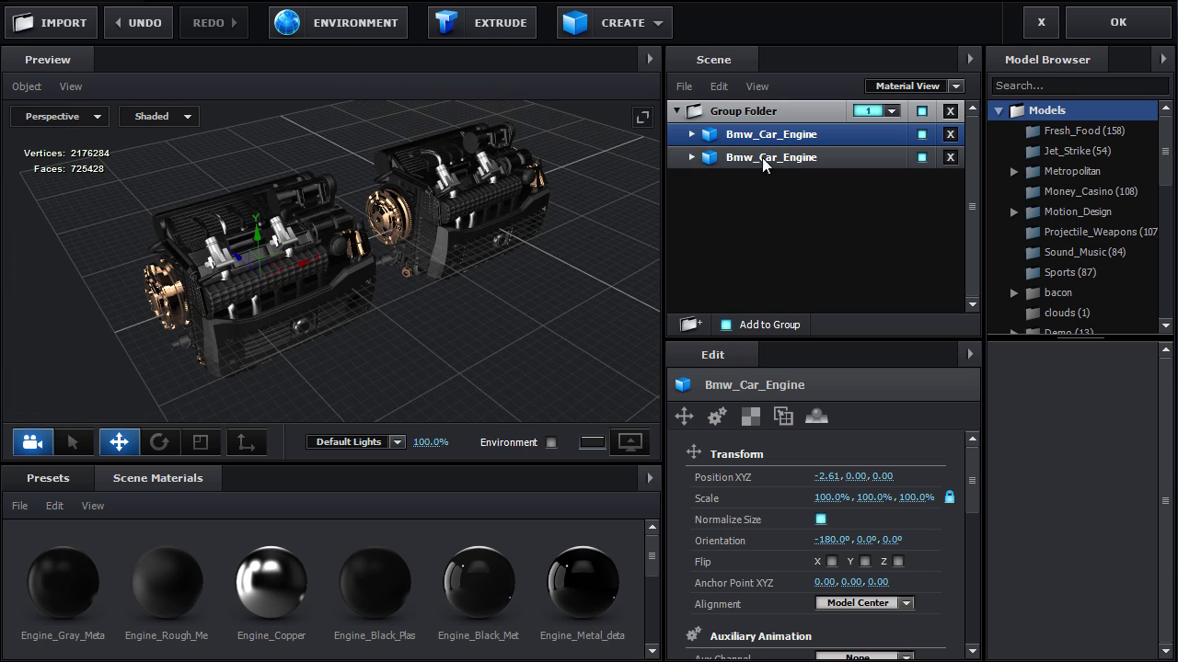
Delete the extra engine so that a single Bmw_Car_Engine model remains in the group folder.
left_click_drag(373, 292, 361, 316)
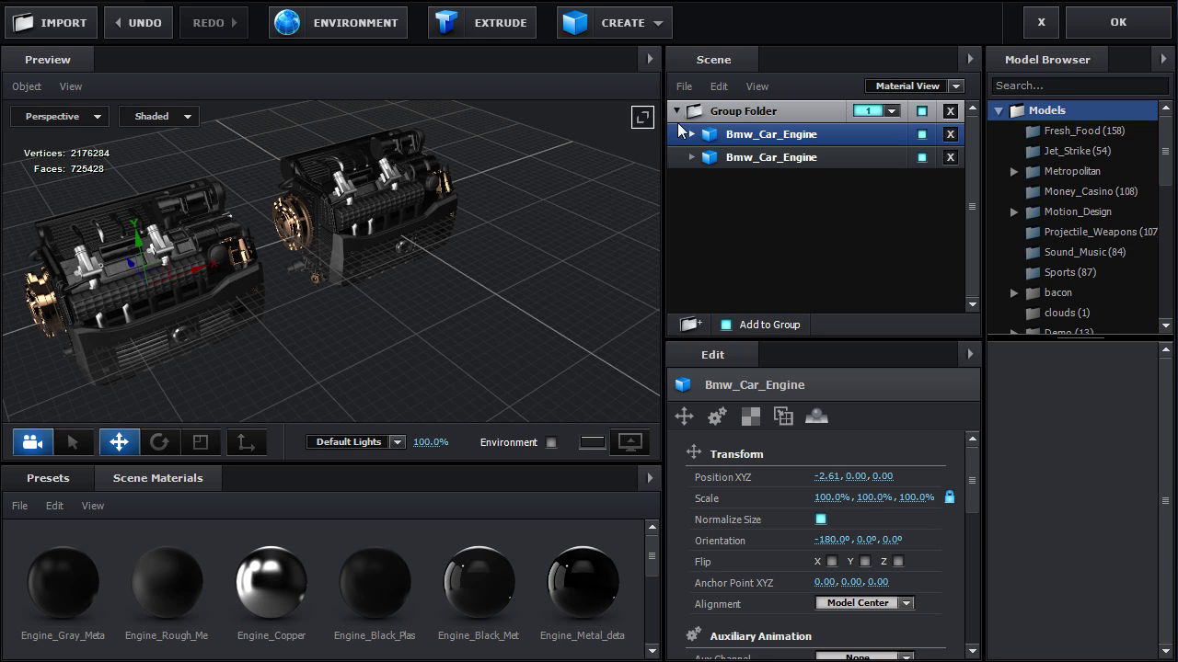
key("Delete")
left_click(622, 25)
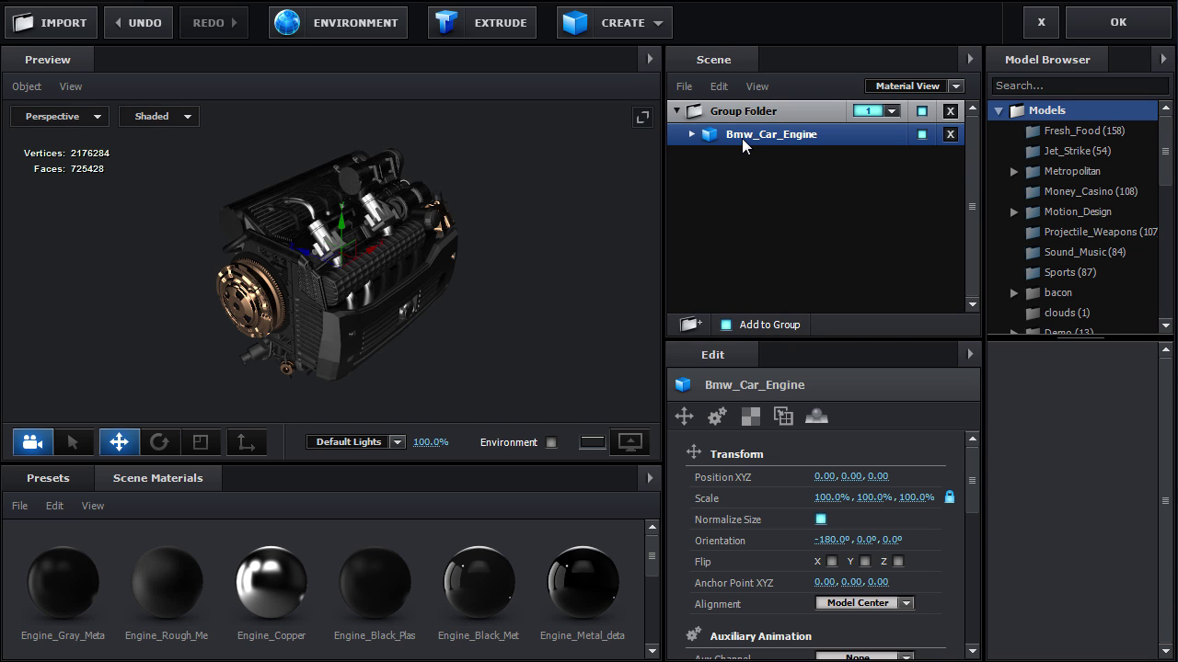
Expand the Bmw_Car_Engine model and look through its list of materials.
left_click(691, 134)
scroll(804, 240, "down", 5)
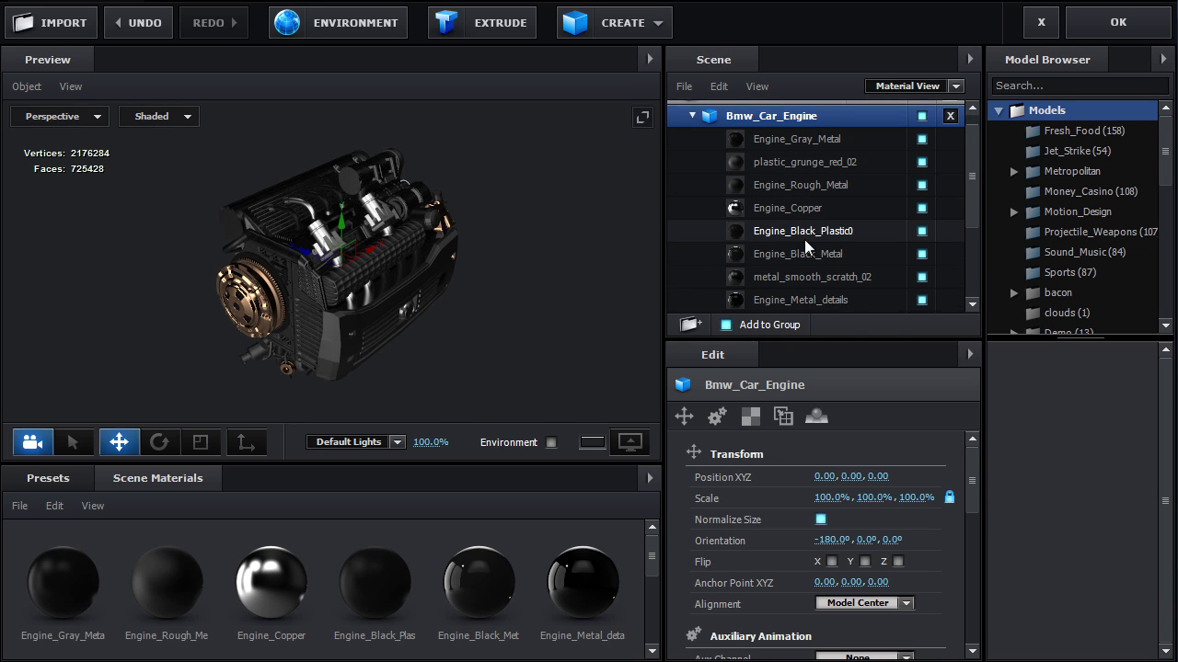
scroll(801, 245, "up", 5)
Select the flywheel's copper_rough material and set its reflectivity color to white (FFFFFF).
left_click_drag(391, 349, 346, 339)
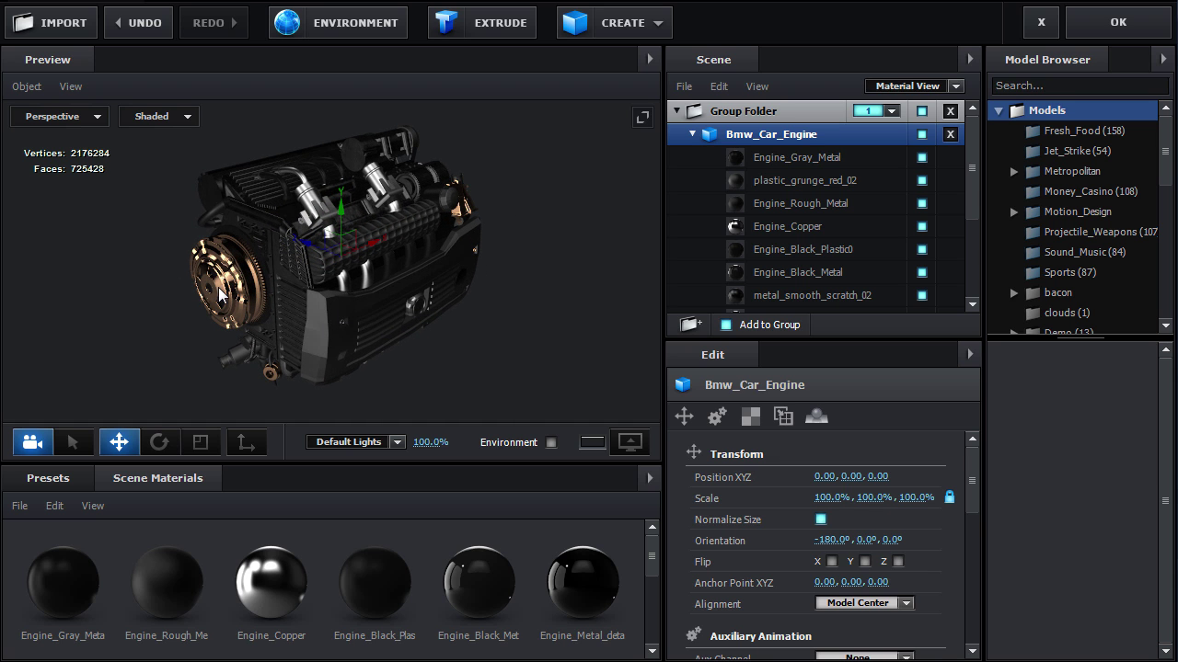
left_click(190, 265)
left_click_drag(277, 303, 412, 356)
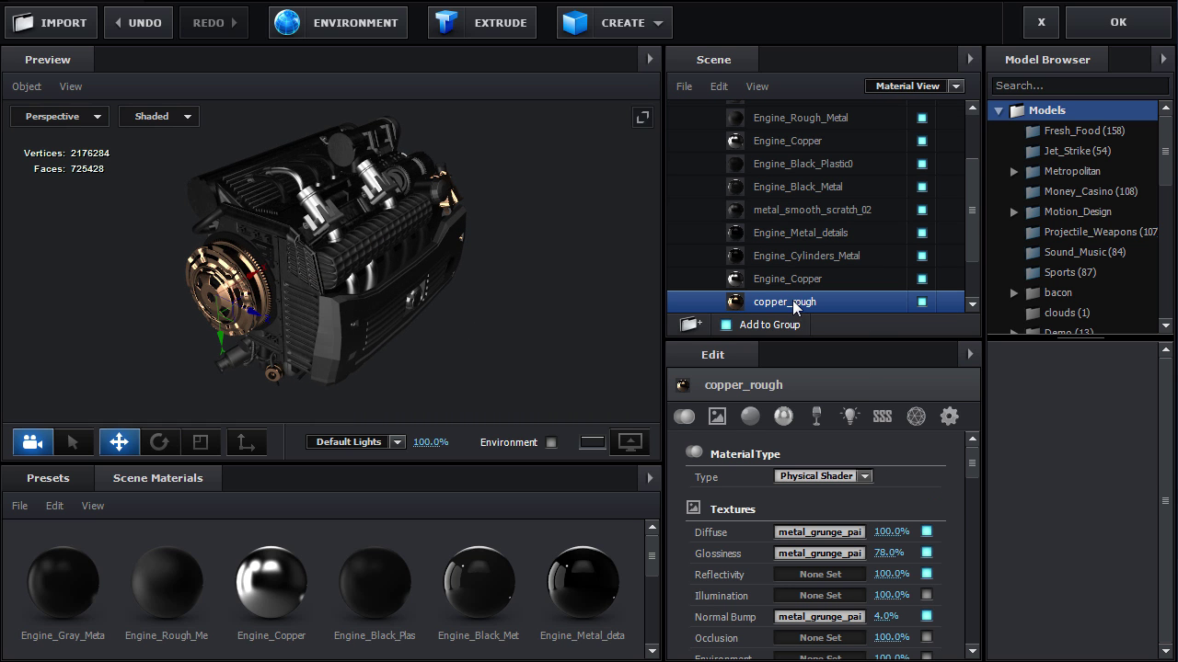
left_click_drag(971, 465, 939, 503)
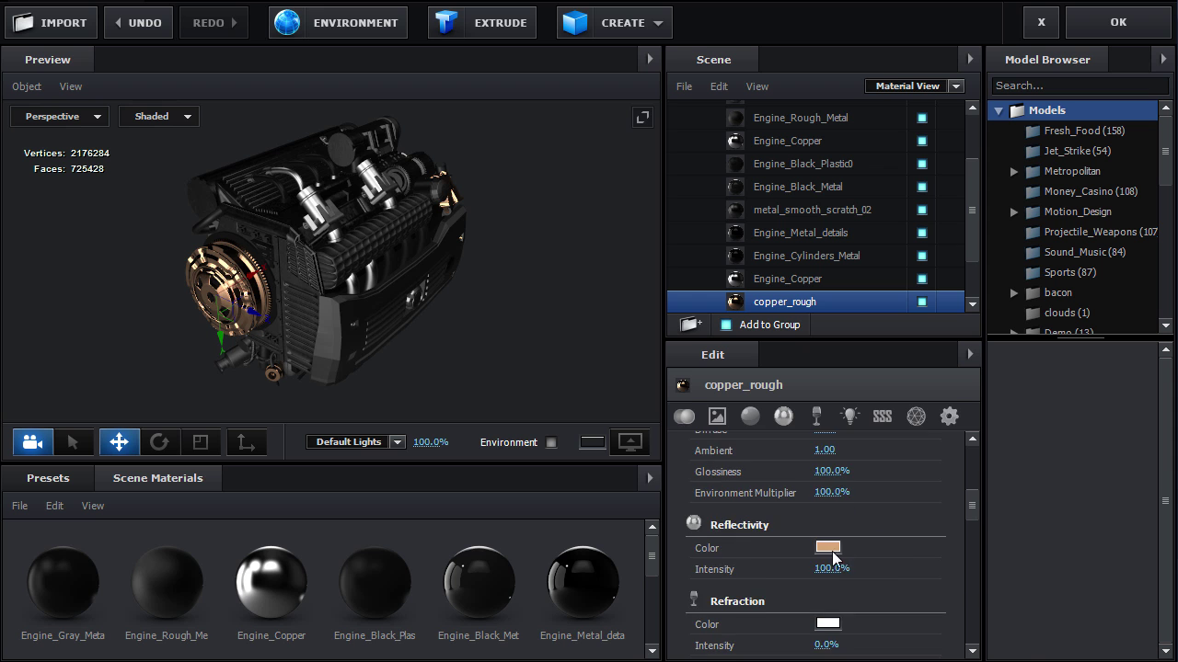
left_click(828, 548)
left_click(699, 493)
left_click_drag(770, 446, 603, 287)
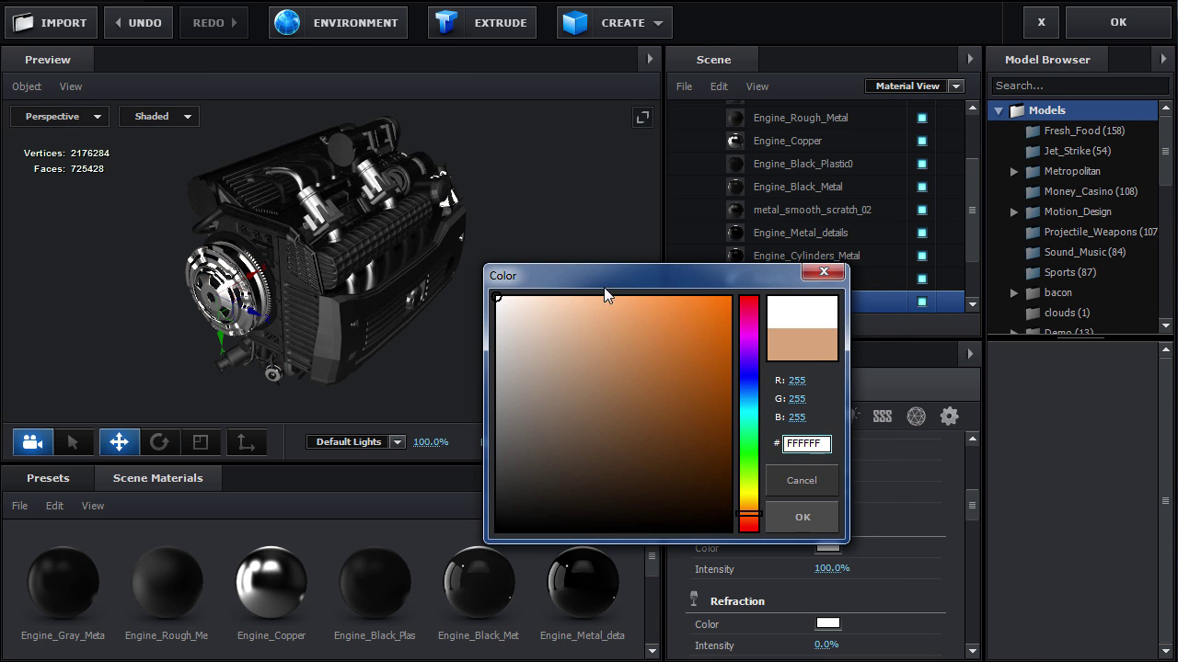
left_click(808, 524)
Add the metal cylinder parts and the belt to the flywheel selection and move them together upward along the Y axis.
mouse_move(354, 316)
left_mouse_down()
mouse_move(408, 345)
mouse_move(489, 339)
mouse_move(470, 352)
mouse_move(478, 326)
mouse_move(446, 353)
mouse_move(361, 333)
left_mouse_up()
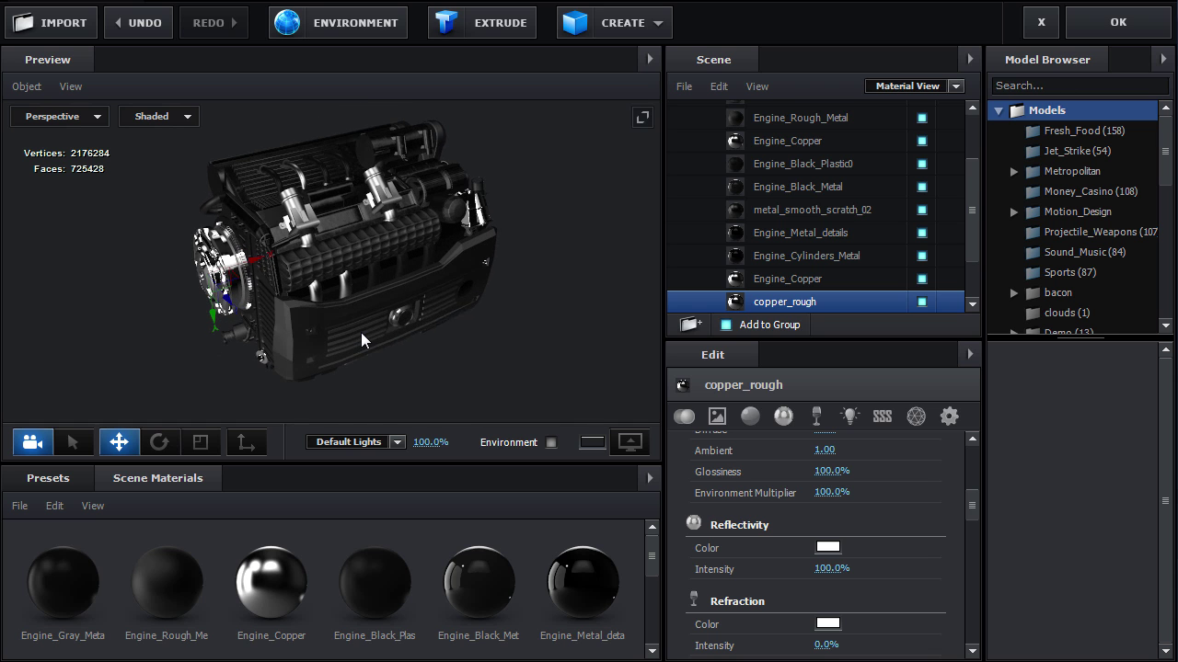
left_click(378, 182)
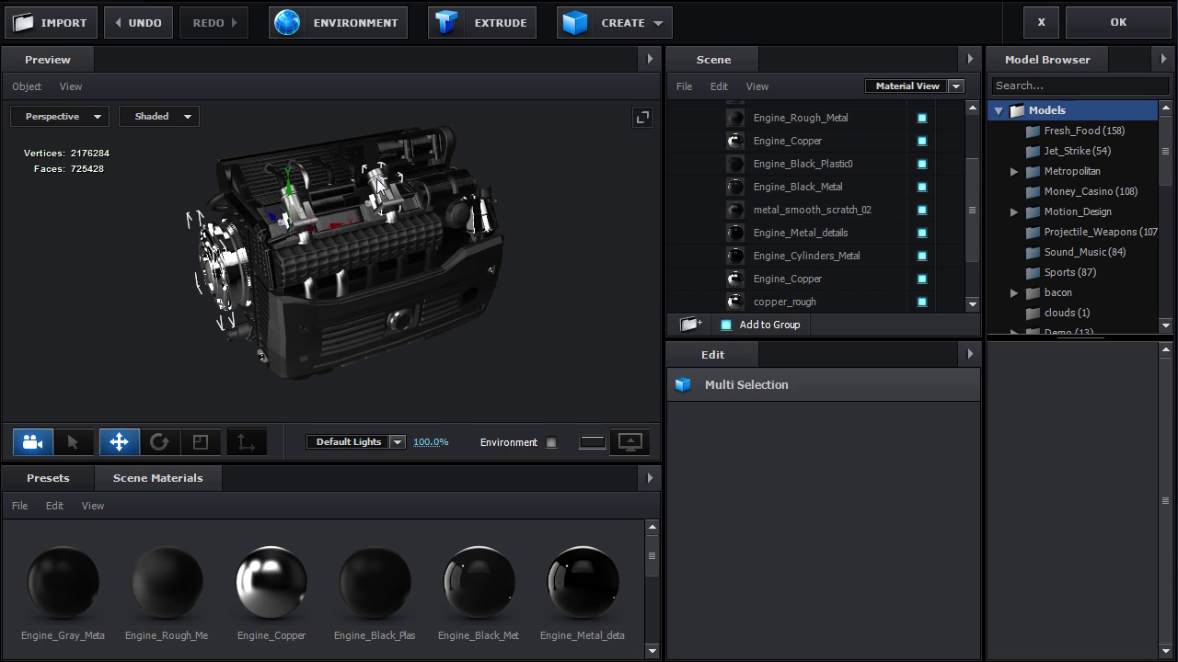
left_click(451, 134, "shift")
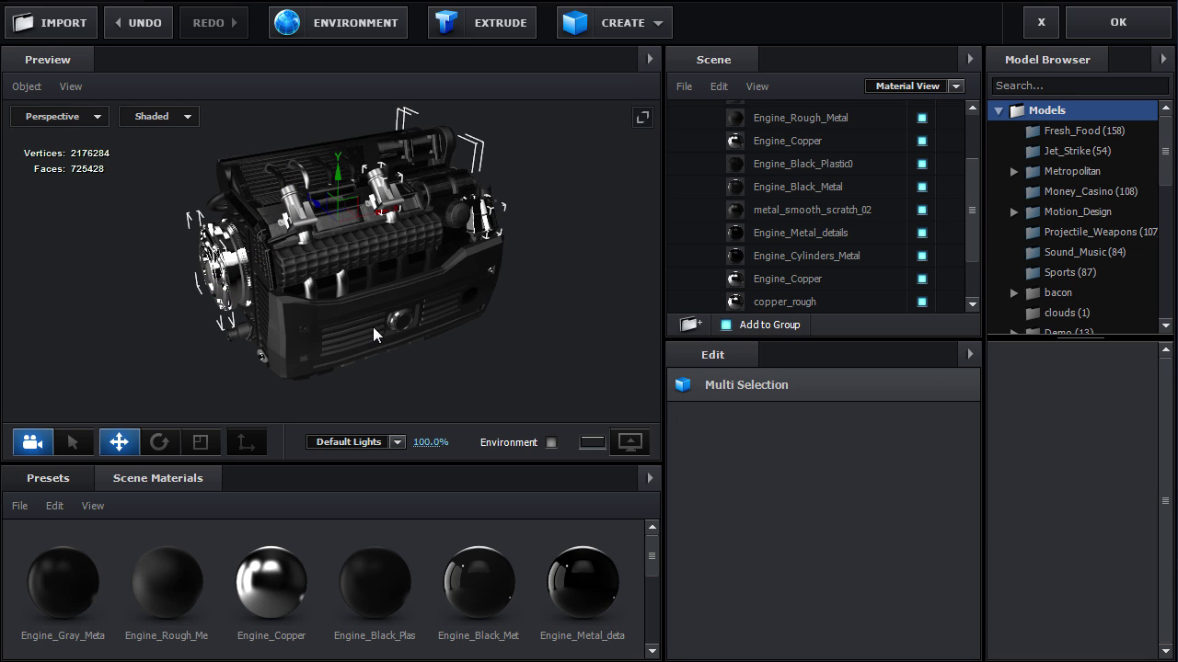
left_click_drag(338, 173, 454, 322)
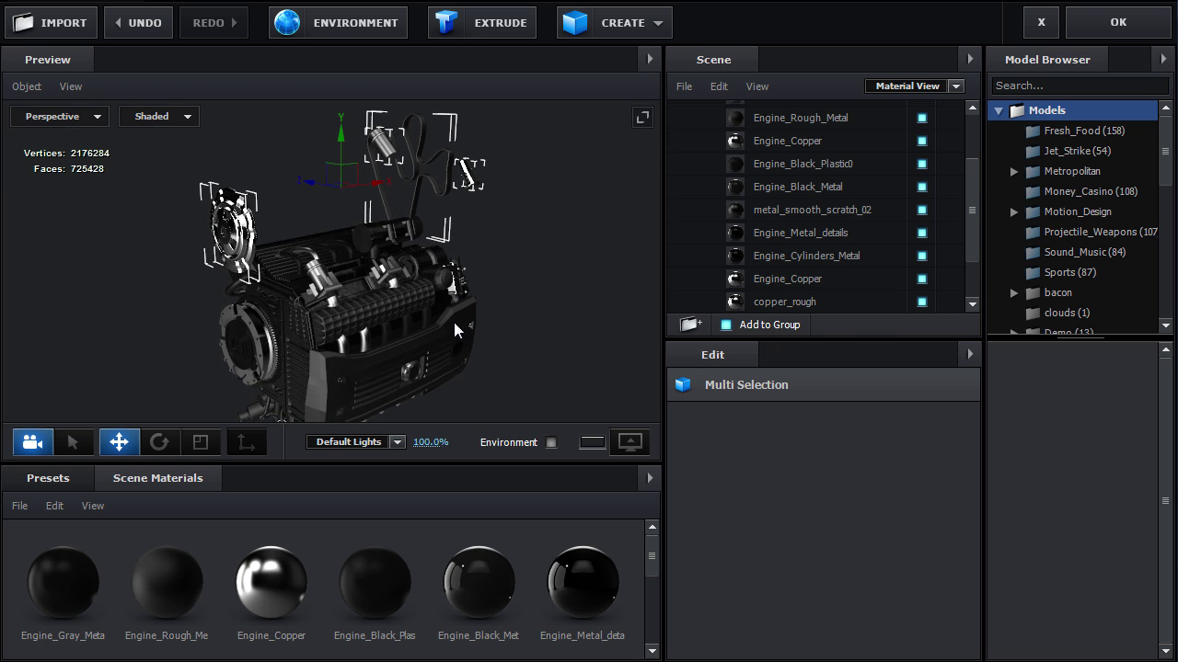
Select the whole Bmw_Car_Engine model and move it to about 0.93 on the X axis.
left_click(372, 307)
left_click_drag(379, 328, 405, 295)
mouse_move(532, 282)
left_mouse_down()
mouse_move(427, 329)
mouse_move(485, 307)
mouse_move(441, 318)
mouse_move(519, 268)
left_mouse_up()
Switch the scene list to Mesh View and select the Engine_Front_Right_Tube024_pivot mesh to see its transform settings.
left_click(905, 86)
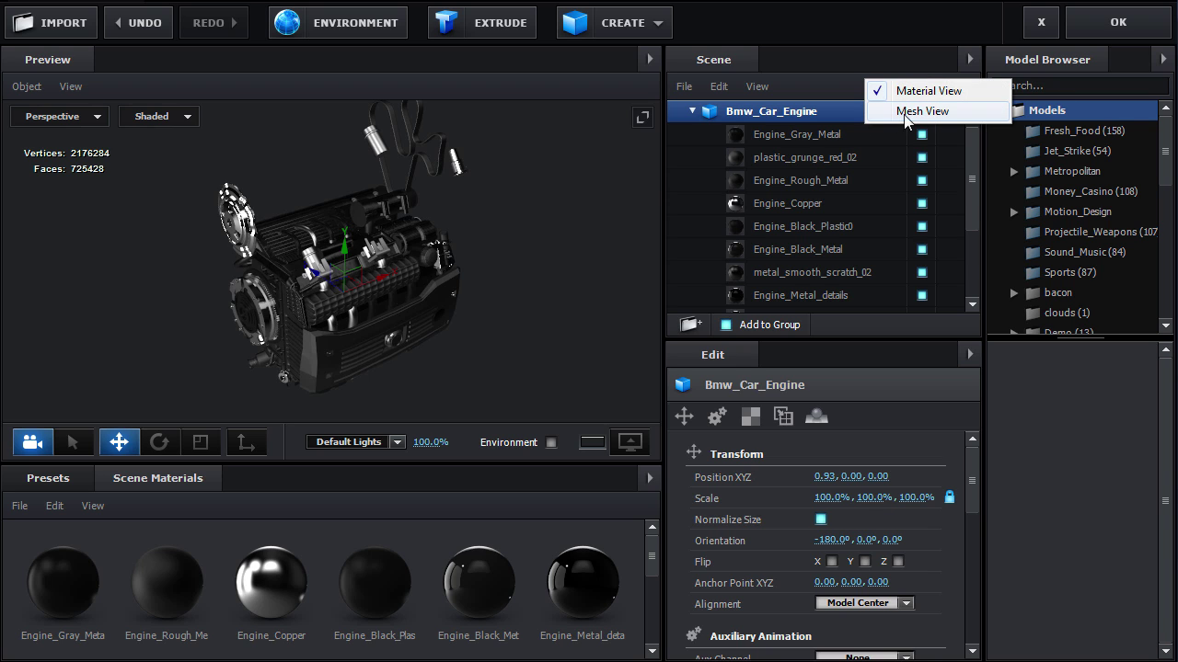
left_click(905, 112)
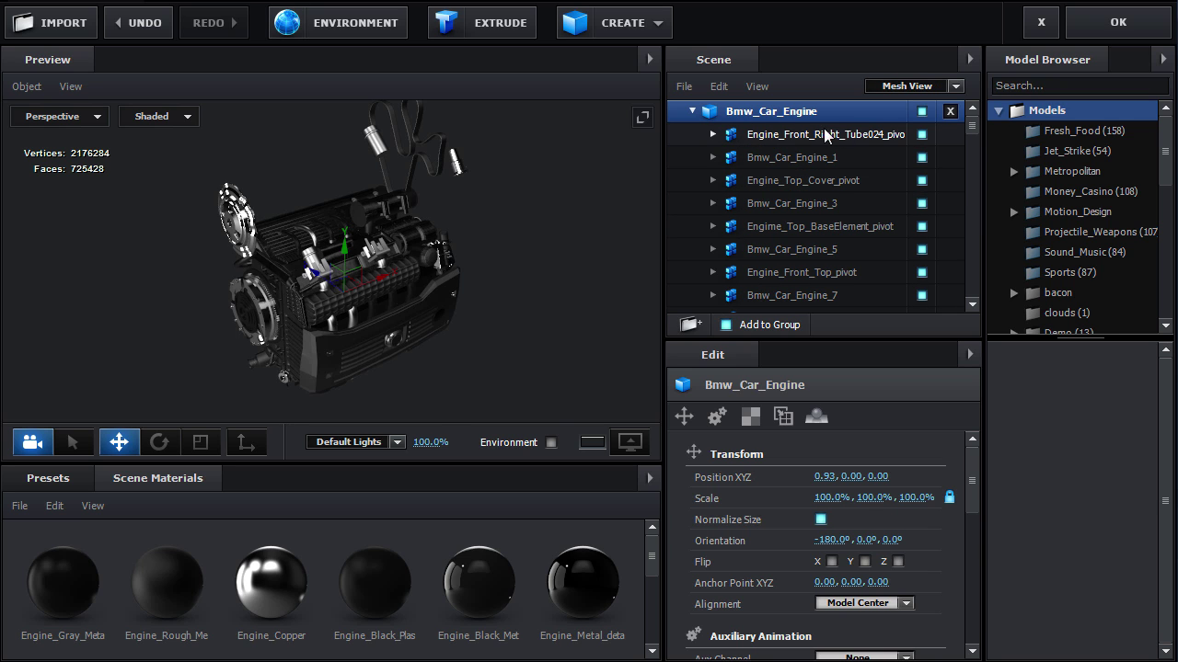
left_click(795, 137)
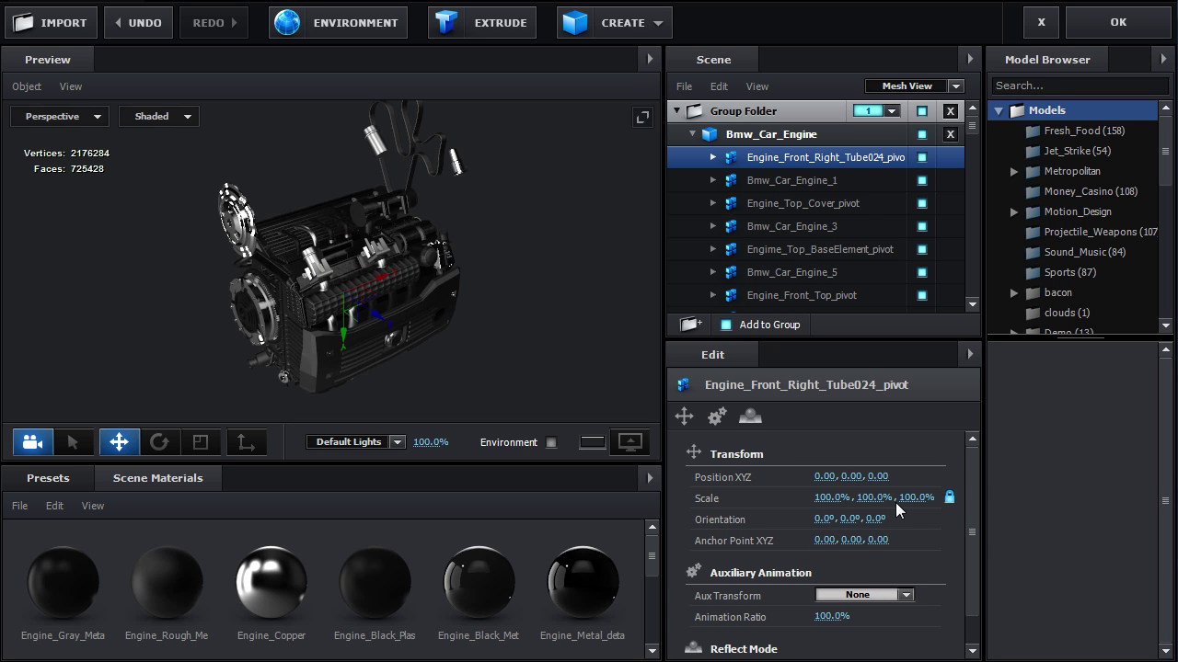
Return the scene list to Material View and review the Engine_Gray_Metal material's texture, reflectivity and refraction settings.
left_click(302, 501)
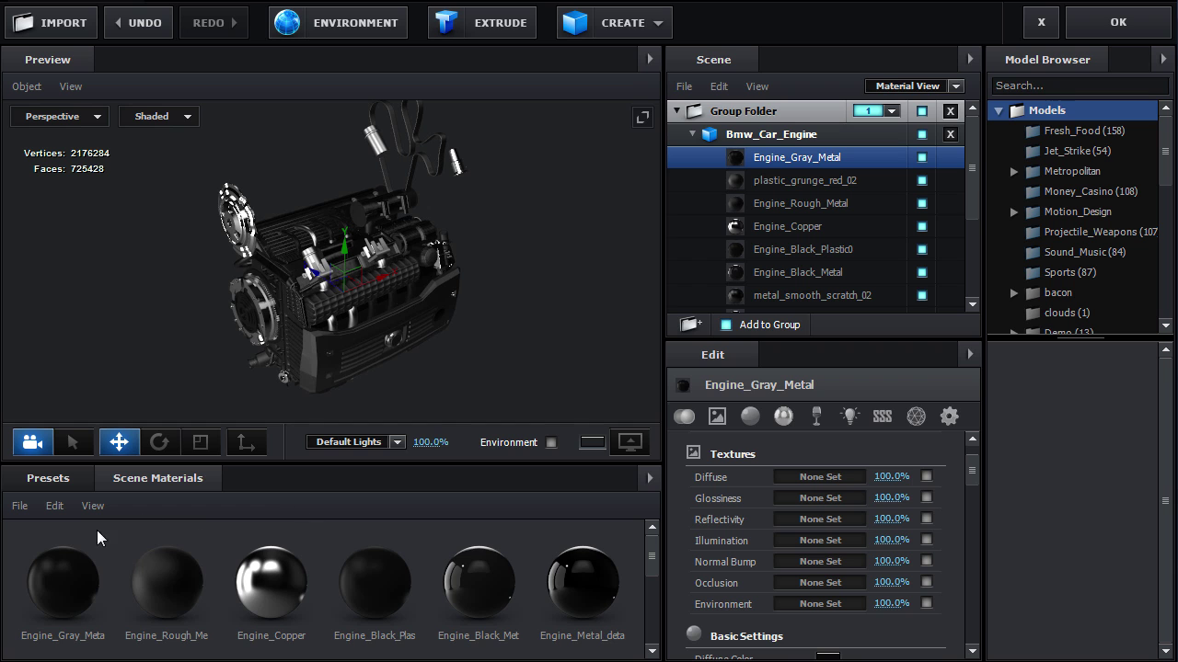
left_click_drag(649, 558, 642, 534)
mouse_move(967, 469)
left_mouse_down()
mouse_move(974, 524)
mouse_move(981, 485)
mouse_move(967, 457)
left_mouse_up()
left_click(717, 416)
left_click(750, 416)
scroll(867, 480, "down", 3)
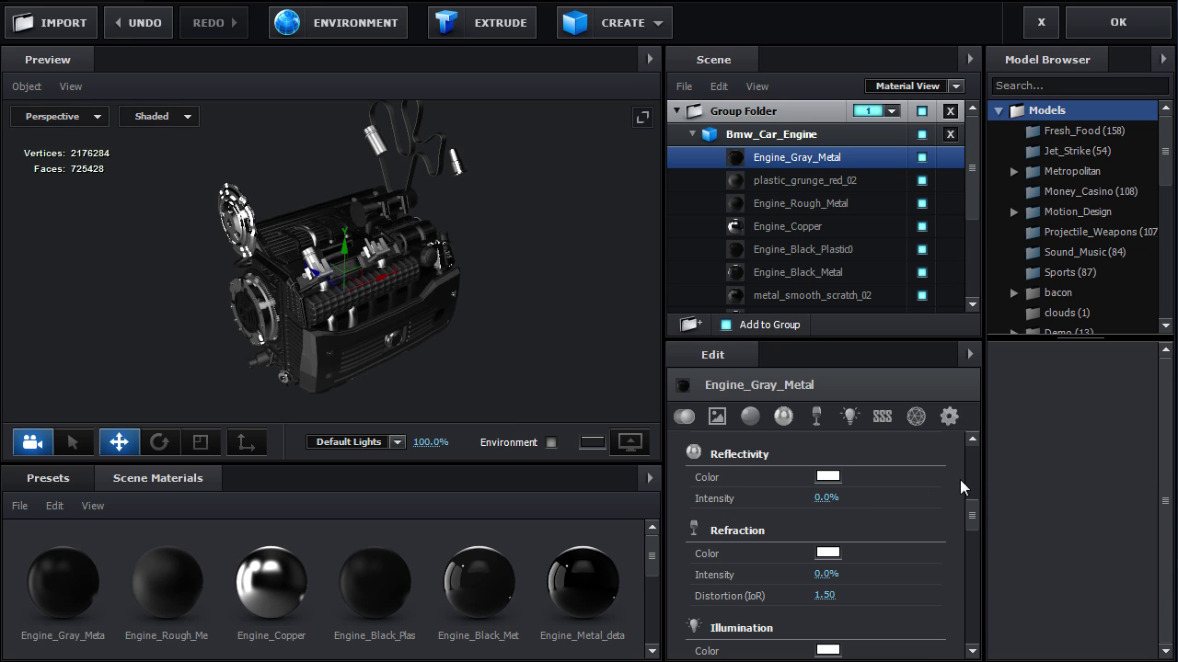
Review the Engine_Gray_Metal material's advanced options and the Bmw_Car_Engine model's UV mapping and transform settings.
left_click(948, 416)
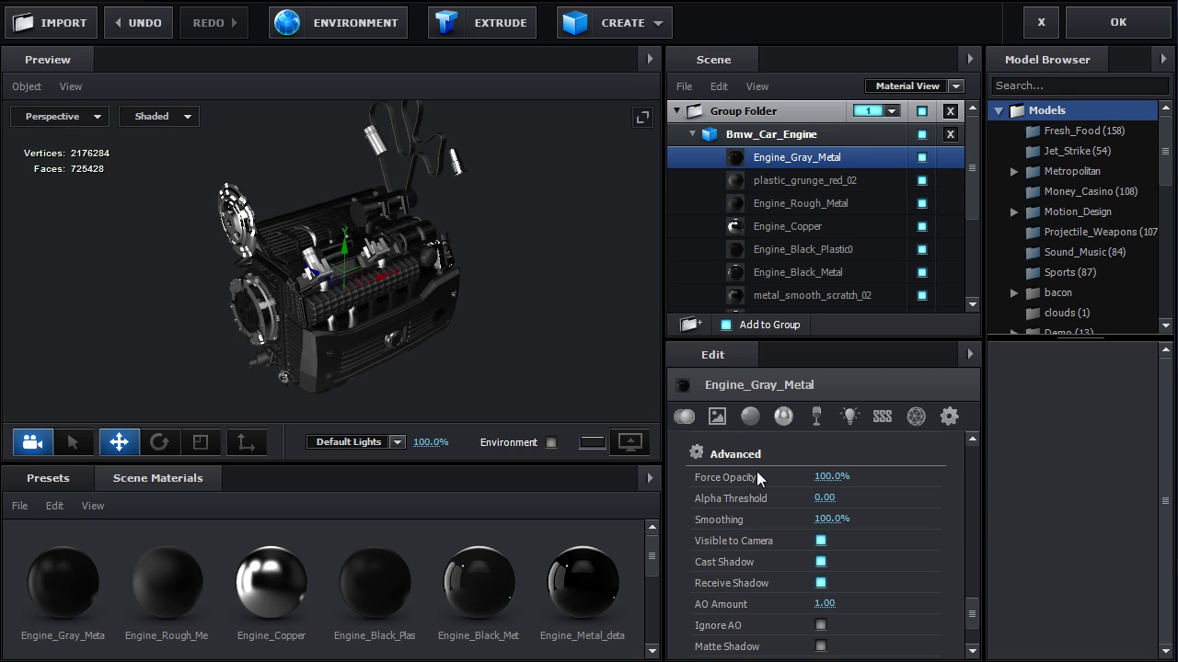
left_click(765, 134)
left_click(762, 420)
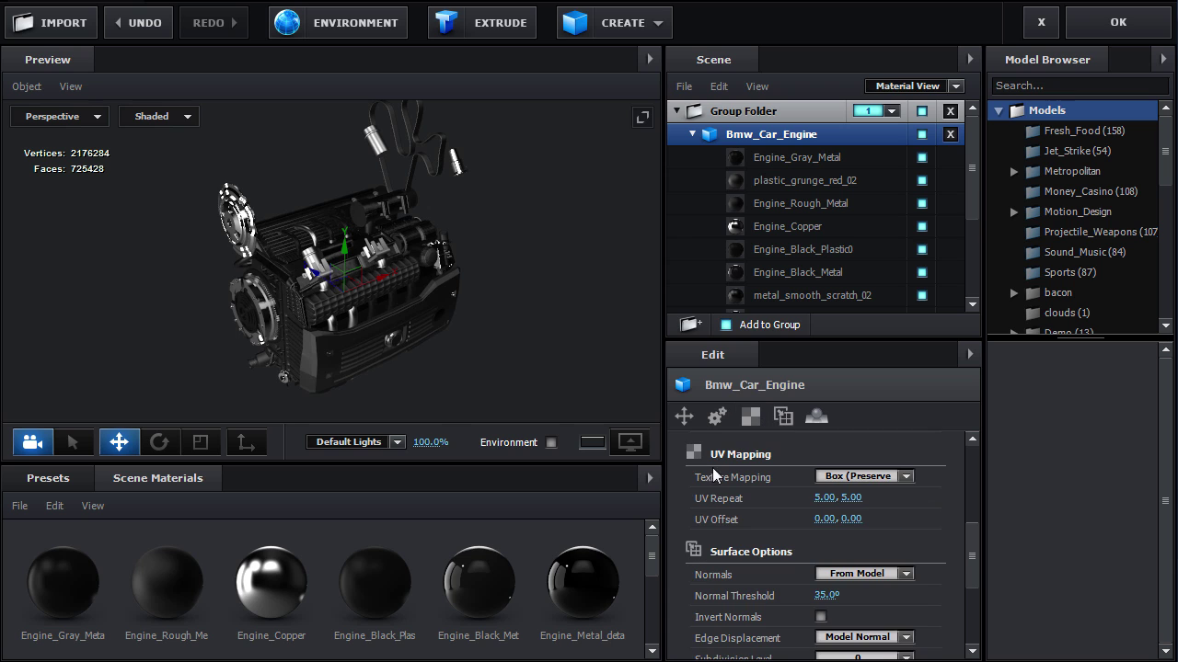
left_click(684, 417)
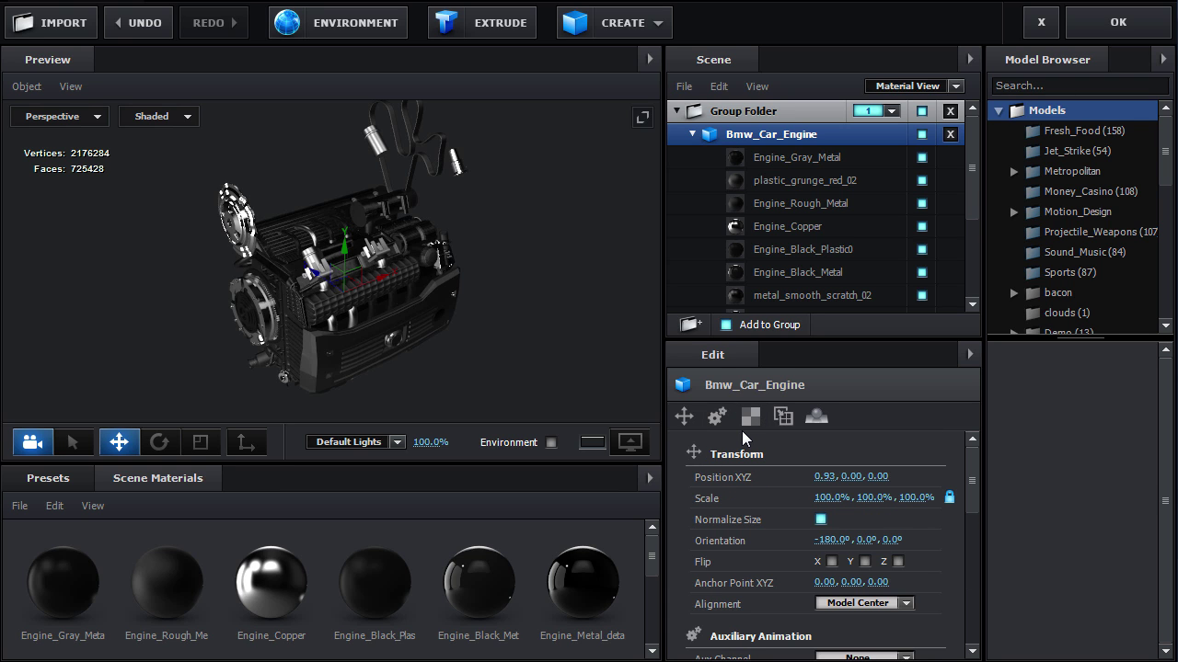
Collapse the Models library, view the Favorites folder and check its option for adding an external folder.
double_click(1017, 110)
left_click(1018, 131)
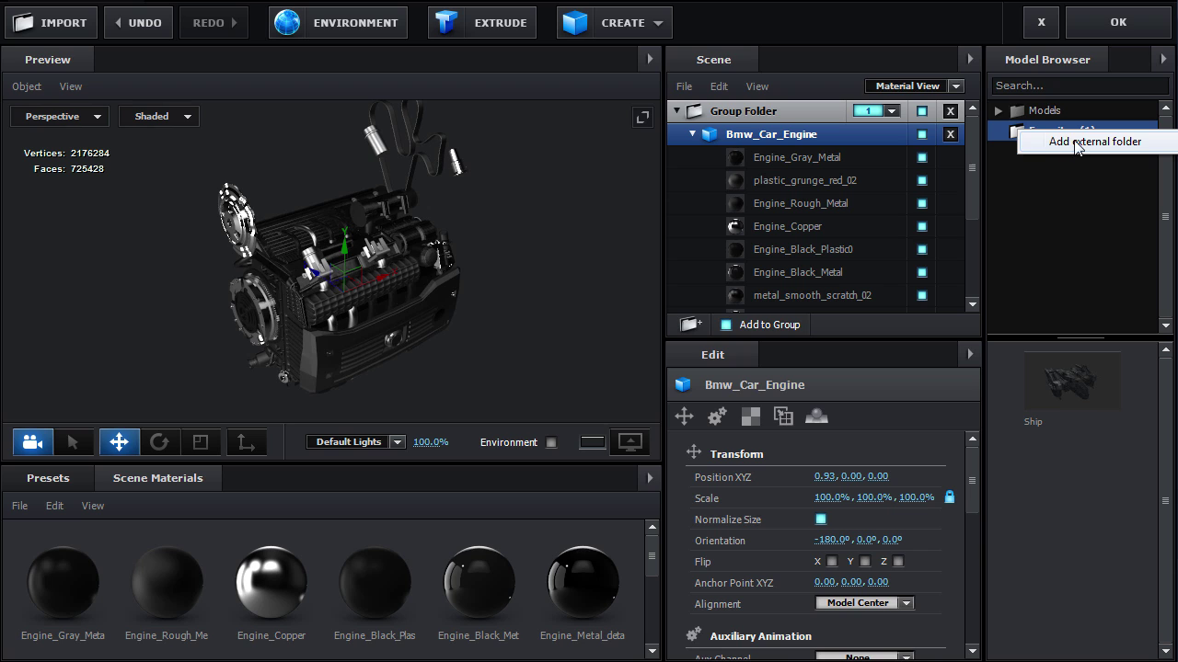
left_click(1016, 134)
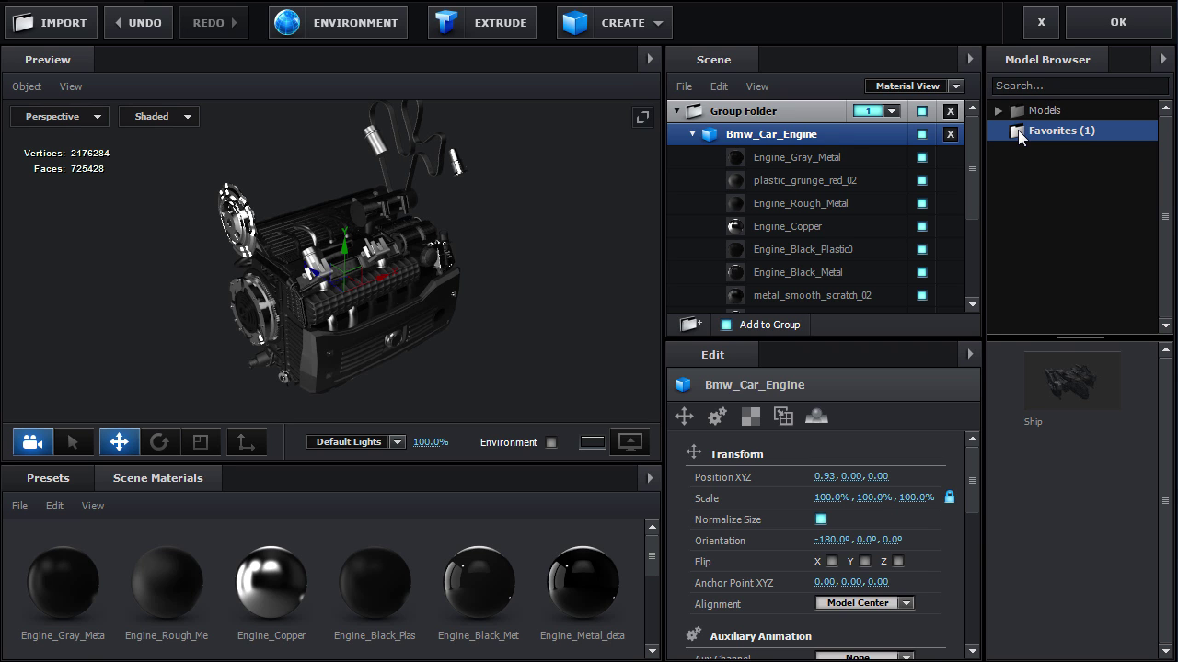
key("ctrl+z")
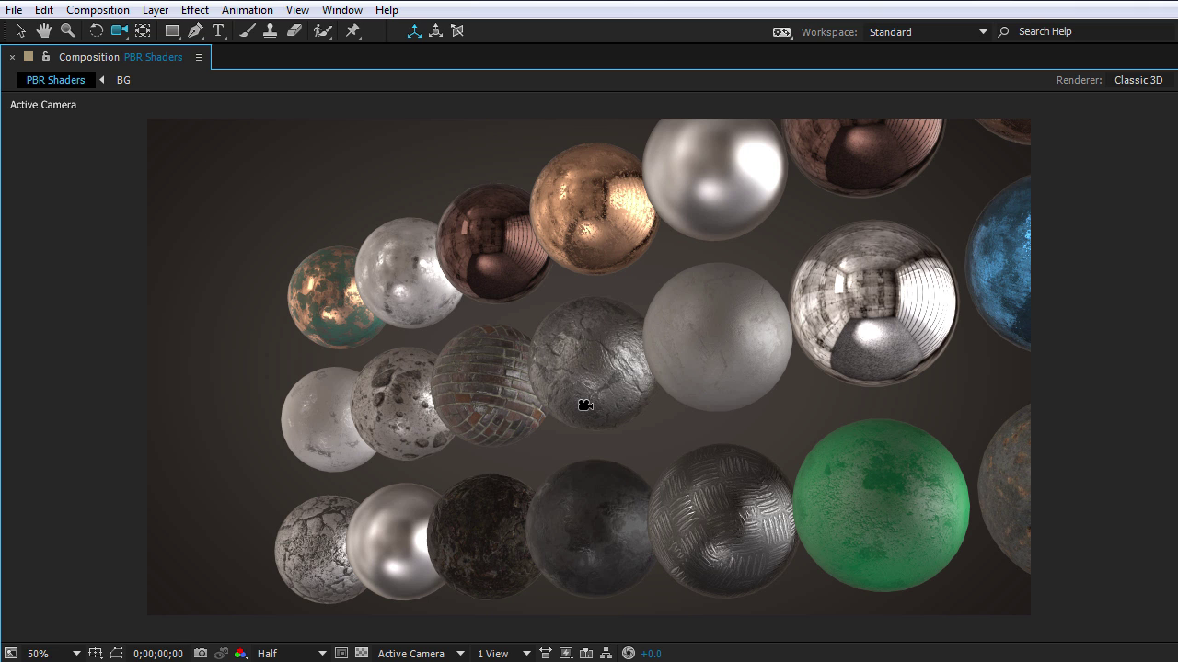
Move the camera around the PBR Shaders composition to examine the material spheres up close, and restore the full panel layout.
left_click_drag(613, 428, 642, 221)
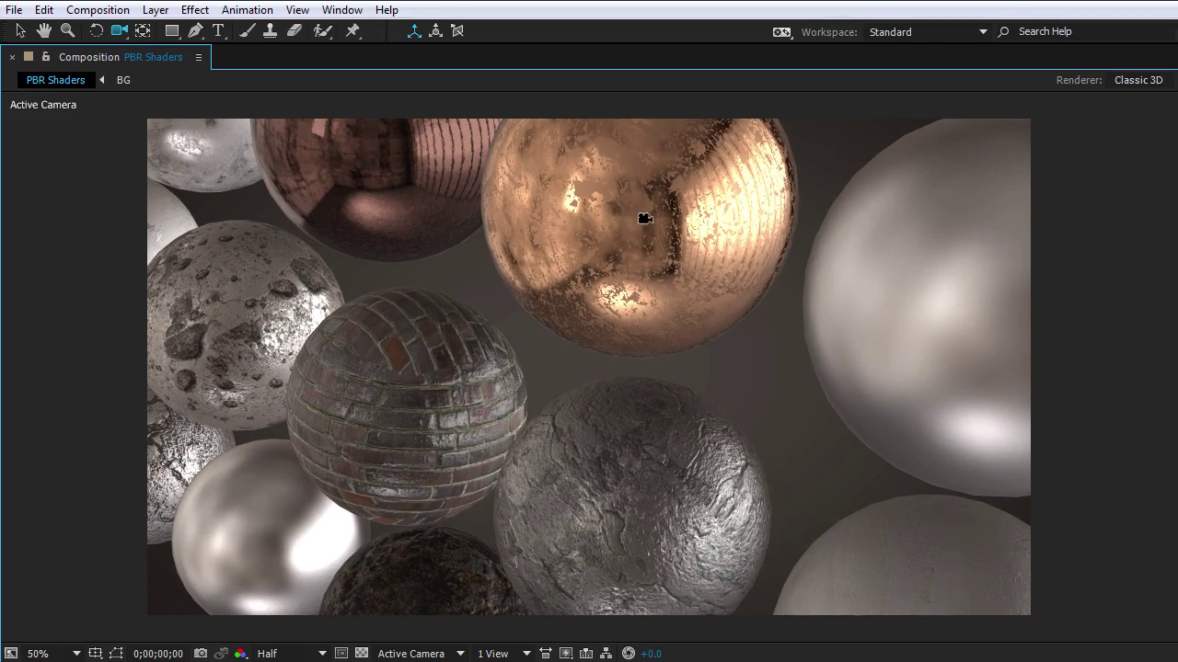
left_click_drag(613, 295, 628, 326)
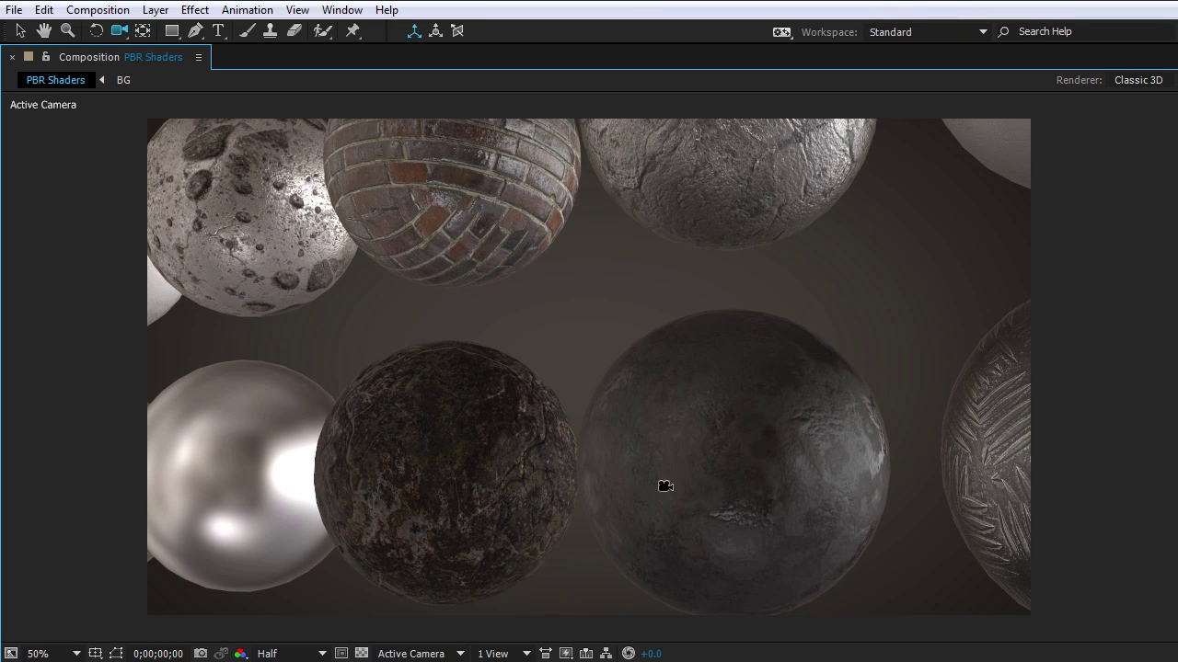
left_click_drag(594, 250, 653, 296)
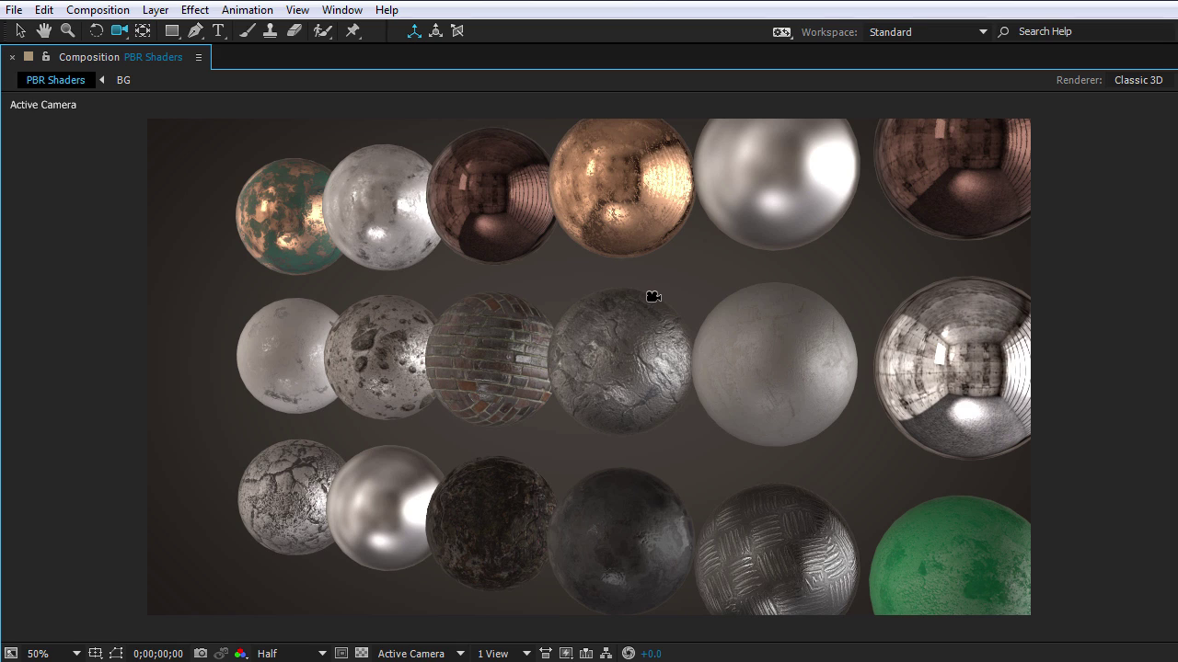
key("grave")
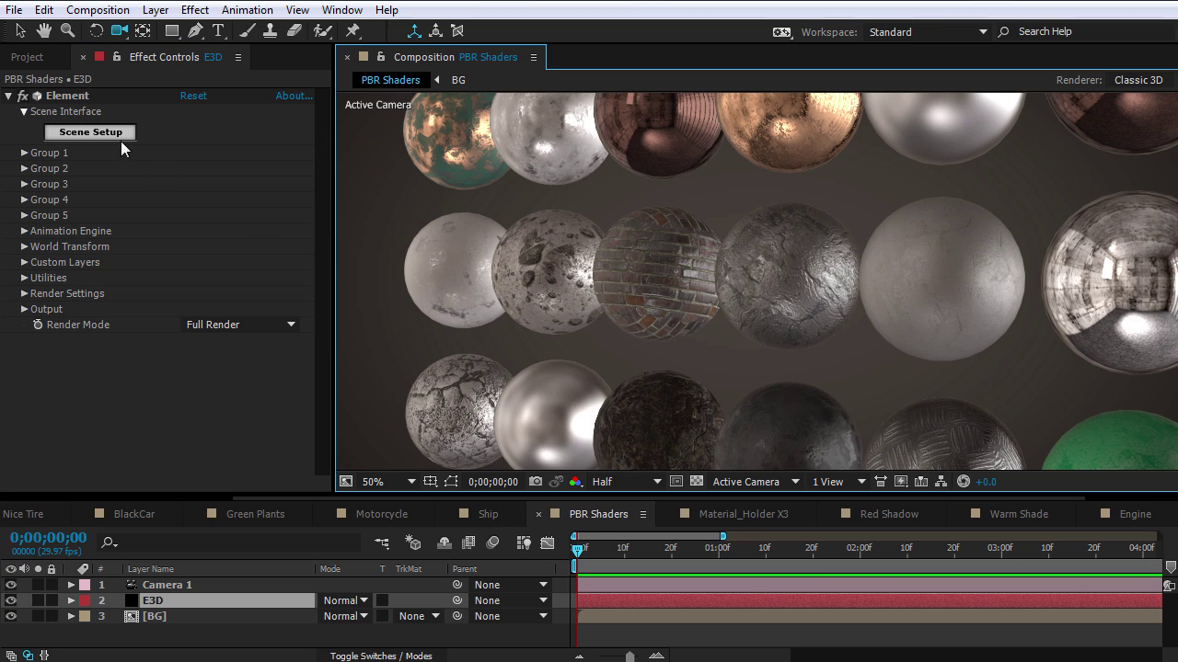
Open Element's Scene Setup for the E3D layer and expand the second group folder to view its sphere models.
left_click(90, 133)
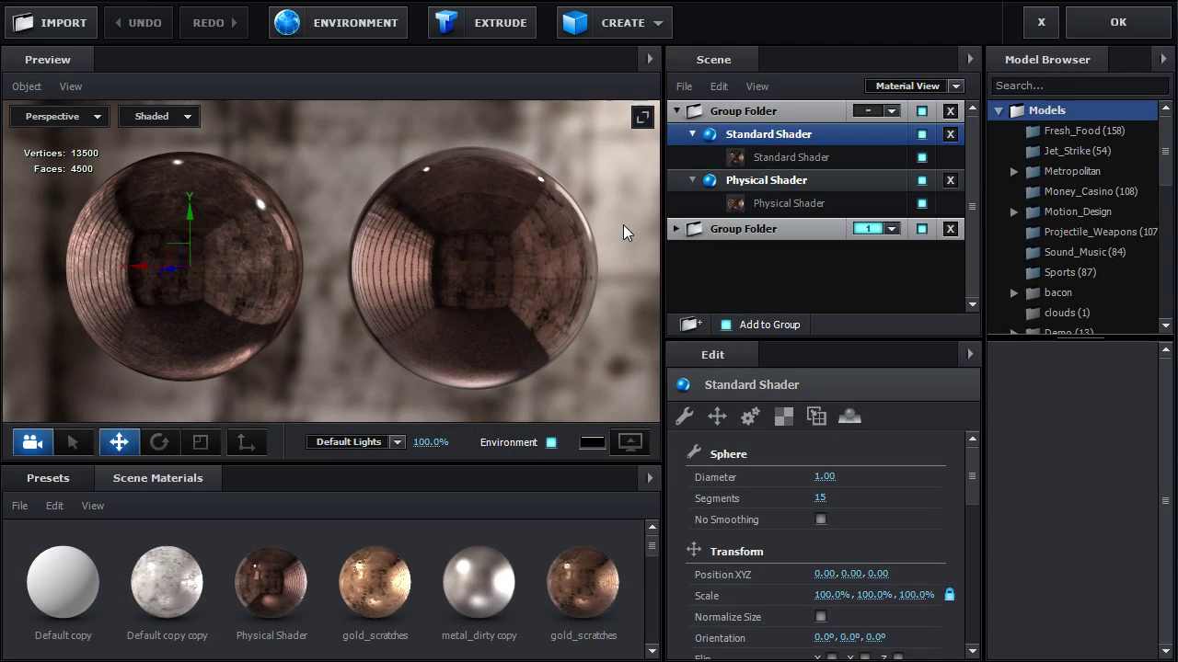
left_click(700, 236)
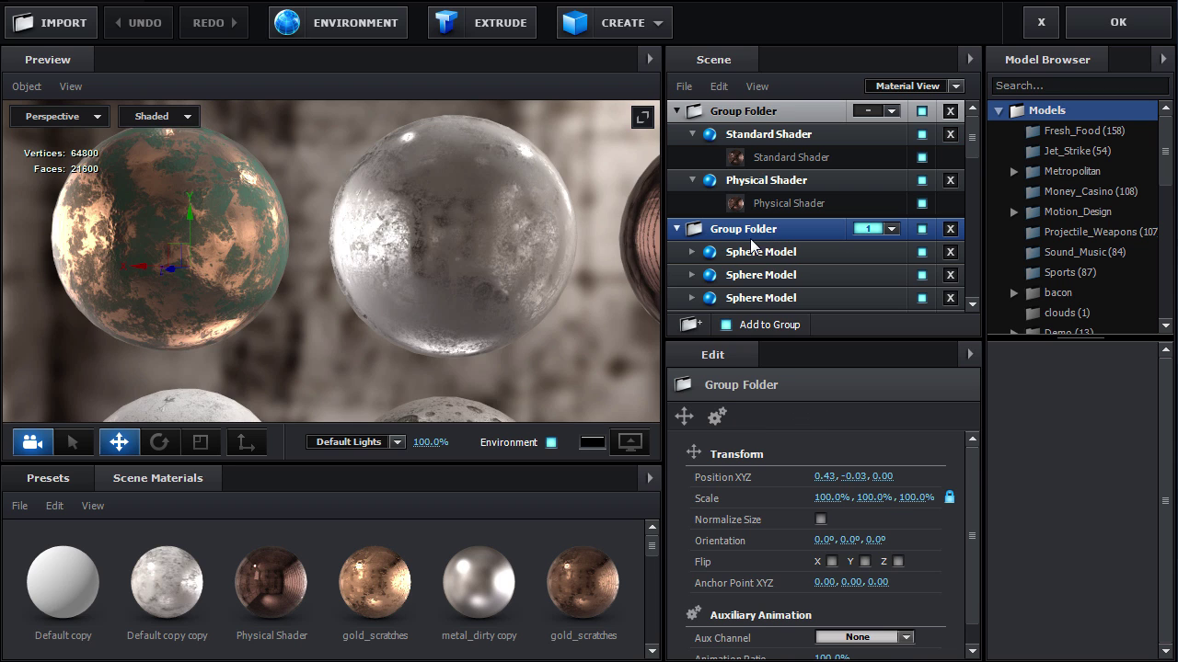
scroll(419, 275, "down", 3)
left_click_drag(415, 271, 429, 304)
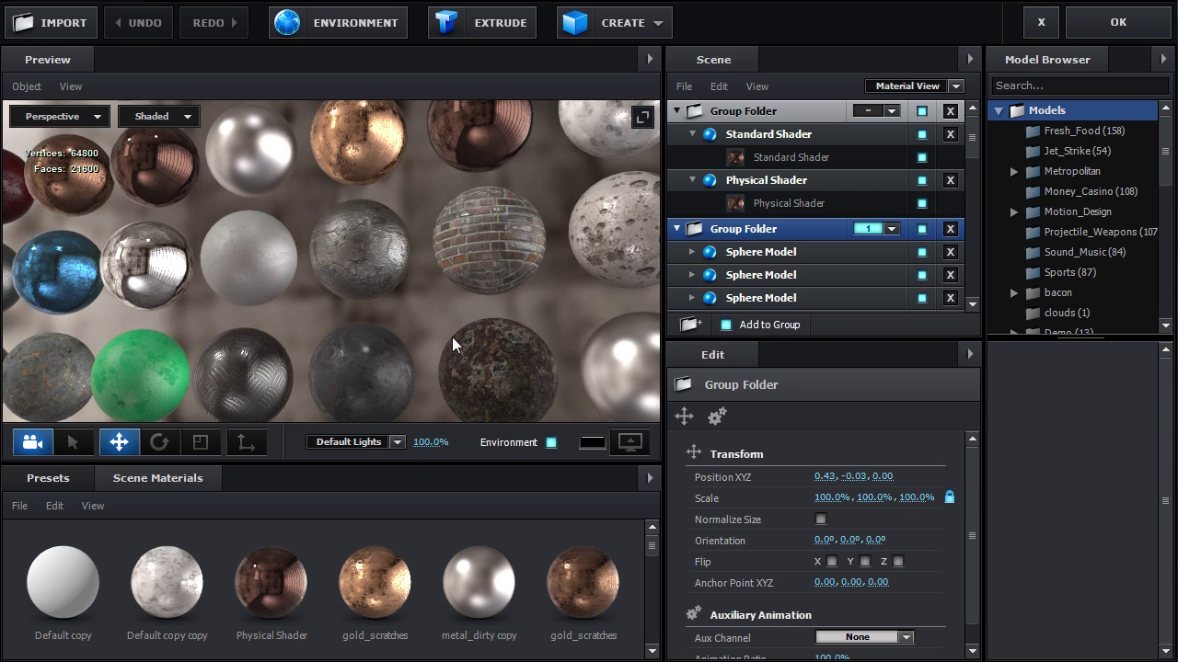
Set the default lights' intensity to 0% and examine the environment-lit spheres in the enlarged preview.
left_click_drag(426, 443, 245, 442)
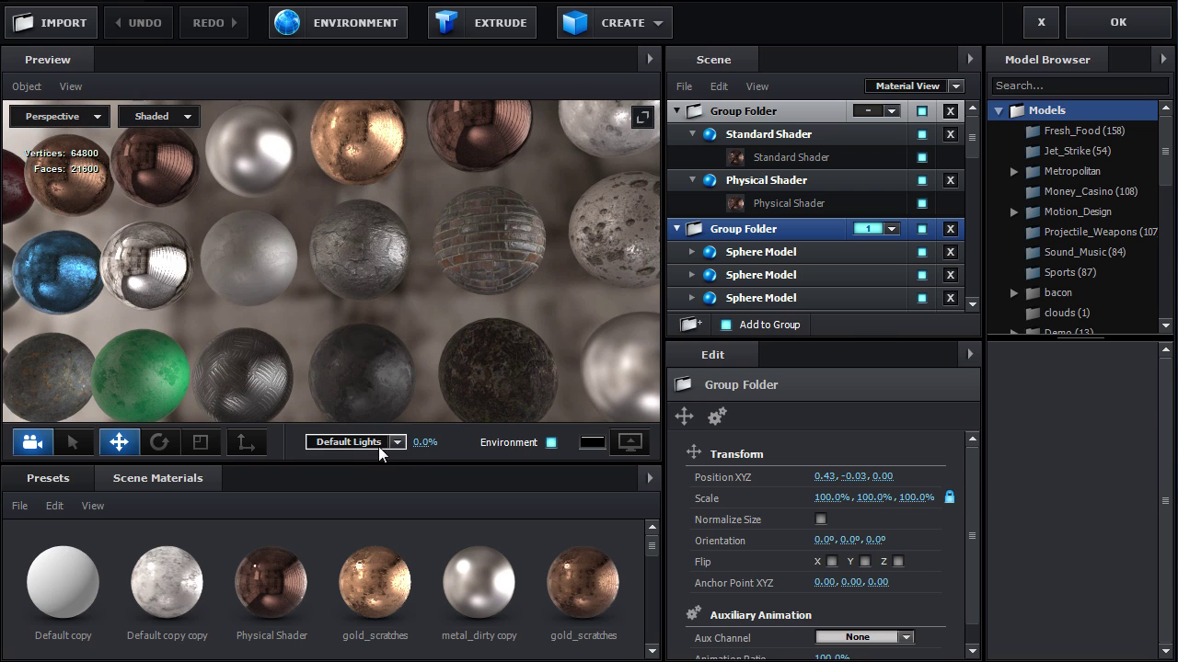
left_click_drag(450, 255, 304, 307)
left_click_drag(517, 292, 551, 312)
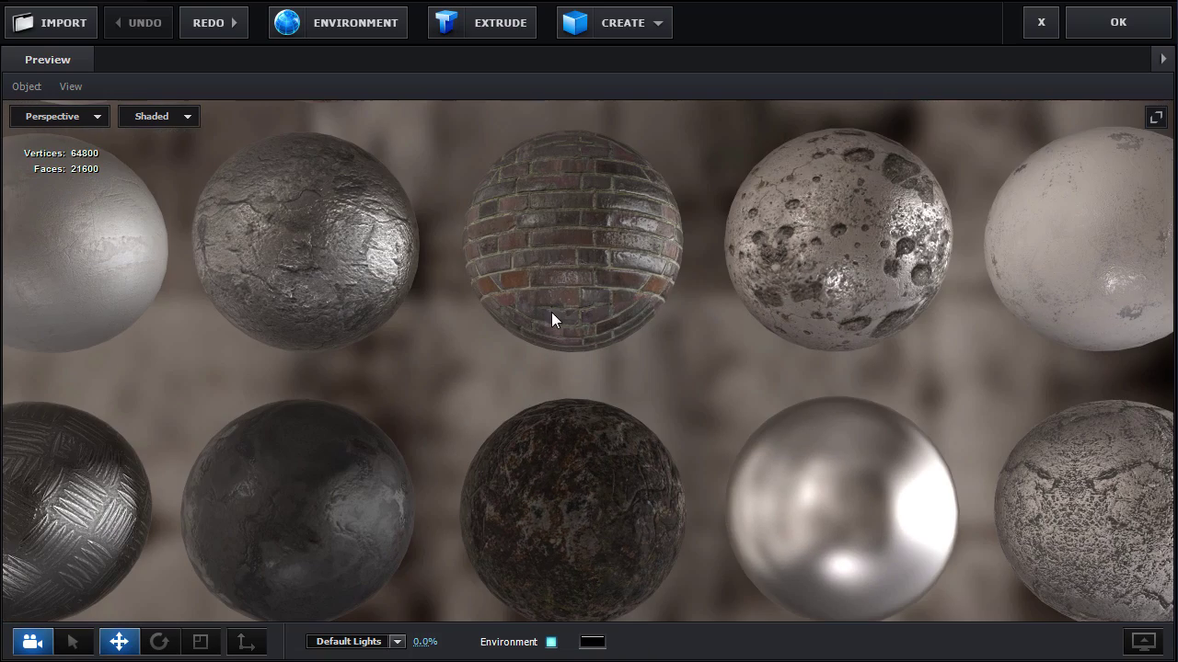
left_click_drag(695, 289, 541, 367)
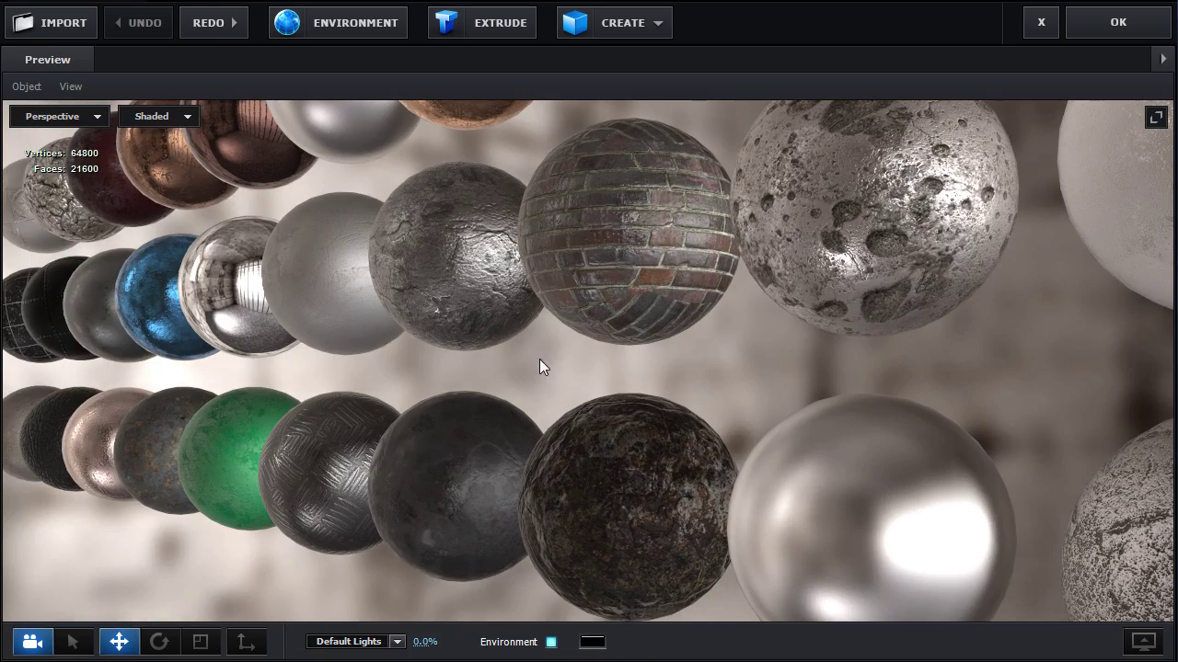
key("grave")
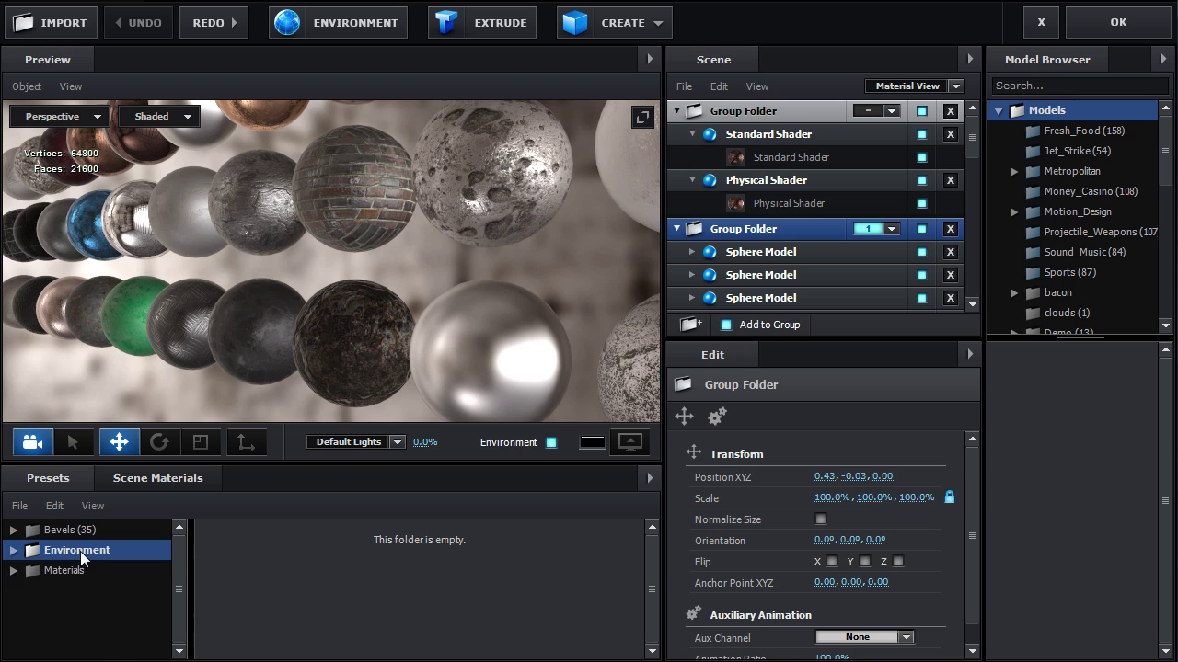
Browse the Studio_Pack environment presets and apply one of them to the scene.
double_click(49, 551)
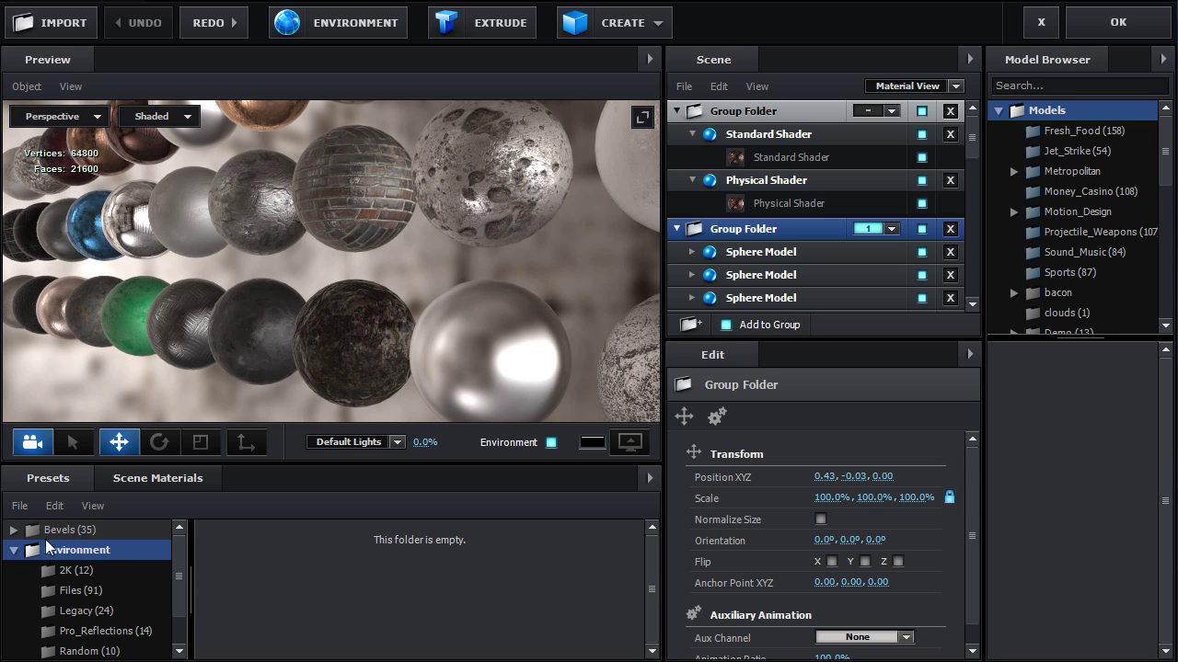
scroll(166, 562, "down", 2)
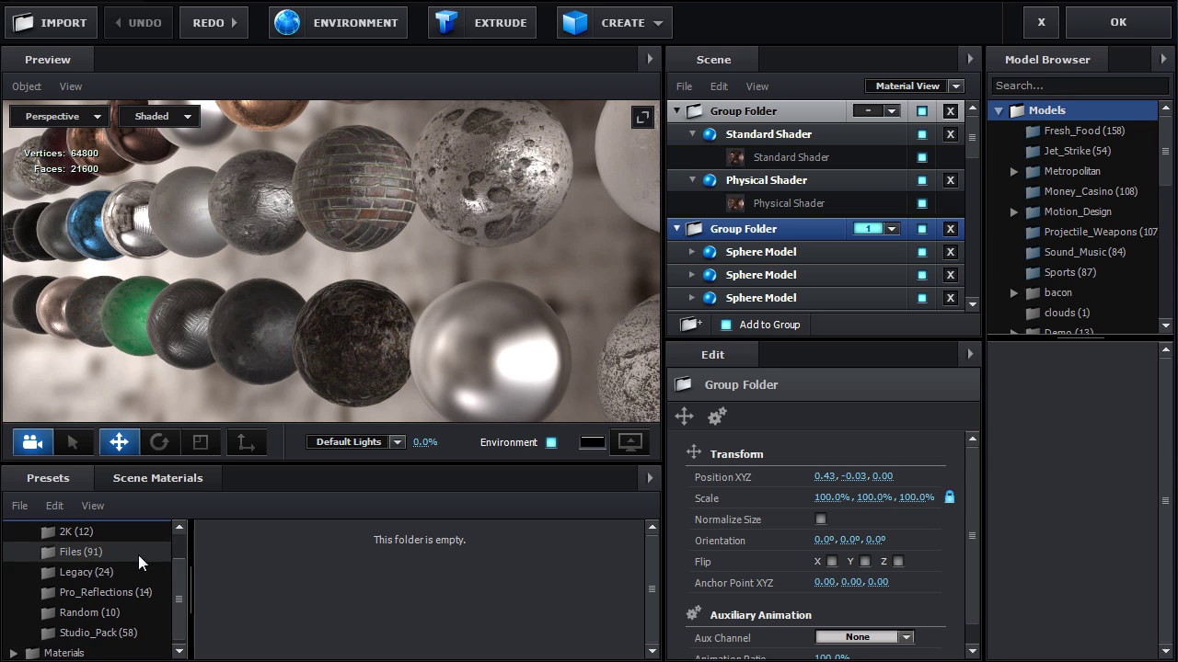
left_click(111, 635)
scroll(652, 556, "down", 2)
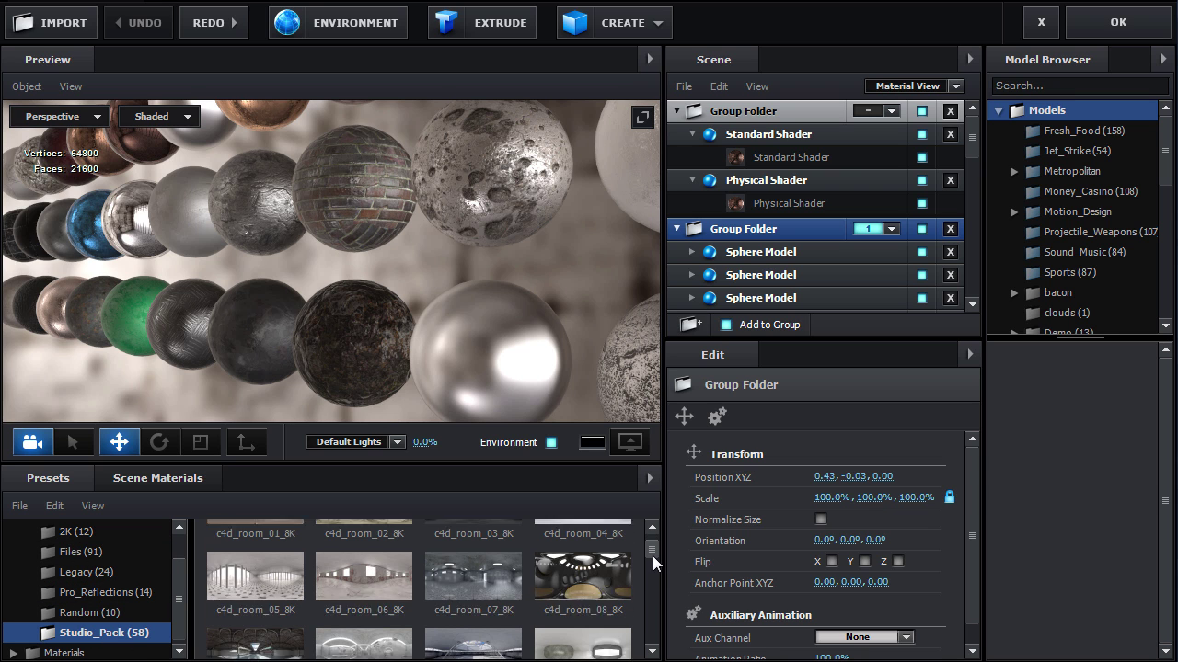
left_click_drag(267, 566, 263, 266)
left_click_drag(394, 231, 525, 515)
scroll(584, 605, "down", 5)
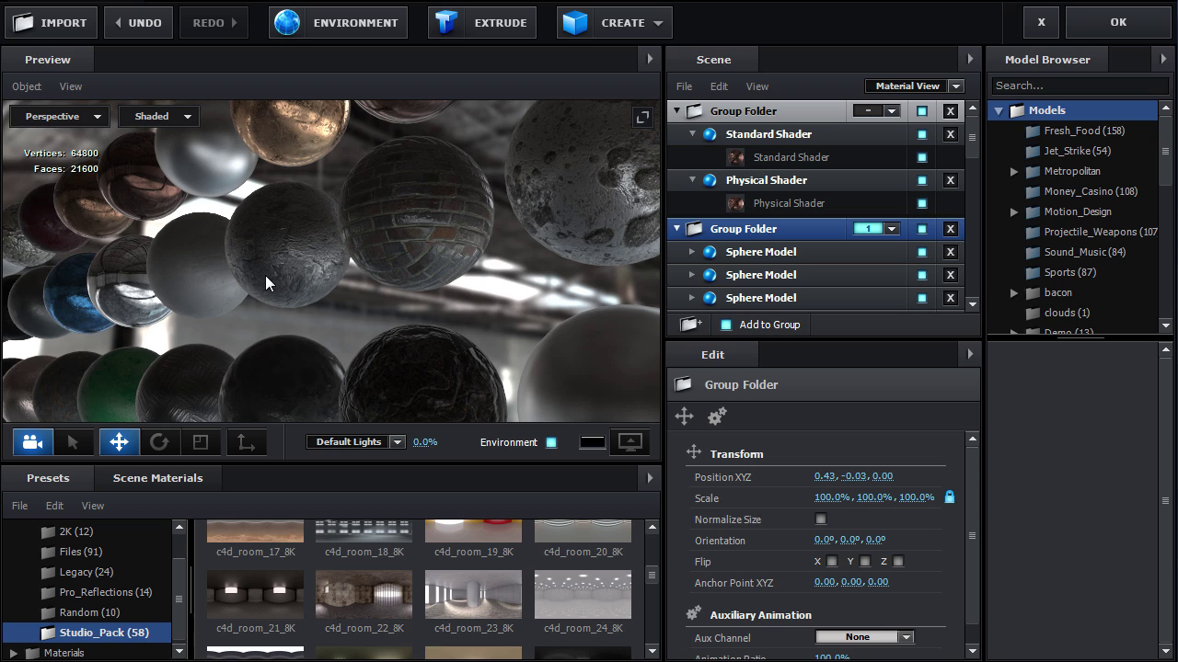
Examine how the spheres' materials reflect the new environment from several angles with the default lights off.
left_click_drag(219, 250, 258, 295)
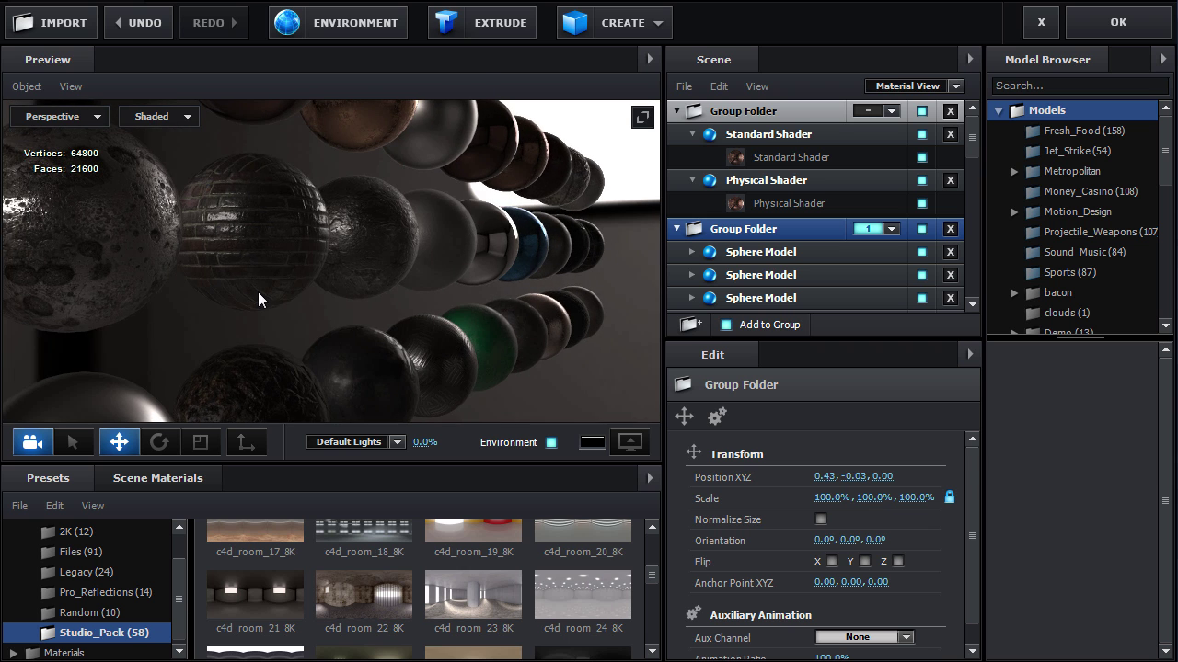
left_click(403, 440)
left_click(467, 427)
mouse_move(423, 441)
left_mouse_down()
mouse_move(516, 442)
mouse_move(405, 442)
left_mouse_up()
scroll(418, 333, "up", 2)
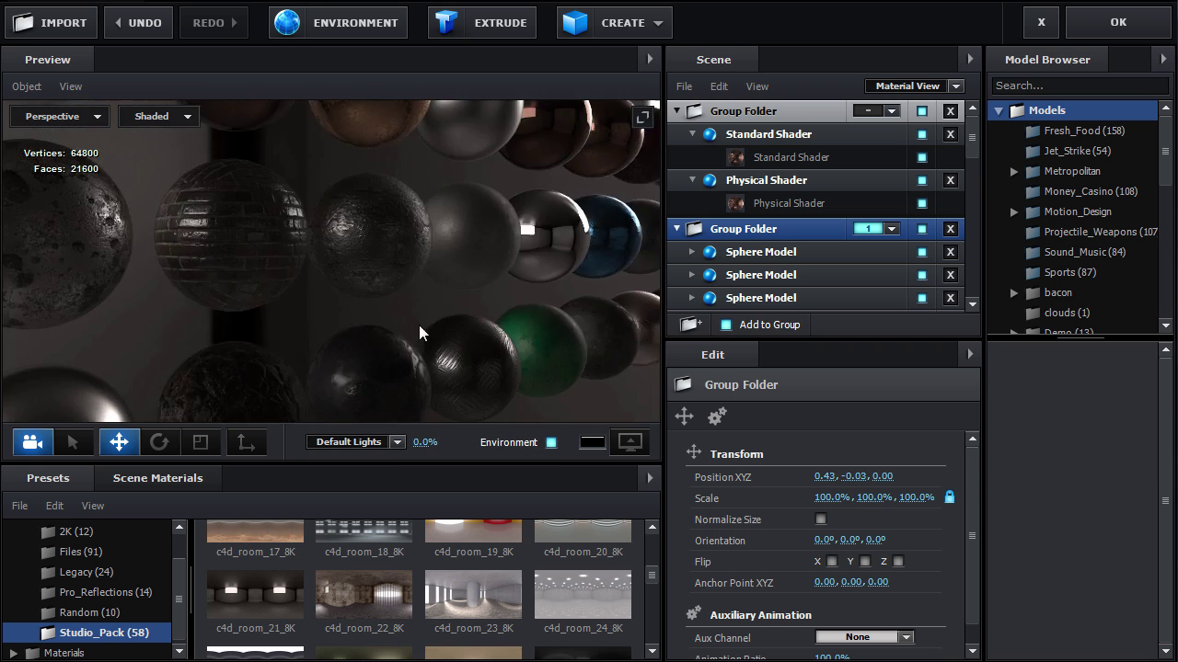
left_click_drag(419, 324, 366, 296)
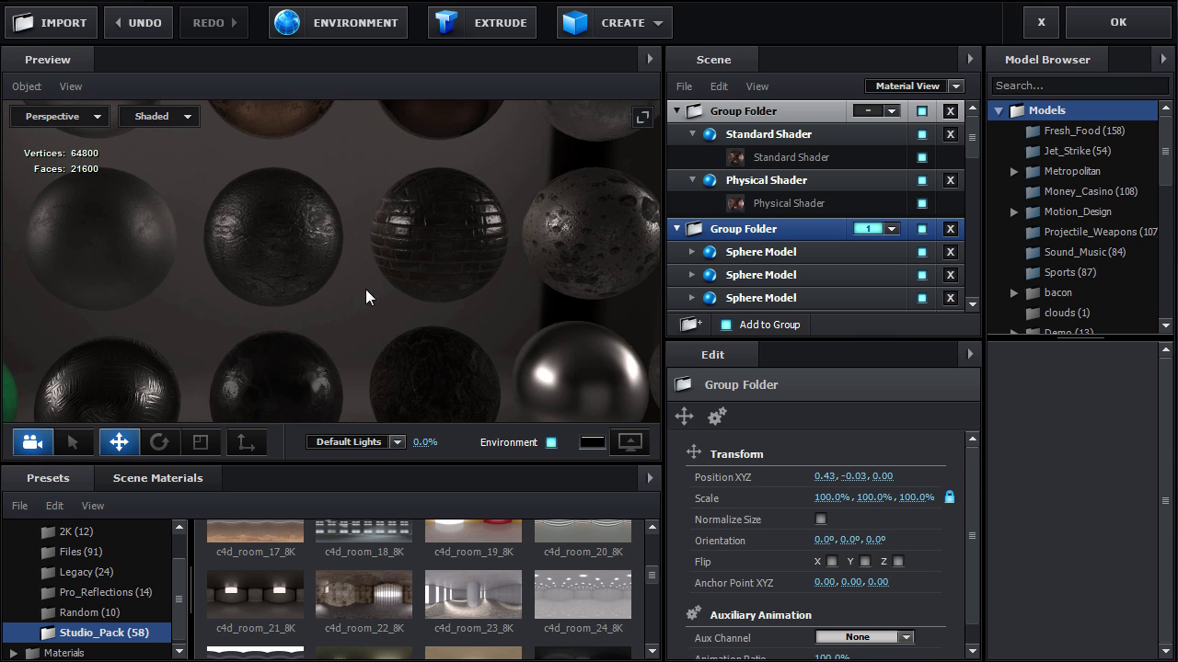
left_click_drag(297, 256, 413, 262)
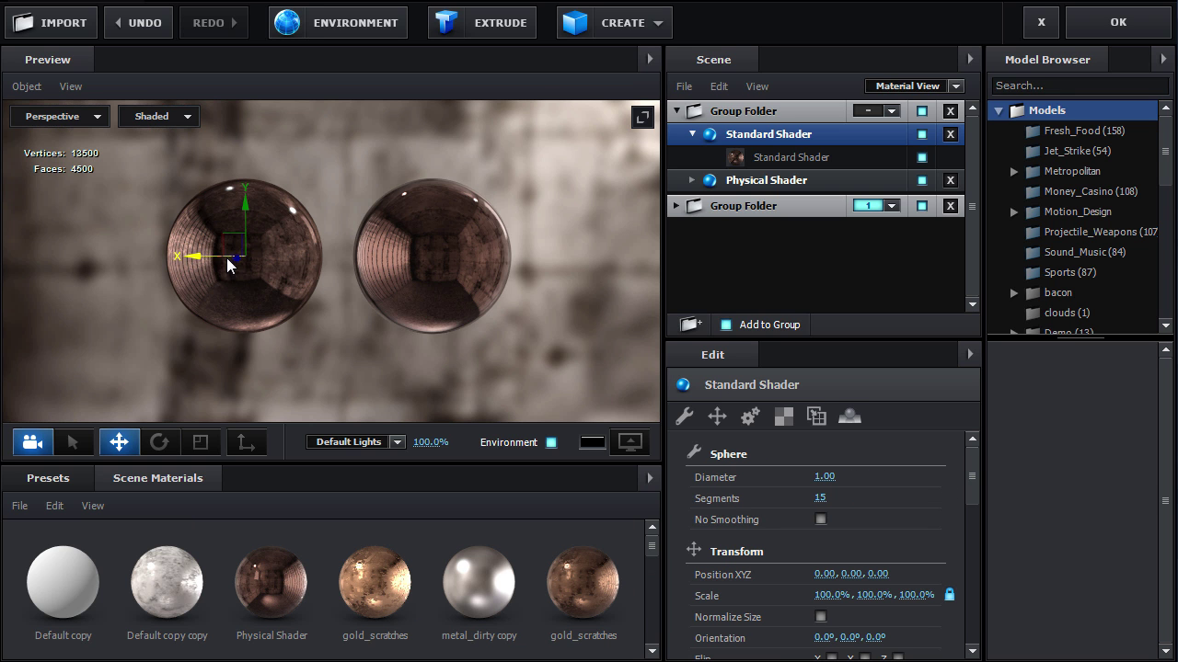
Adjust the Standard Shader material's highlights to a specular of 0.71 and a specular shininess of 1.40.
left_click(768, 157)
left_click_drag(969, 465, 972, 496)
left_click_drag(823, 515, 629, 534)
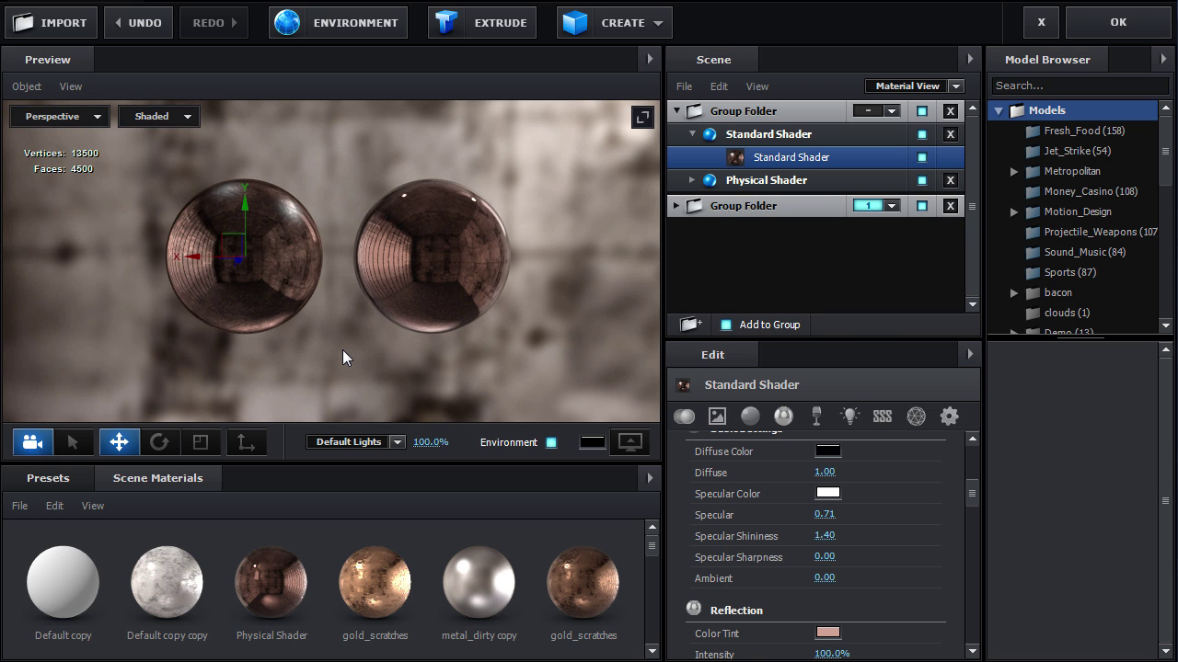
Select the Physical Shader material, try its basic glossiness at 35% and restore it to 100%.
left_click(300, 270)
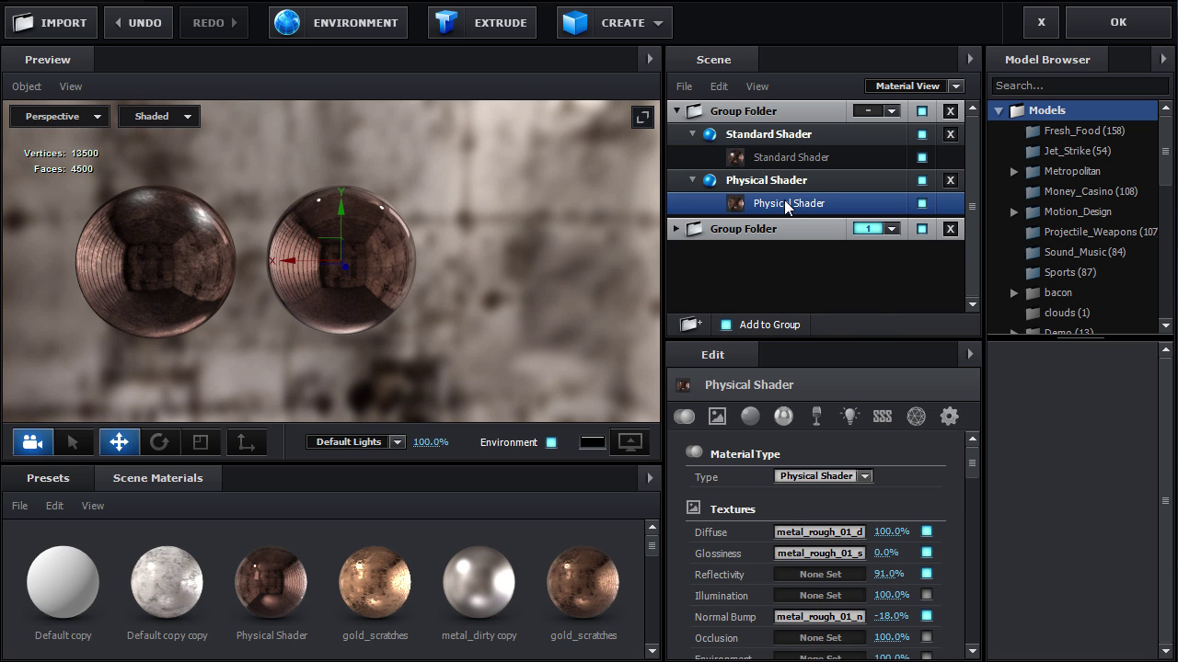
left_click_drag(970, 465, 968, 508)
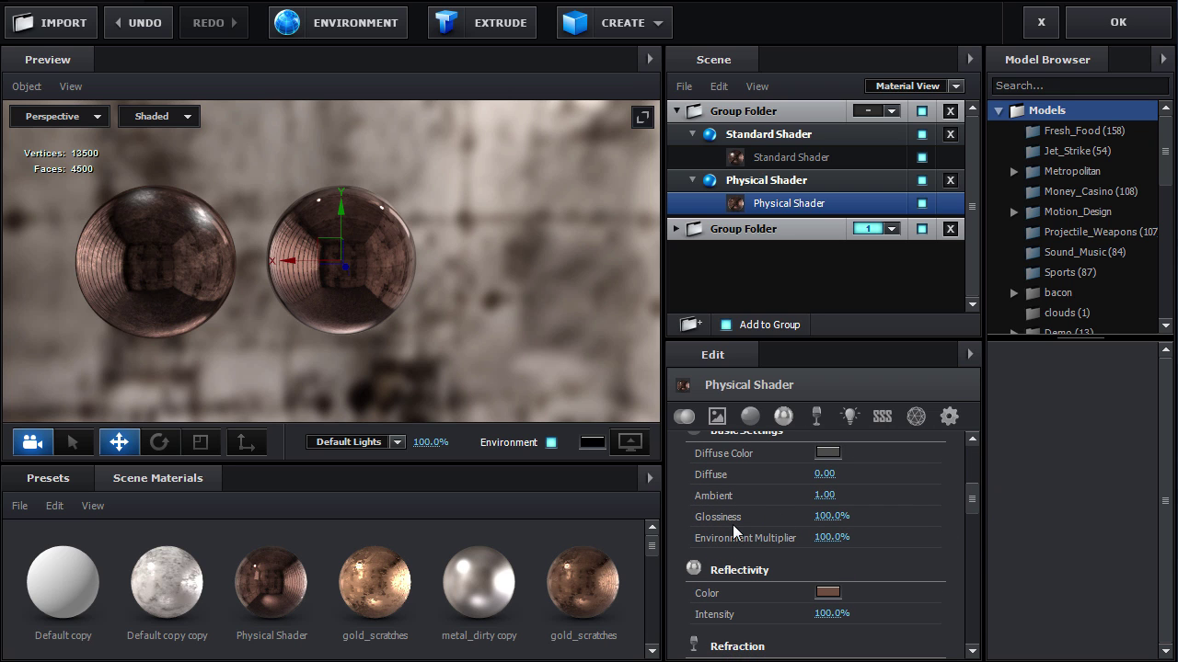
left_click_drag(832, 518, 749, 521)
mouse_move(825, 517)
left_mouse_down()
mouse_move(907, 518)
mouse_move(845, 521)
mouse_move(856, 526)
left_mouse_up()
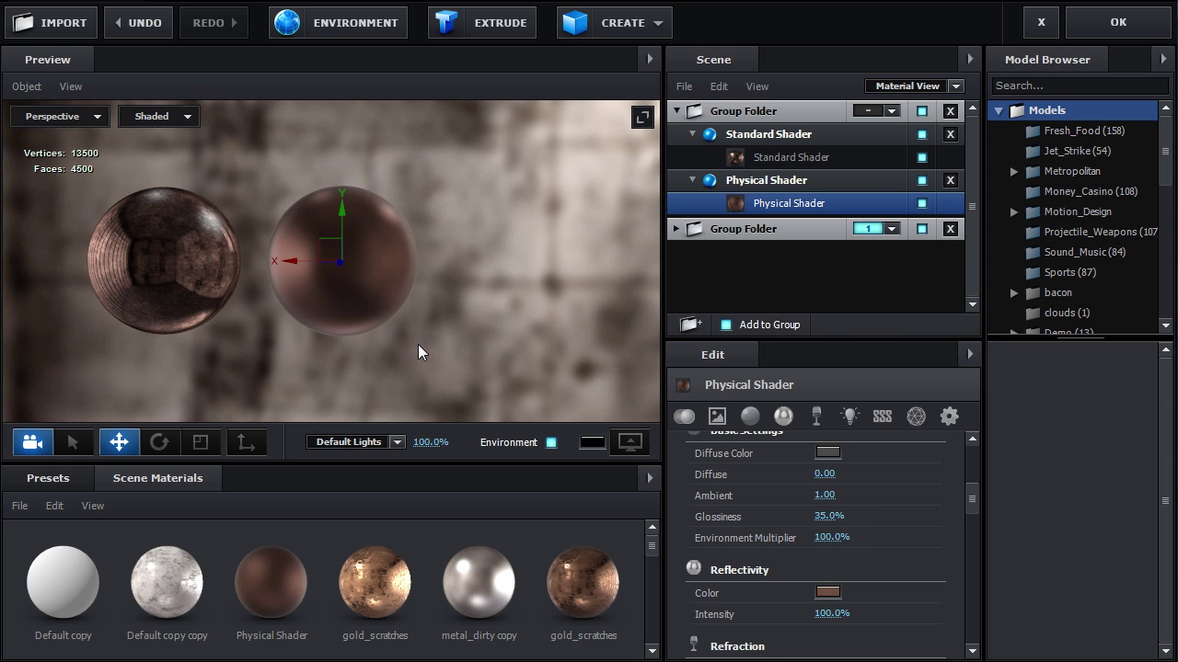
Raise the Physical Shader's glossiness texture strength to 100% and examine the sphere's surface up close.
scroll(900, 550, "up", 3)
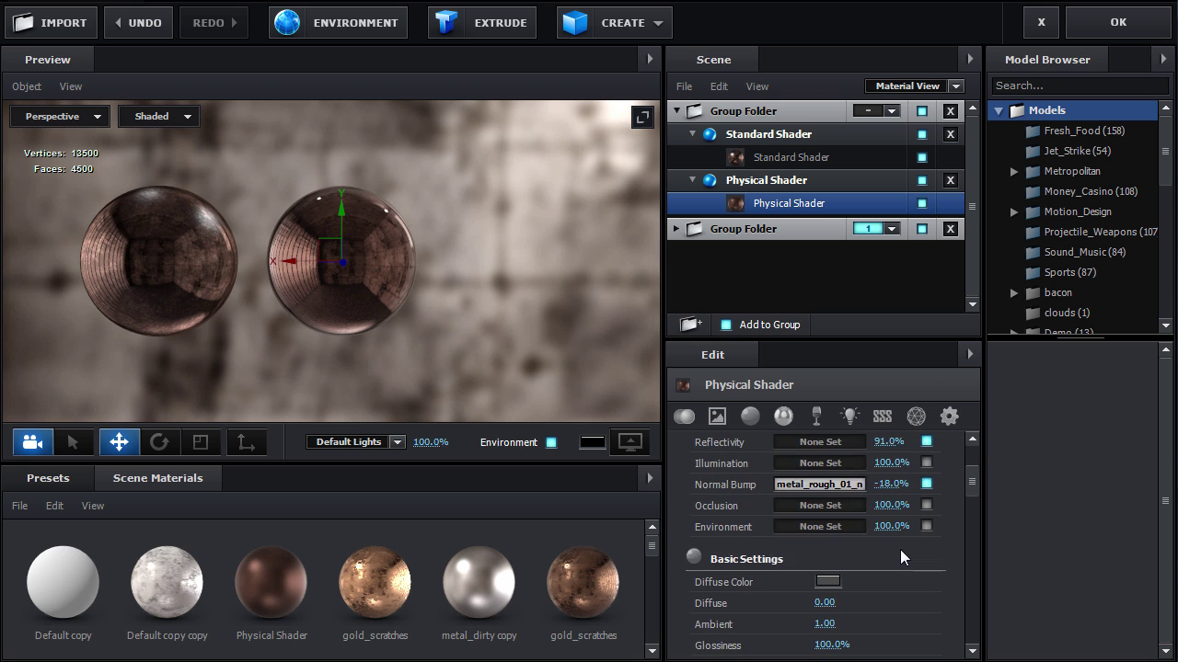
scroll(769, 479, "up", 2)
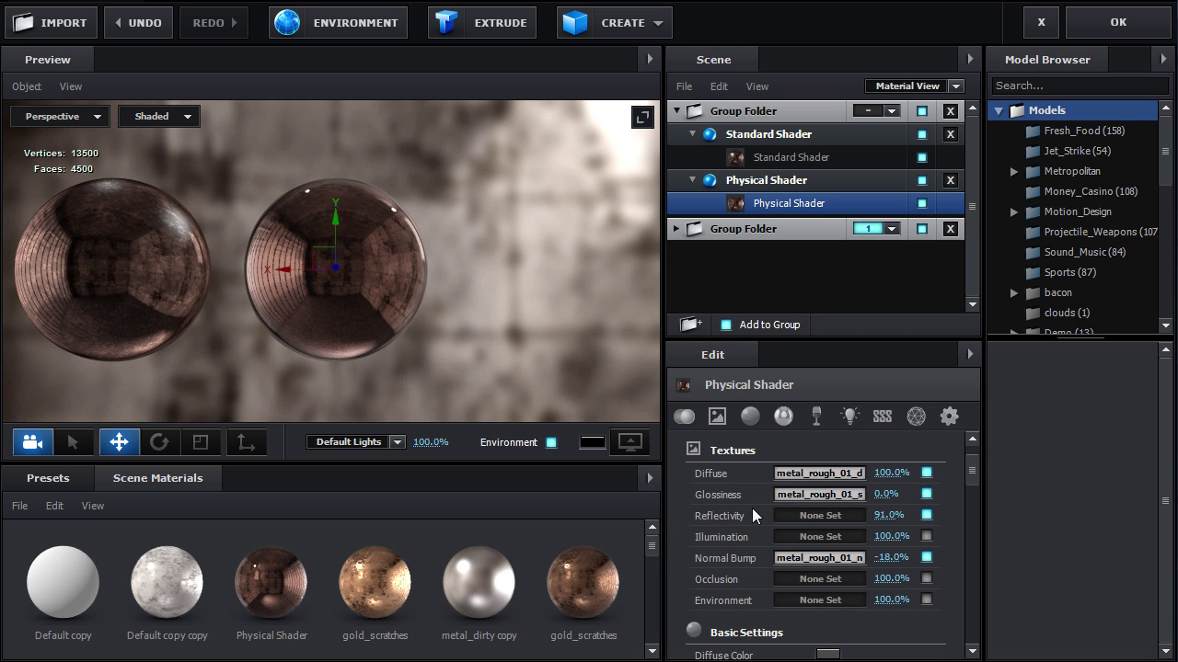
left_click_drag(880, 499, 1045, 506)
scroll(473, 290, "up", 3)
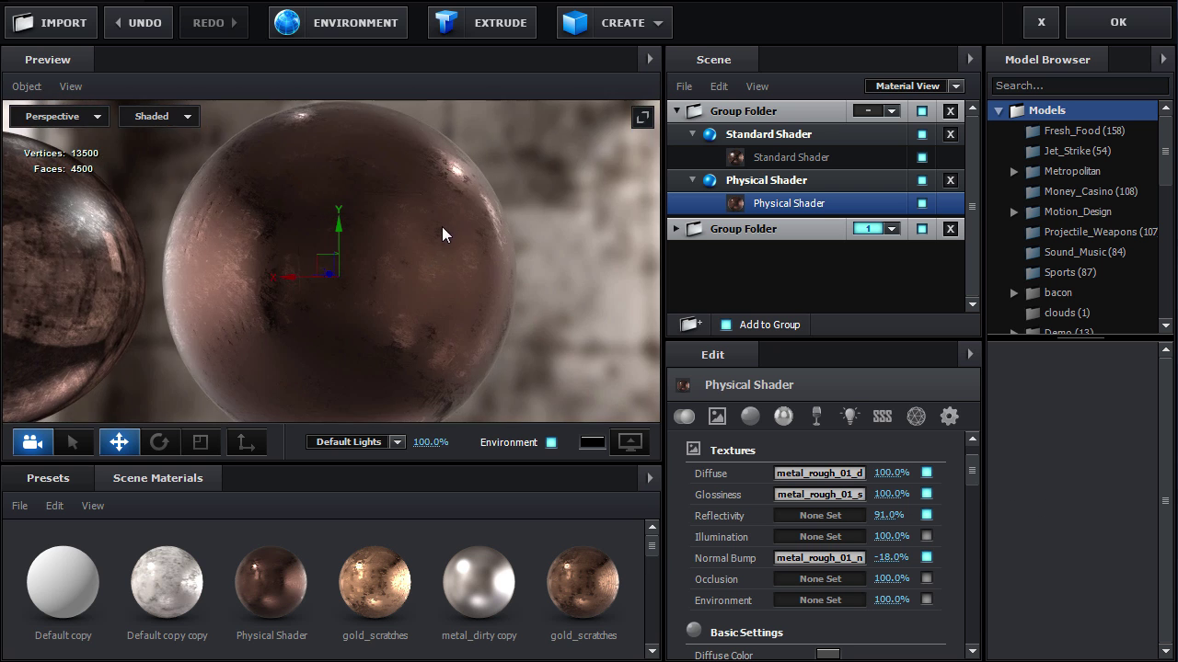
left_click_drag(442, 228, 427, 163)
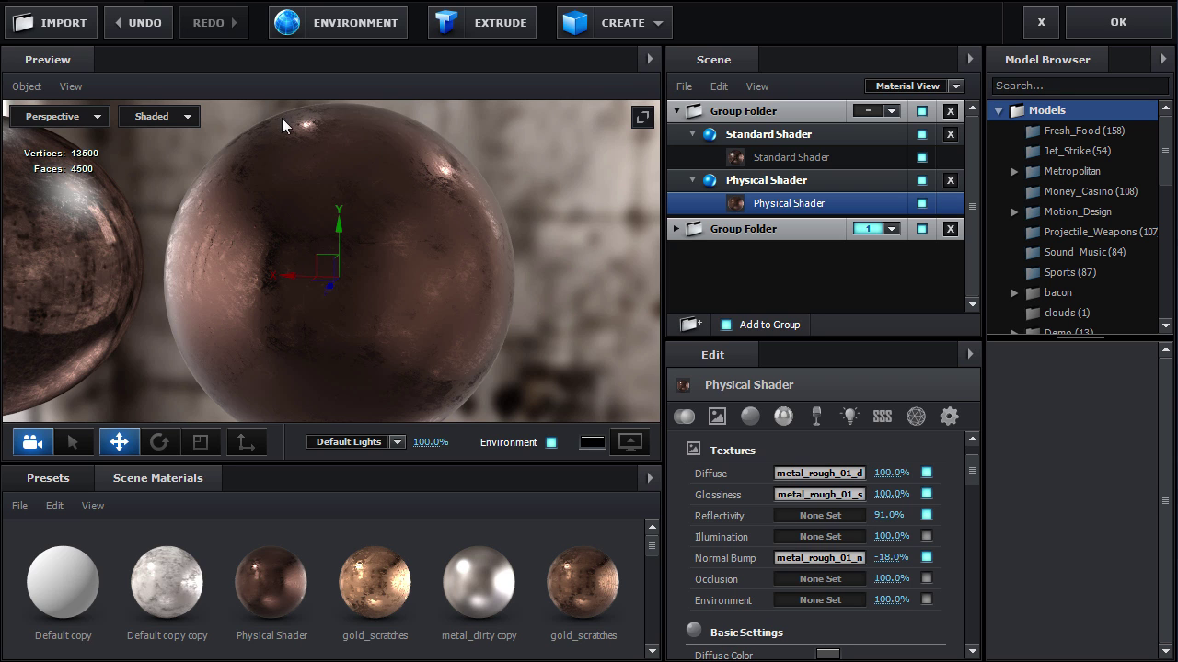
Turn off inversion on the Physical Shader's glossiness texture, set its gamma to 0.84 and brightness to -10%, and inspect the sphere.
left_click_drag(887, 497, 872, 500)
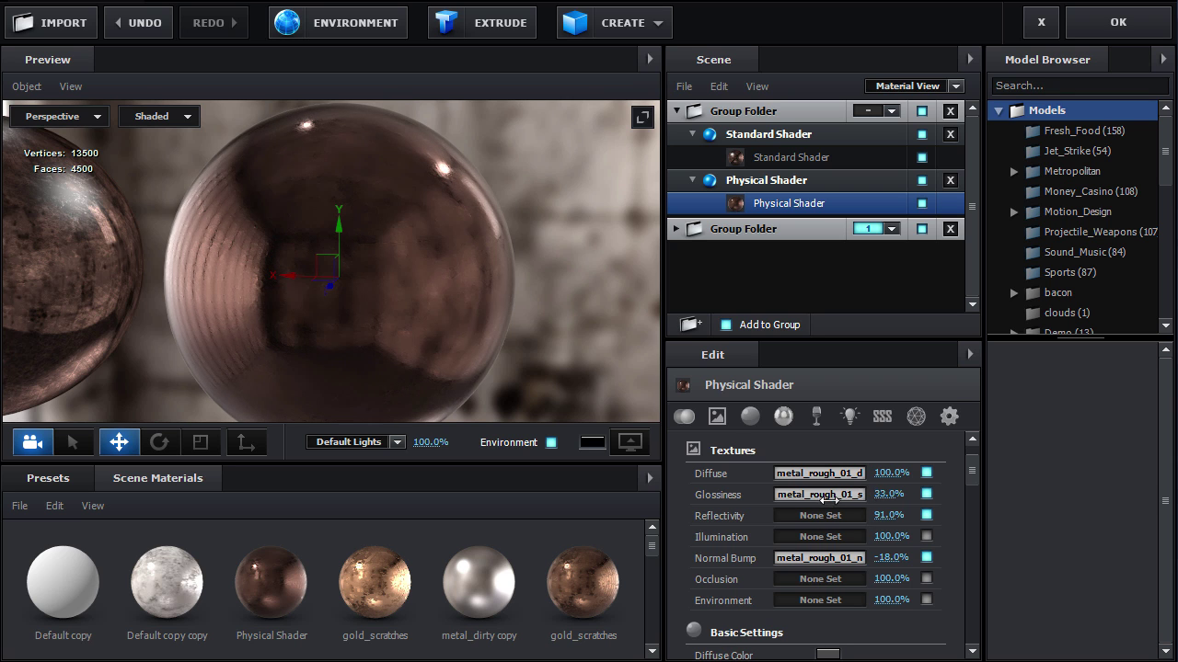
left_click(848, 494)
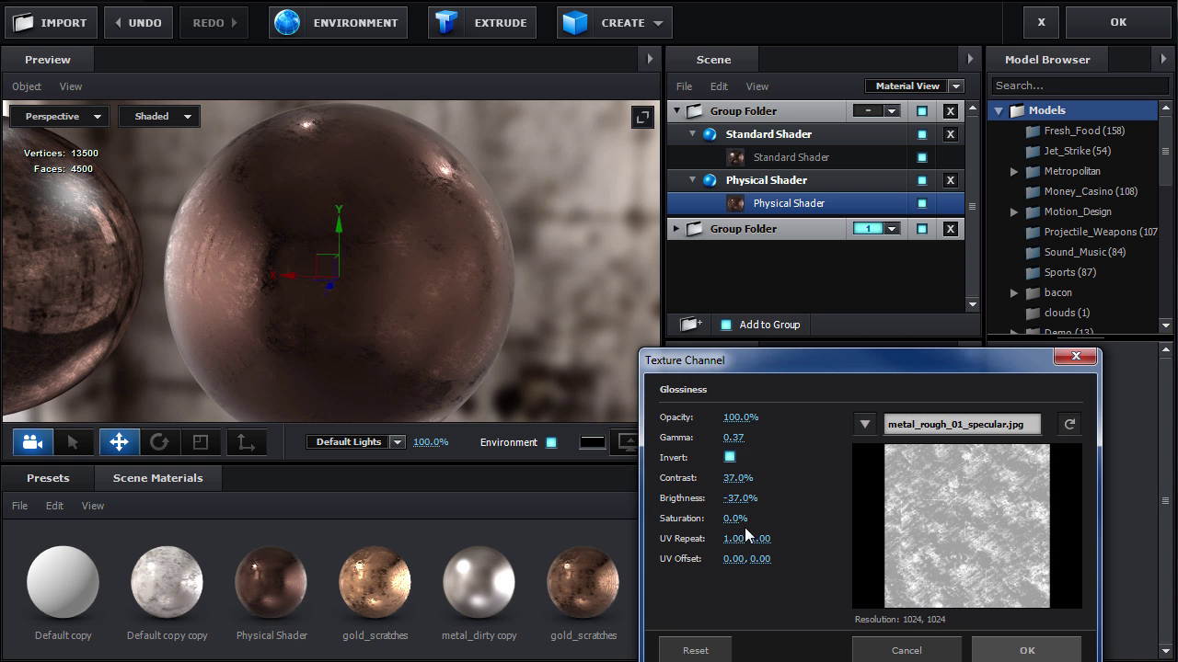
mouse_move(732, 500)
left_mouse_down()
mouse_move(792, 495)
mouse_move(721, 504)
left_mouse_up()
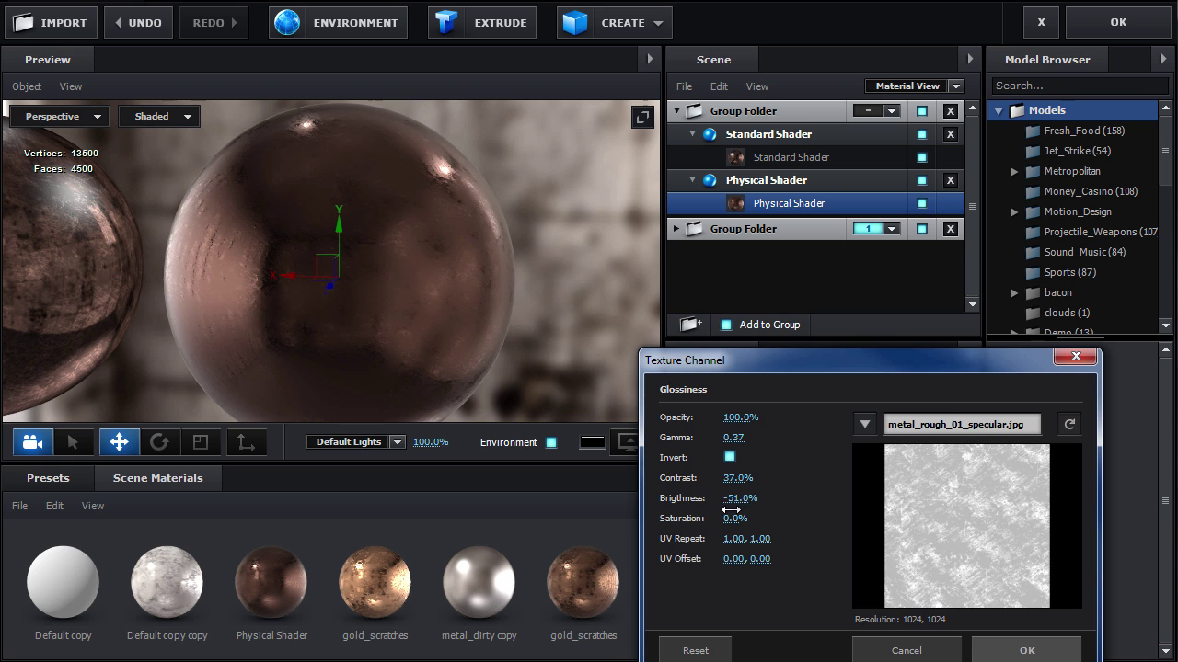
left_click(729, 457)
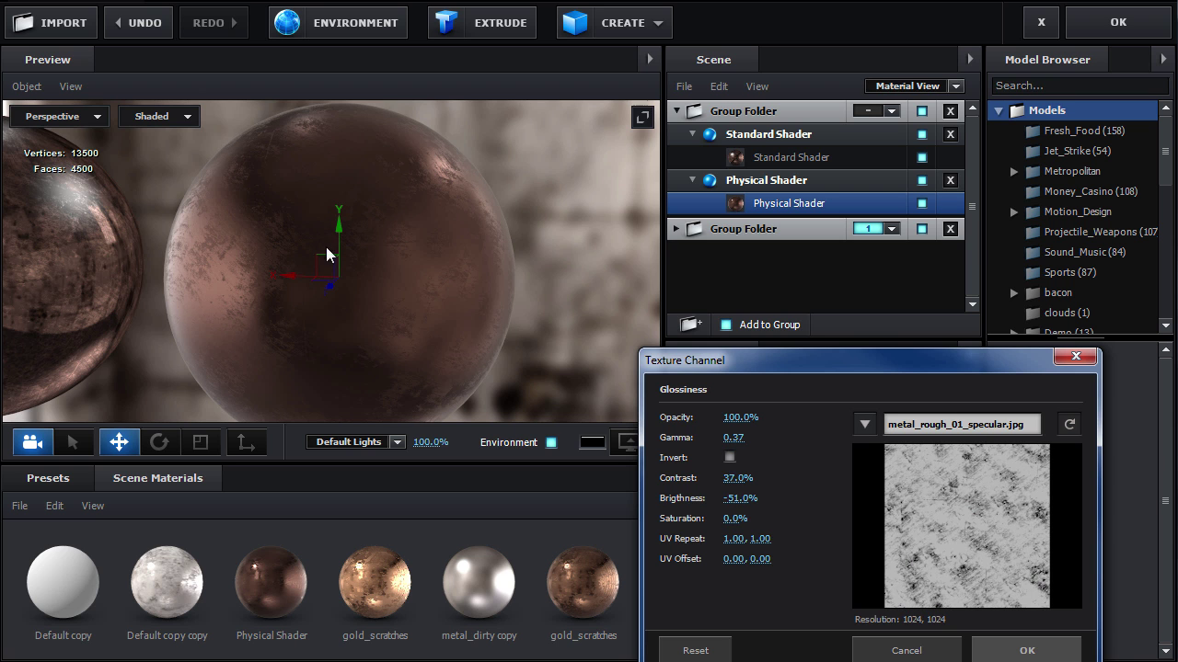
mouse_move(734, 439)
left_mouse_down()
mouse_move(764, 439)
mouse_move(747, 440)
left_mouse_up()
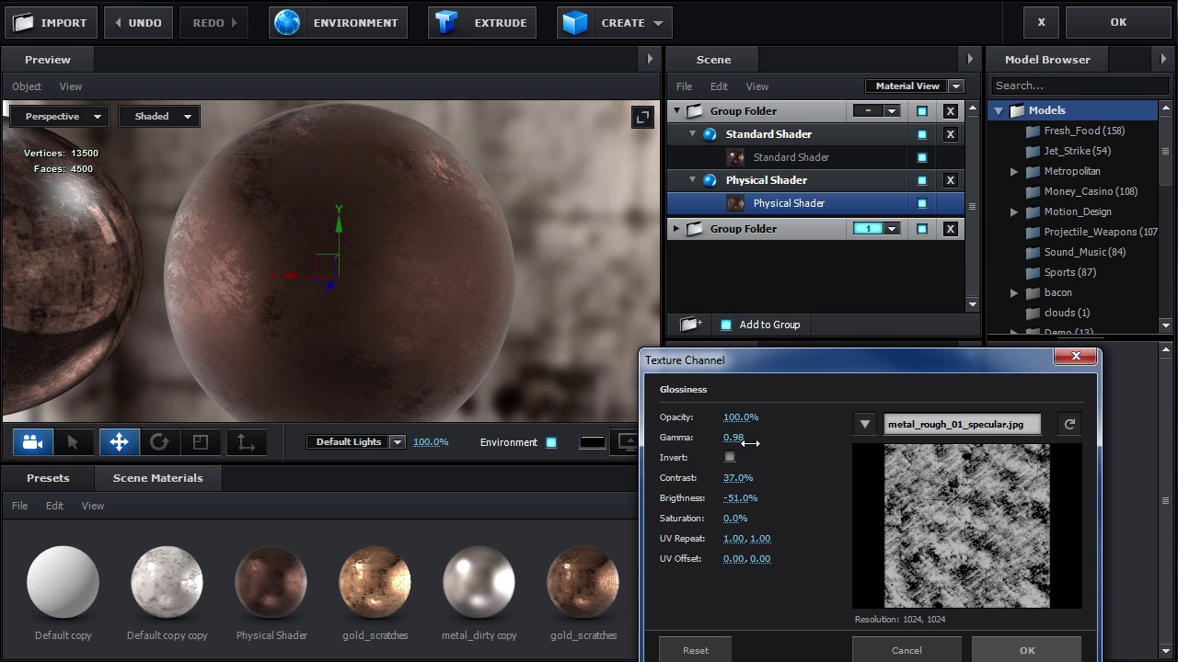
left_click_drag(736, 500, 779, 496)
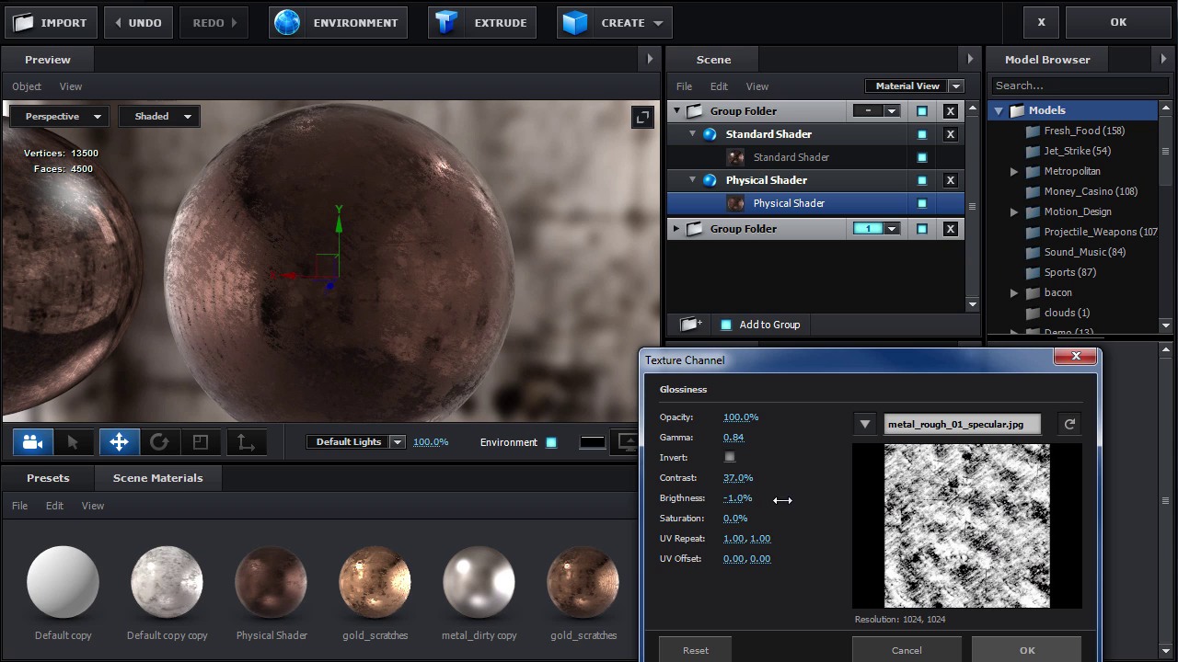
left_click(1027, 650)
left_click_drag(494, 335, 376, 348)
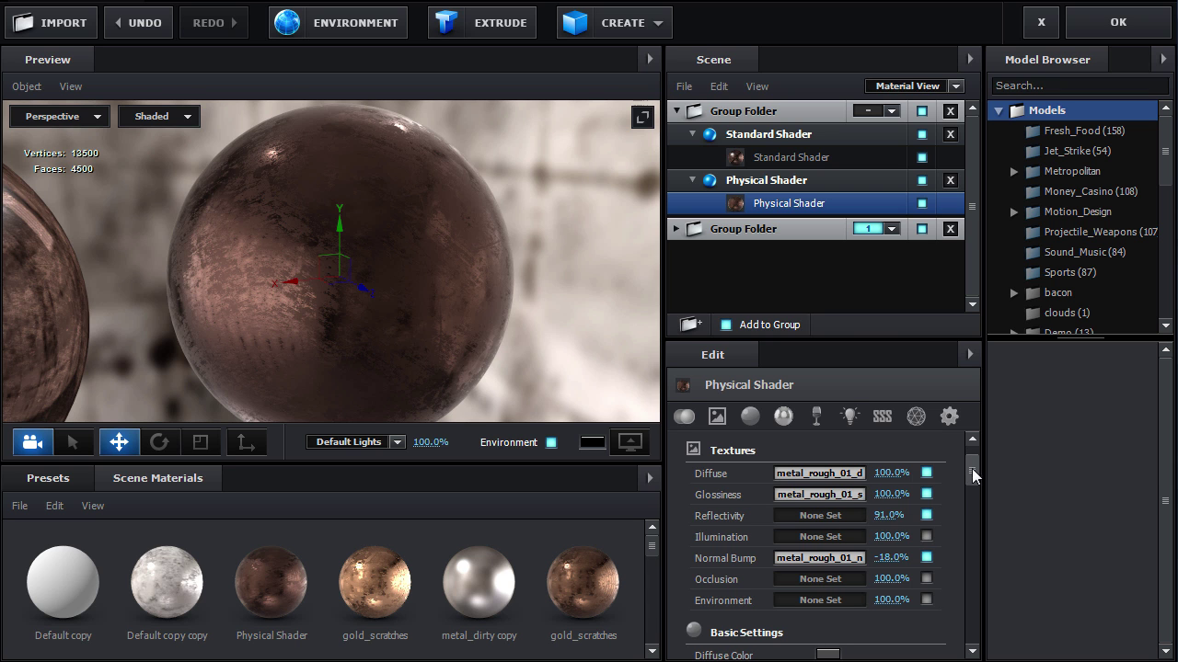
Set the Physical Shader's reflectivity intensity to 0% and its refraction intensity to 100% with a distortion (IoR) of 1.69.
left_click_drag(973, 471, 973, 487)
left_click_drag(449, 304, 445, 270)
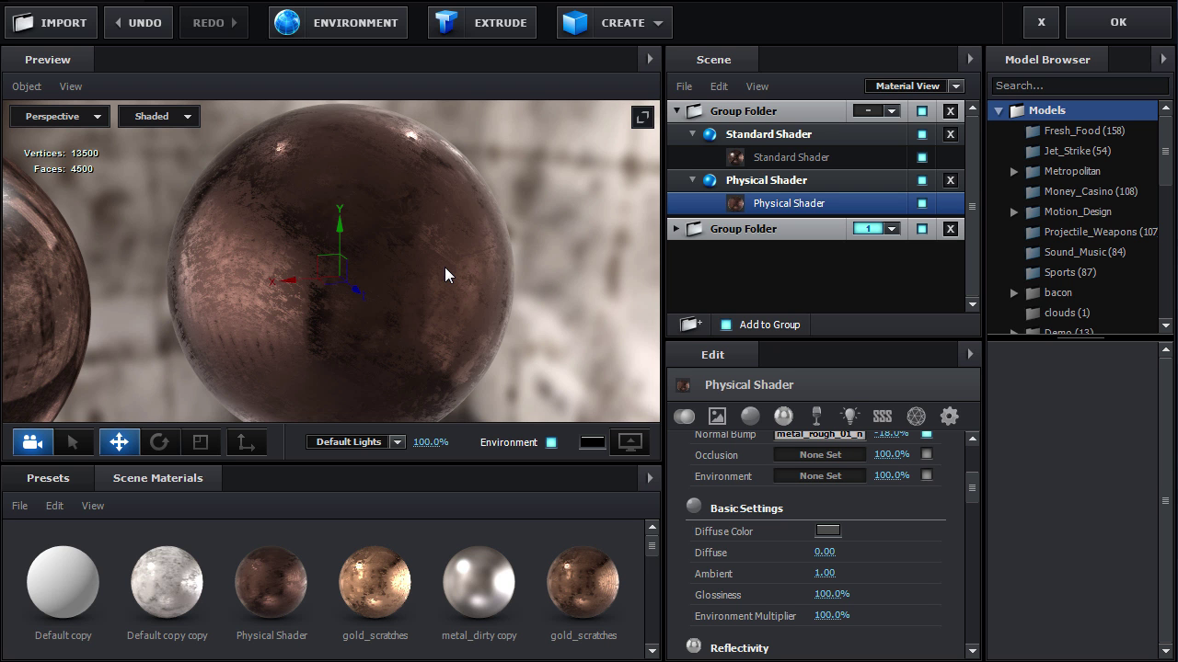
left_click_drag(520, 308, 398, 249)
left_click_drag(477, 409, 483, 308)
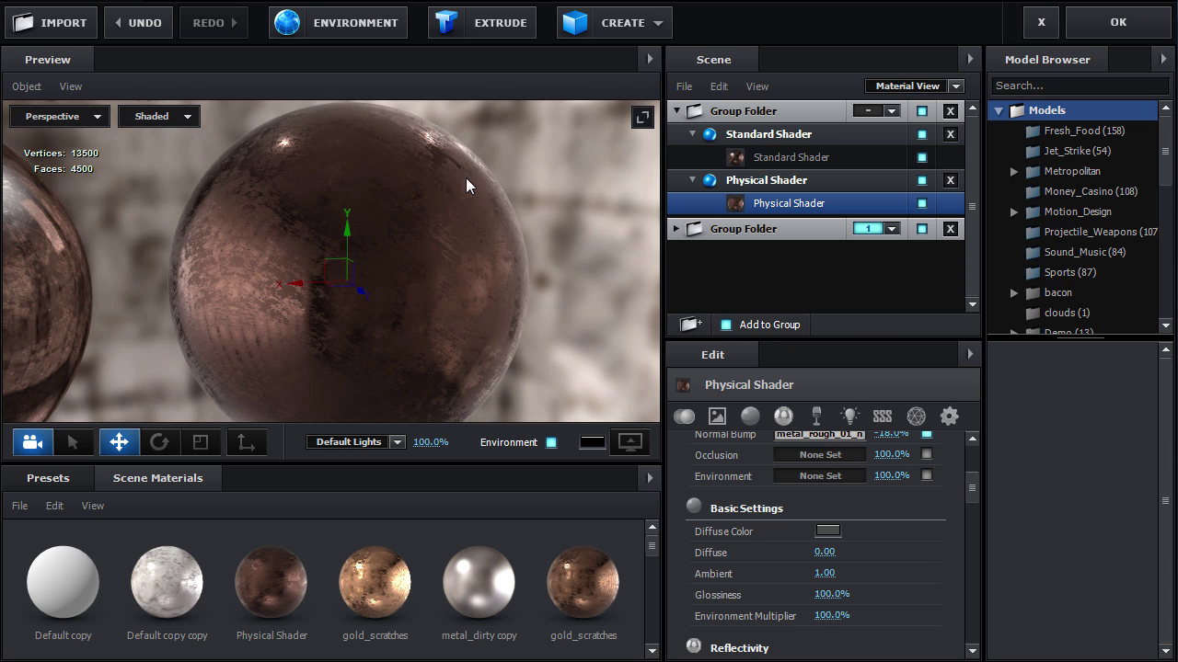
left_click_drag(974, 488, 974, 502)
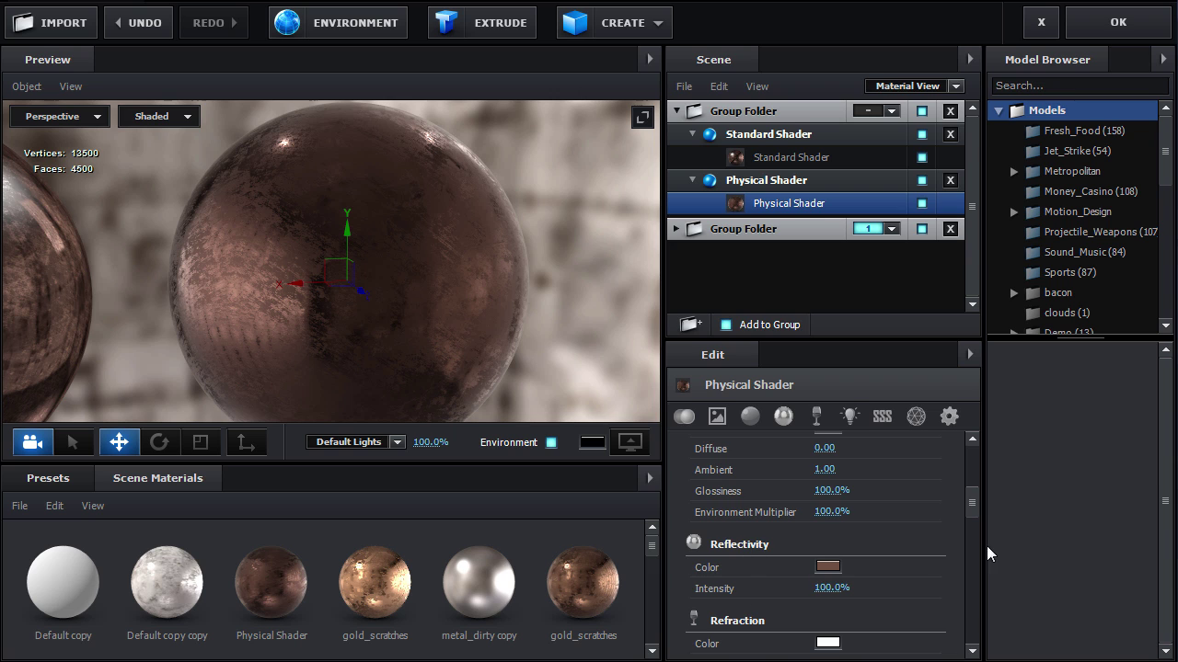
scroll(846, 539, "down", 2)
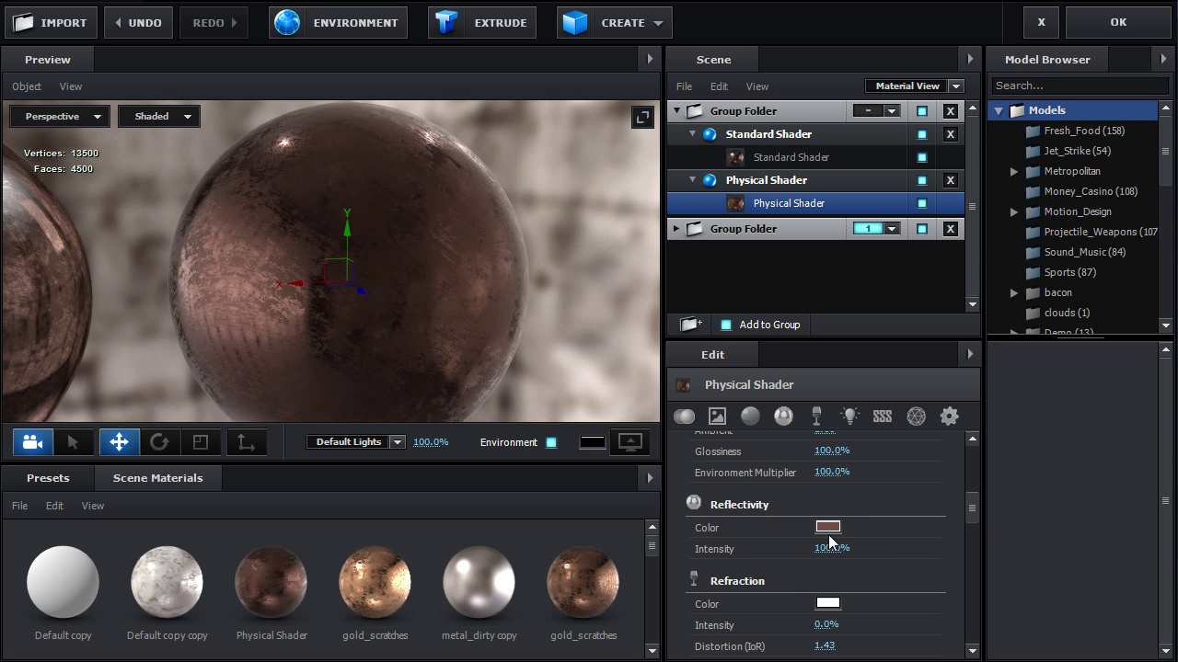
left_click_drag(829, 548, 705, 550)
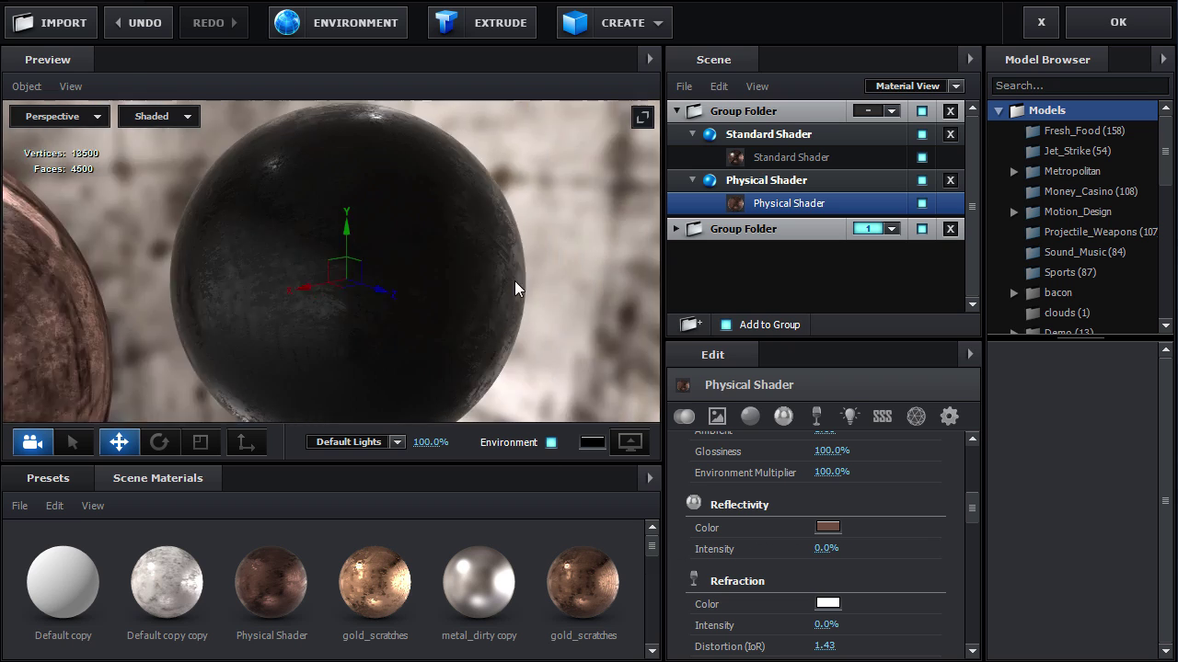
left_click_drag(466, 269, 461, 321)
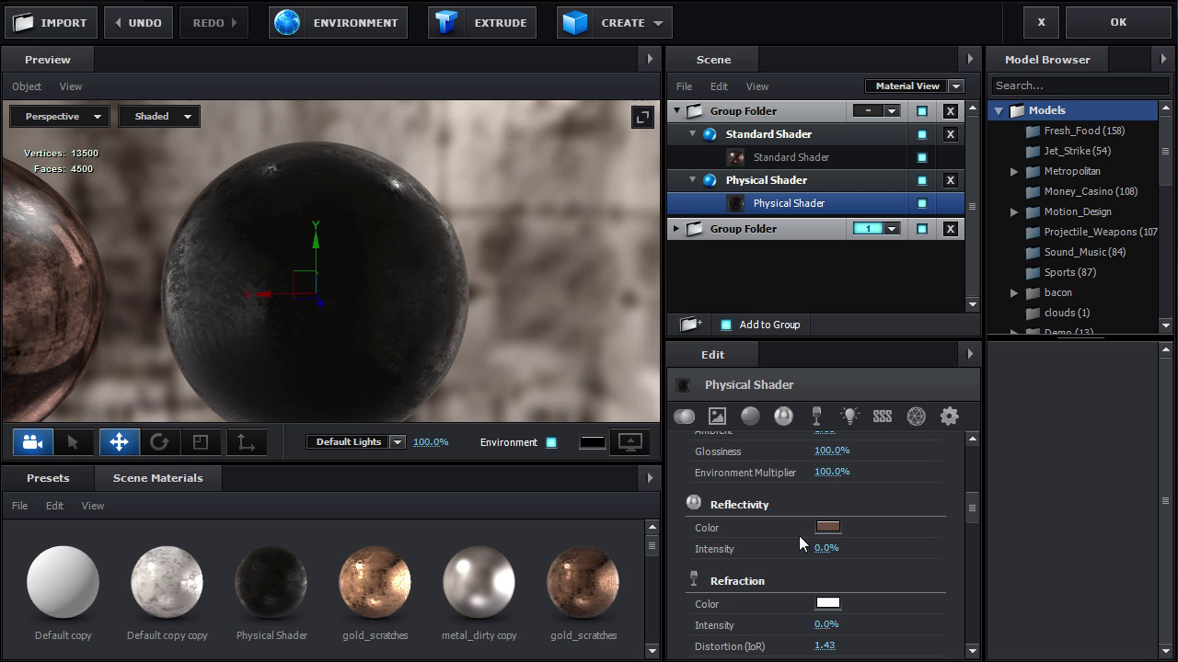
scroll(816, 543, "down", 1)
left_click_drag(824, 560, 869, 582)
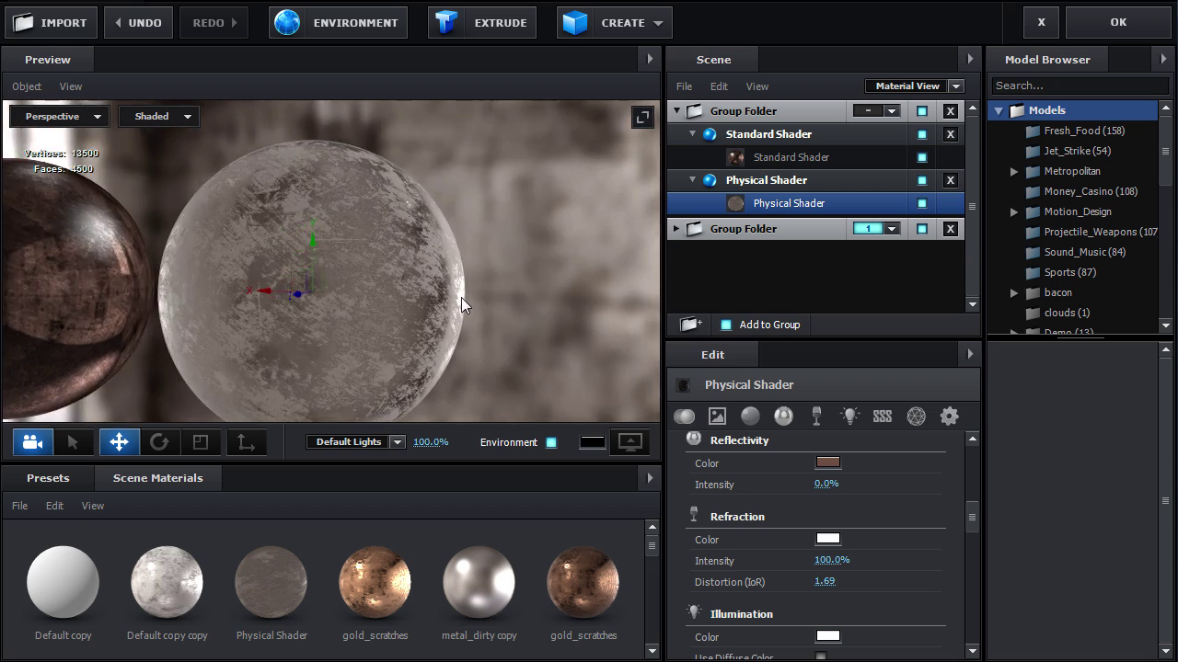
Set the glossiness texture's gamma to 0.69, turn its inversion back on and inspect the refractive sphere.
scroll(875, 502, "up", 6)
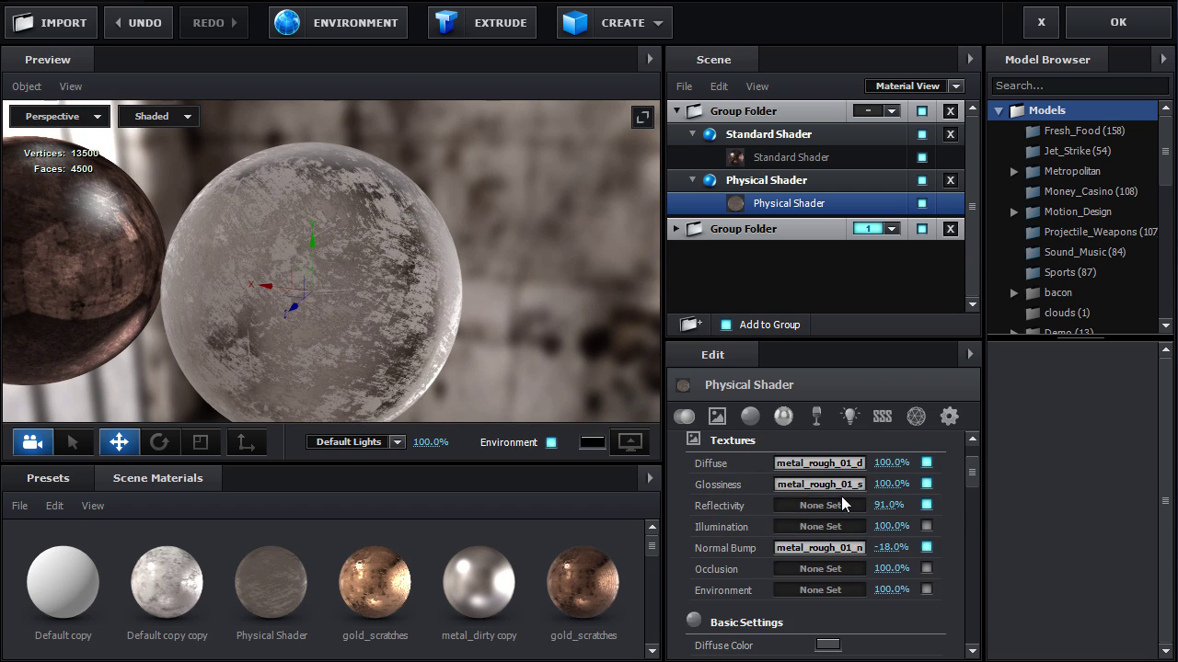
left_click(781, 488)
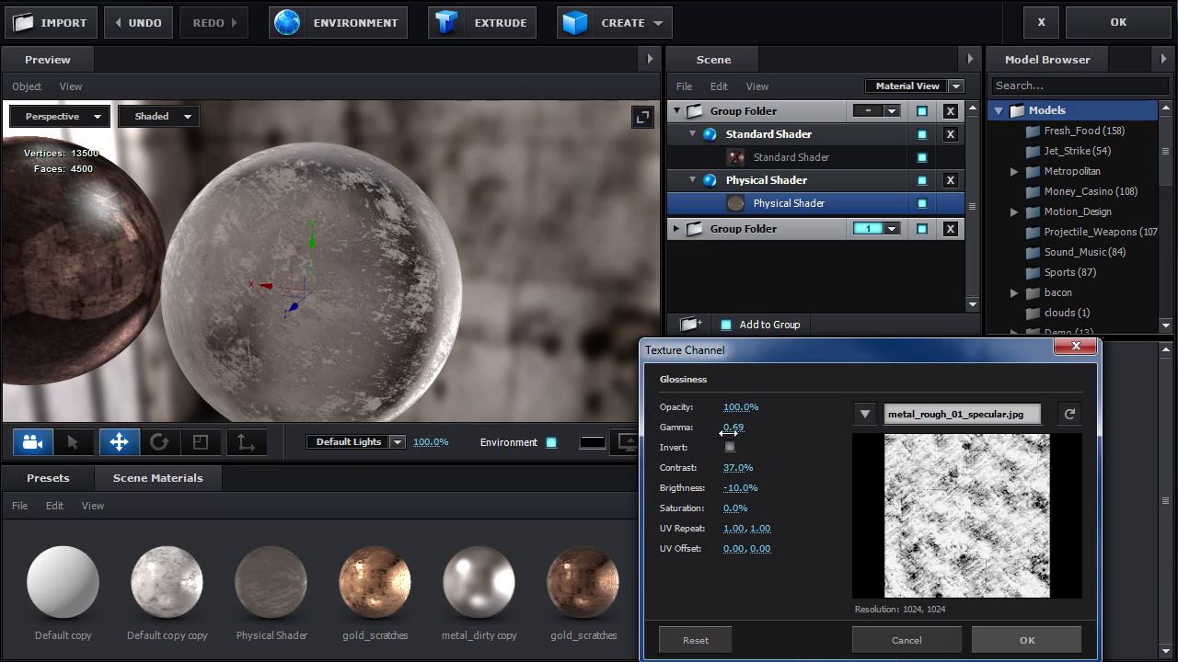
left_click(730, 447)
key("Return")
left_click_drag(387, 350, 483, 311)
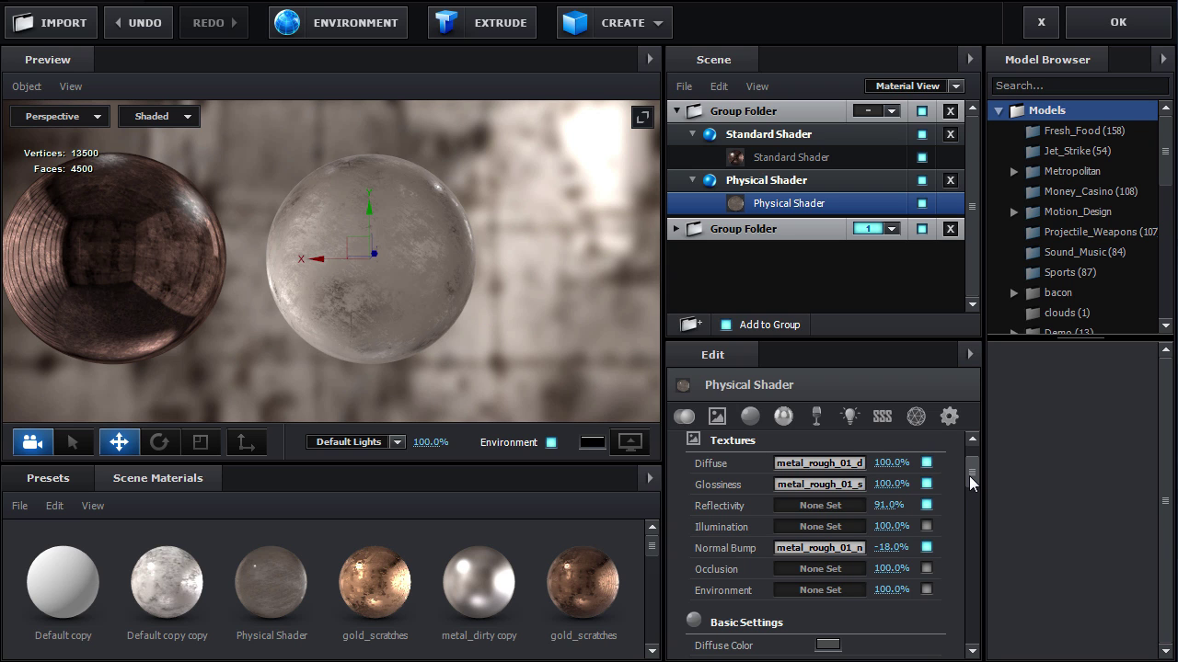
Raise the environment multiplier to 197% and restore the reflectivity intensity to 100% and the refraction intensity to 0%.
left_click_drag(969, 476, 970, 494)
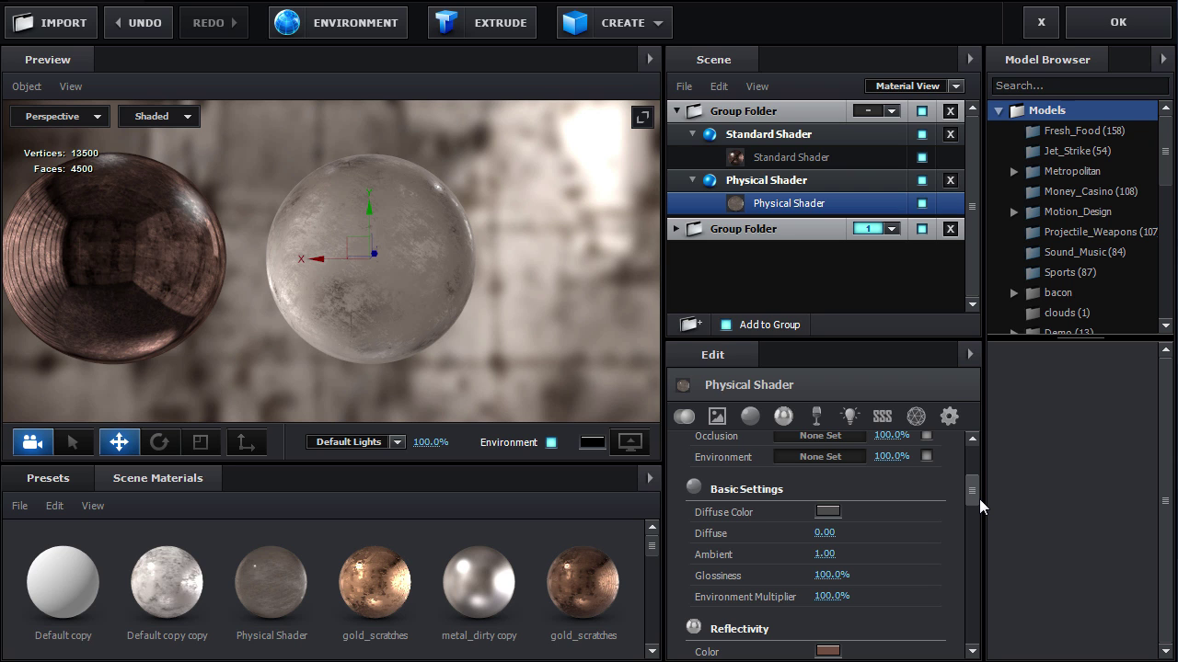
scroll(975, 498, "down", 2)
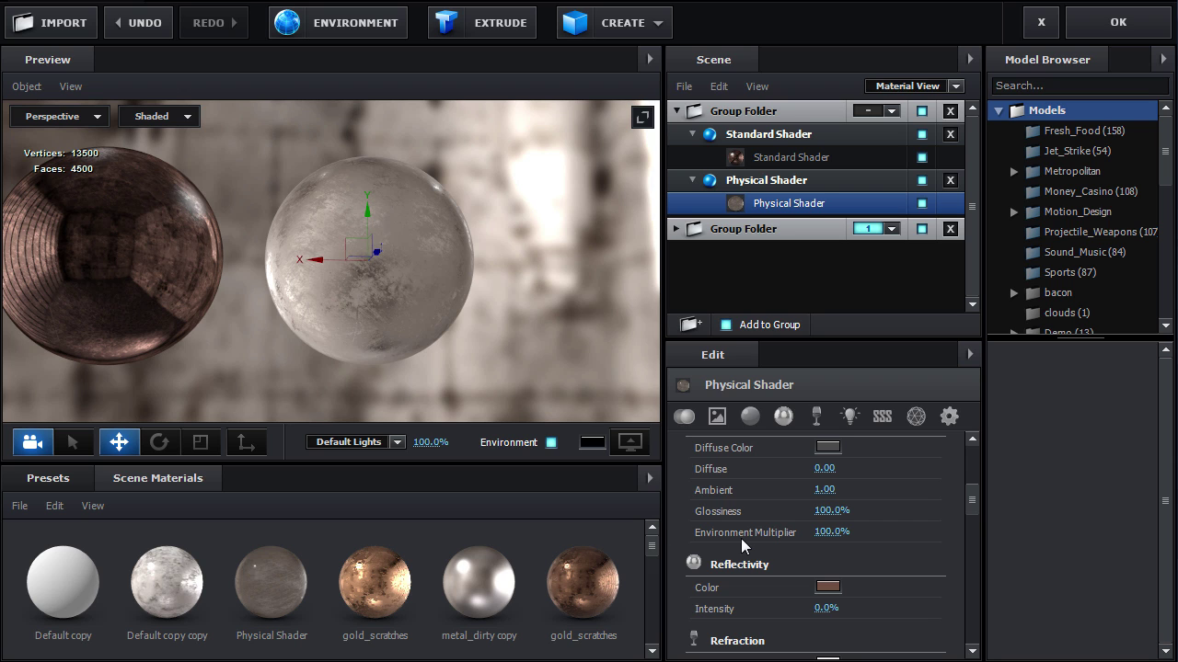
left_click_drag(820, 534, 897, 526)
left_click_drag(567, 376, 552, 405)
left_click_drag(904, 602, 921, 602)
scroll(921, 589, "down", 1)
mouse_move(359, 372)
left_mouse_down()
mouse_move(377, 366)
mouse_move(346, 383)
left_mouse_up()
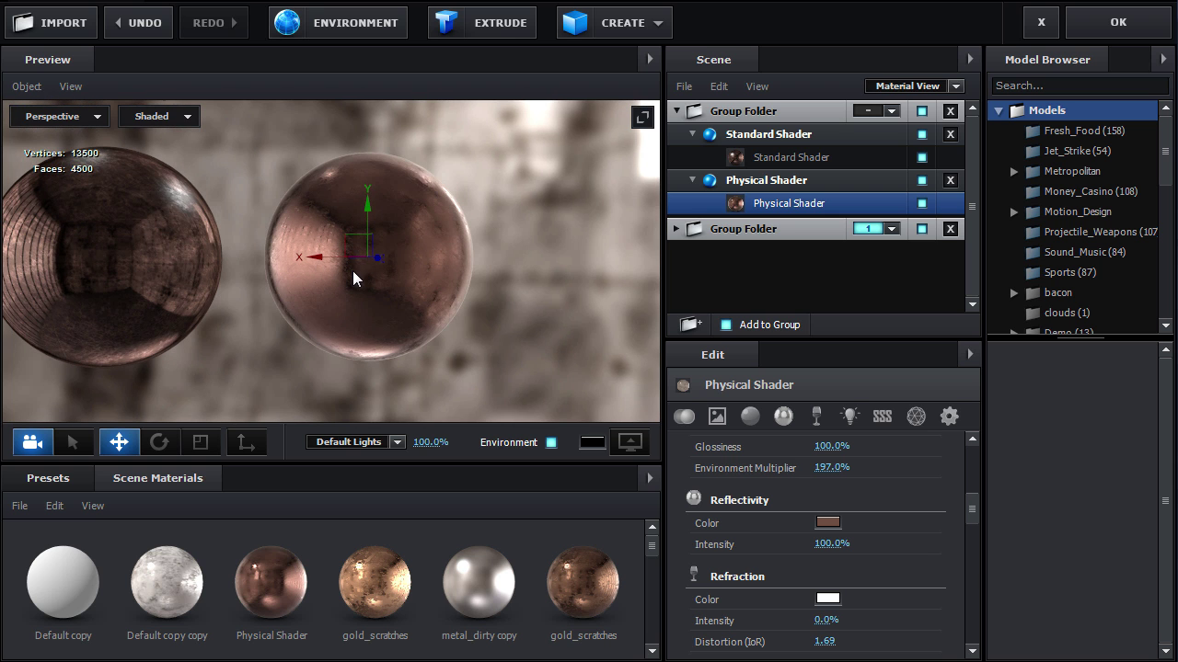
Try the environment multiplier at 380%, restore it to 100% and lower the basic glossiness to 49%.
left_click_drag(829, 467, 916, 461)
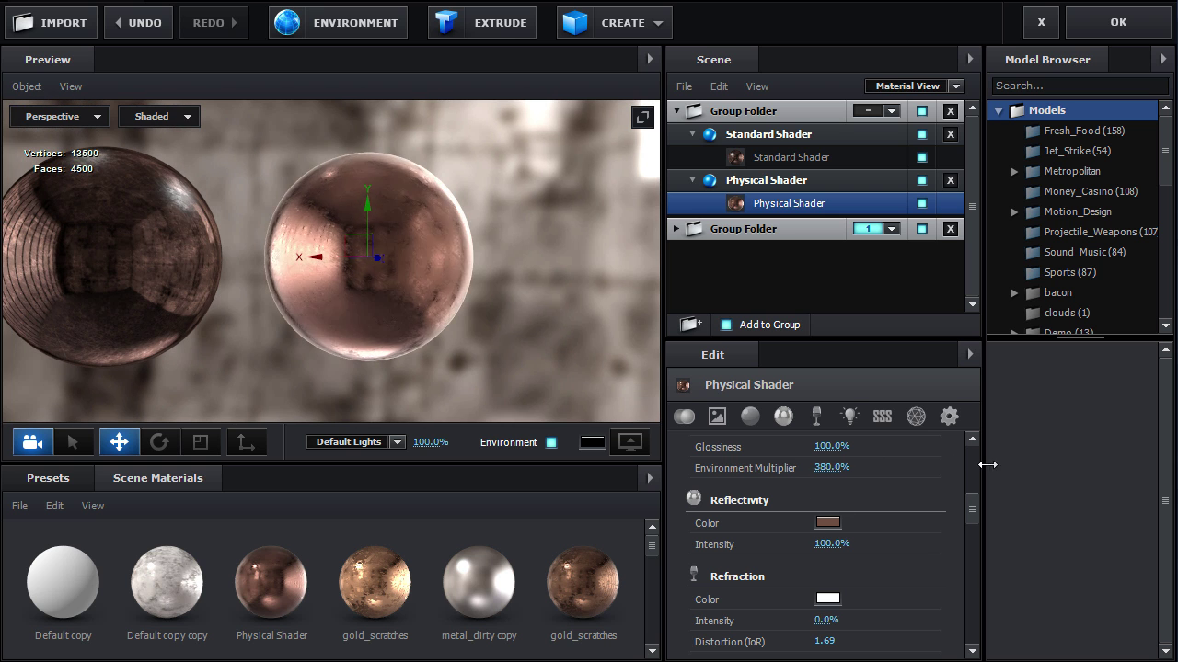
left_click(830, 467)
type("100")
key("Return")
scroll(936, 582, "up", 1)
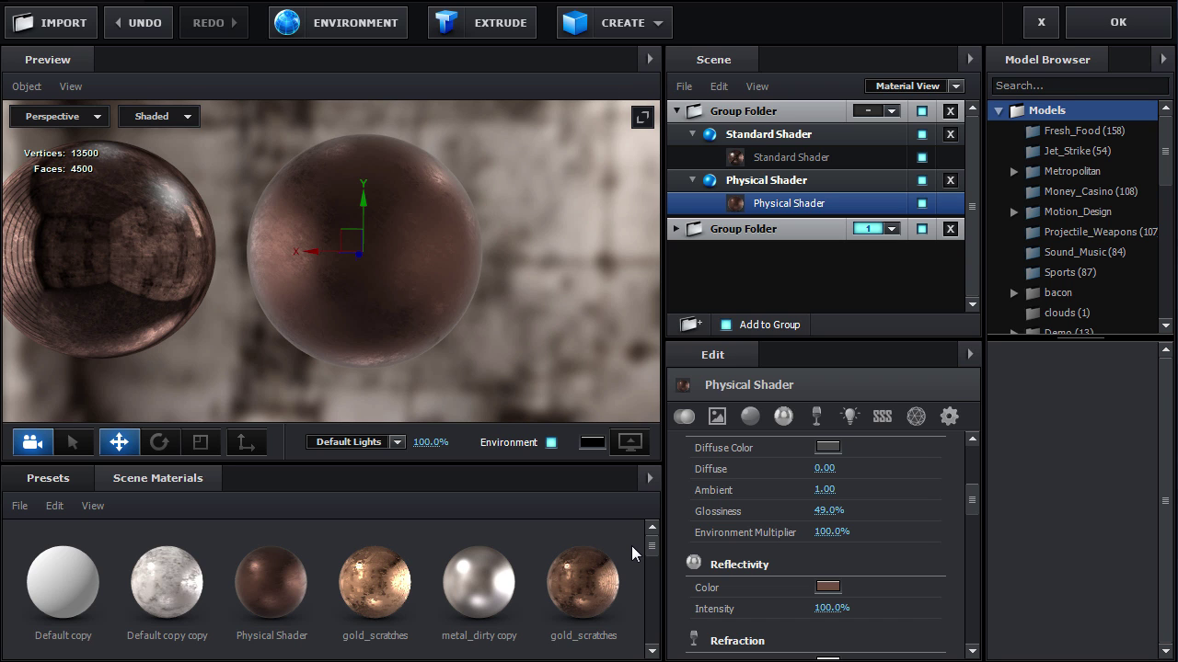
Apply the gold_scratches material to the Physical Shader sphere, and replace it with the dark grey bronze copy material.
left_click_drag(374, 581, 422, 307)
scroll(500, 311, "down", 3)
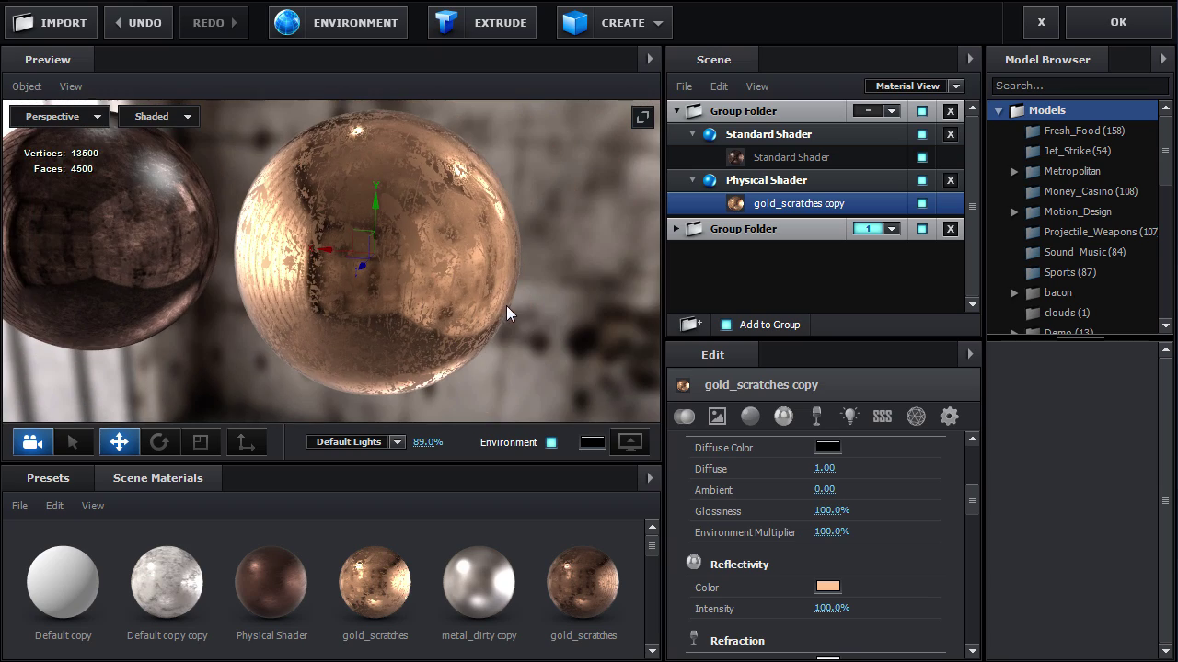
scroll(296, 589, "down", 2)
left_click_drag(166, 569, 483, 264)
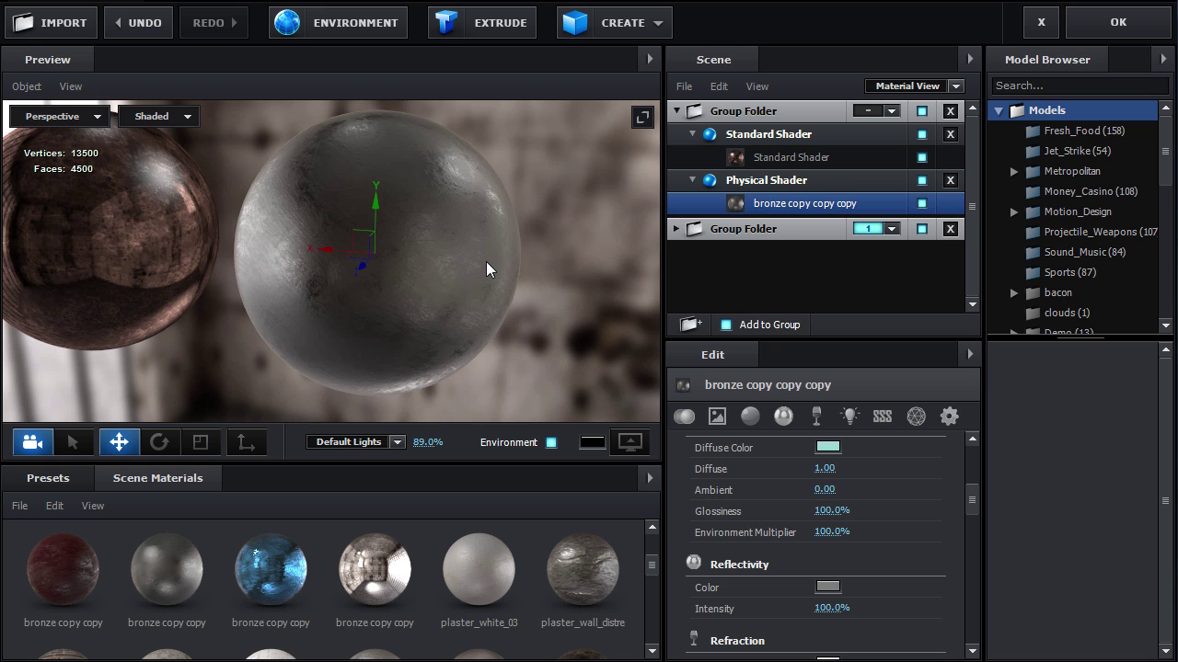
Invert the grey bronze material's glossiness texture and set its gamma to 0.85 and brightness to 43%.
scroll(903, 493, "up", 1)
scroll(903, 493, "up", 2)
left_click(815, 554)
left_click_drag(849, 497, 810, 294)
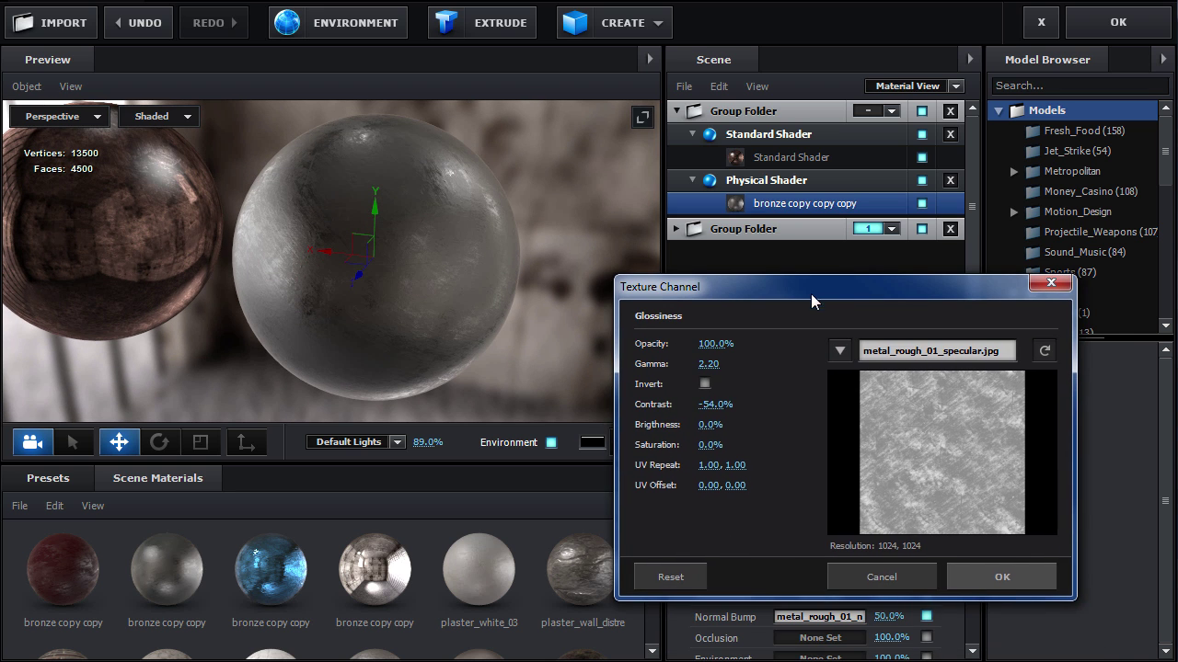
left_click_drag(652, 365, 595, 373)
left_click(705, 384)
left_click_drag(707, 430, 750, 425)
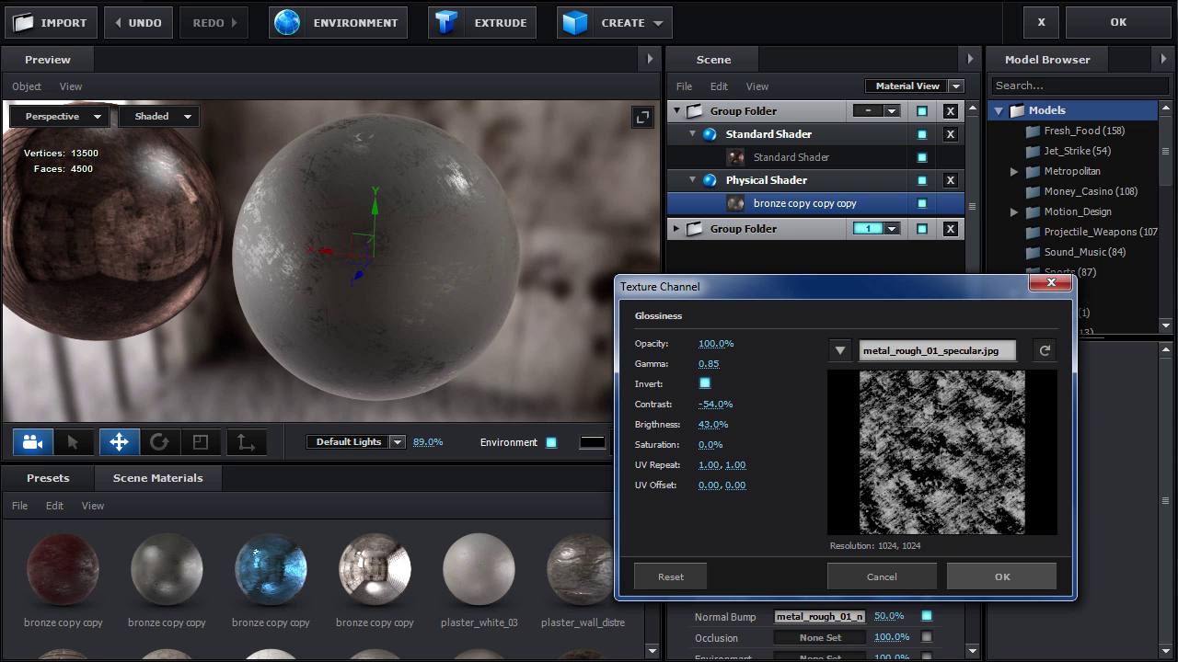
left_click(1002, 577)
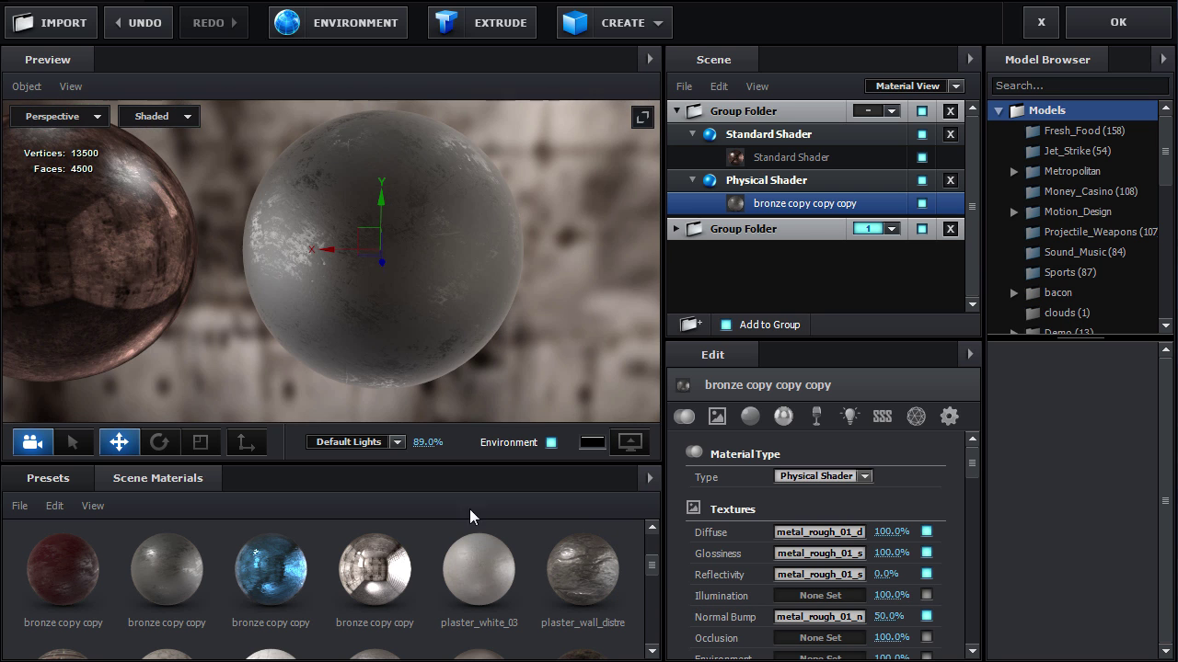
Apply the concrete_wall_distressed_04 and ground_dirt_cracked_01 materials in turn to the Physical Shader sphere and view each one.
scroll(441, 552, "down", 3)
left_click(402, 595)
left_click_drag(320, 323, 465, 331)
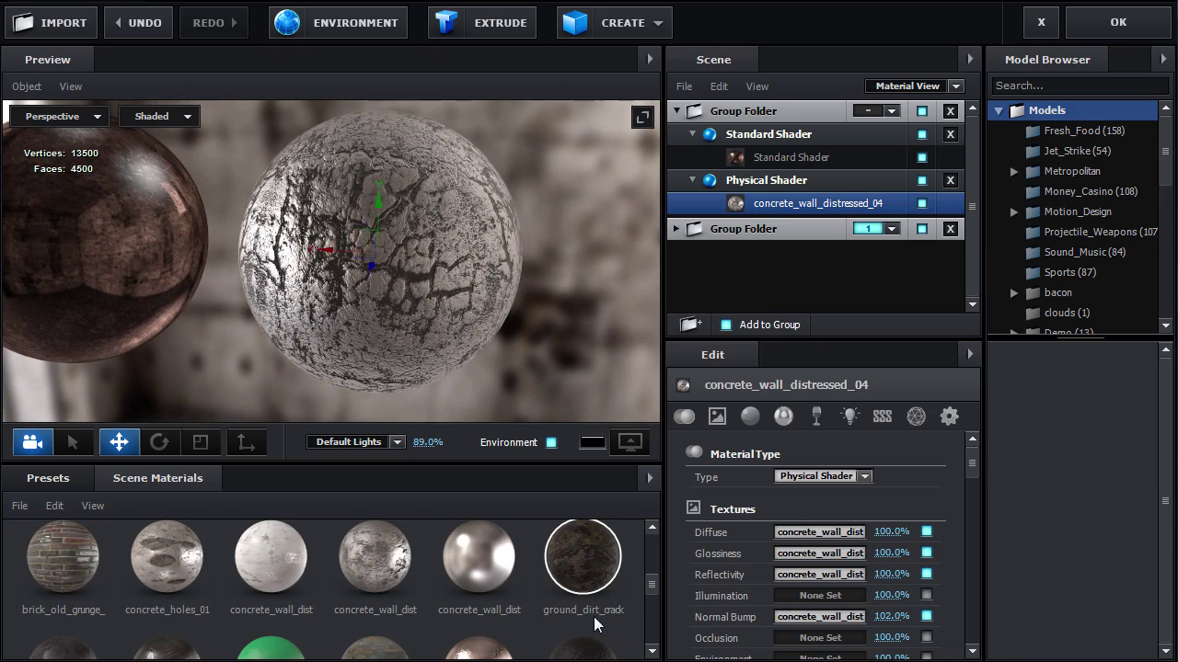
left_click(594, 583)
left_click_drag(449, 321, 510, 223)
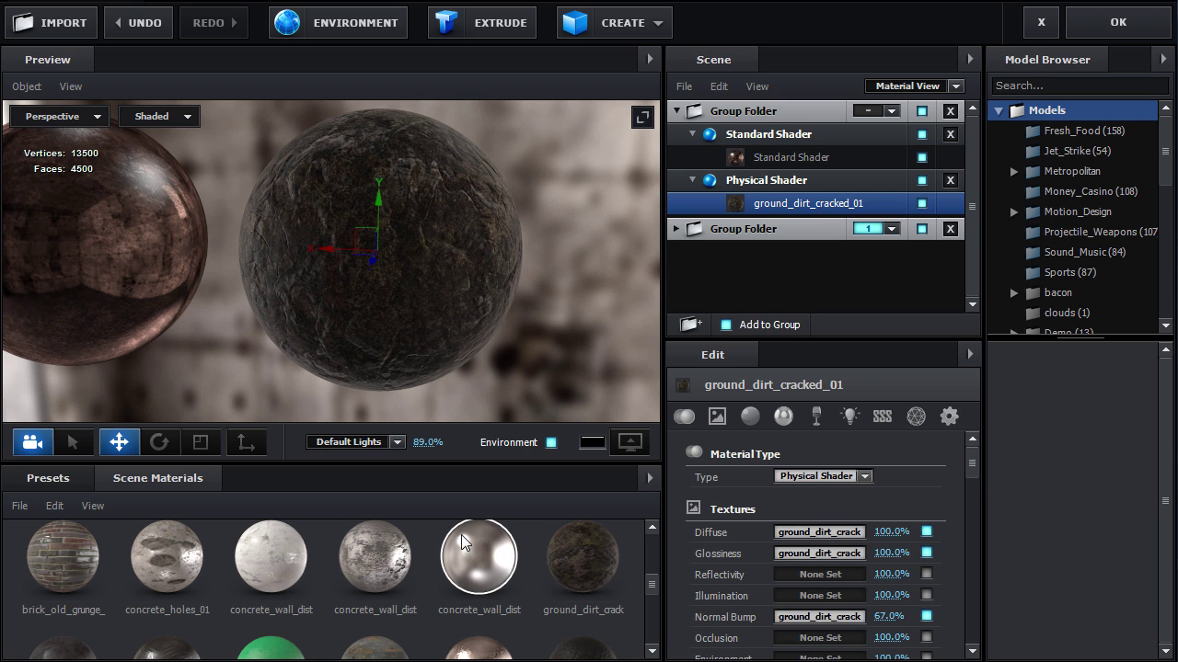
Apply the dark_plastic and metal_black_plate materials in turn to the Physical Shader sphere and view the surface.
scroll(480, 570, "down", 1)
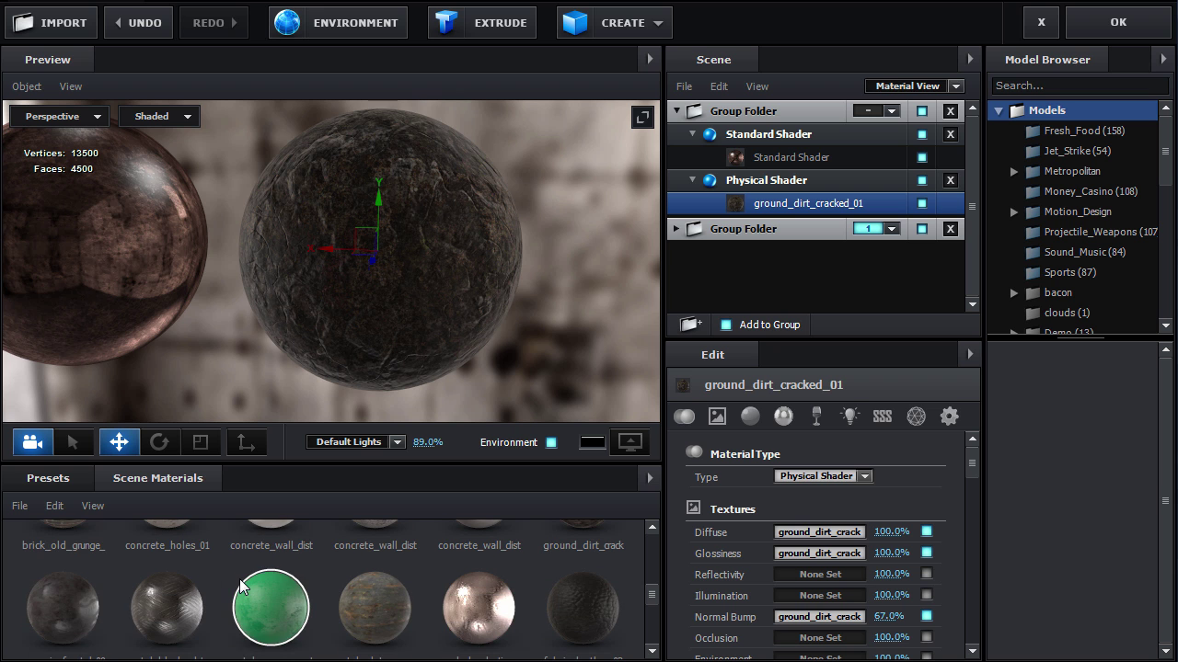
left_click(489, 601)
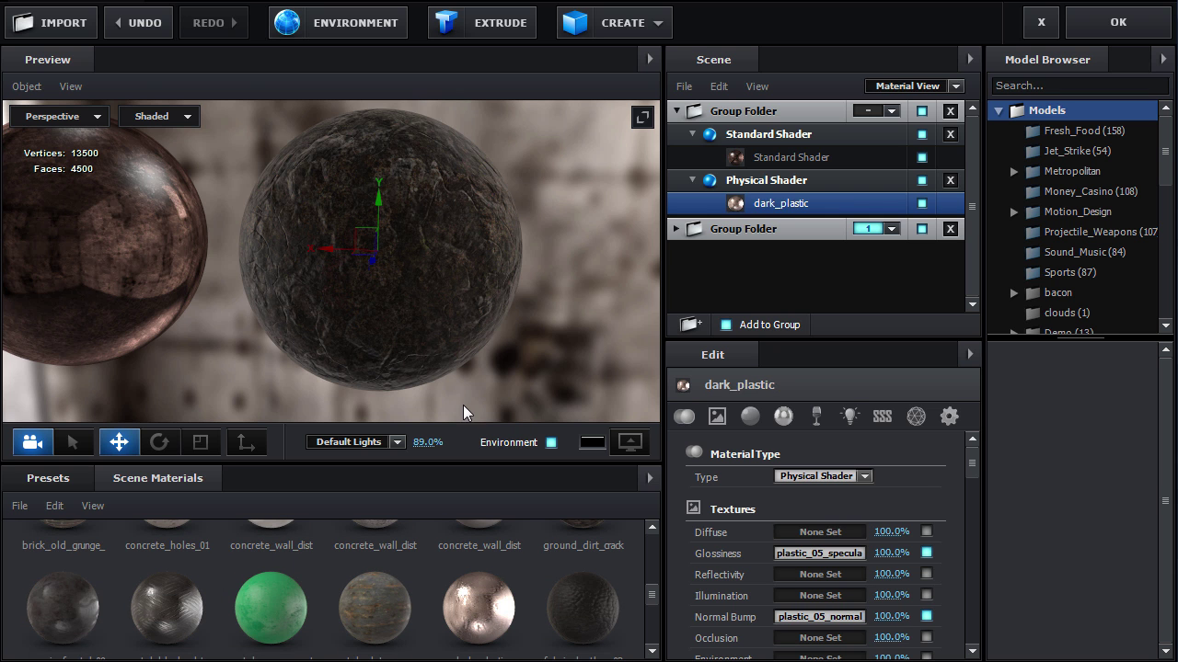
left_click(62, 606)
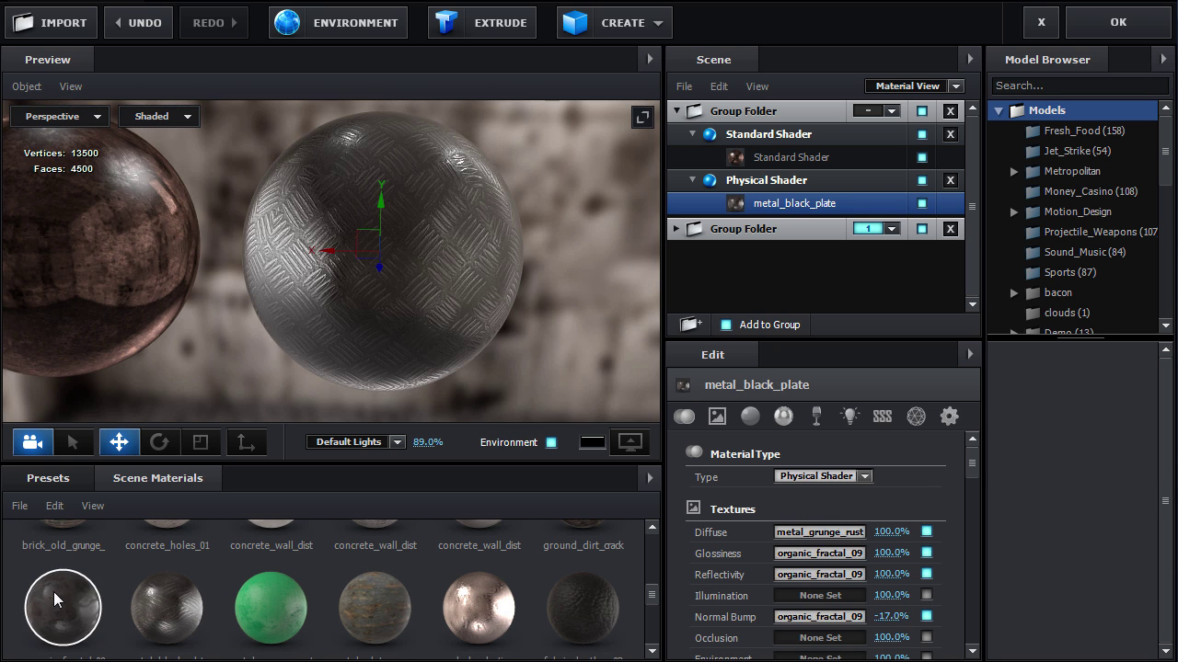
left_click_drag(358, 309, 435, 224)
Apply the Moss material to the Physical Shader sphere and view it from another angle.
left_click_drag(653, 592, 650, 614)
left_click(589, 607)
left_click_drag(410, 266, 470, 304)
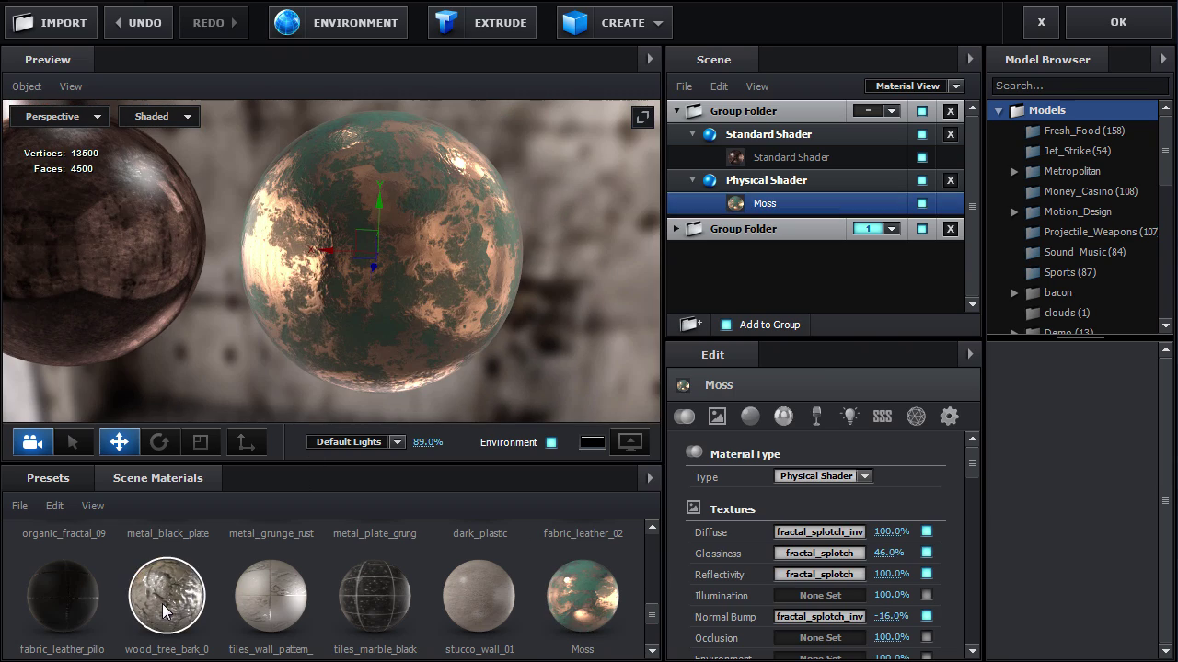
Apply the stucco_wall_01 material to the Physical Shader sphere and select the Standard Shader material for editing.
left_click(166, 595)
scroll(431, 287, "up", 3)
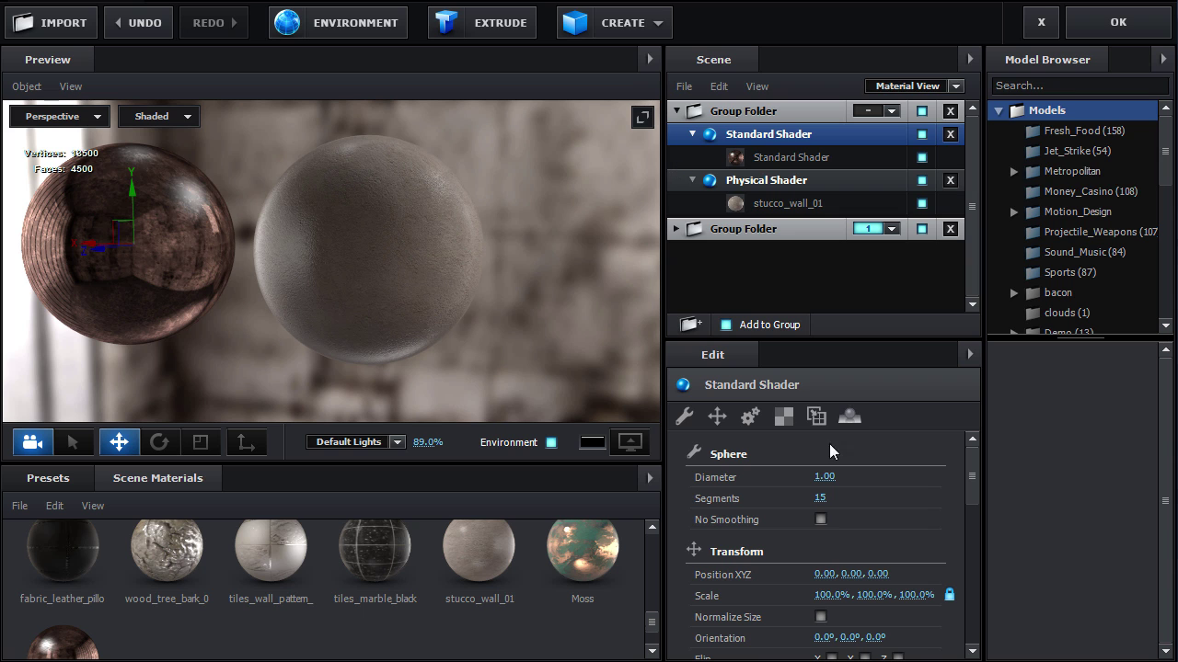
left_click(780, 154)
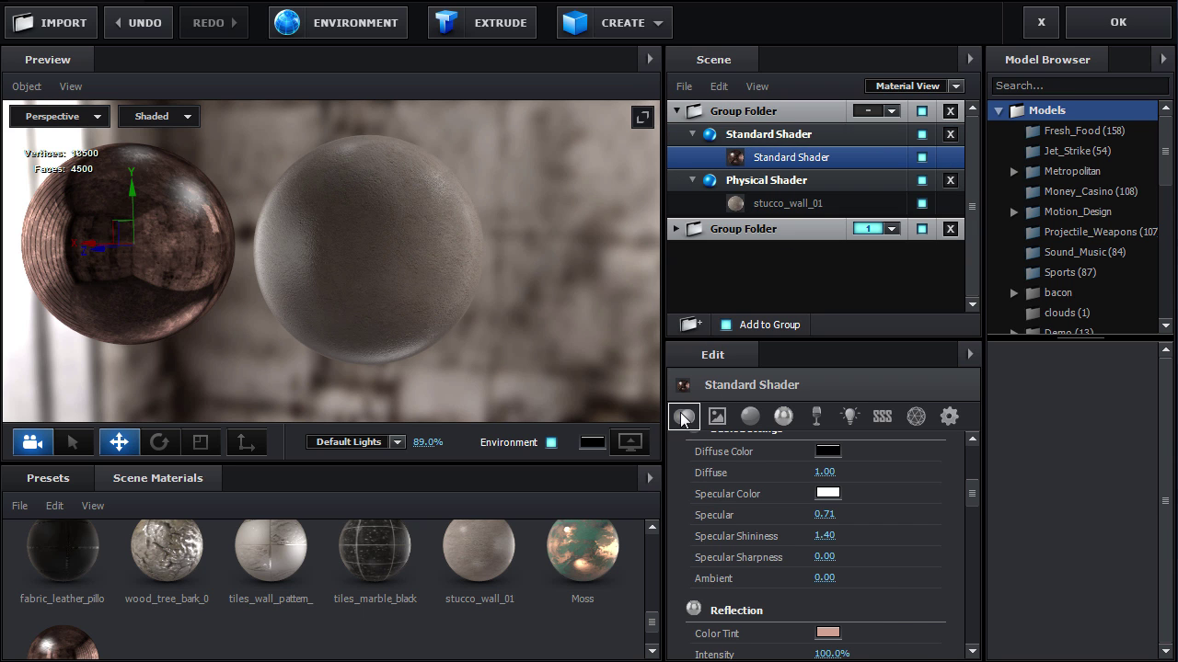
Show the Material Type options for the Standard Shader material and compare the two spheres in the preview.
left_click(683, 417)
left_click(828, 476)
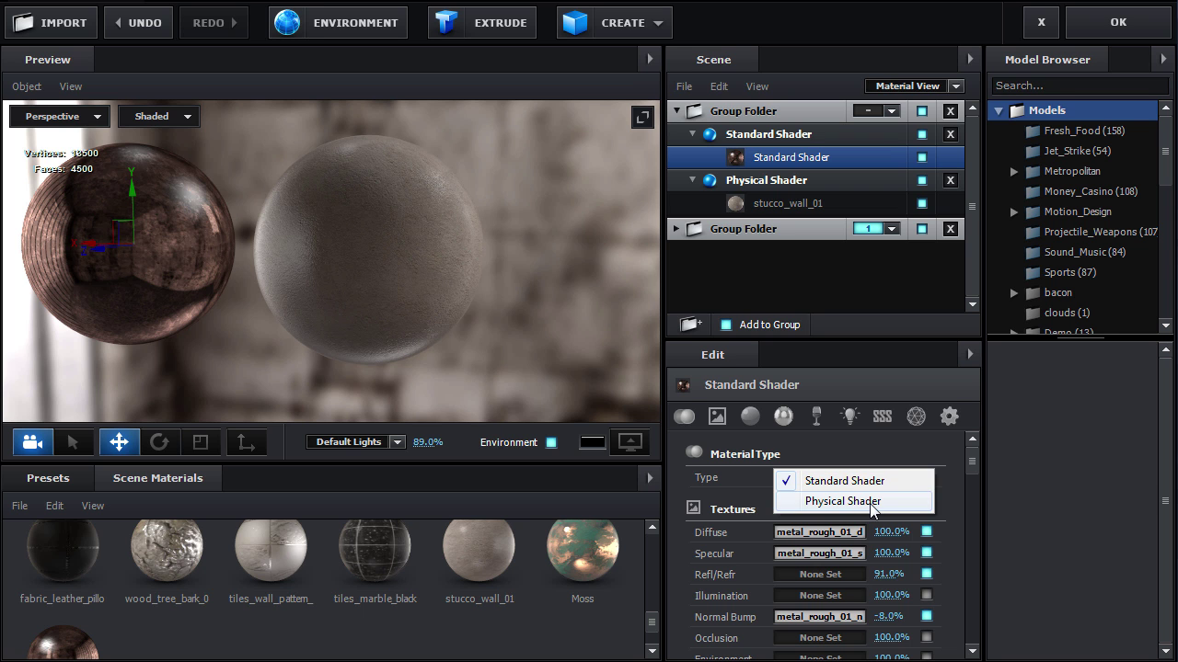
left_click_drag(407, 263, 414, 258)
left_click_drag(385, 343, 398, 345)
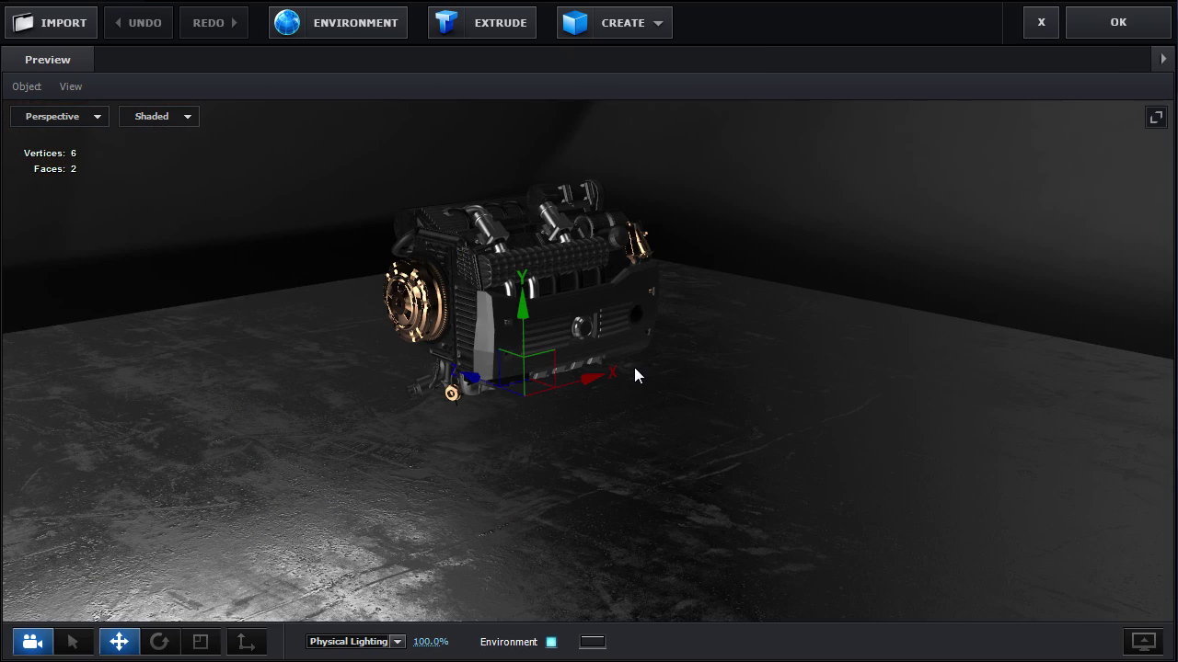
Set the Plane Model's reflect mode to Mirror Surface and view the engine's reflection on the floor.
left_click_drag(630, 381, 554, 444)
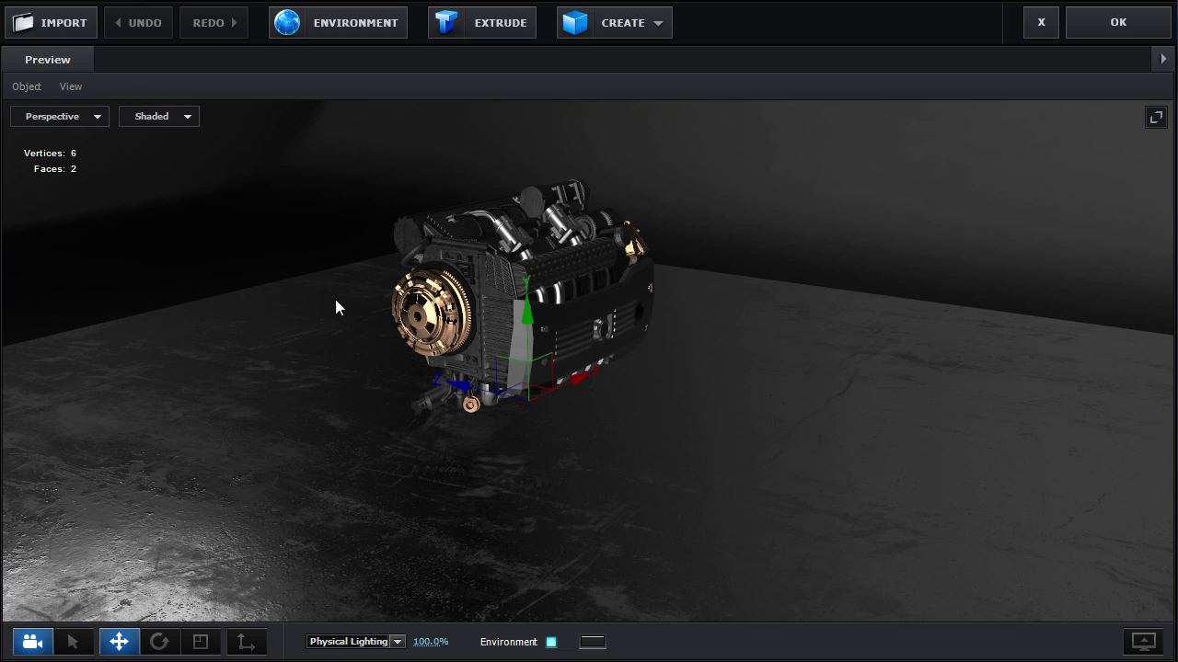
left_click_drag(710, 416, 583, 445)
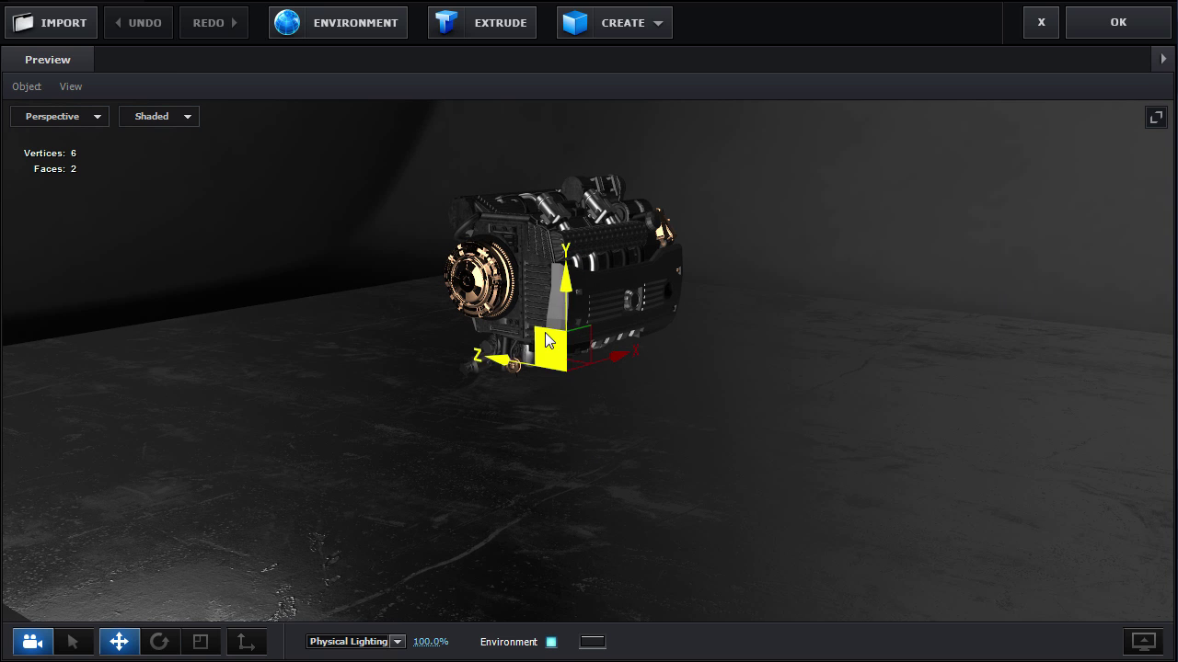
key("Tab")
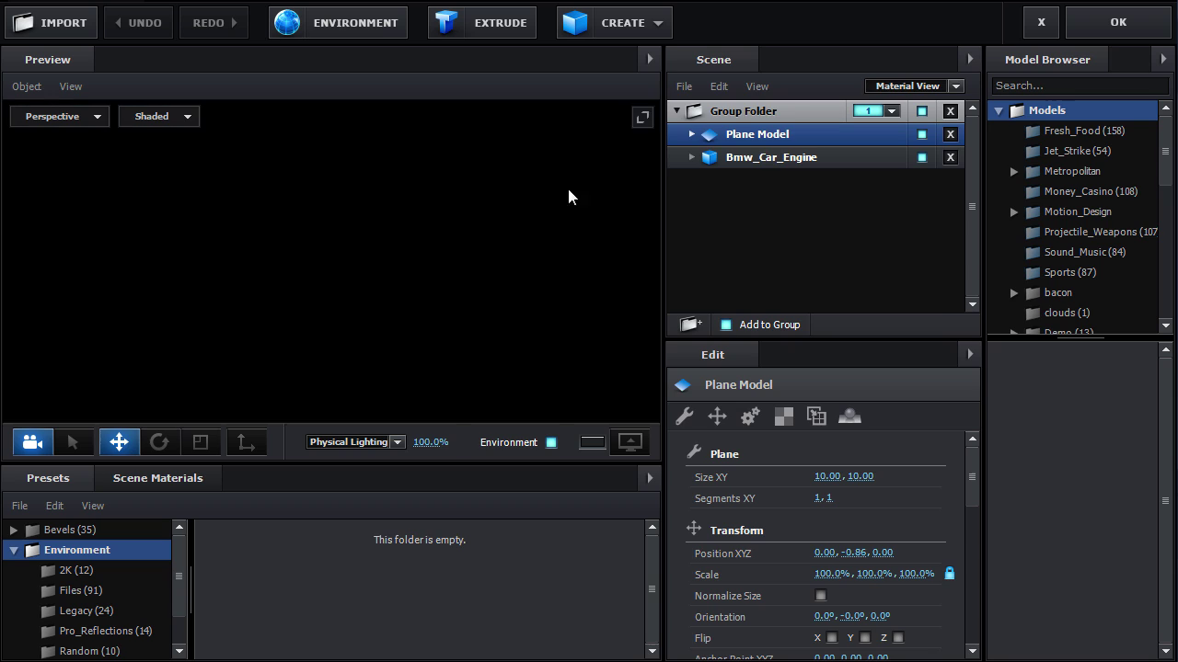
left_click_drag(243, 263, 399, 248)
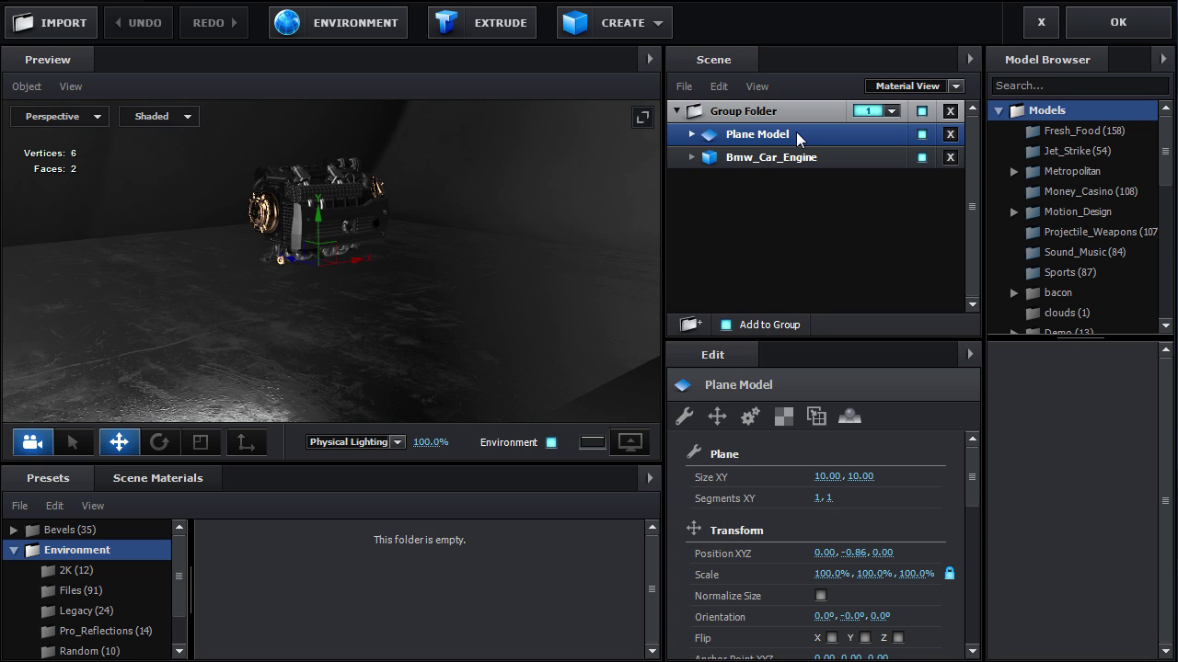
left_click(848, 417)
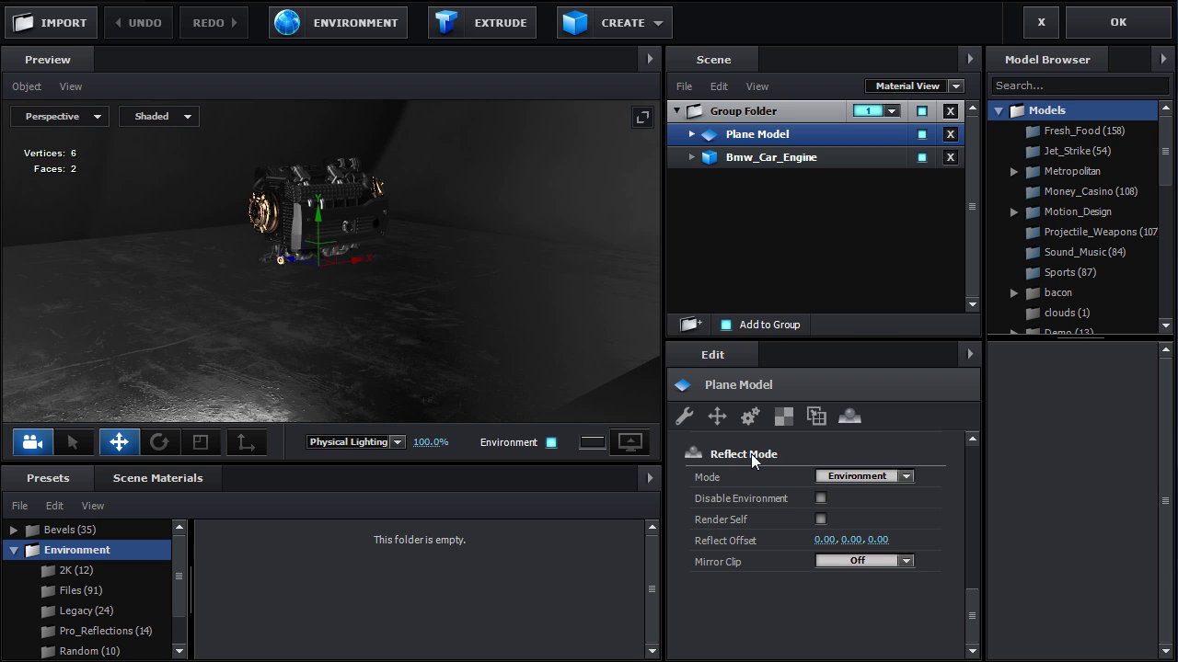
left_click(864, 477)
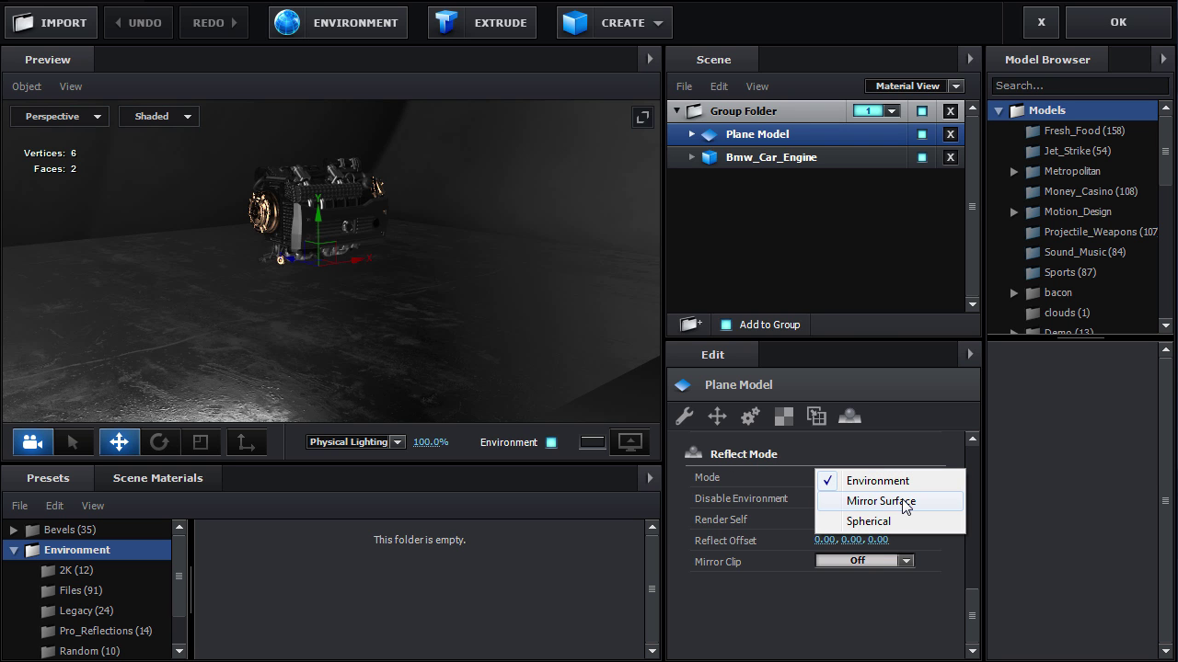
left_click(903, 502)
left_click_drag(290, 328, 420, 331)
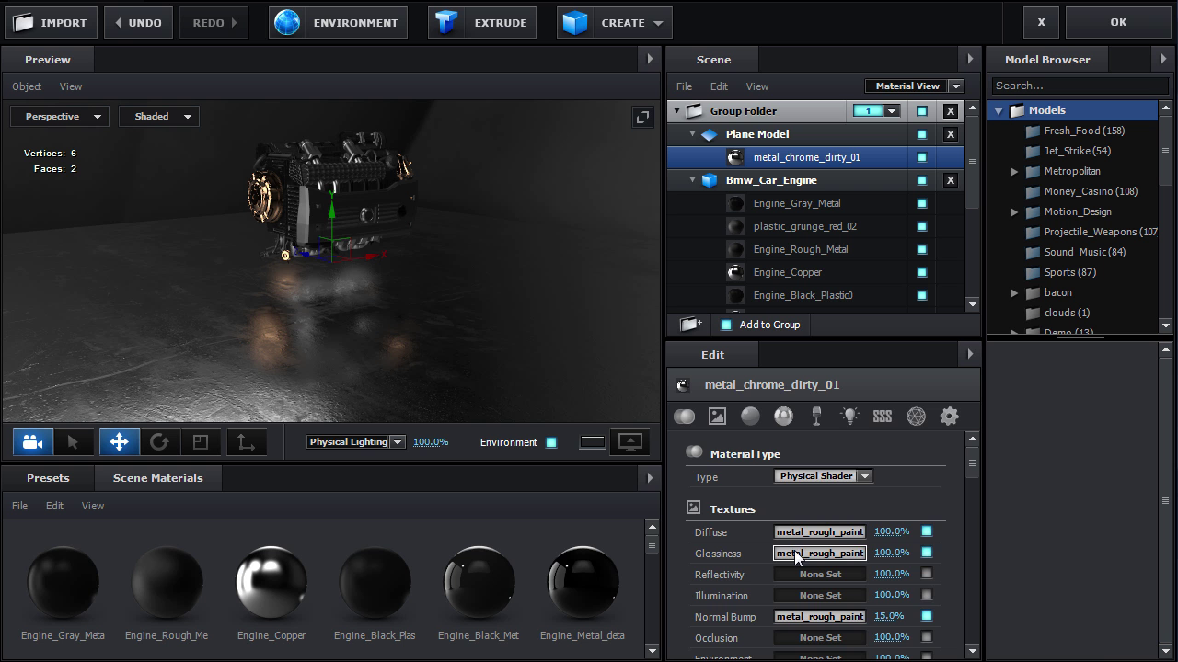
Invert the glossiness texture of the metal_chrome_dirty_01 material and set its gamma to 0.57.
left_click(819, 553)
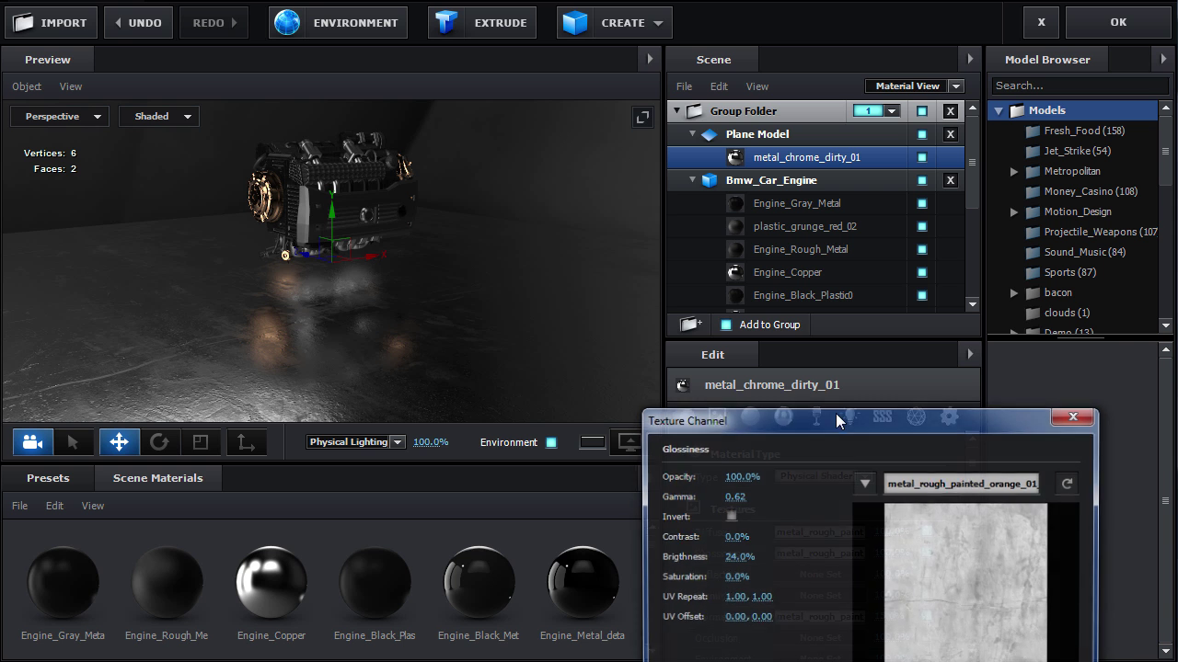
left_click_drag(855, 416, 837, 293)
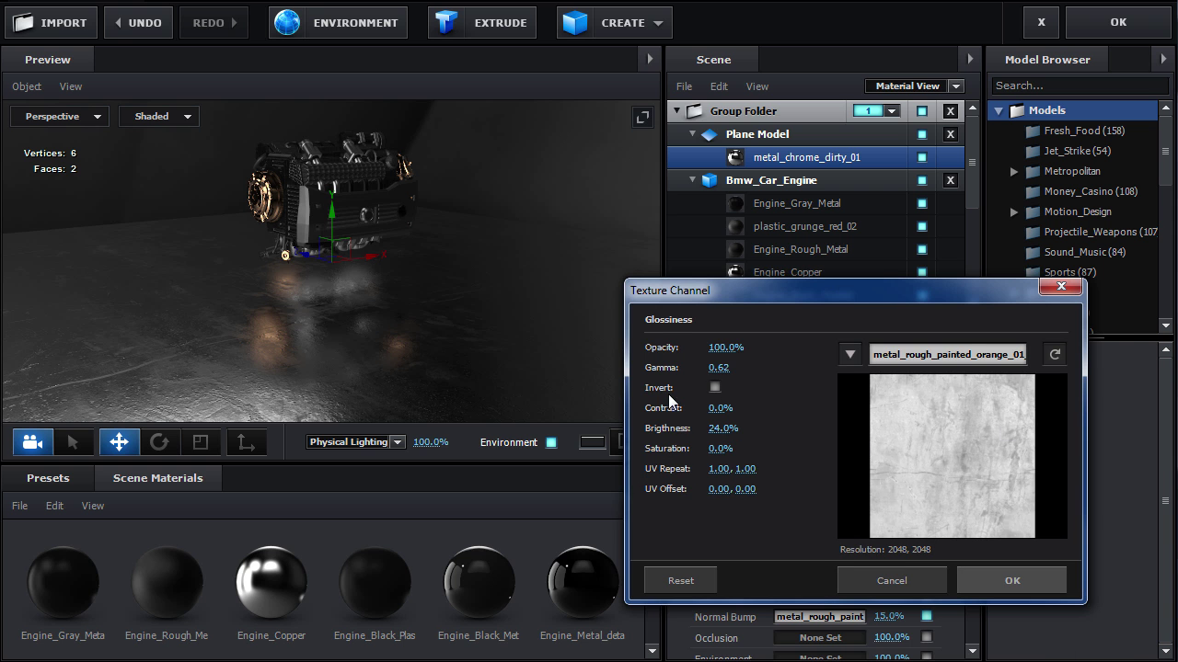
left_click(715, 387)
left_click_drag(703, 364, 725, 373)
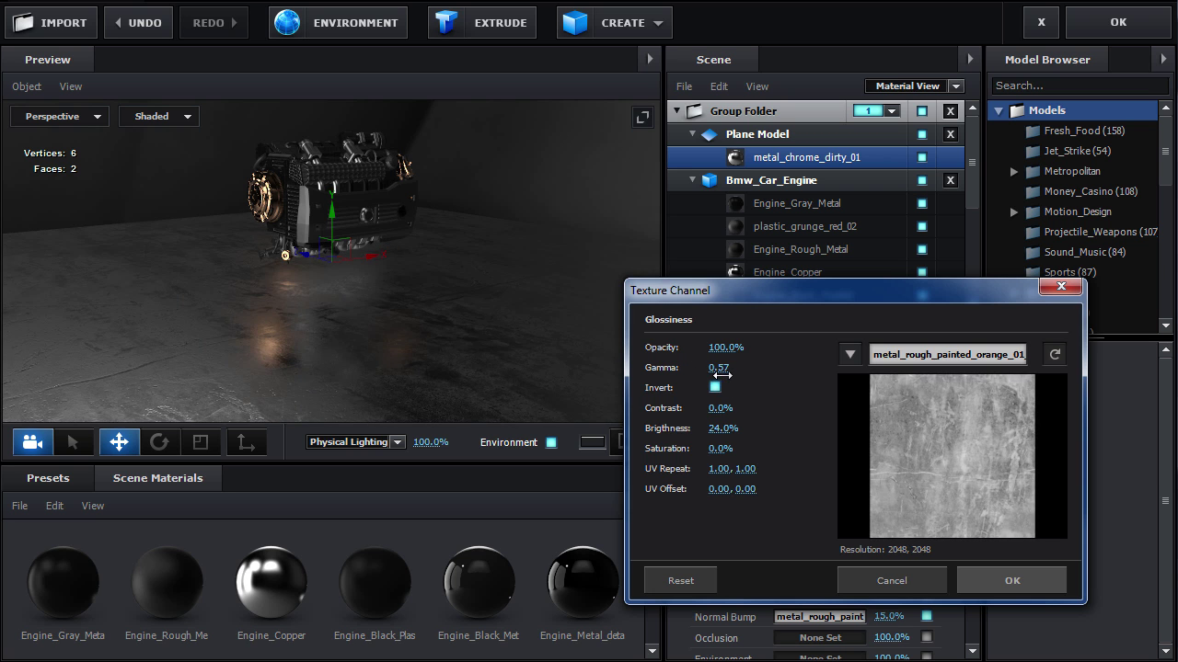
left_click(961, 577)
Lower the Normal Bump strength of the metal_chrome_dirty_01 material and view the floor reflection.
scroll(733, 549, "down", 2)
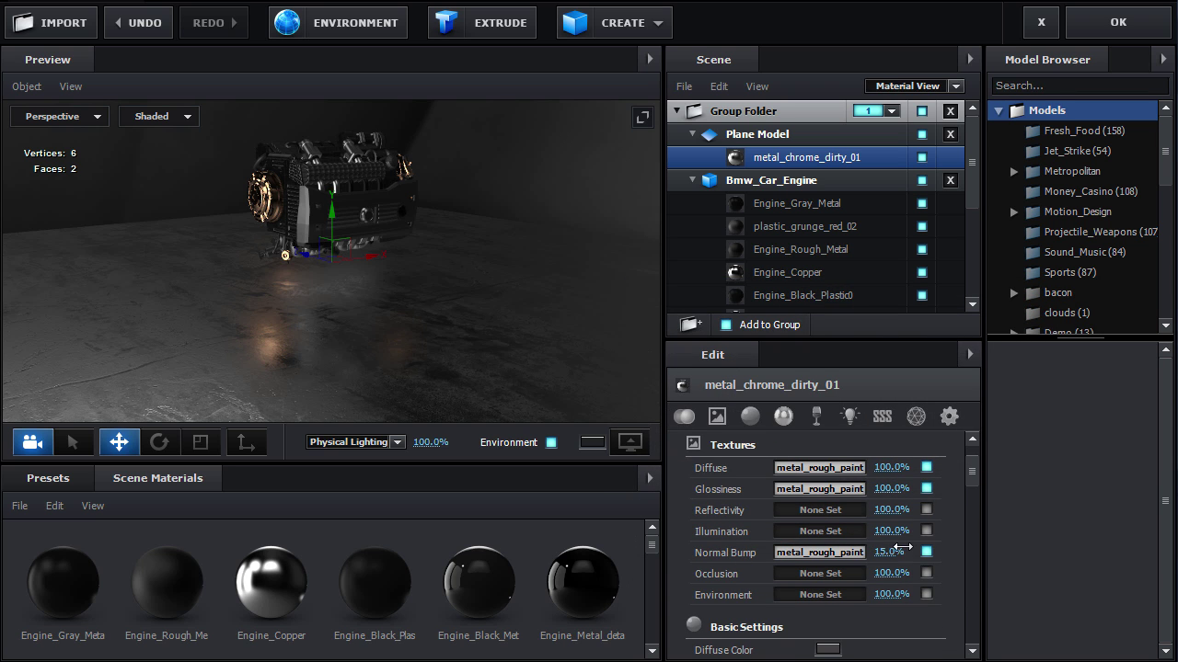
left_click_drag(887, 551, 852, 542)
left_click_drag(497, 304, 433, 366)
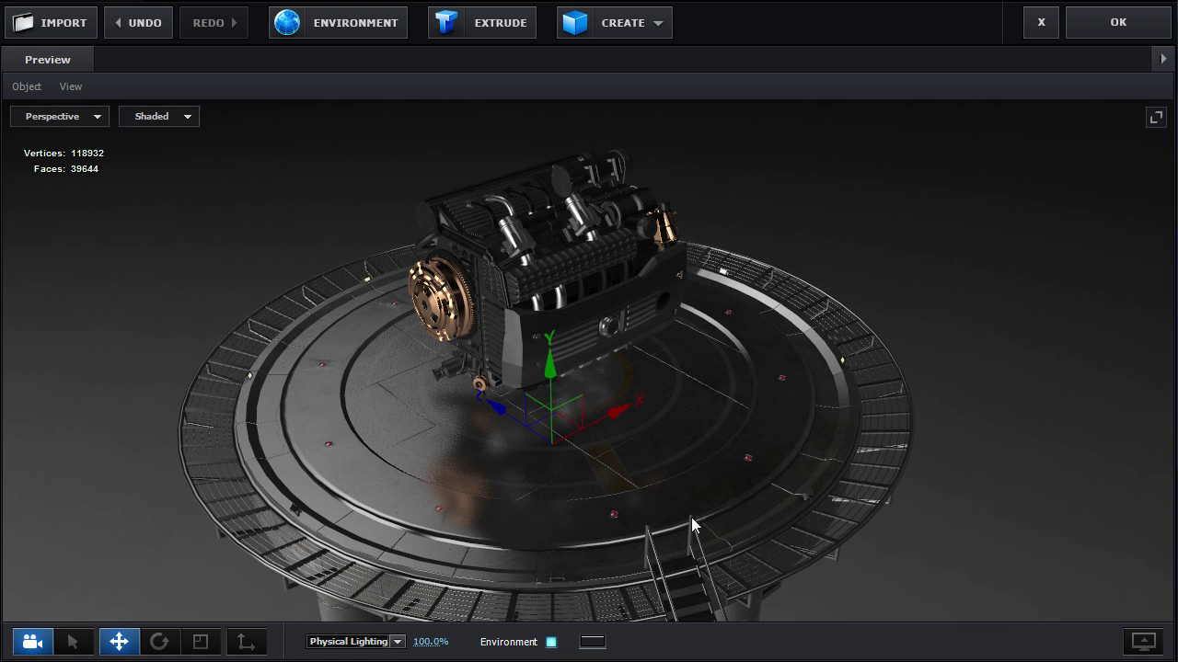
Examine the engine on its round platform and the BlackCar composition's car and blue cube reflections from several angles.
left_click_drag(691, 517, 589, 310)
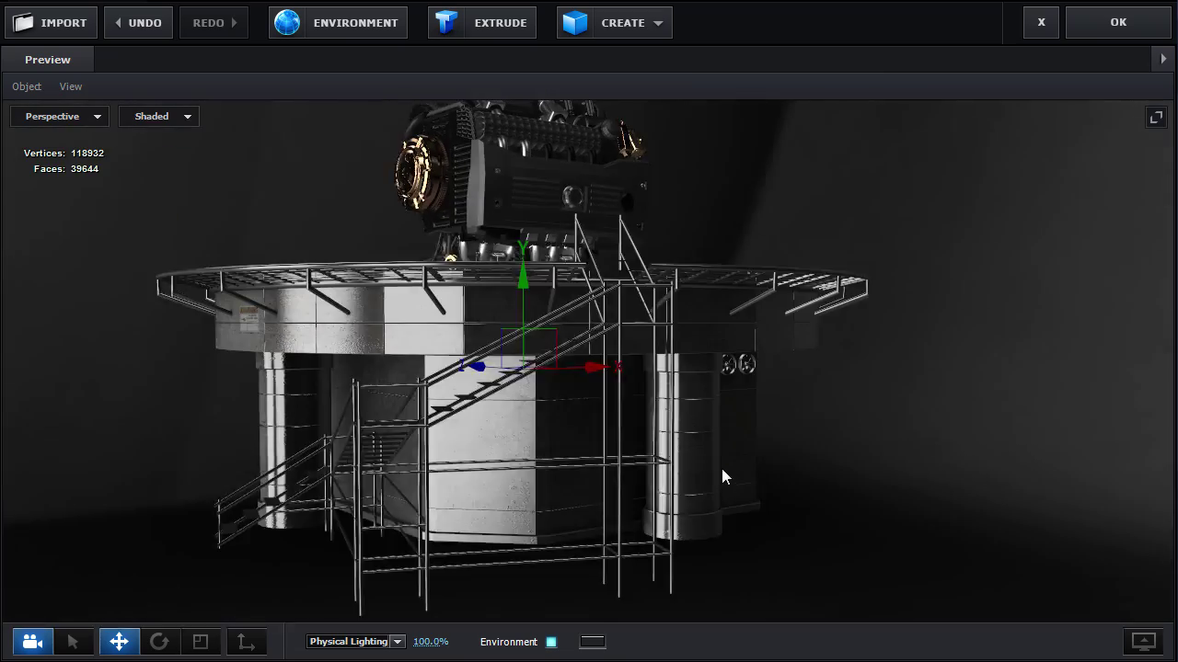
left_click_drag(720, 461, 744, 474)
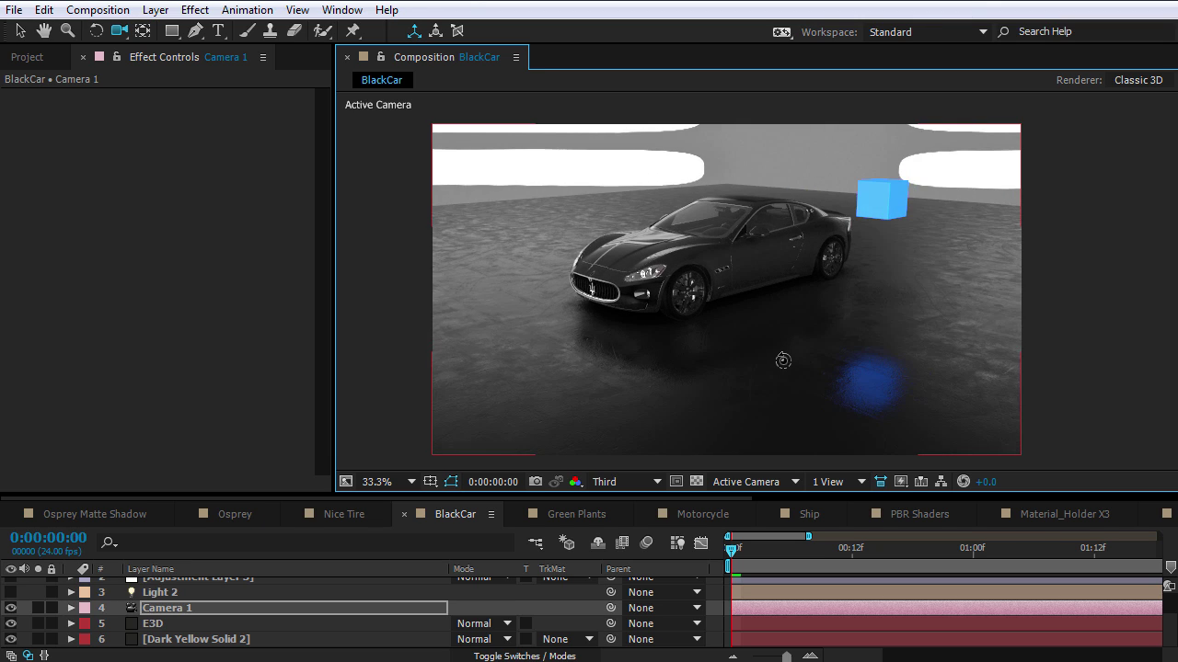
left_click_drag(783, 359, 642, 248)
left_click_drag(836, 340, 874, 387)
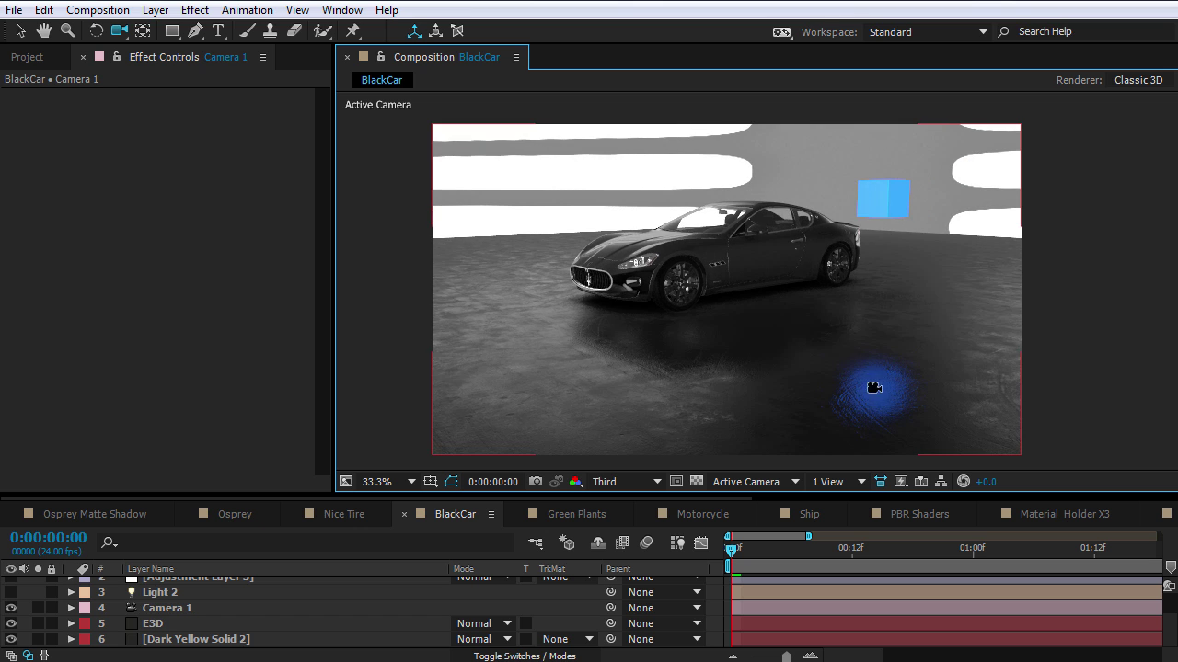
left_click_drag(788, 360, 686, 240)
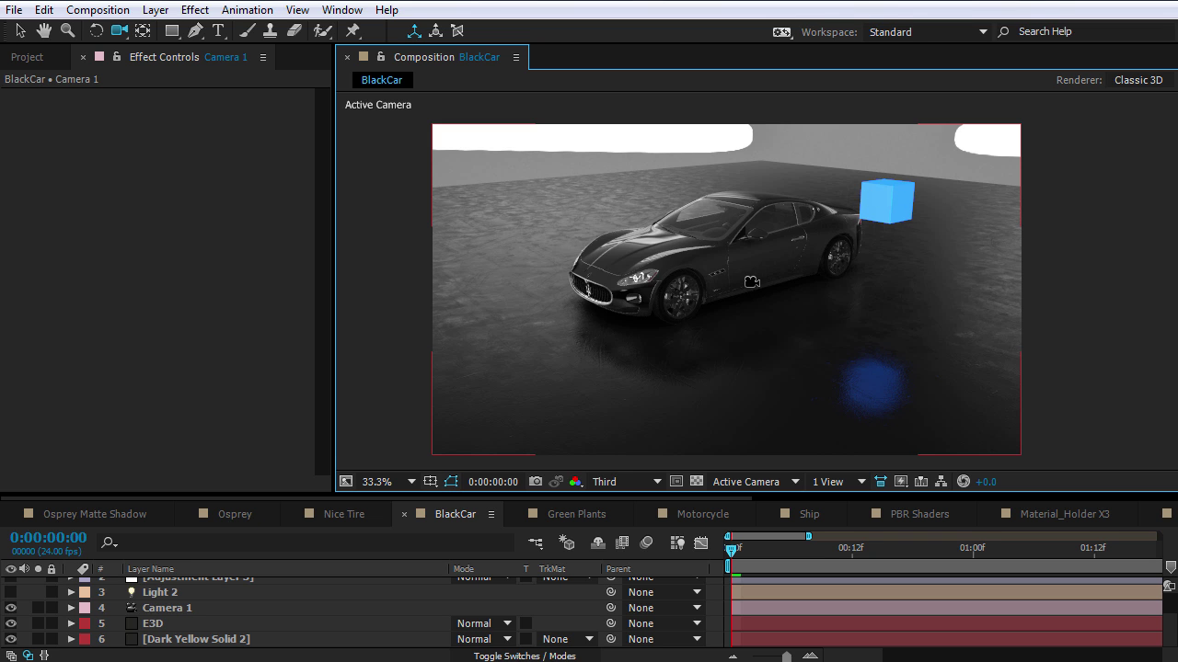
left_click_drag(752, 281, 813, 341)
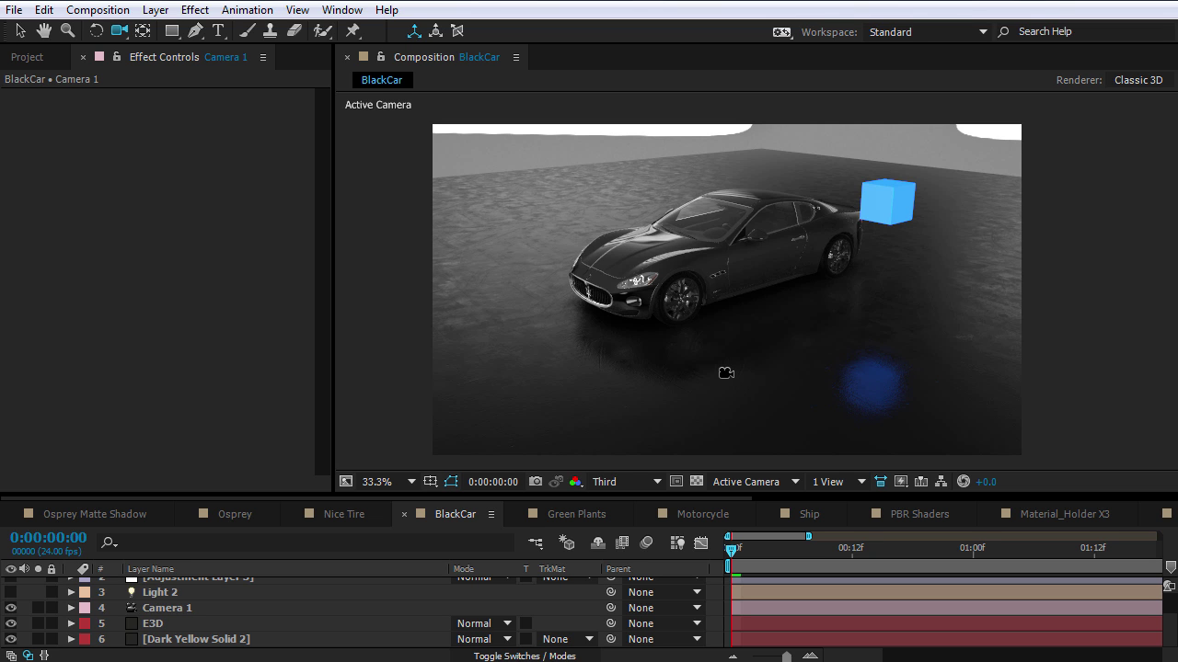
left_click_drag(678, 335, 737, 339)
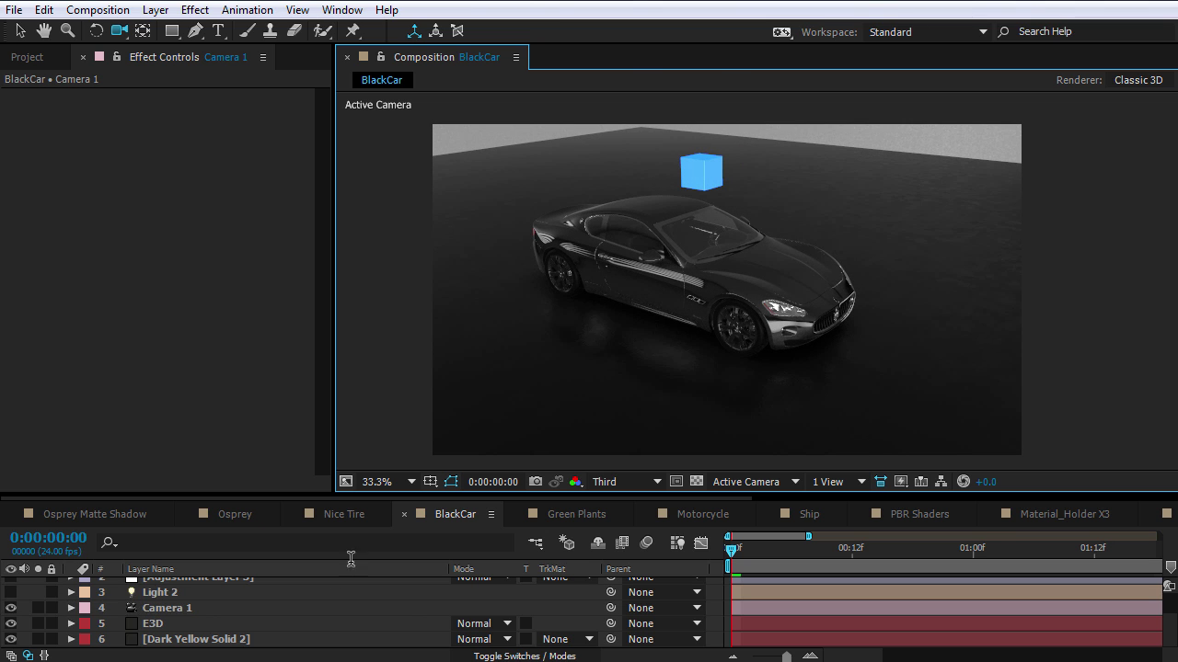
Open the scene setup of the E3D layer and set the Maserati GT model's reflect mode to Spherical.
left_click(173, 626)
left_click(114, 133)
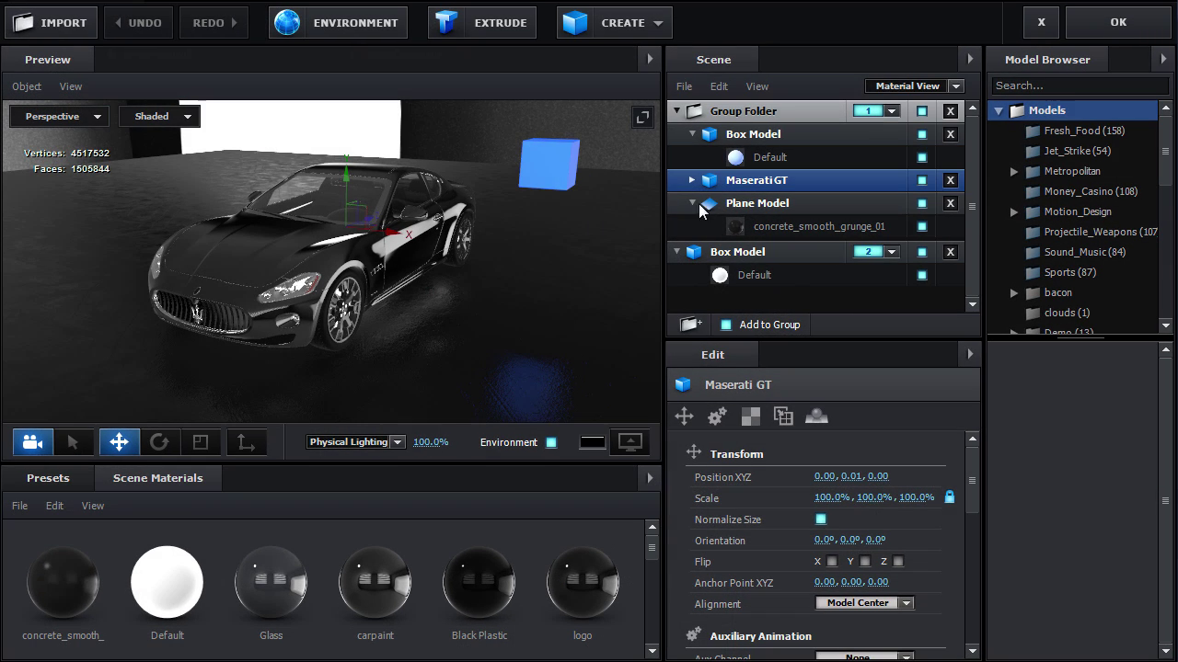
left_click_drag(589, 267, 342, 308)
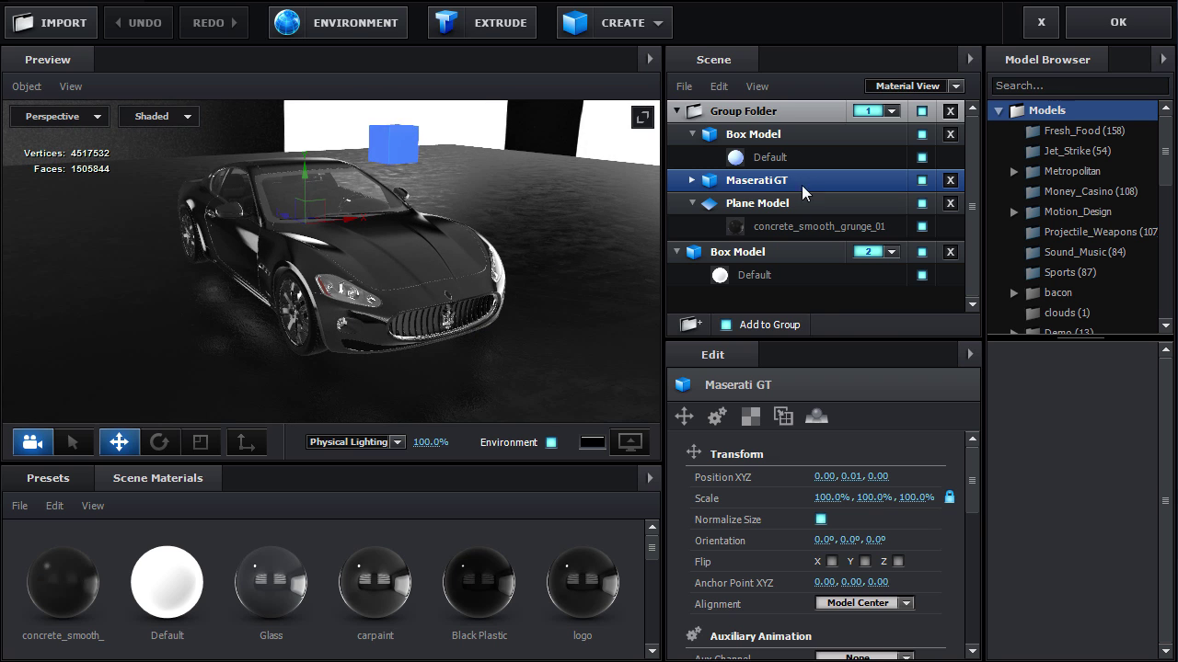
left_click(816, 418)
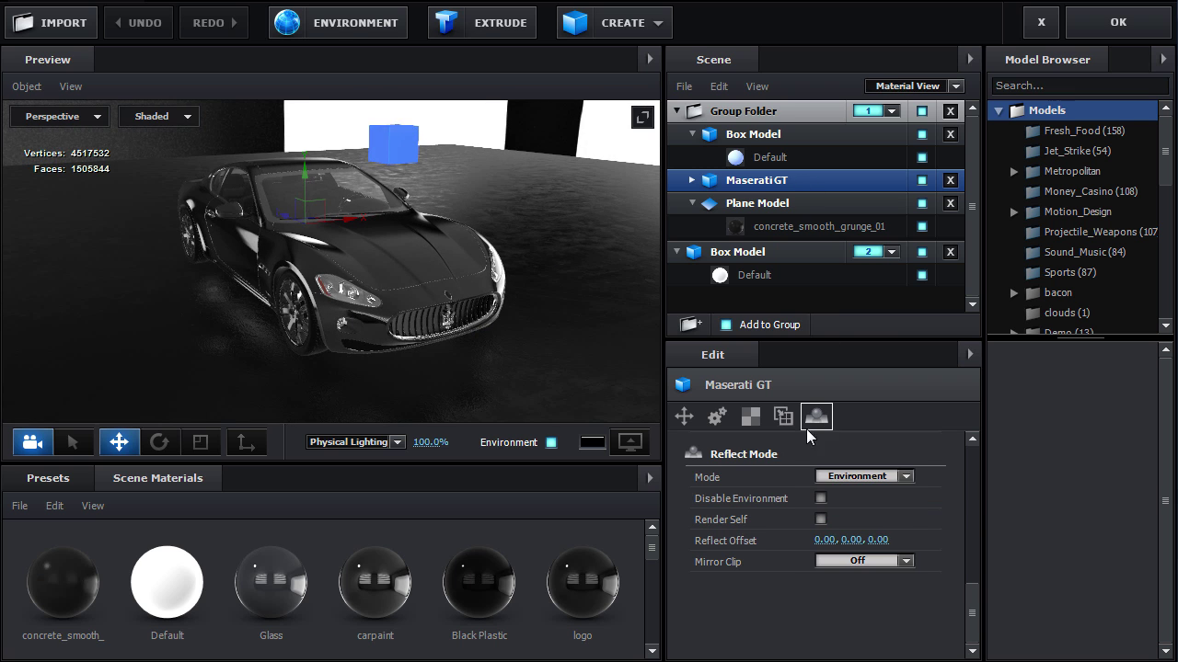
left_click(855, 476)
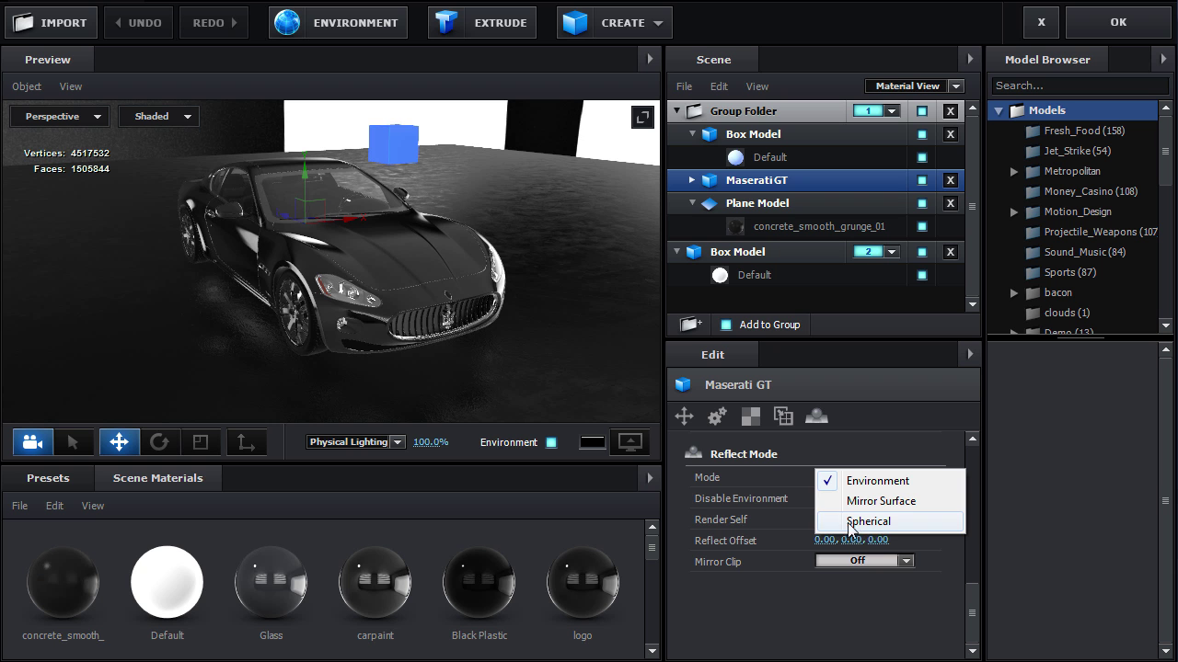
left_click(899, 524)
Examine the blue box's reflection on the Maserati GT's body from several angles.
left_click_drag(497, 287, 294, 234)
left_click_drag(367, 305, 402, 231)
left_click_drag(403, 283, 416, 290)
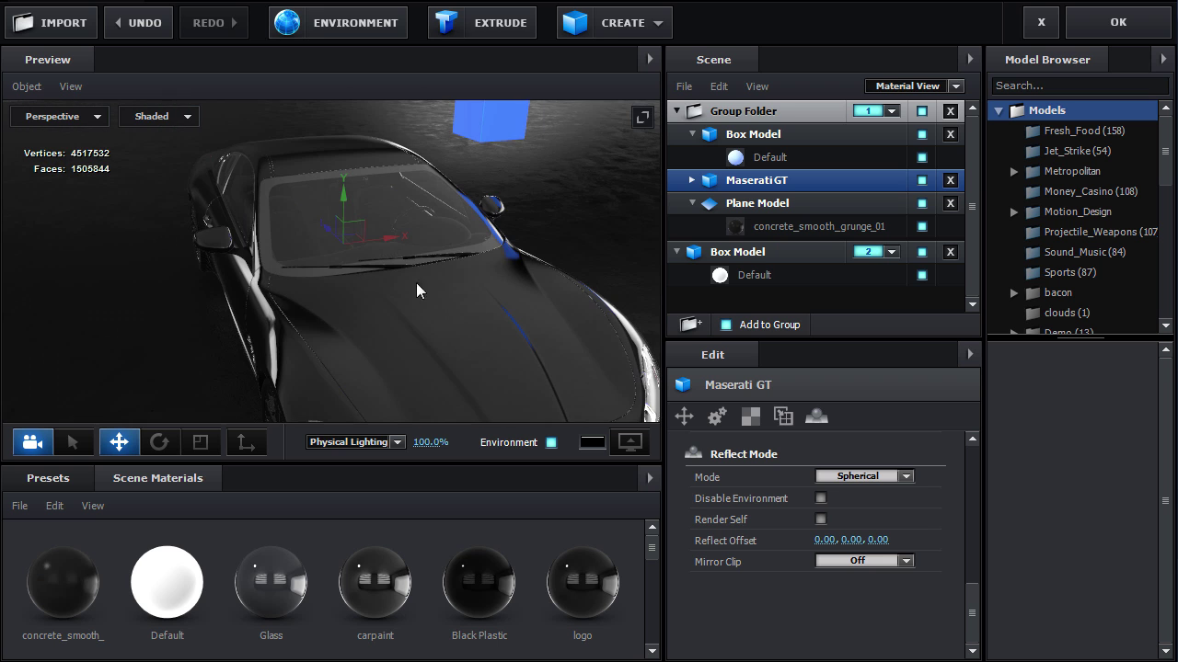
left_click_drag(386, 151, 352, 295)
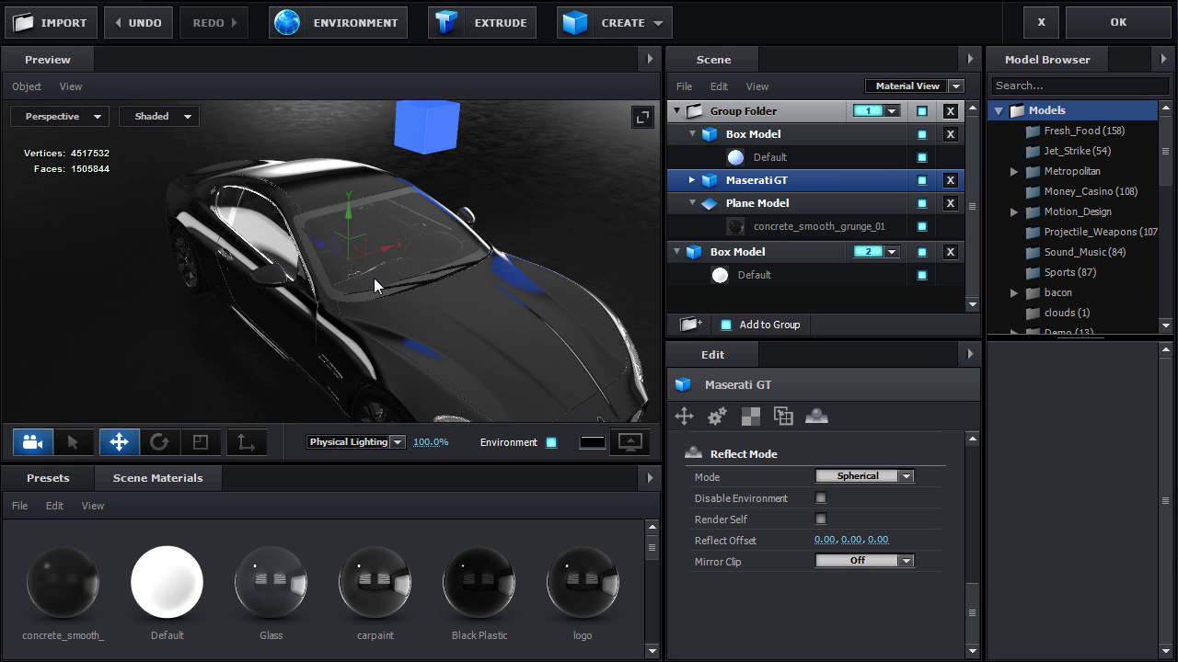
left_click_drag(459, 353, 448, 355)
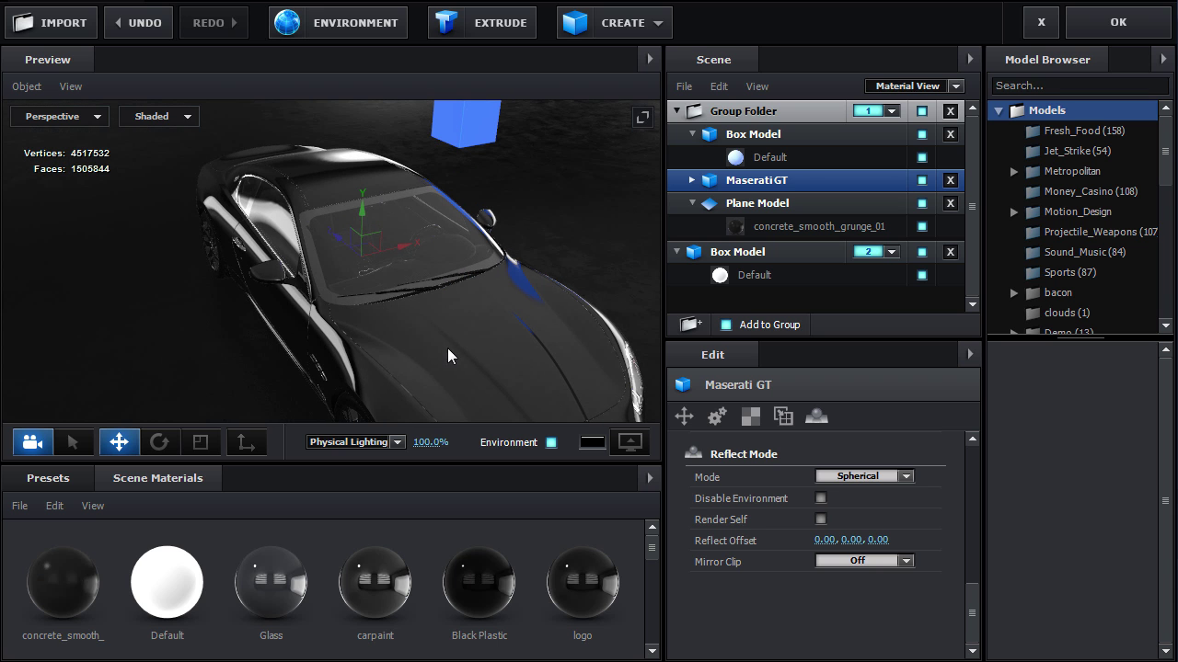
left_click_drag(637, 219, 618, 236)
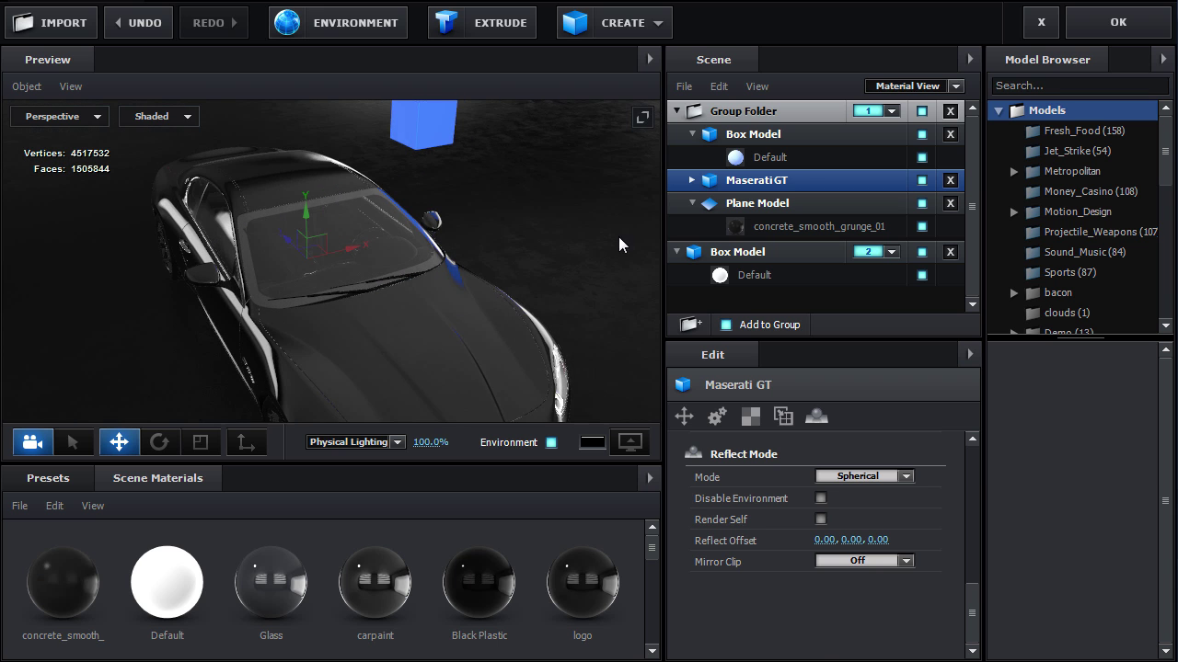
View the group 2 Box Model, reselect the Maserati GT, and accept the scene setup.
left_click(741, 264)
mouse_move(317, 316)
left_mouse_down()
mouse_move(424, 351)
mouse_move(421, 318)
mouse_move(324, 332)
left_mouse_up()
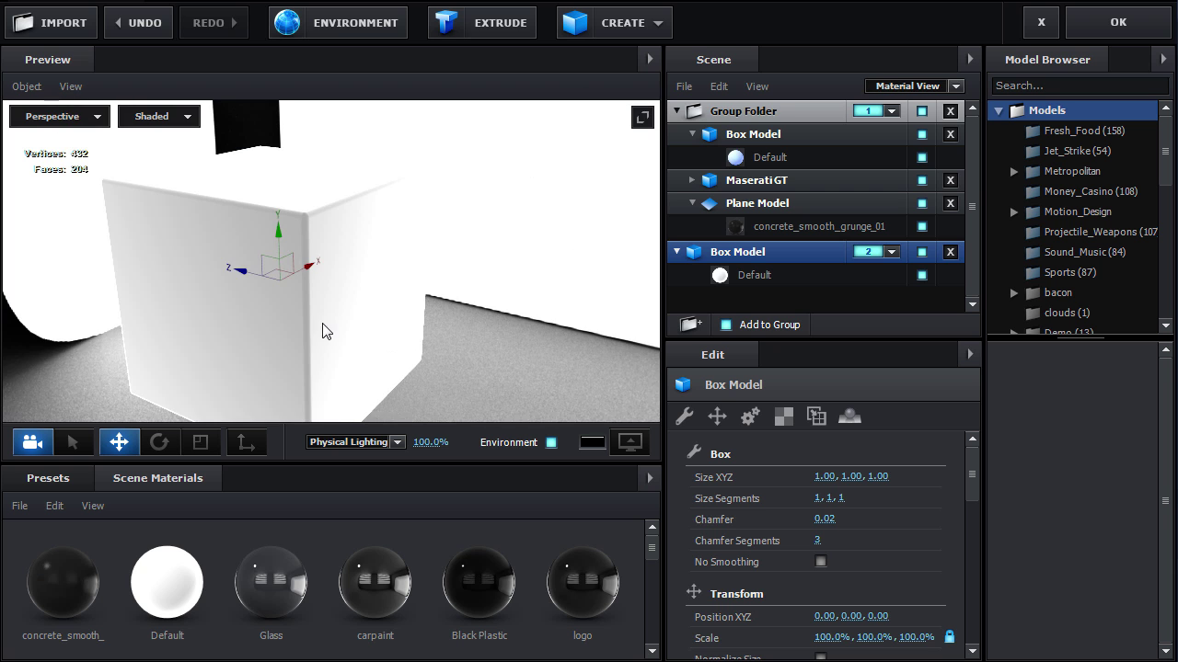
left_click(755, 180)
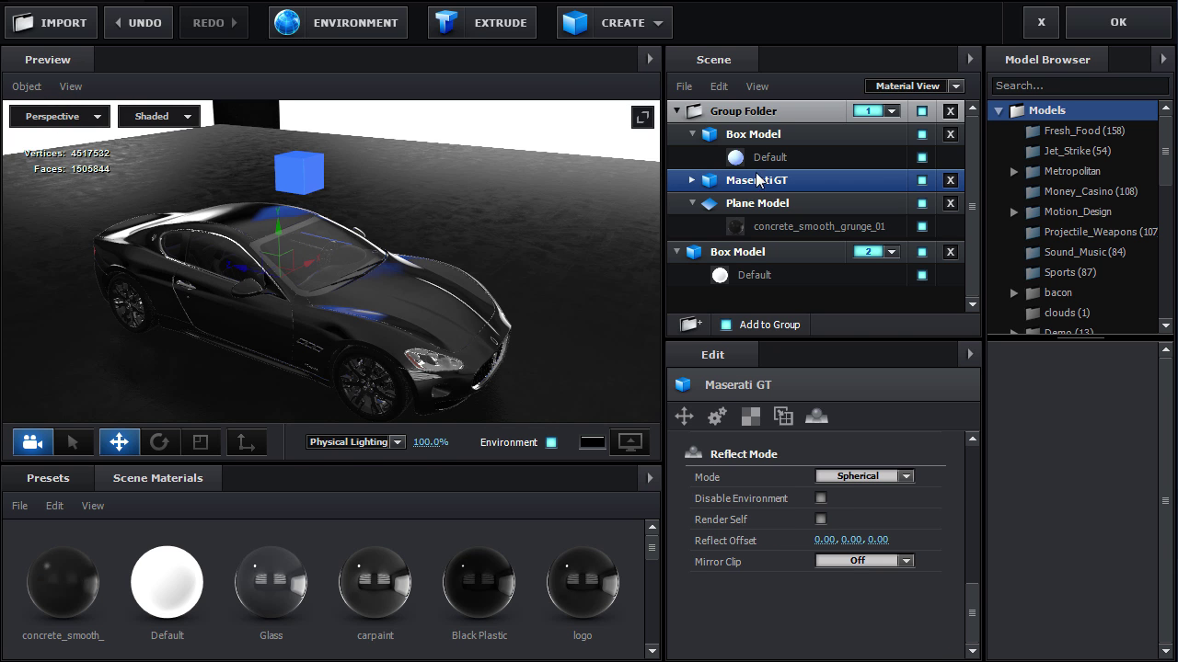
left_click(1114, 27)
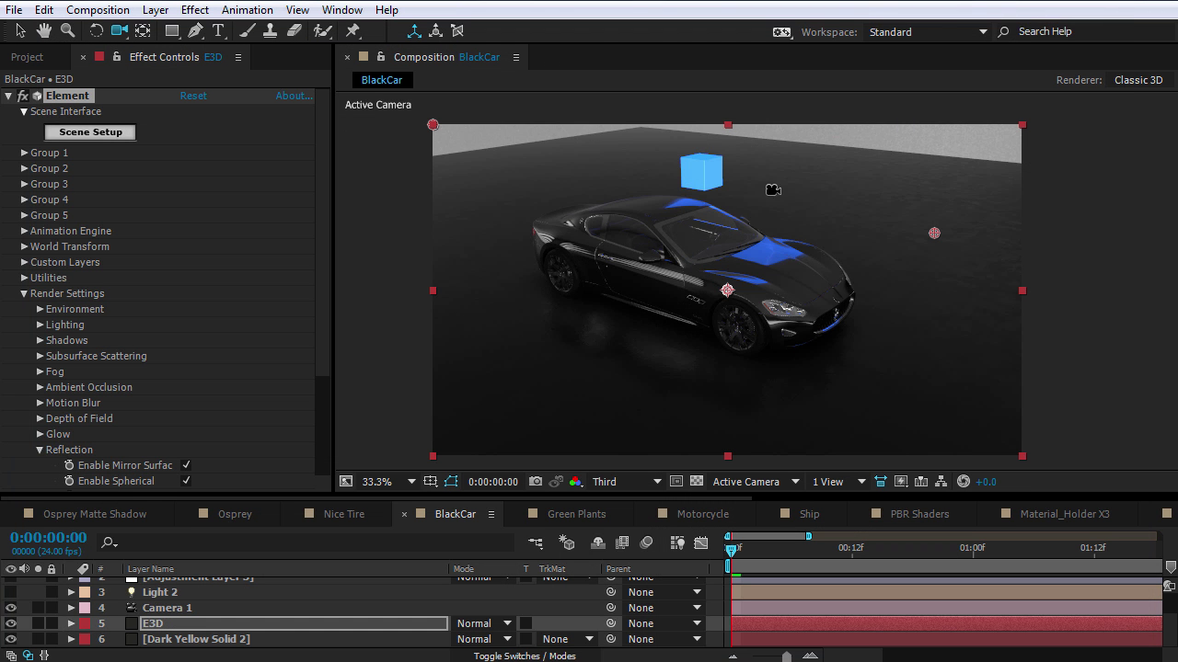
Review the Enable Mirror Surface and Enable Spherical options in the Element effect's reflection render settings against the car.
left_click_drag(323, 275, 322, 321)
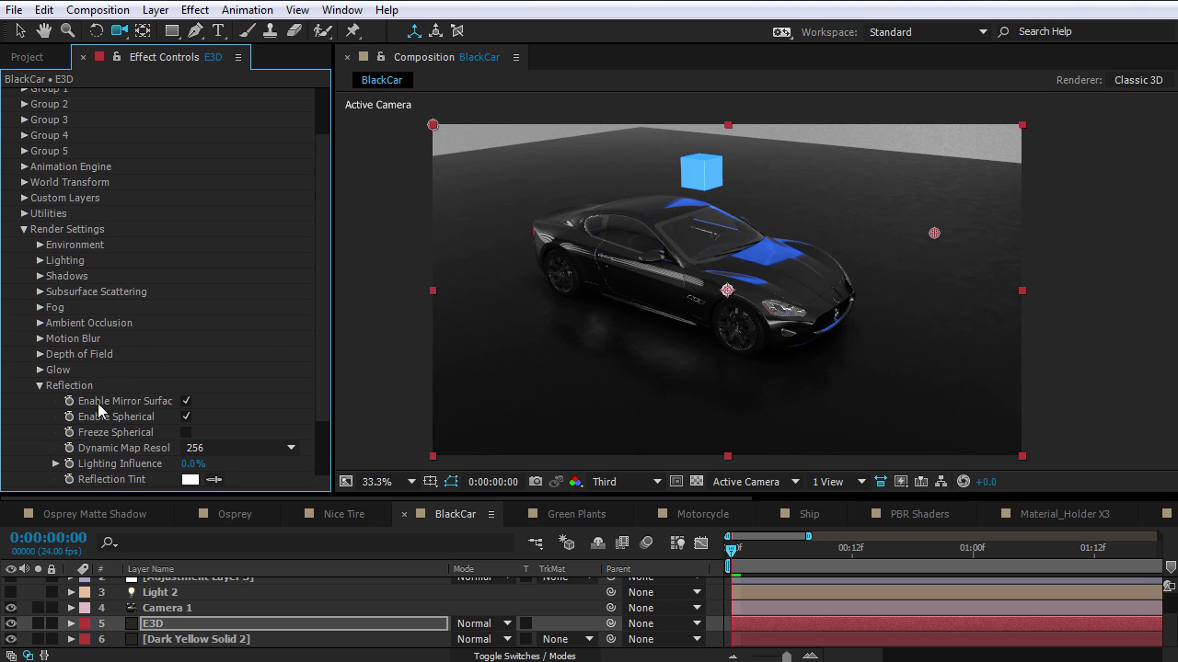
left_click(187, 419)
left_click(187, 403)
left_click_drag(689, 351, 692, 348)
Enable Group 2 in the Element effect and maximize the composition view.
scroll(83, 155, "up", 3)
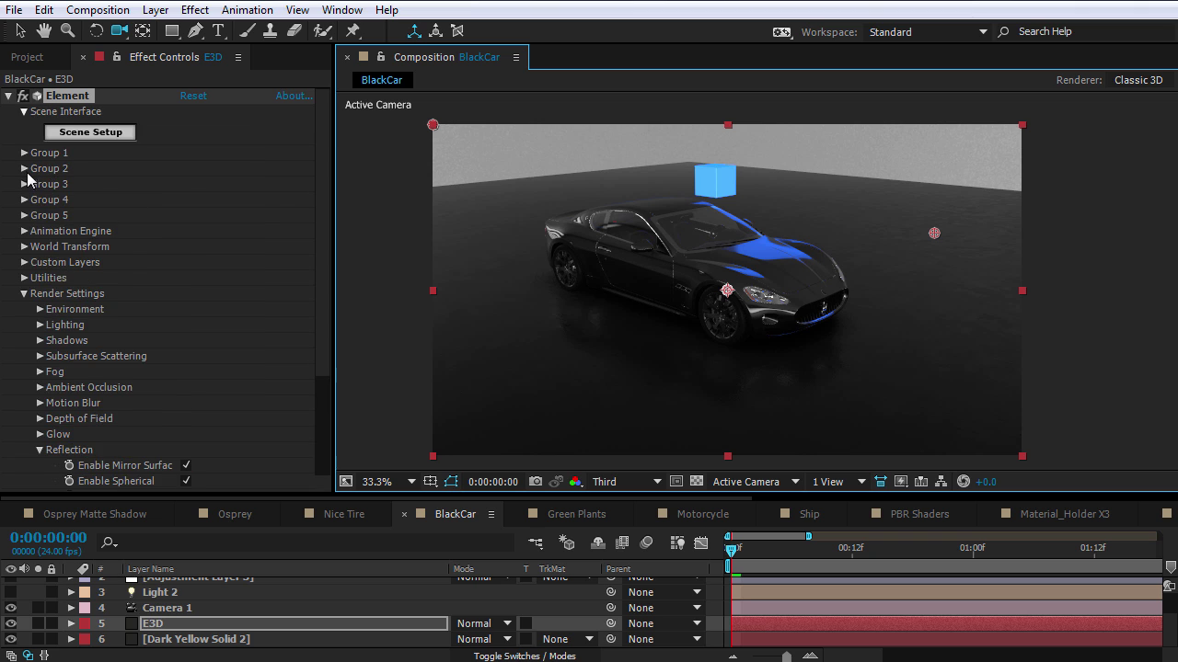
left_click(25, 168)
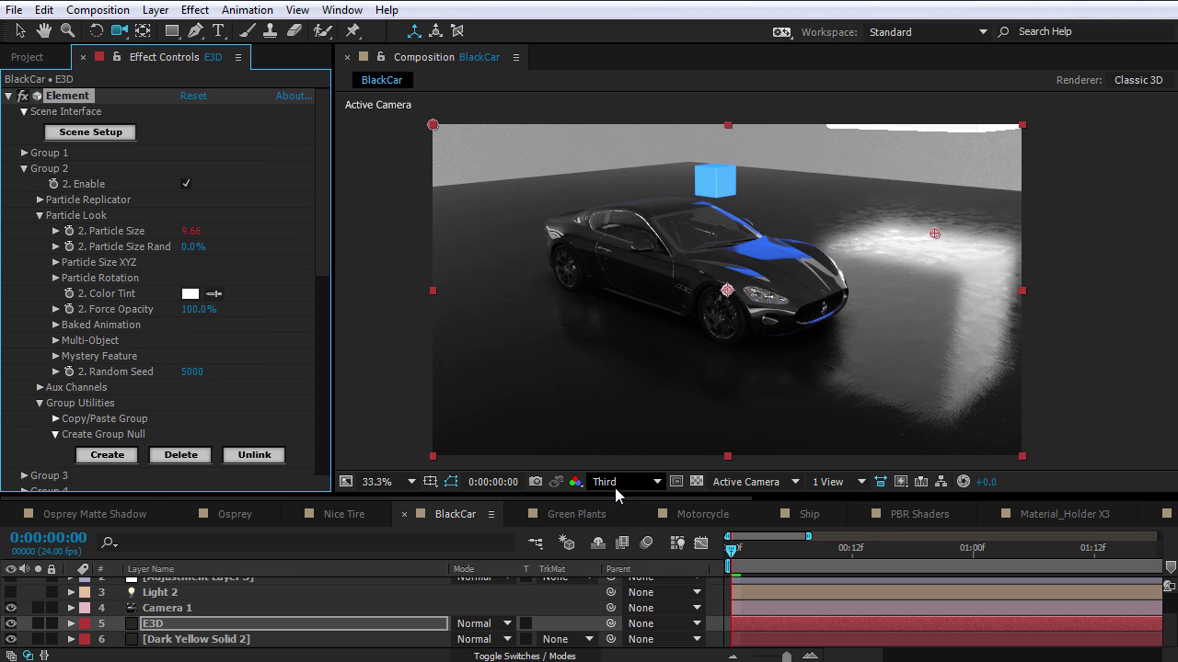
key("grave")
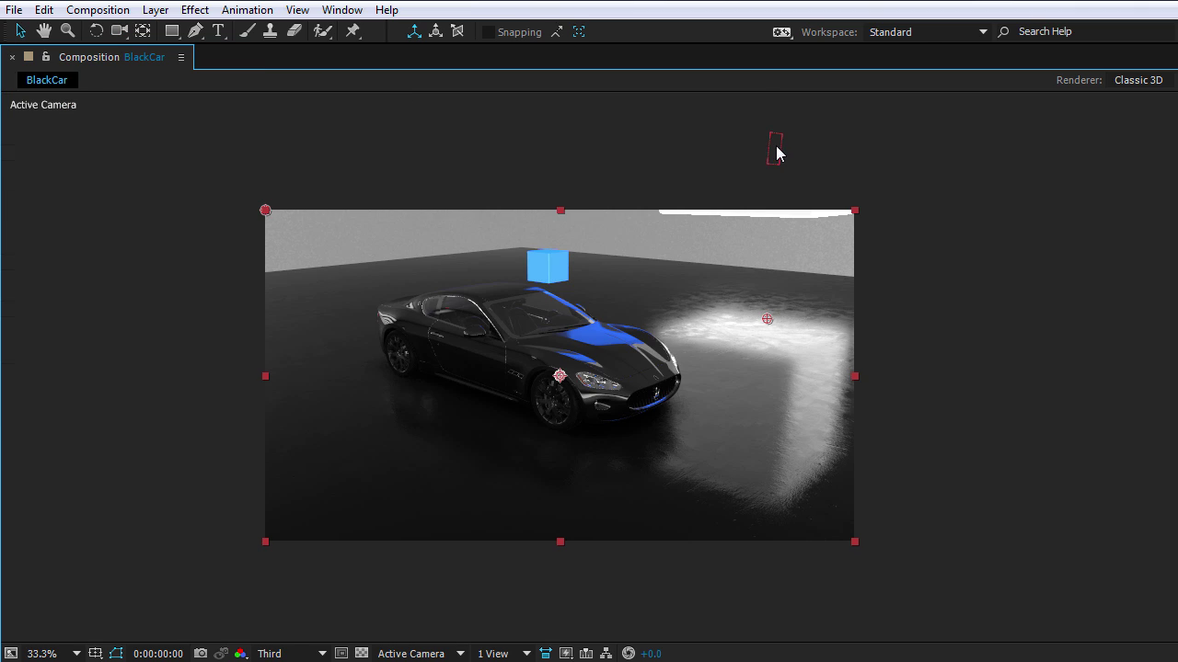
Move the Group 2 null across the scene until it is above the car, then restore the full workspace layout.
left_click(777, 149)
left_click_drag(776, 163, 610, 152)
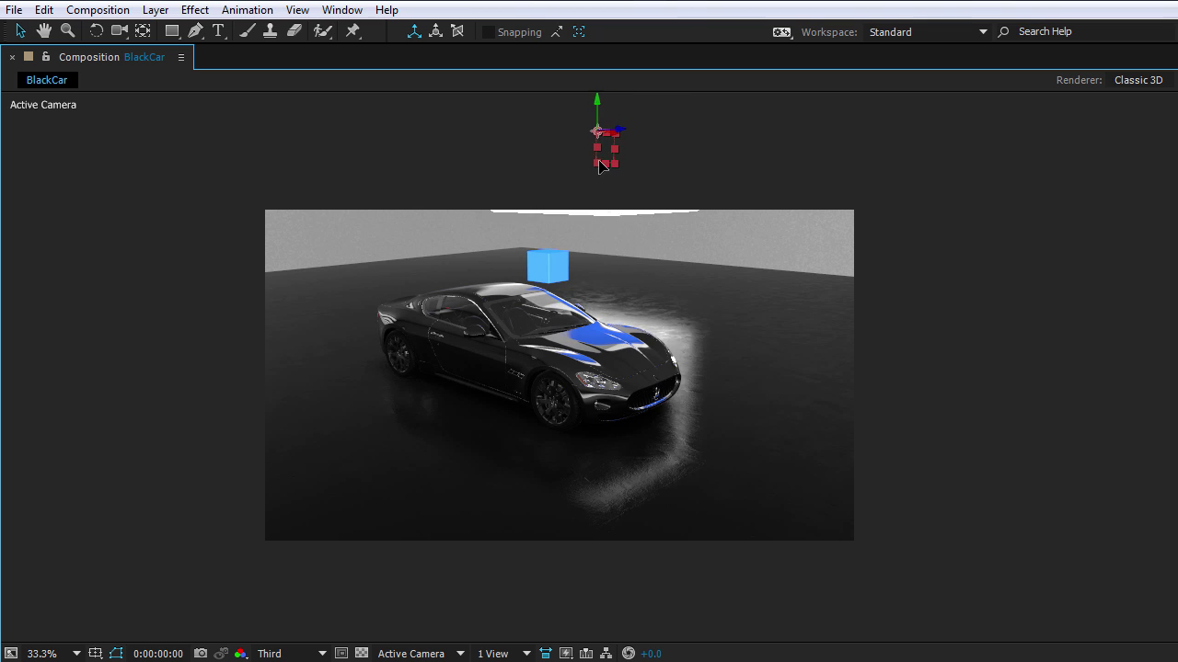
key("grave")
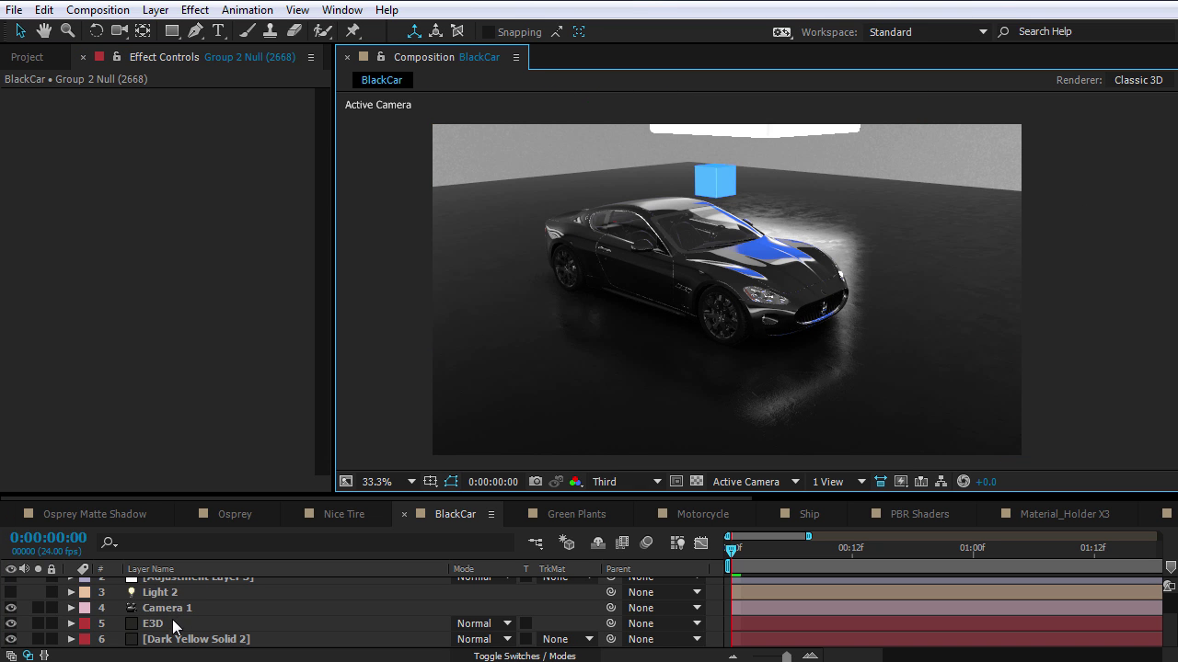
Turn off Visible to Camera for the group 2 Box Model's Default material in the E3D scene setup.
left_click(173, 624)
left_click(98, 132)
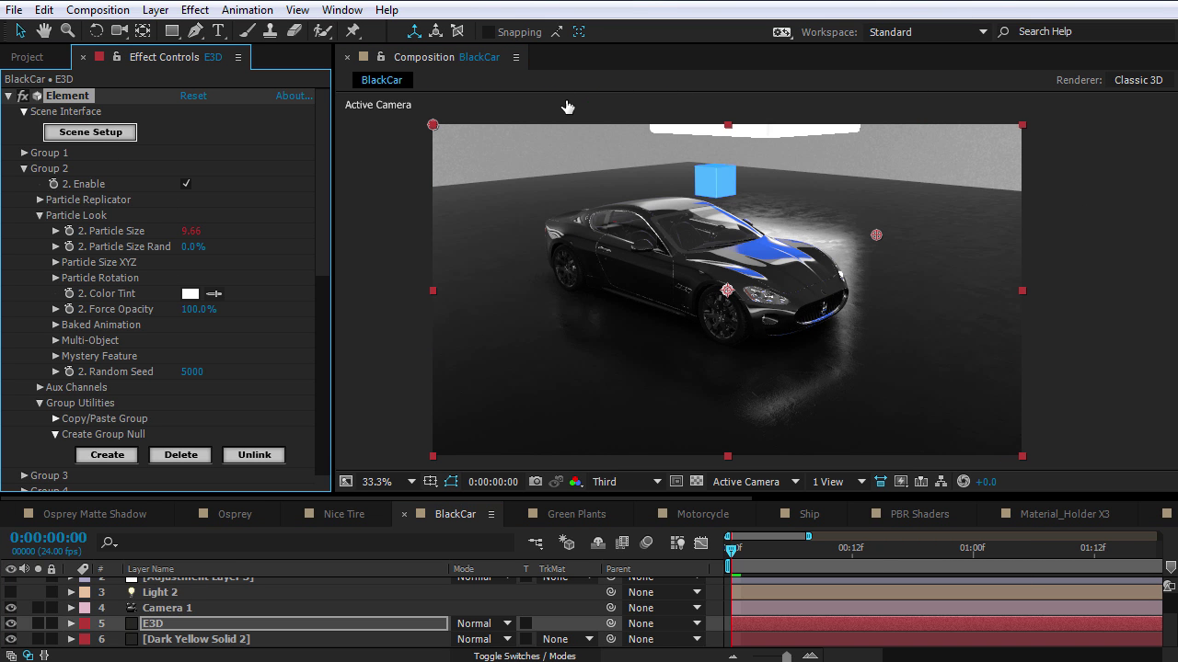
left_click(741, 252)
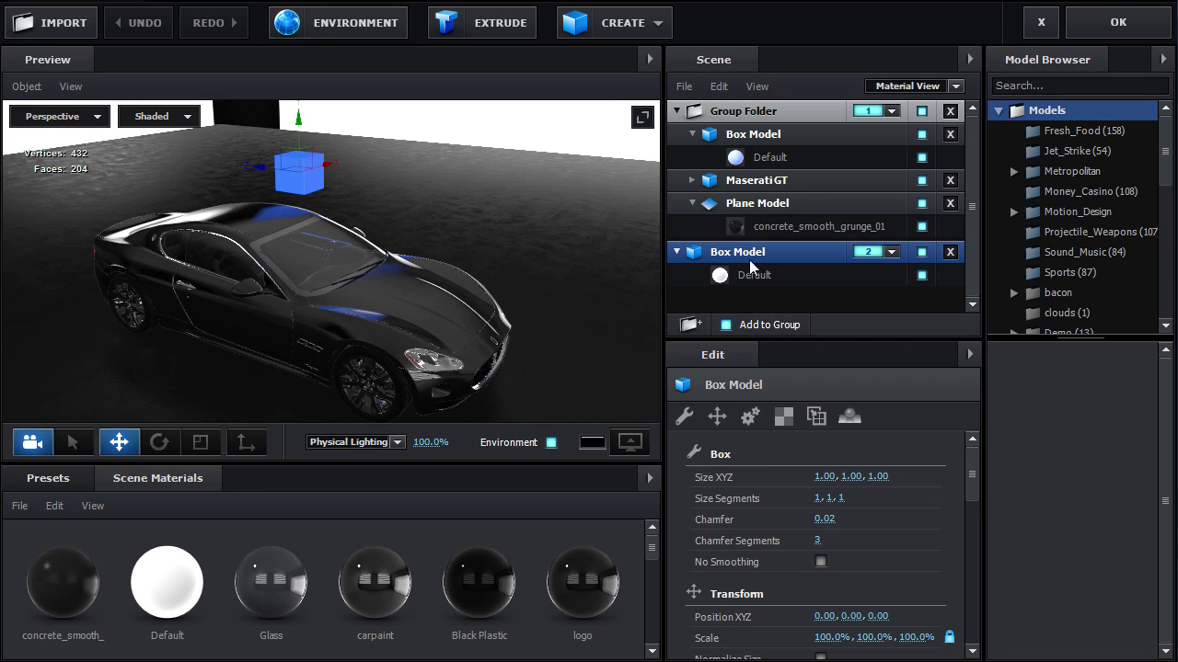
double_click(749, 260)
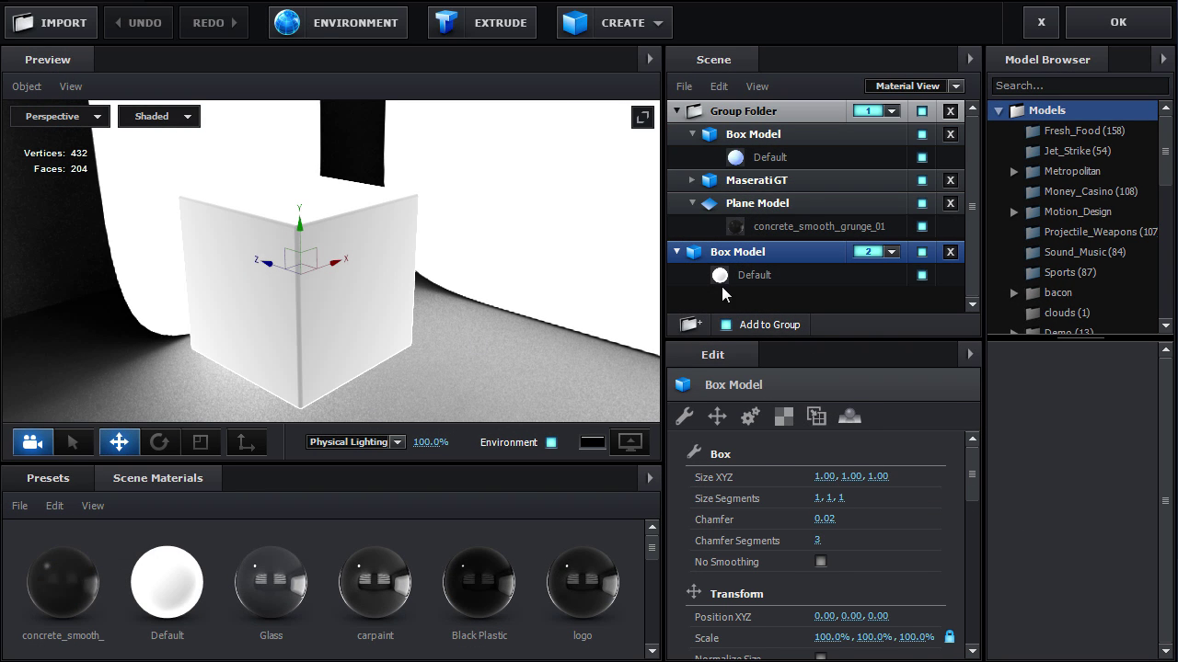
left_click(721, 281)
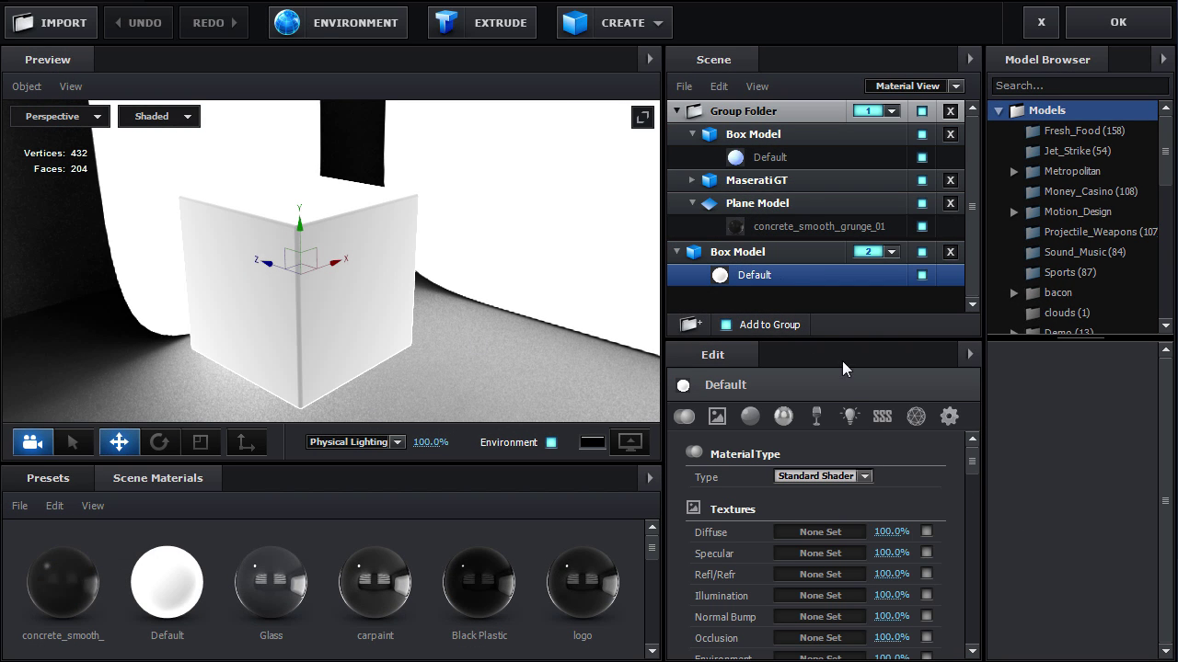
left_click(951, 418)
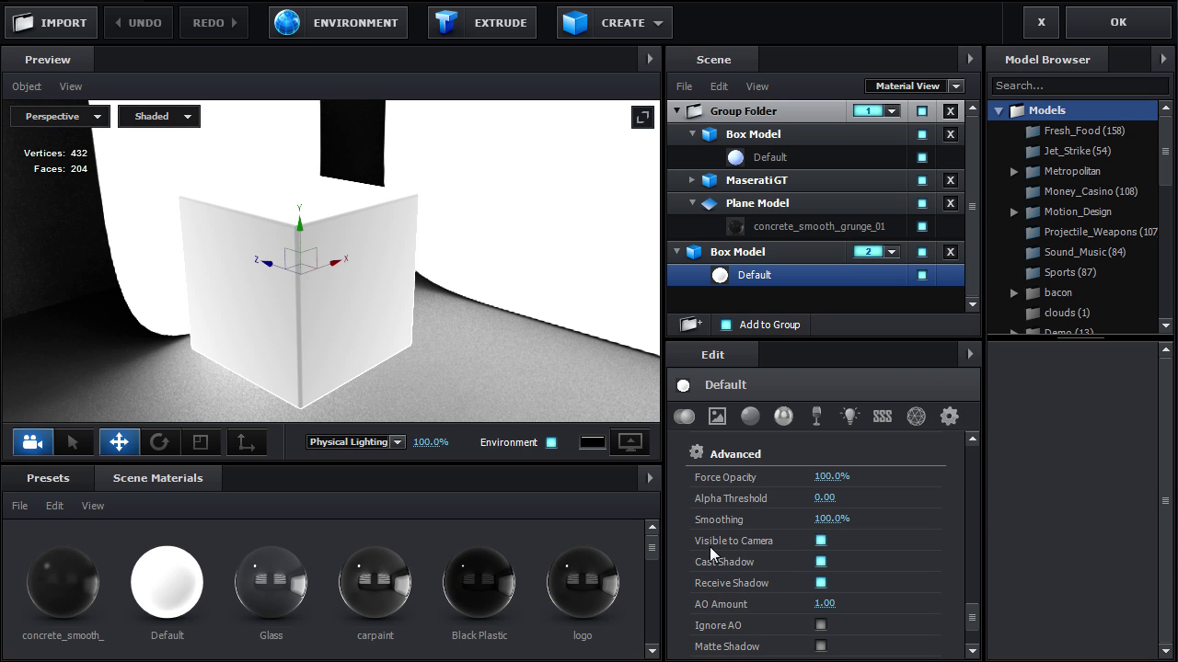
left_click(820, 541)
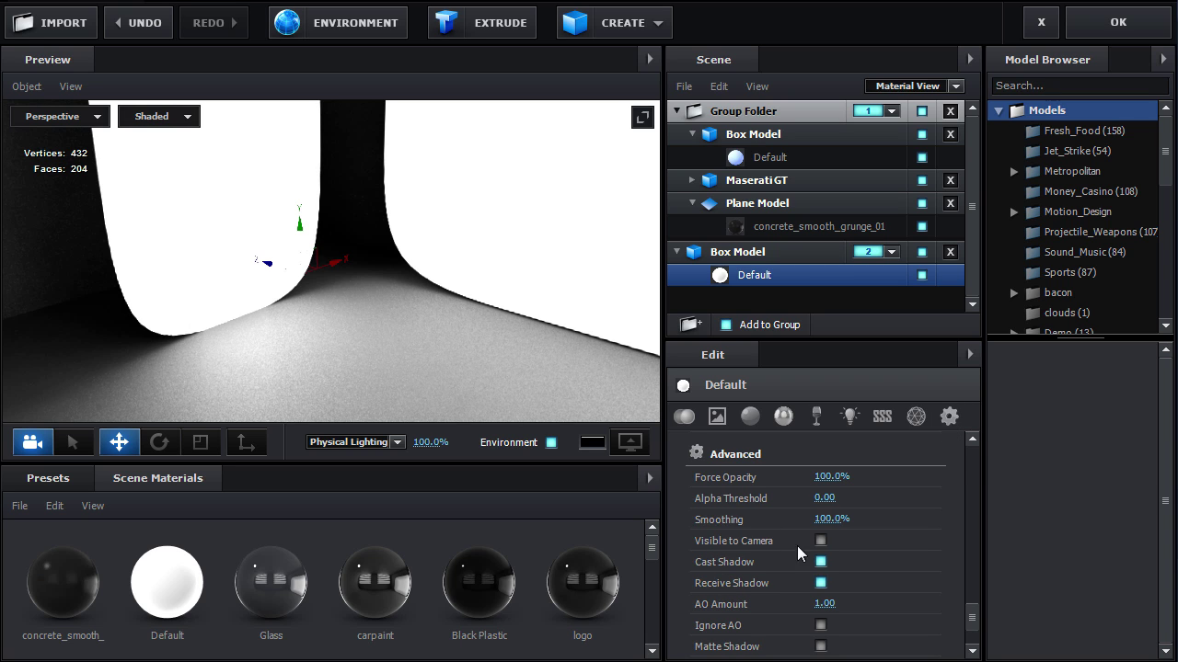
Turn off Cast Shadow and turn on Ignore AO for the Default material, and accept the scene setup.
scroll(738, 590, "down", 2)
left_click(709, 559)
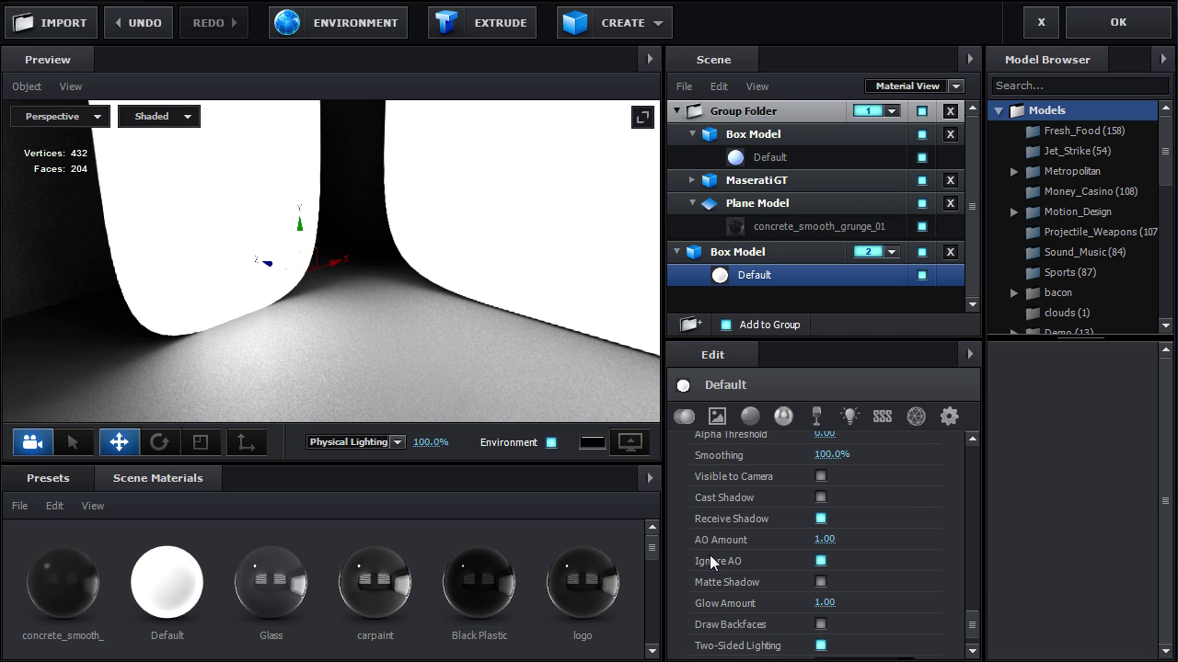
left_click(1115, 26)
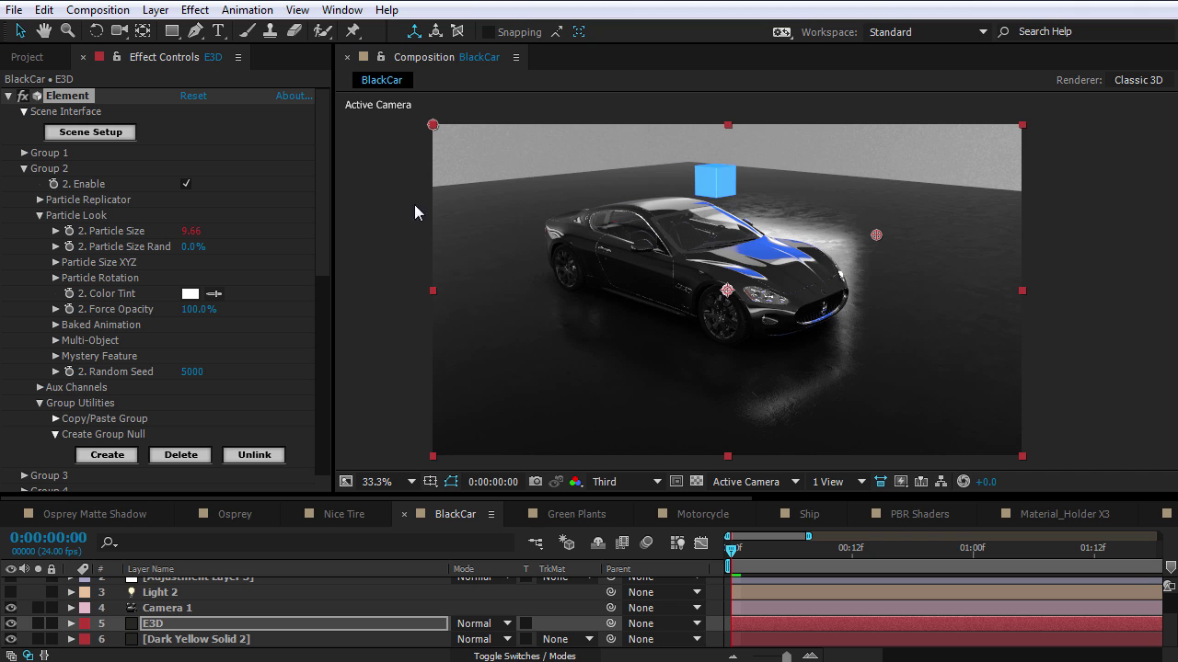
Move the Group 2 null to about 1368, 341, 423 above the car and inspect its reflection with the camera.
scroll(170, 609, "up", 2)
left_click(176, 589)
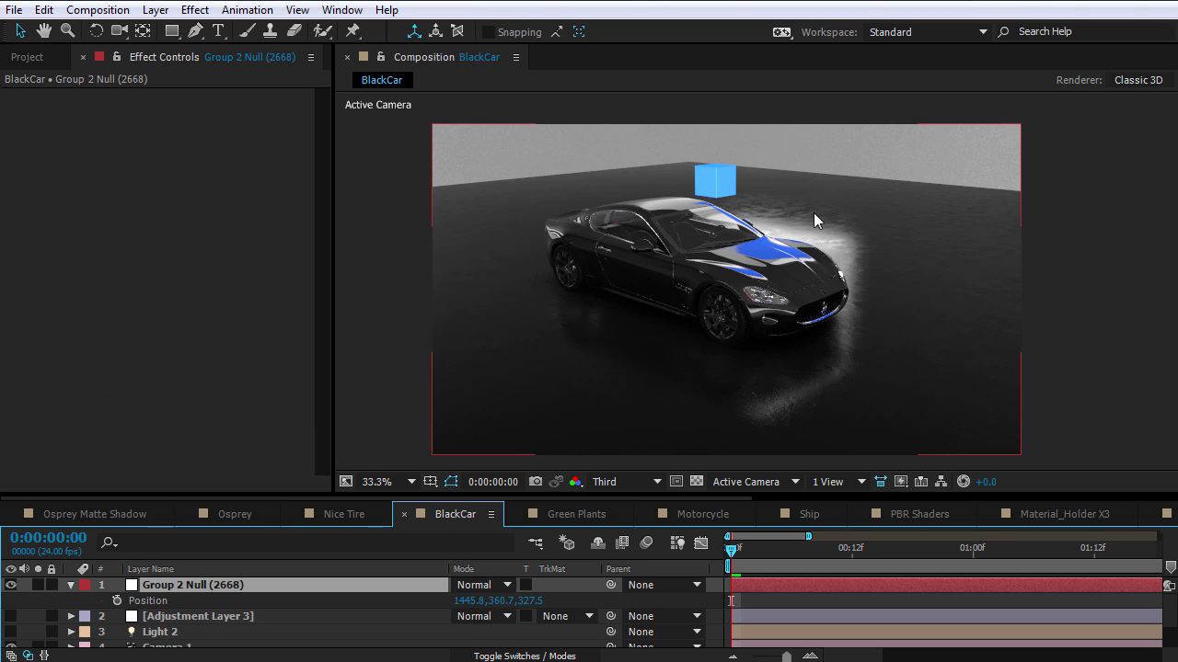
scroll(813, 212, "up", 2)
left_click_drag(738, 132, 695, 120)
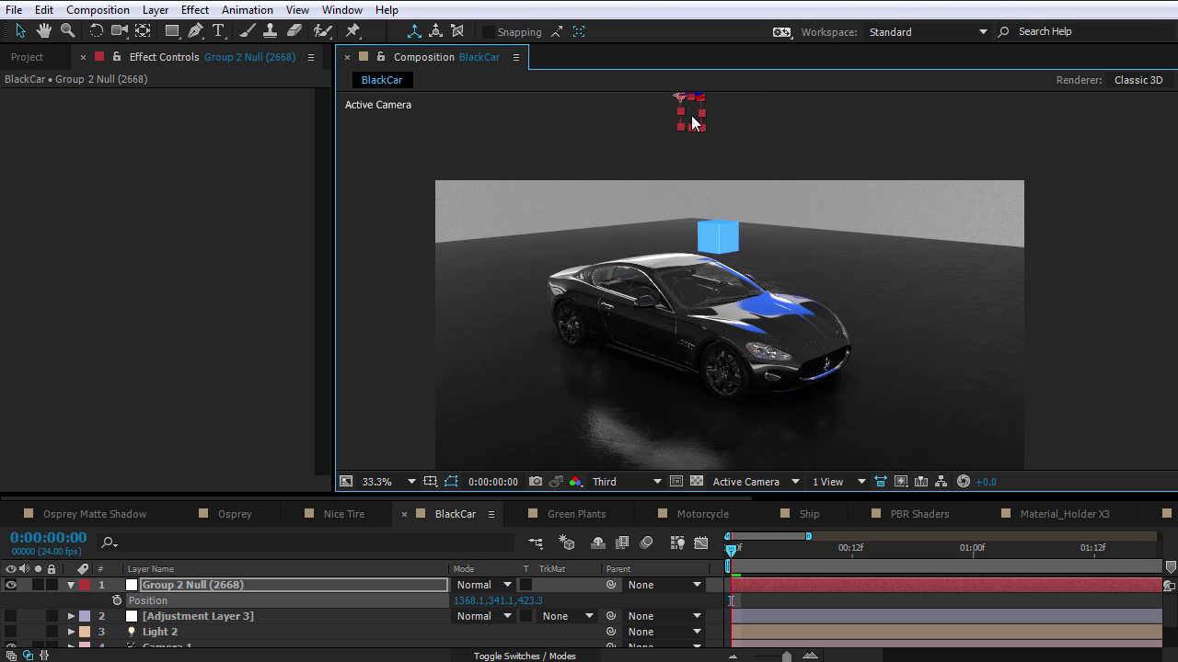
left_click(698, 422)
key("c")
left_click_drag(703, 418, 681, 414)
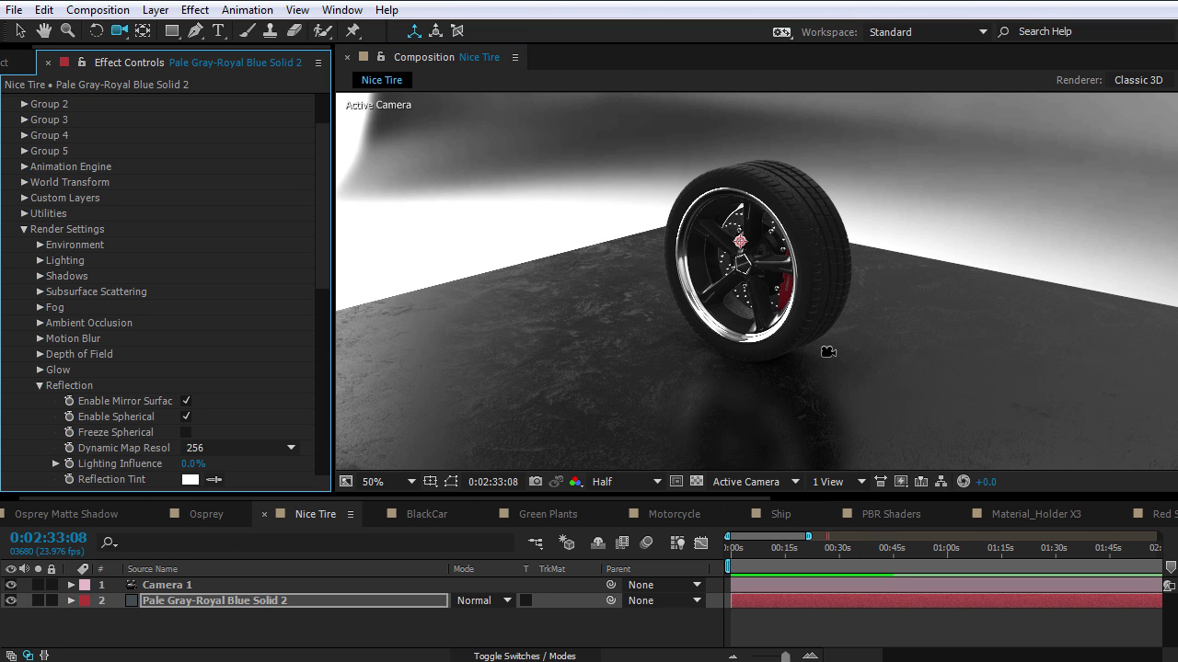
Toggle Enable Spherical in the reflection render settings of the Nice Tire composition.
left_click(366, 344)
left_click(184, 417)
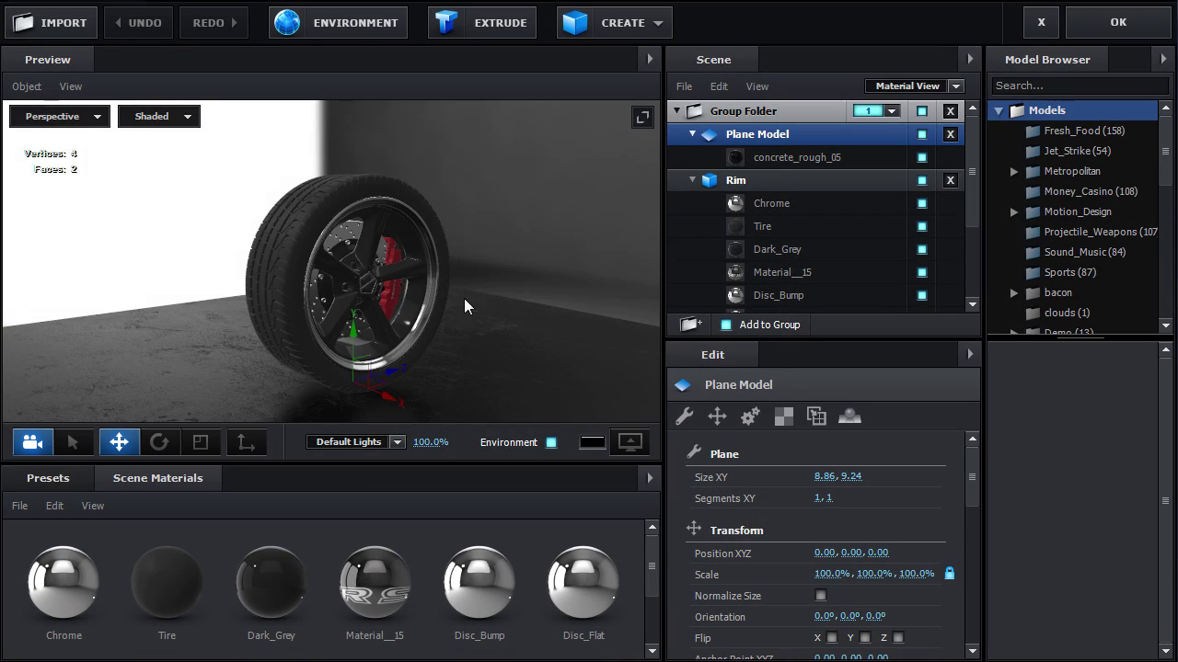
Set the diffuse color of the Plane Model's concrete_rough_05 material to 491B00 and check its reflection in the wheel rim.
left_click_drag(415, 303, 635, 313)
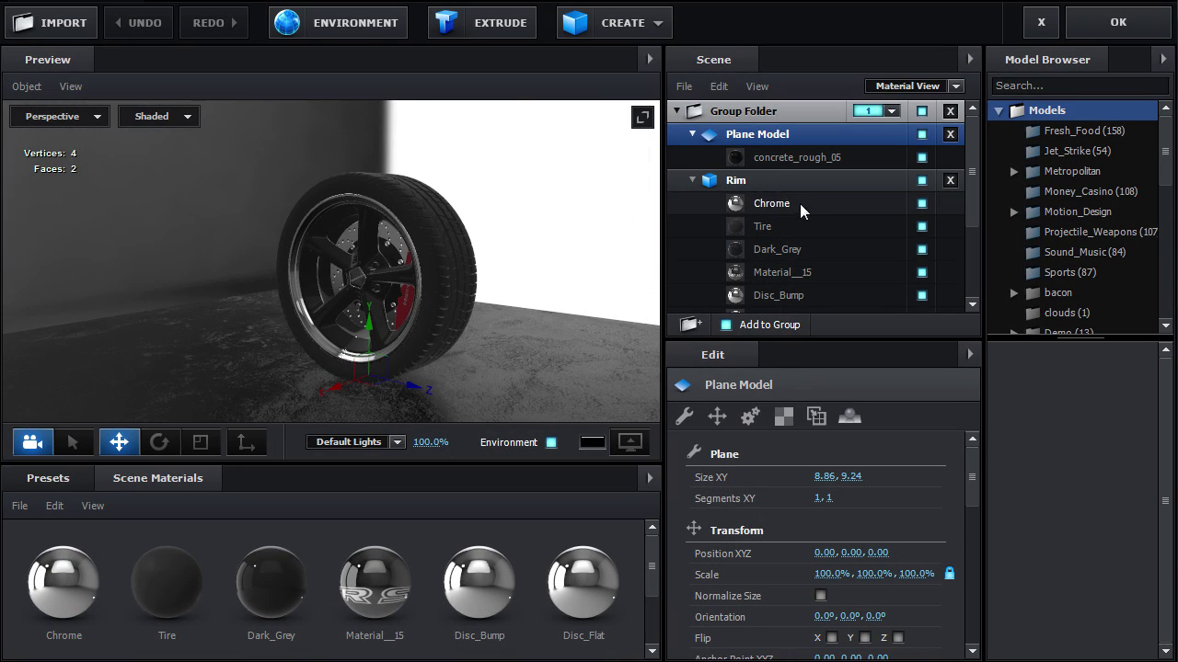
left_click(785, 162)
left_click(750, 415)
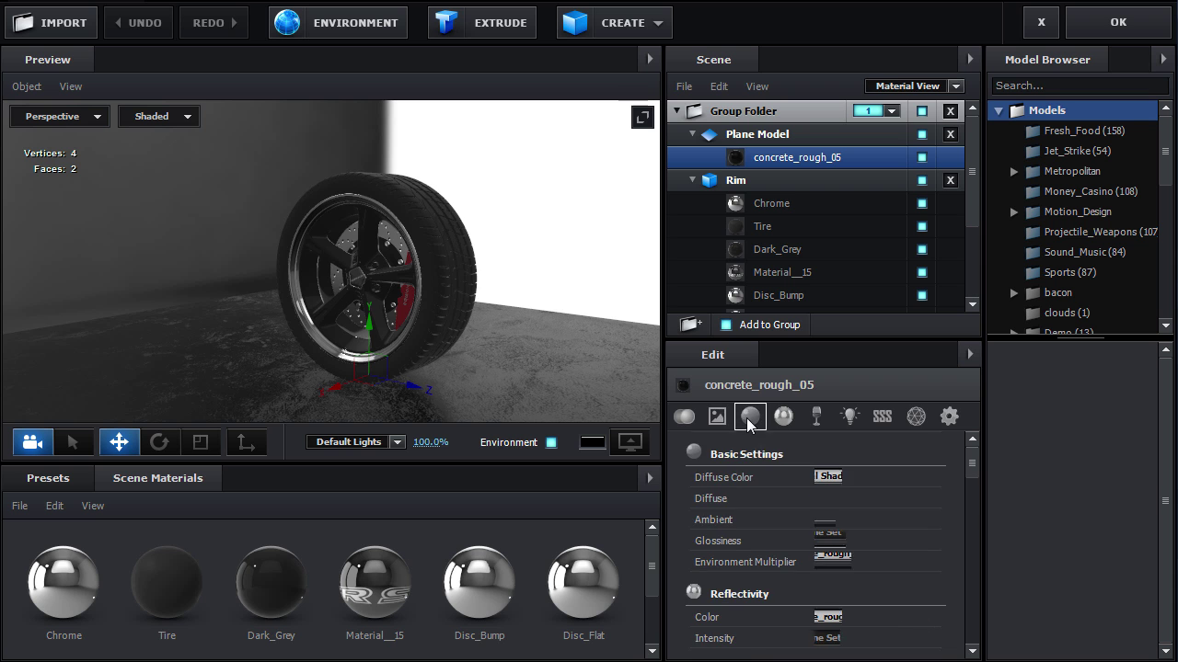
left_click(826, 476)
left_click_drag(823, 476, 929, 618)
left_click_drag(875, 513, 916, 554)
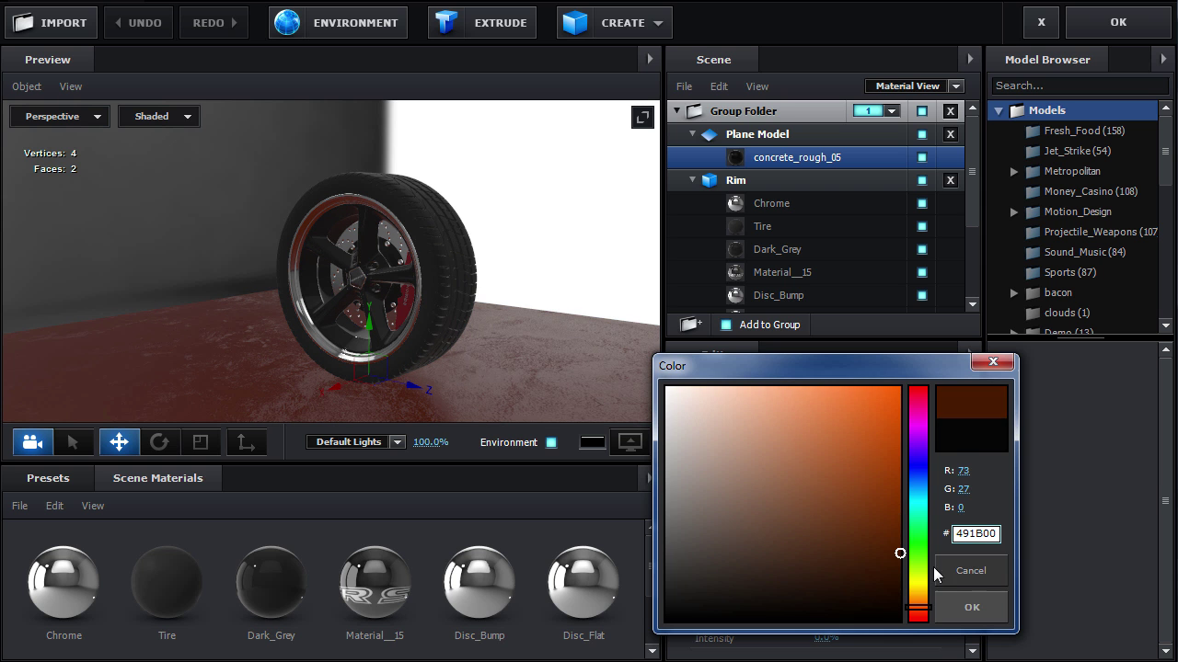
left_click(941, 607)
left_click_drag(526, 346, 531, 315)
left_click_drag(319, 134, 416, 203)
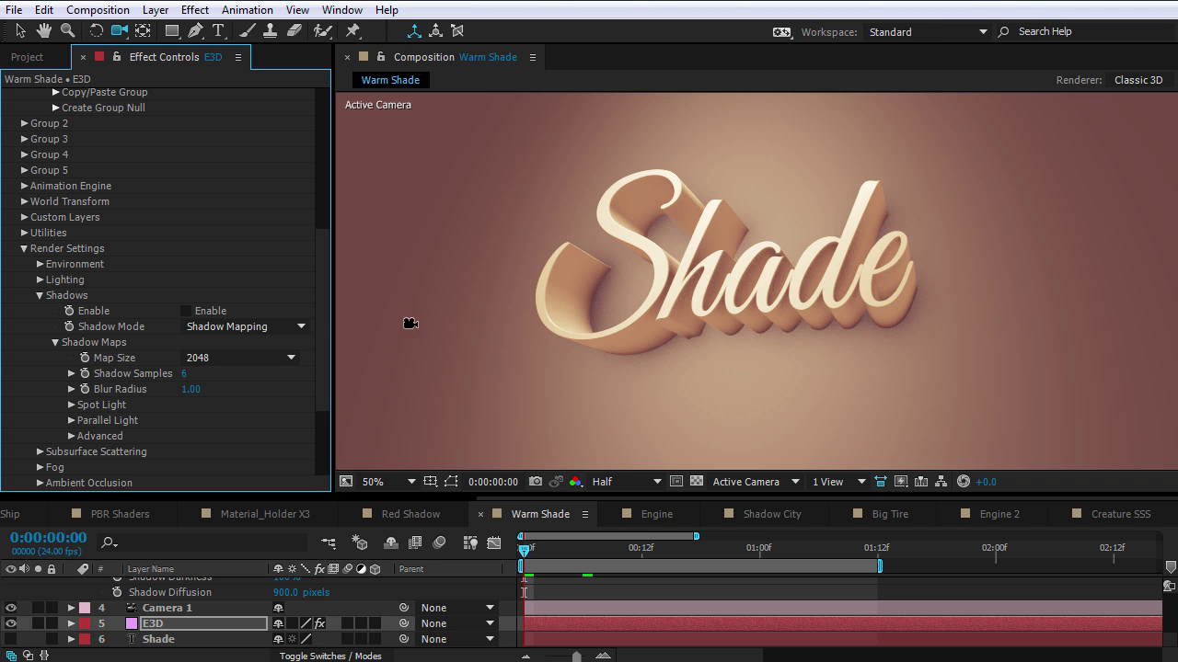
Enable shadows in the Element render settings of the Warm Shade composition and preview the Shade text animation.
left_click(187, 312)
mouse_move(683, 337)
left_mouse_down()
mouse_move(705, 349)
mouse_move(613, 337)
mouse_move(685, 339)
left_mouse_up()
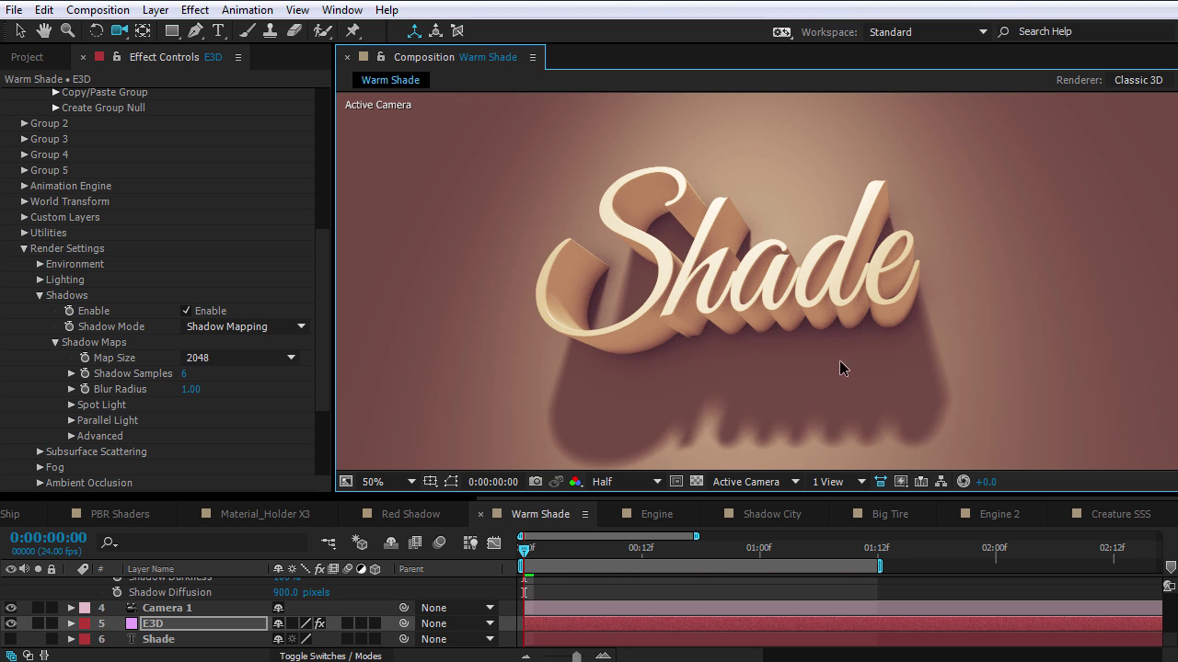
key("space")
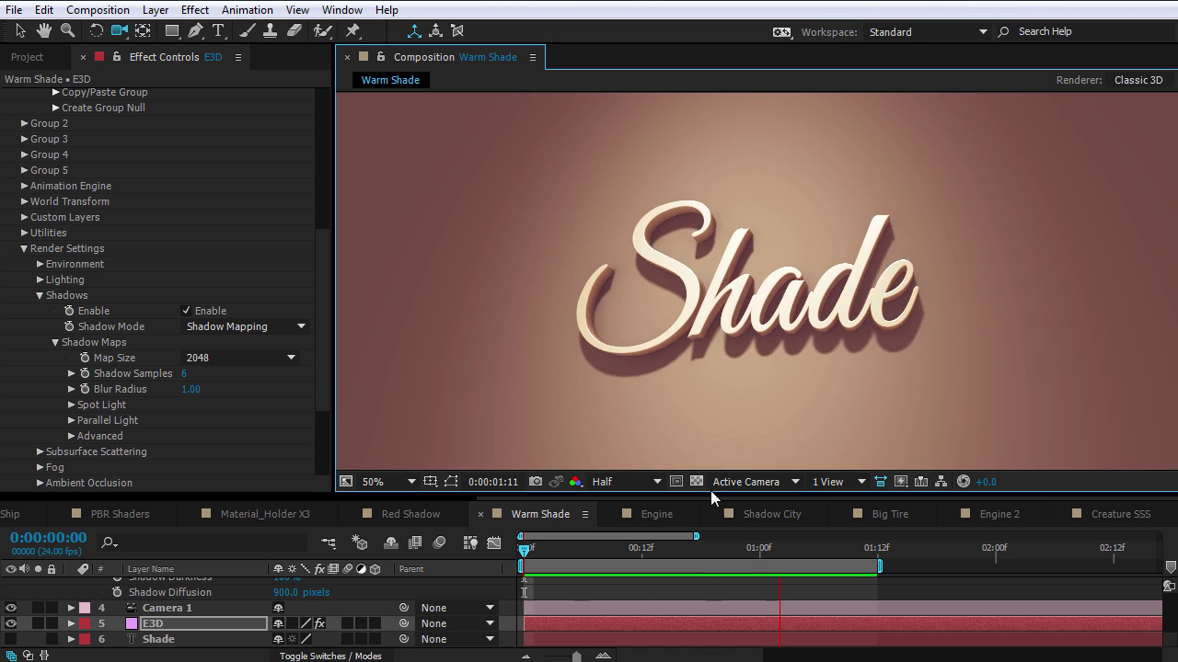
key("space")
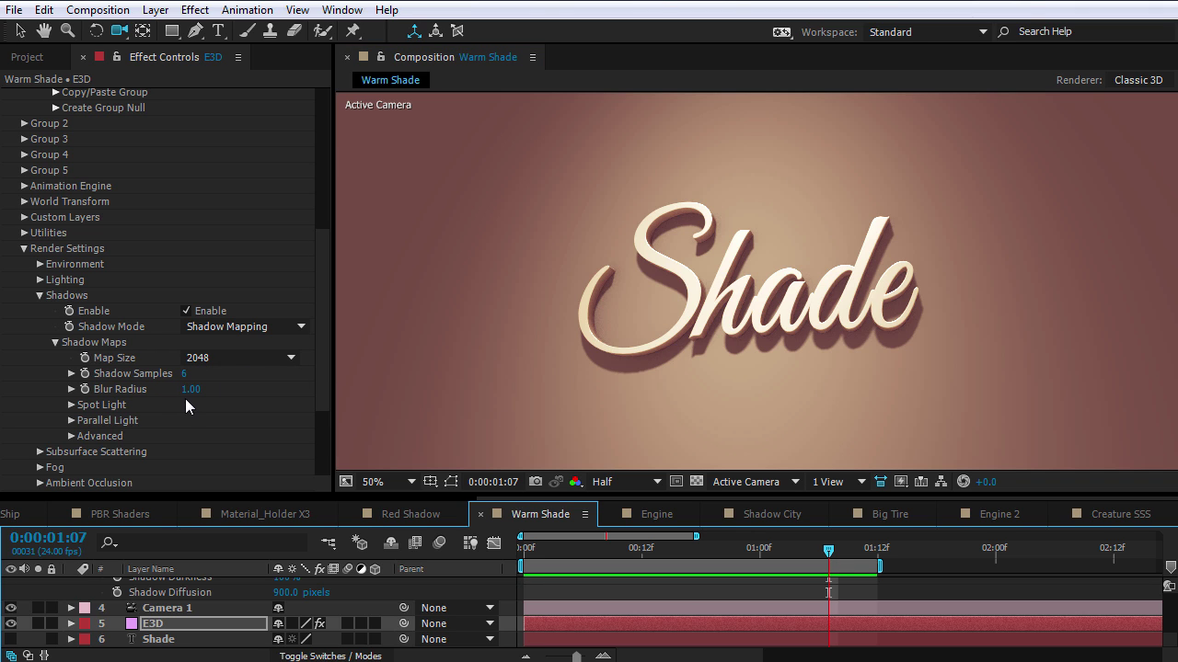
Review the Blur Radius, Spot Light and Parallel Light options in the Warm Shade shadow map settings.
mouse_move(189, 390)
left_mouse_down()
mouse_move(392, 405)
mouse_move(183, 409)
left_mouse_up()
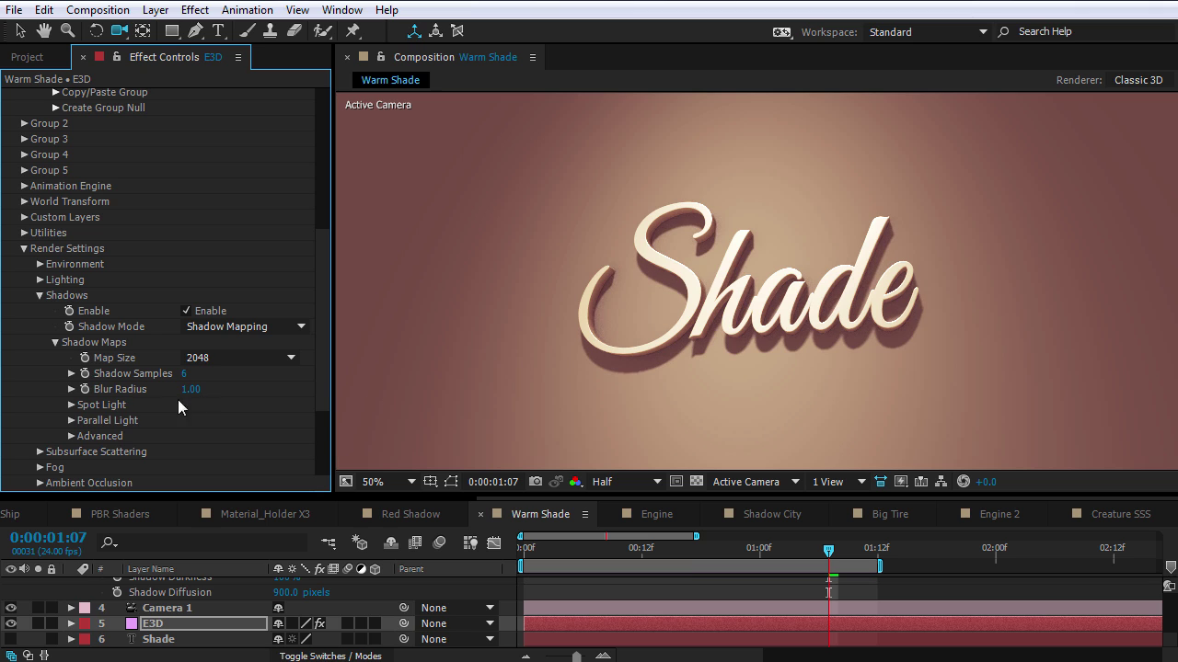
left_click(72, 404)
left_click(71, 405)
left_click(71, 421)
left_click(72, 421)
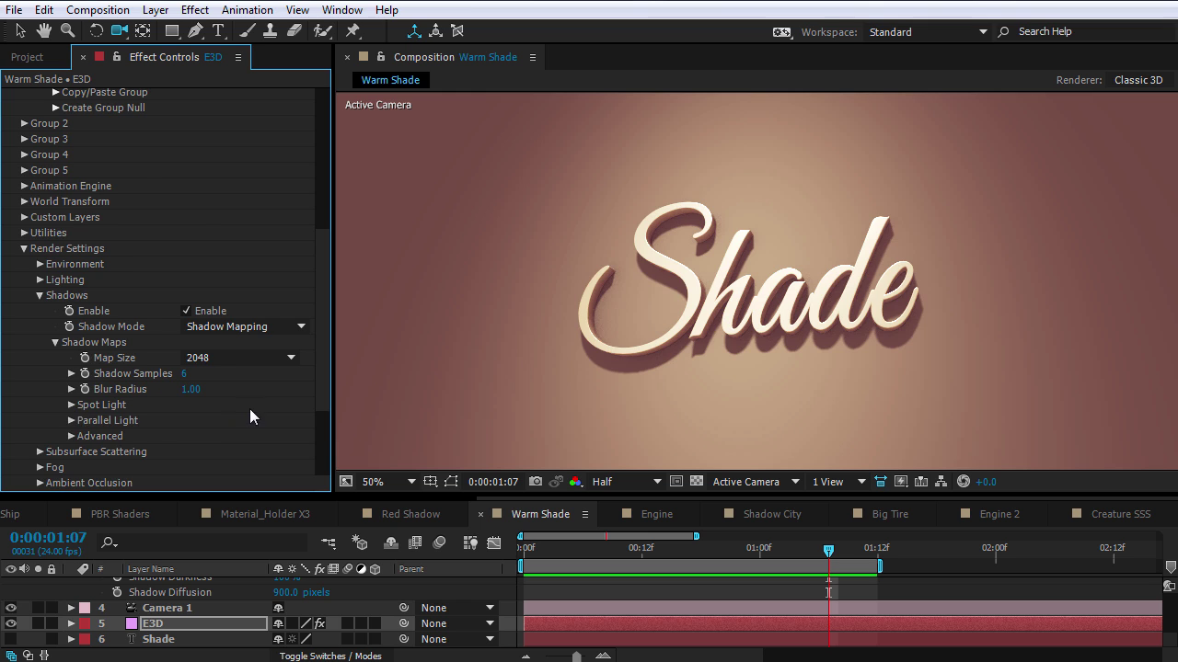
scroll(250, 417, "up", 10)
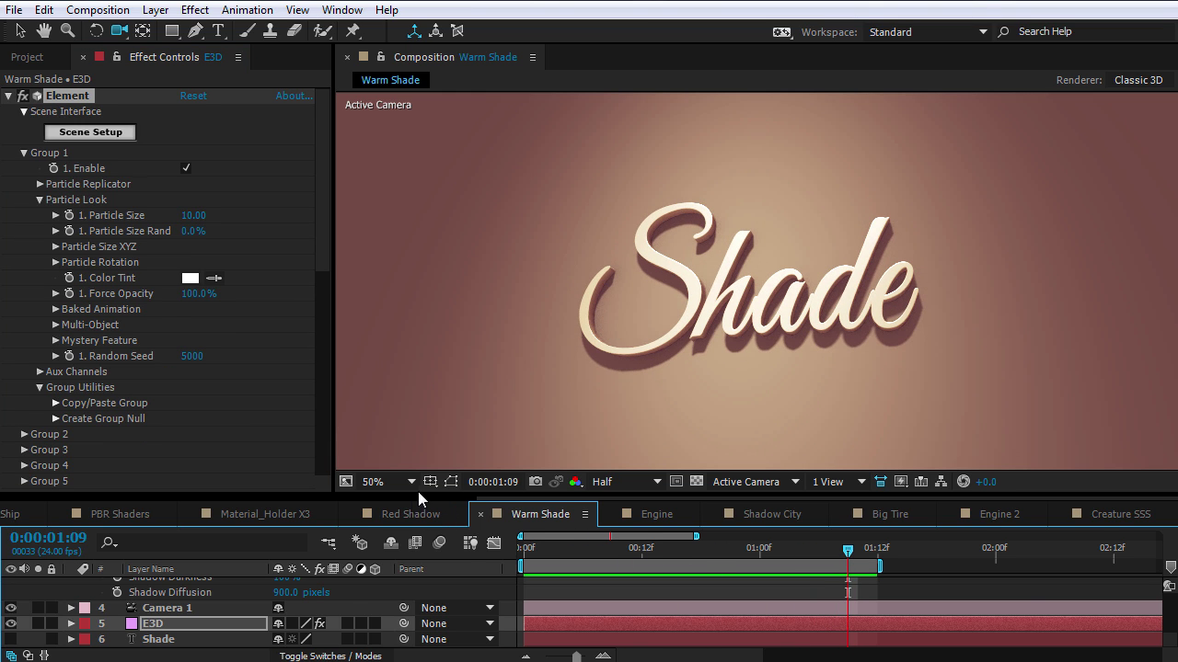
In the Red Shadow composition, undo a trial Y Scale change, keep group 1's Z Scale at 0.7, and preview the text.
left_click(412, 512)
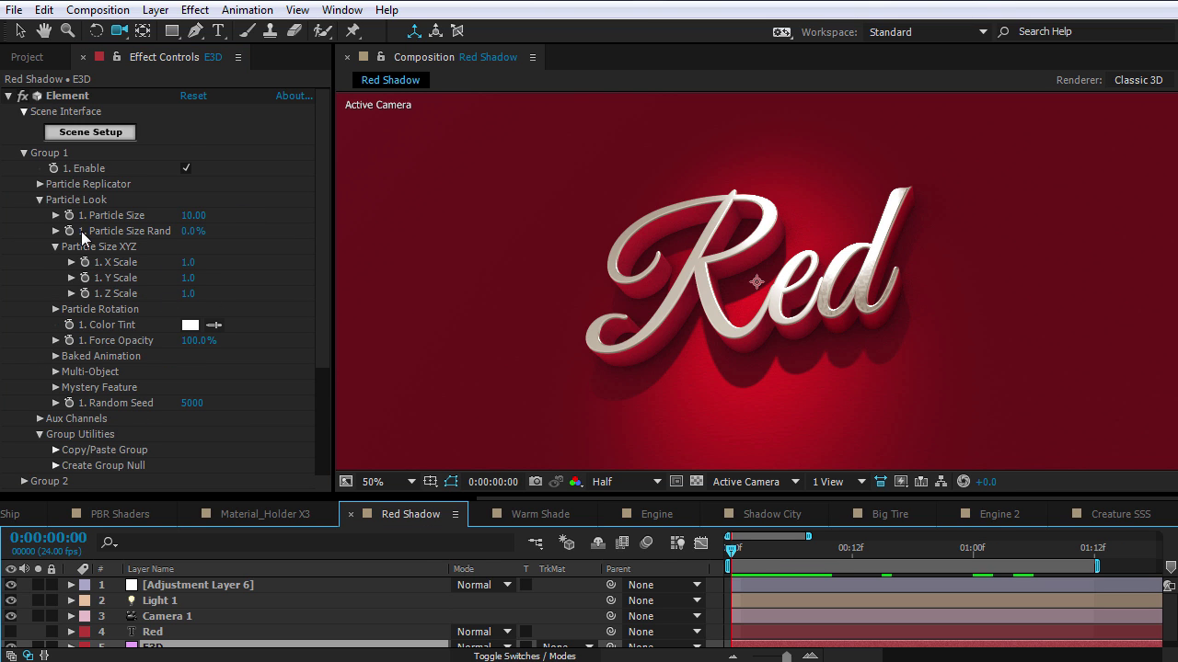
left_click_drag(188, 292, 415, 233)
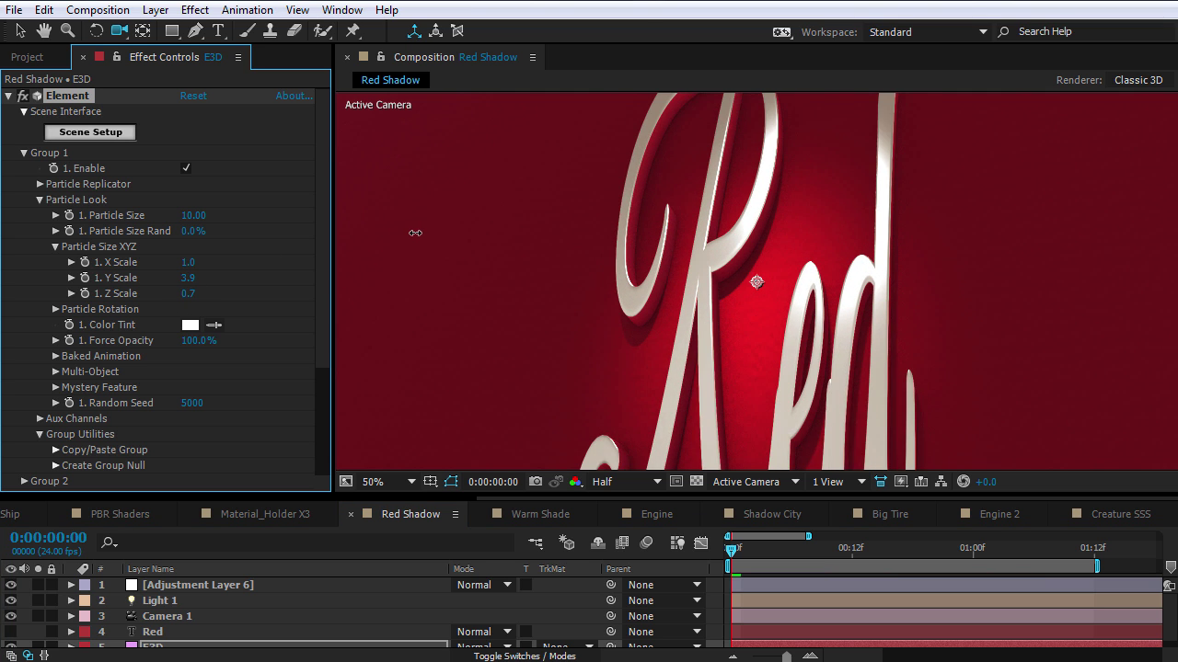
key("ctrl+z")
mouse_move(189, 292)
left_mouse_down()
mouse_move(231, 291)
mouse_move(197, 294)
left_mouse_up()
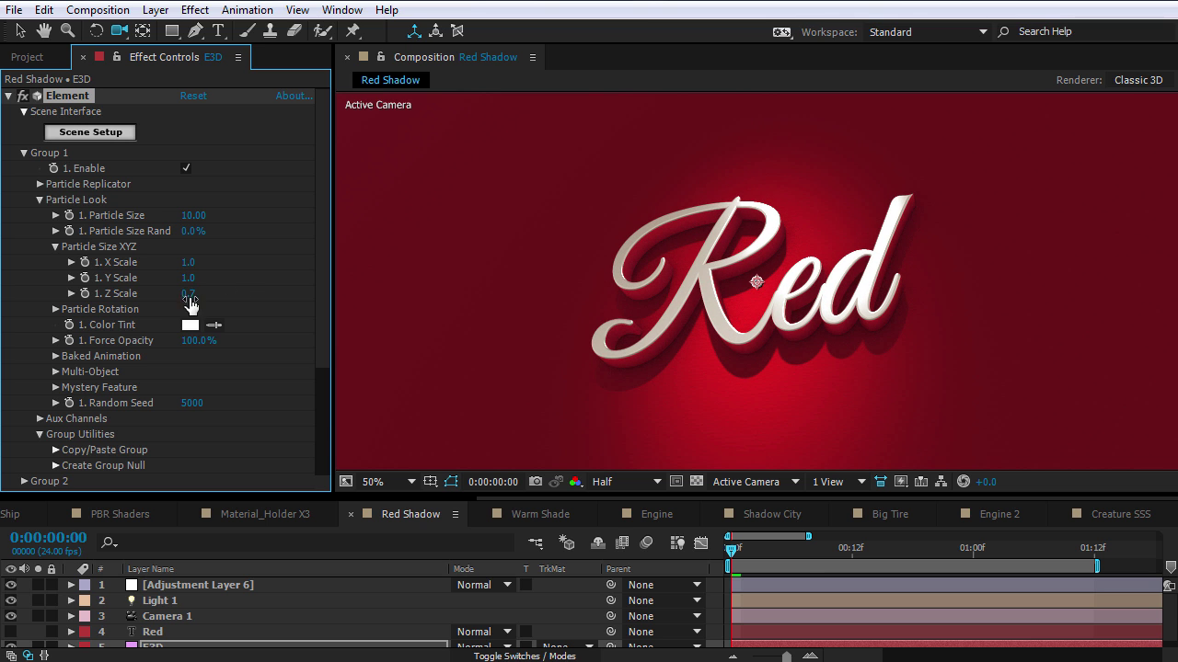
left_click_drag(773, 548, 686, 565)
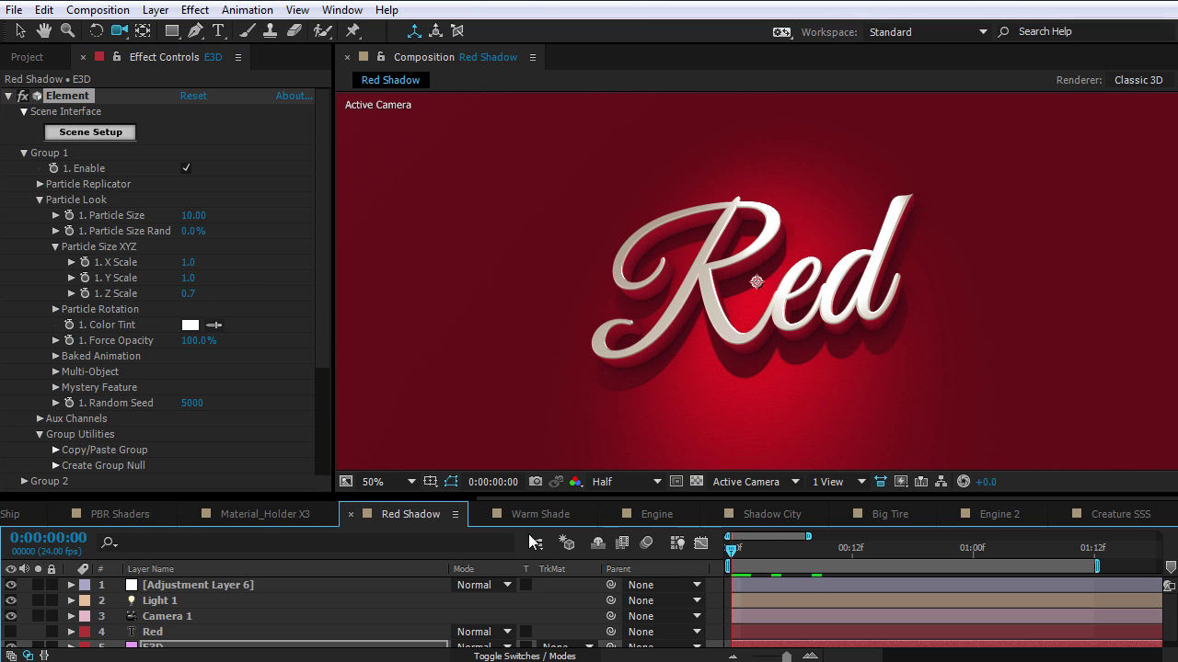
Open the Shadow City composition and examine the buildings' shadows from several angles along with the shadow map settings.
left_click(772, 513)
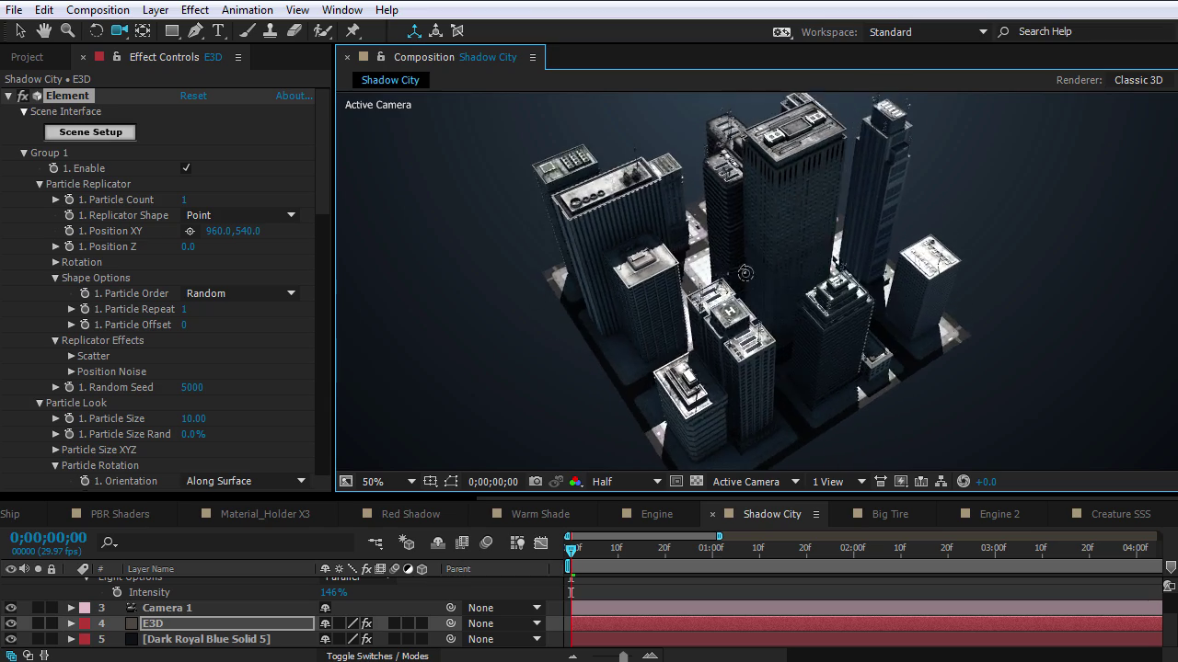
left_click_drag(762, 266, 726, 310)
left_click_drag(592, 342, 697, 363)
left_click_drag(762, 401, 723, 360)
left_click_drag(322, 184, 327, 409)
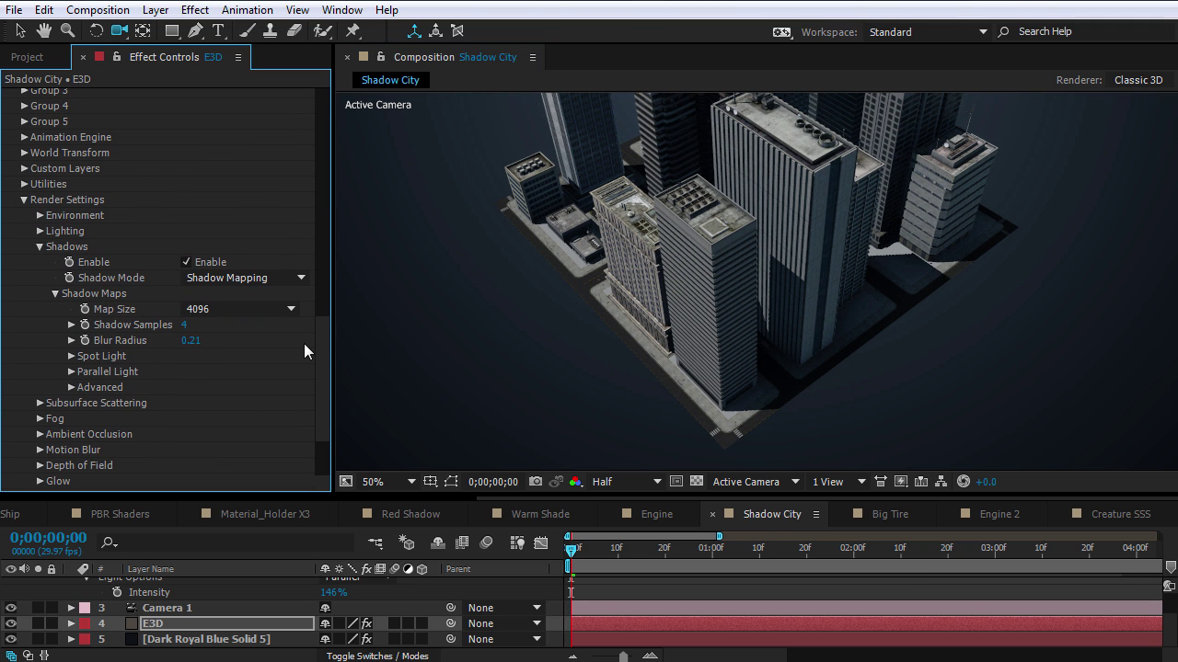
Compare the city with ambient occlusion turned off and back on in the Element render settings.
scroll(319, 370, "down", 3)
left_click(42, 360)
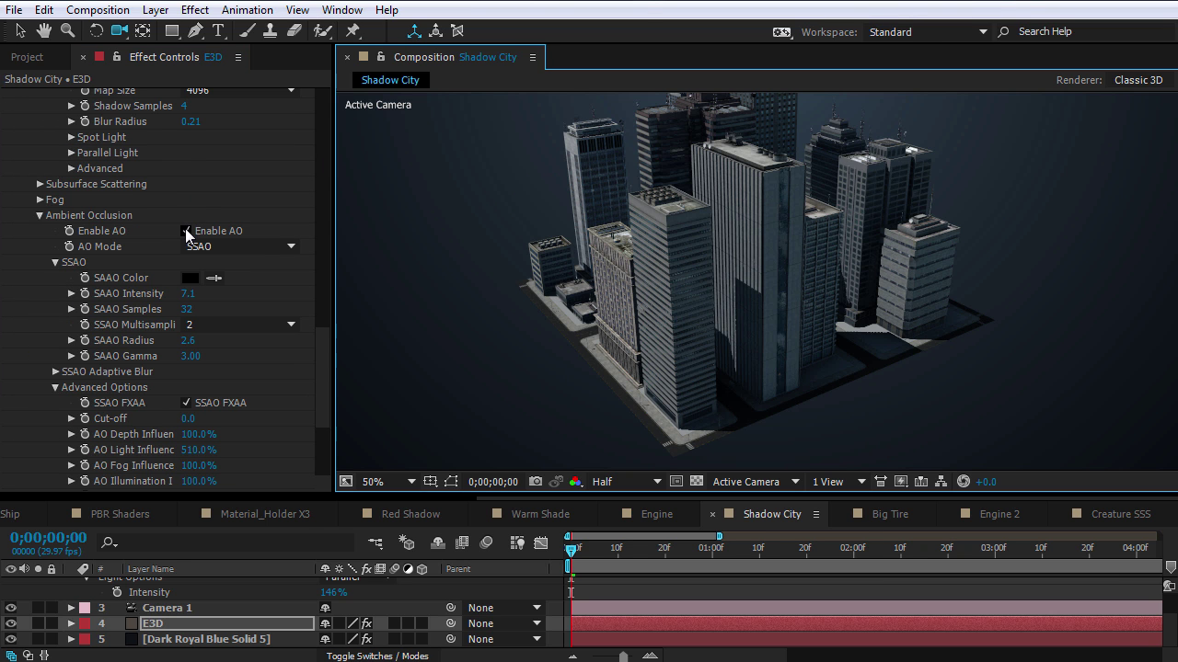
left_click(186, 232)
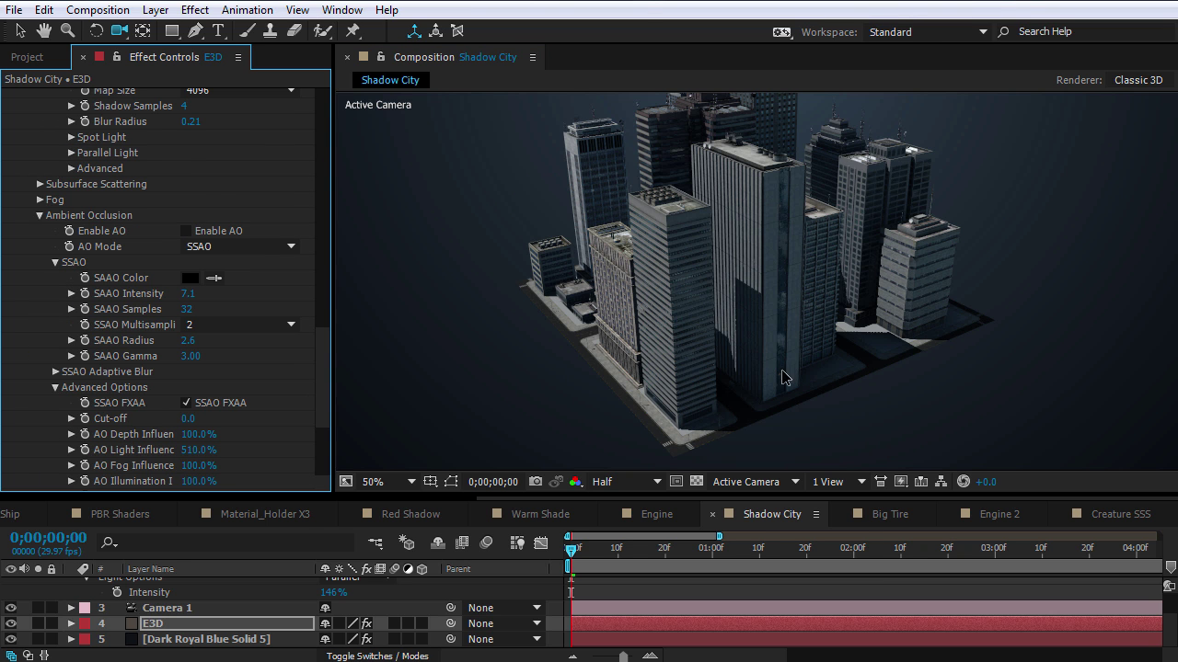
left_click_drag(791, 367, 352, 283)
left_click(186, 231)
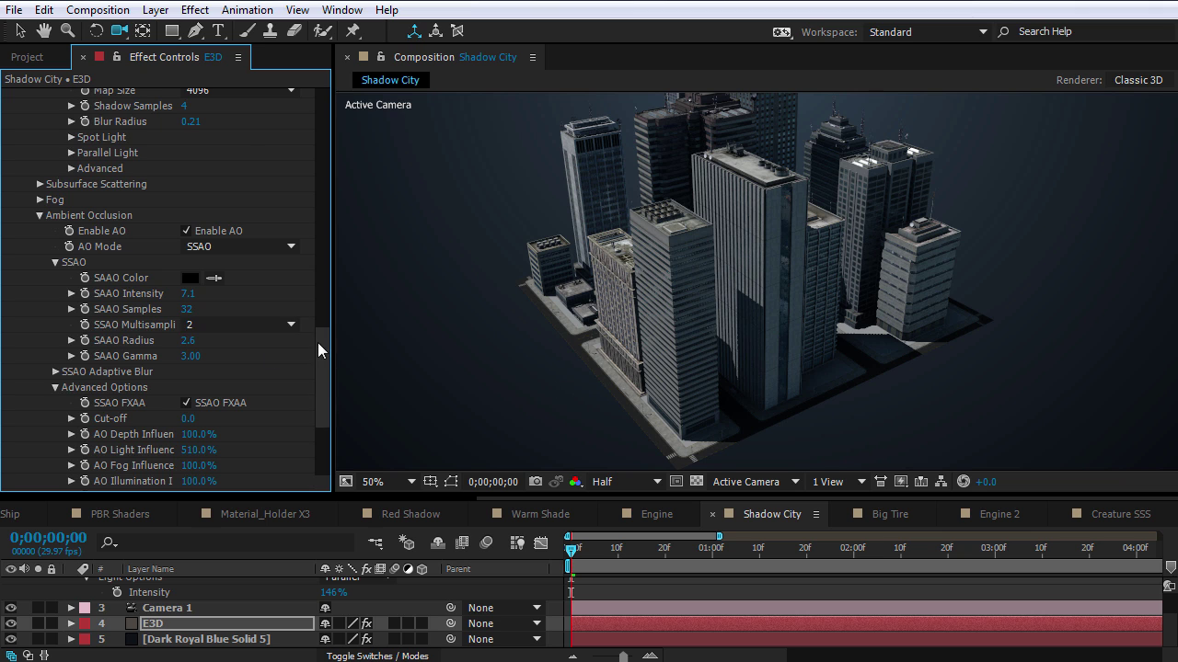
Set AO Light Influence to 0% in the advanced ambient occlusion options of the city scene.
left_click_drag(318, 342, 323, 373)
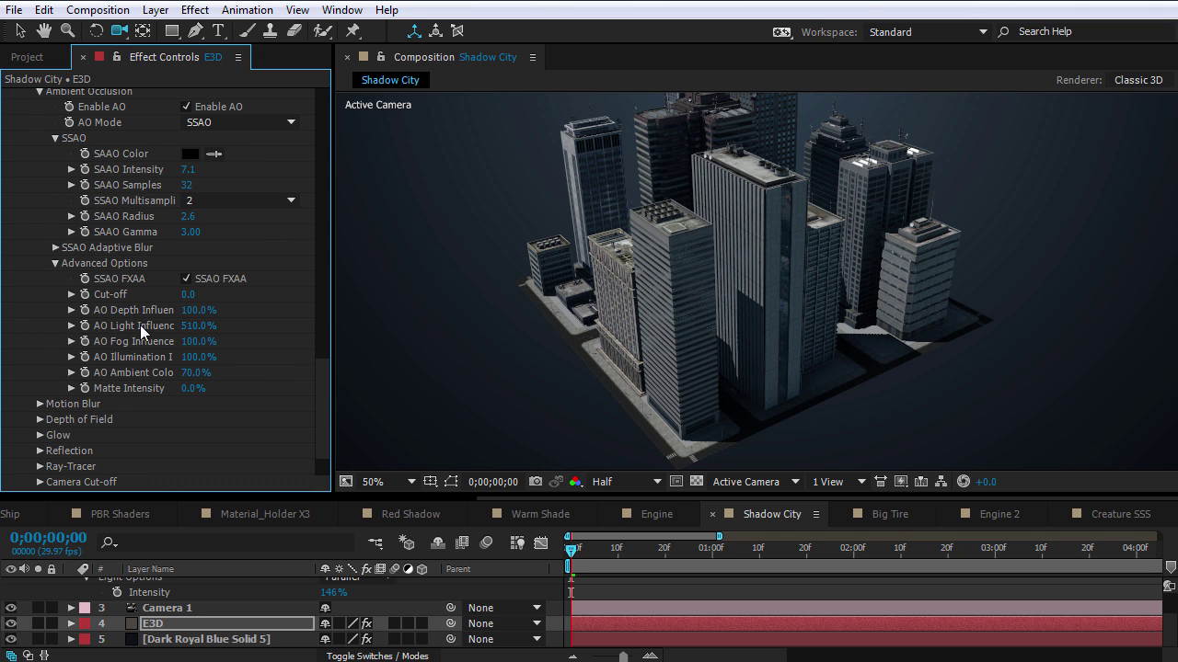
left_click(195, 326)
type("0")
key("Return")
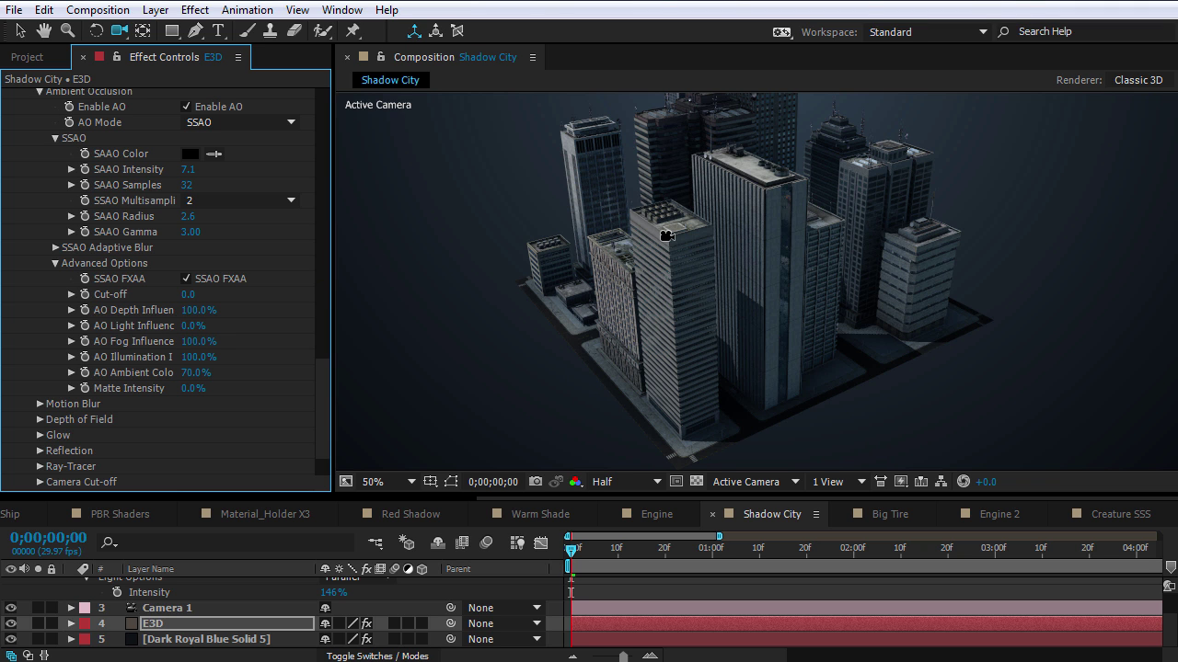
Set the SSAO Radius to 1.5 in the city scene's ambient occlusion settings and check the buildings from another angle.
left_click_drag(734, 298, 607, 320)
left_click_drag(188, 217, 100, 239)
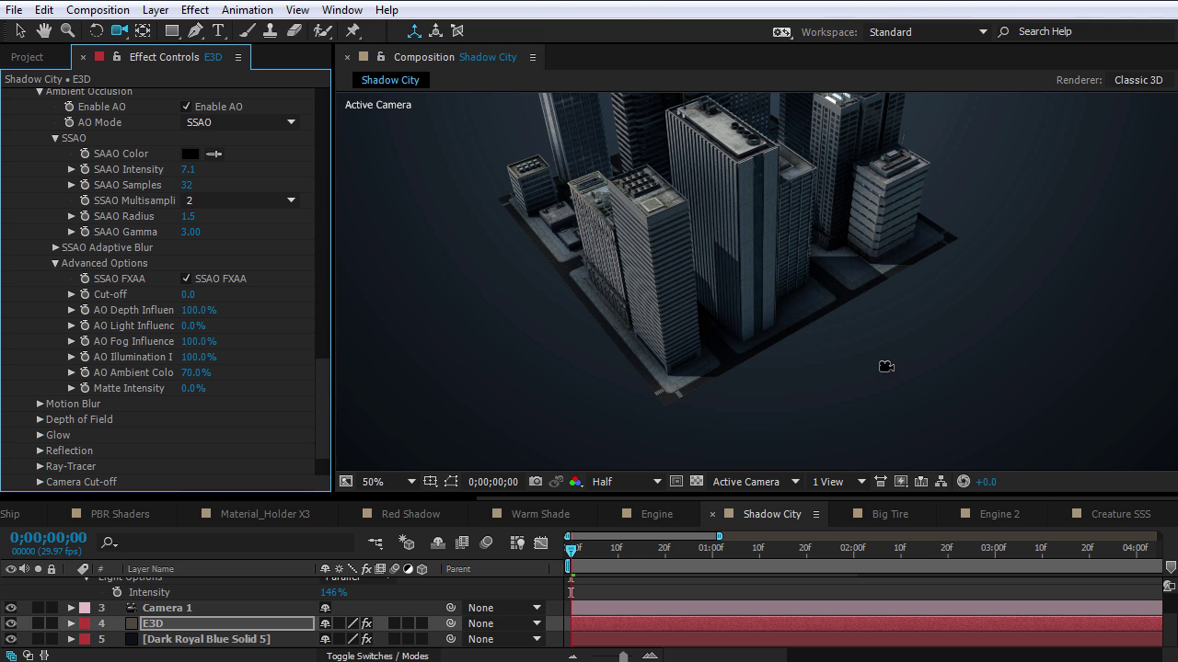
left_click_drag(733, 295, 505, 177)
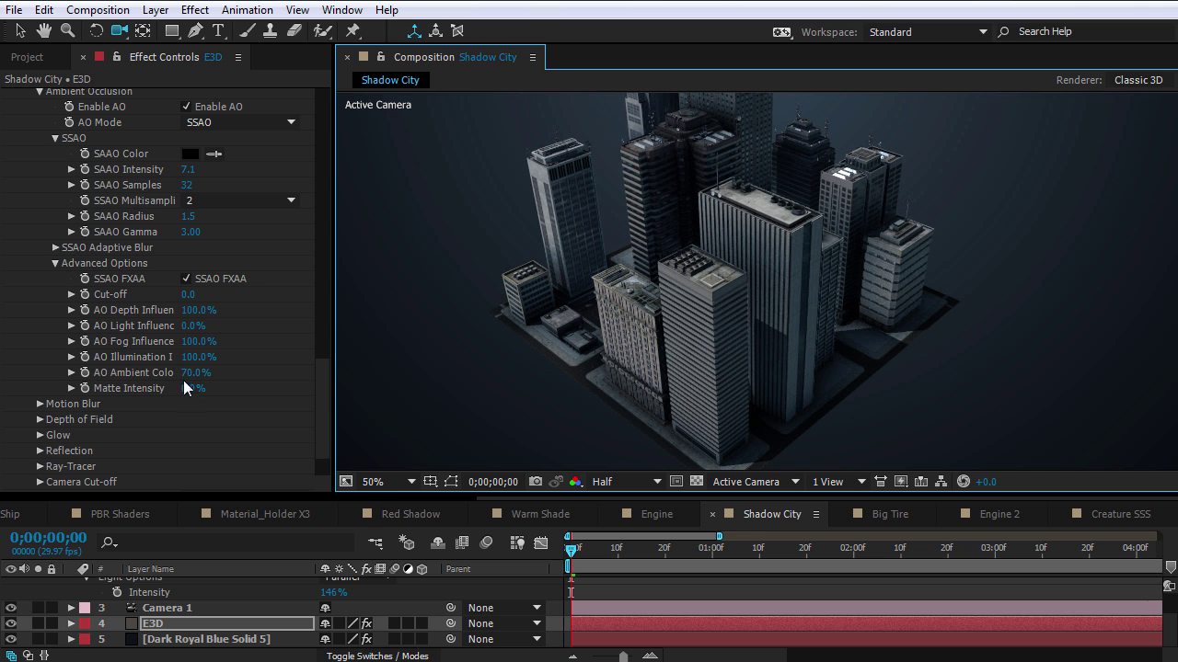
Set the city's AO Light Influence to 267% and the SSAO Radius to 2.1.
left_click_drag(193, 325, 324, 314)
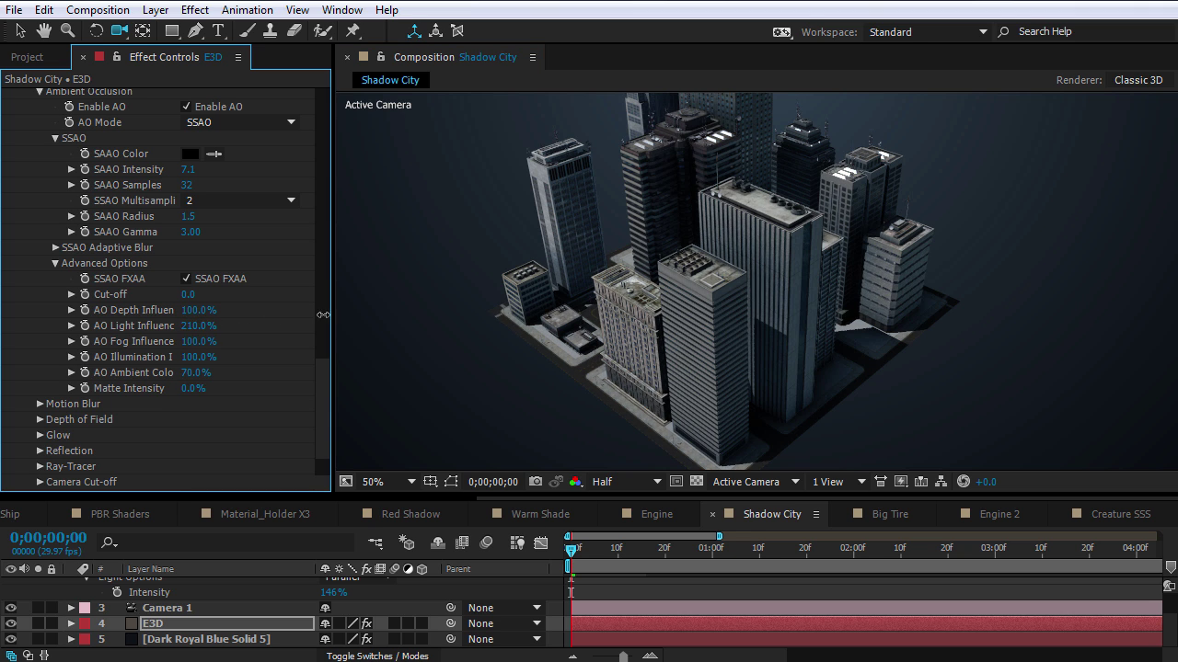
left_click_drag(591, 325, 711, 324)
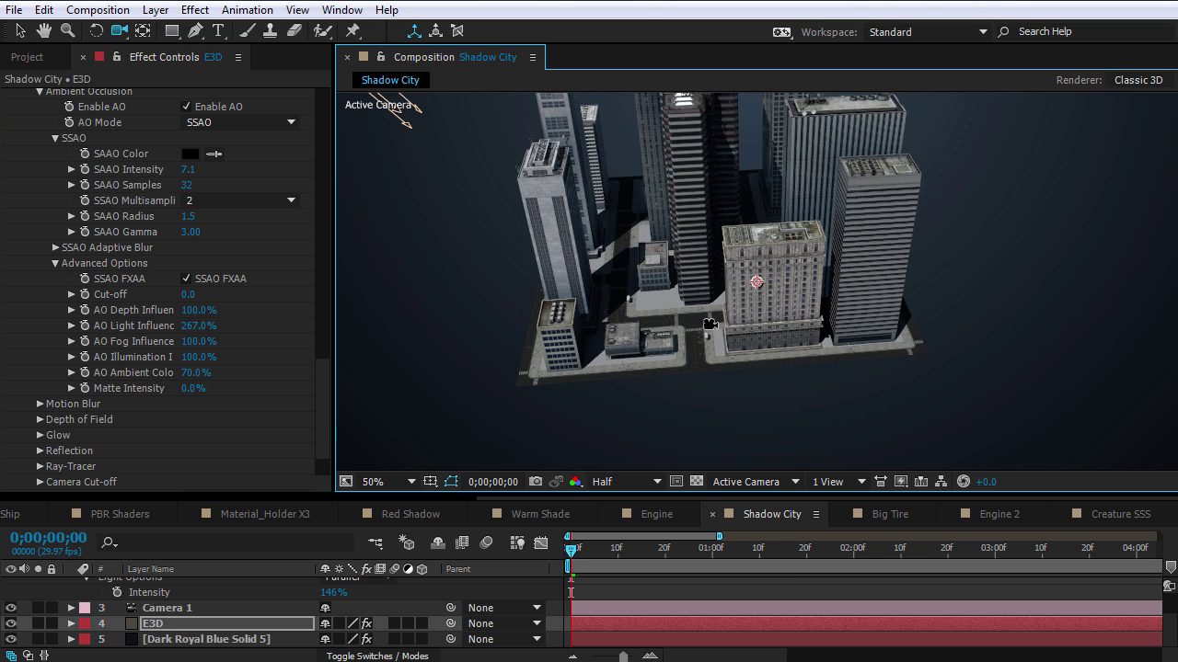
left_click_drag(187, 216, 262, 232)
Set the Element output of the city scene to show the Ambient Occlusion pass.
scroll(319, 404, "down", 3)
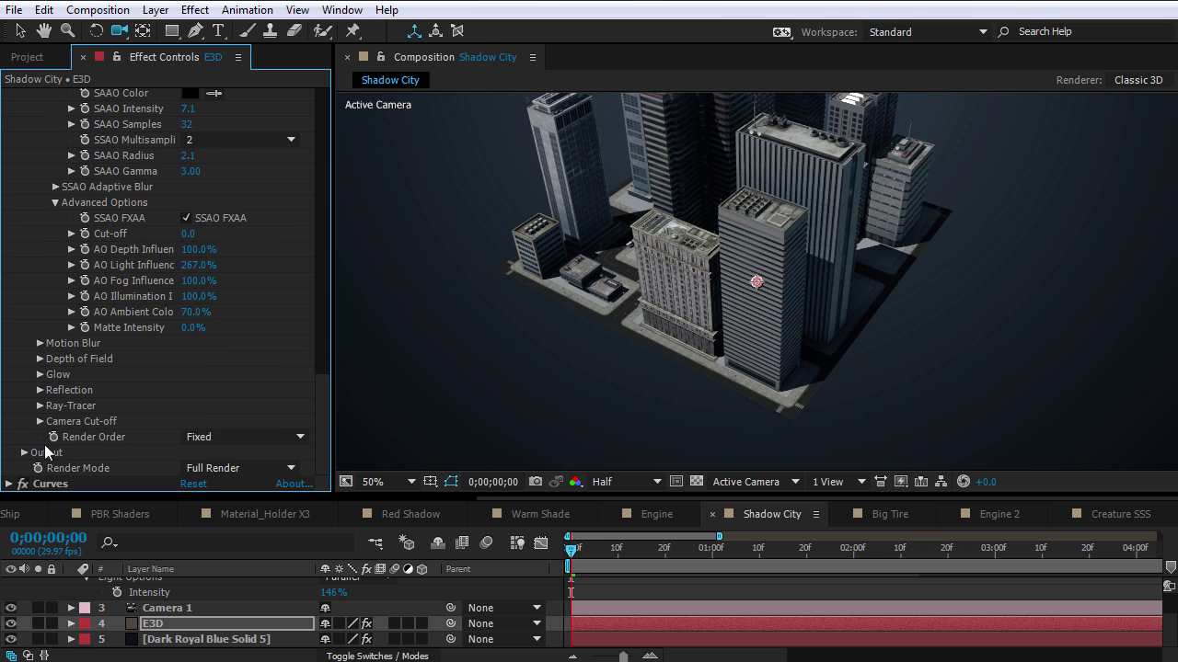
left_click(23, 453)
left_click(244, 264)
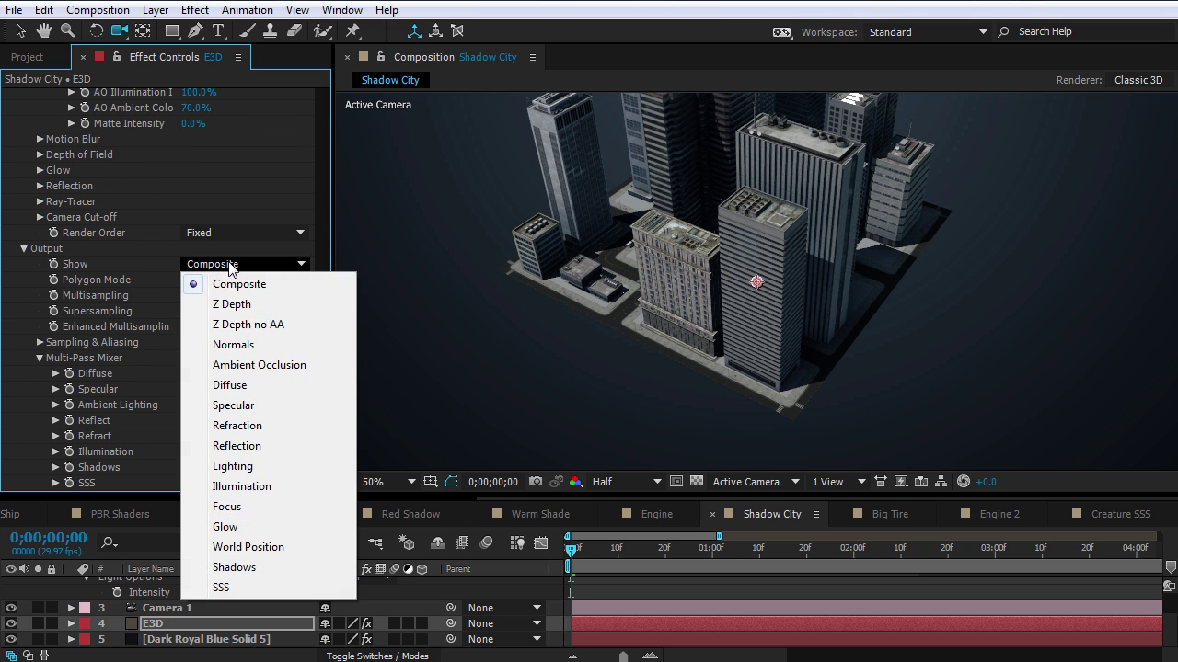
left_click(260, 366)
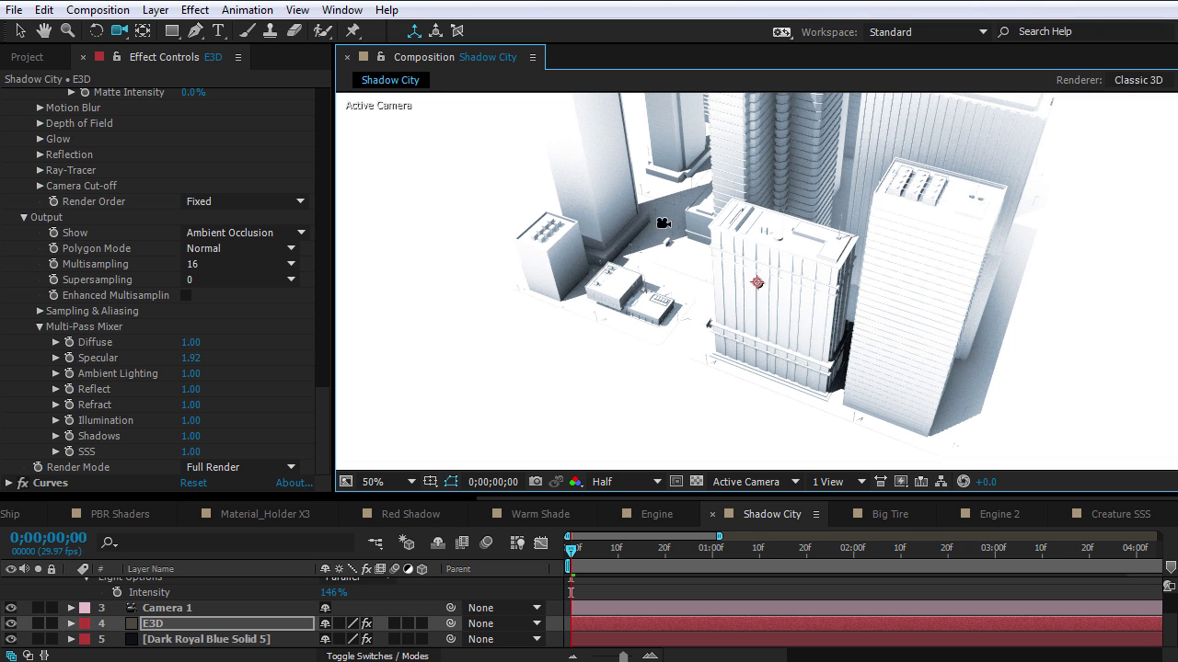
Try AO Light Influence at 0% while viewing the city's ambient occlusion pass, and undo the change.
scroll(218, 226, "up", 3)
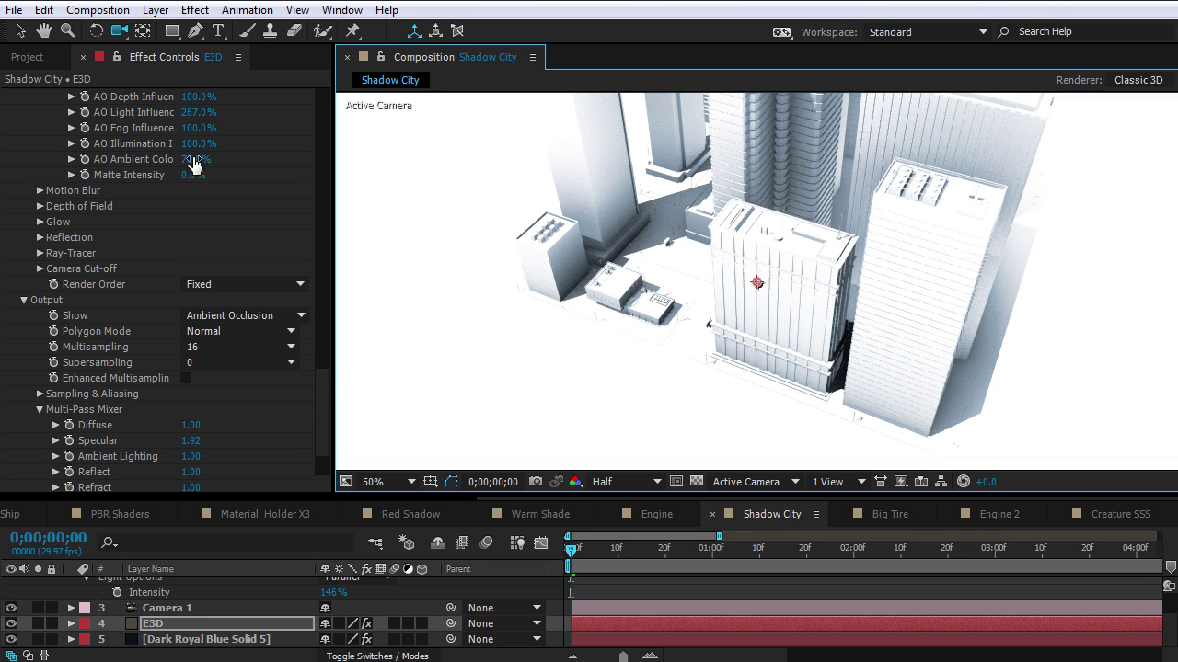
left_click_drag(197, 120, 124, 112)
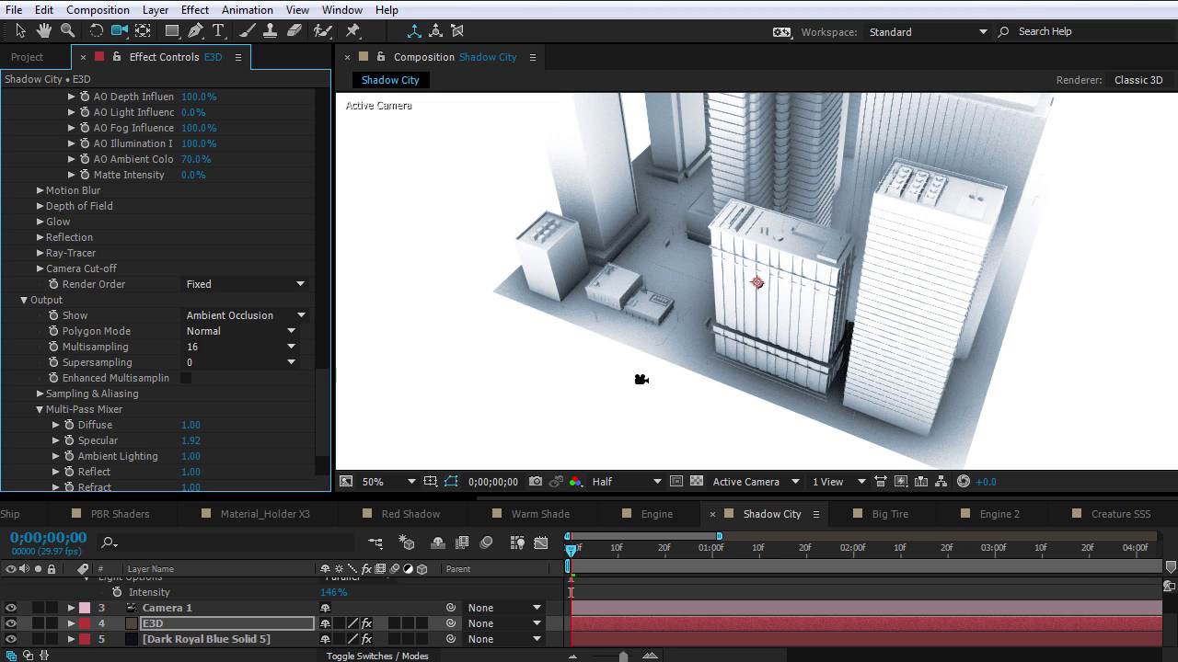
key("ctrl+z")
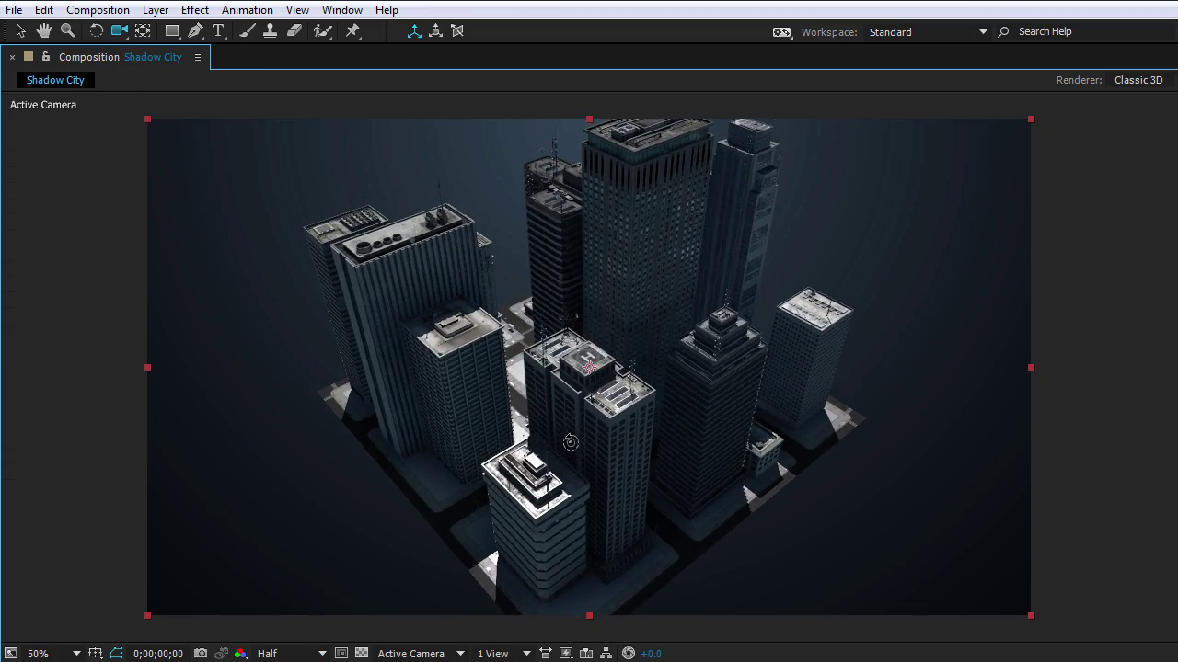
Orbit around the shadowed city, and examine the aircraft composited on the flight deck in the Osprey Matte Shadow composition.
left_click_drag(571, 442, 572, 337)
left_click_drag(628, 476, 713, 379)
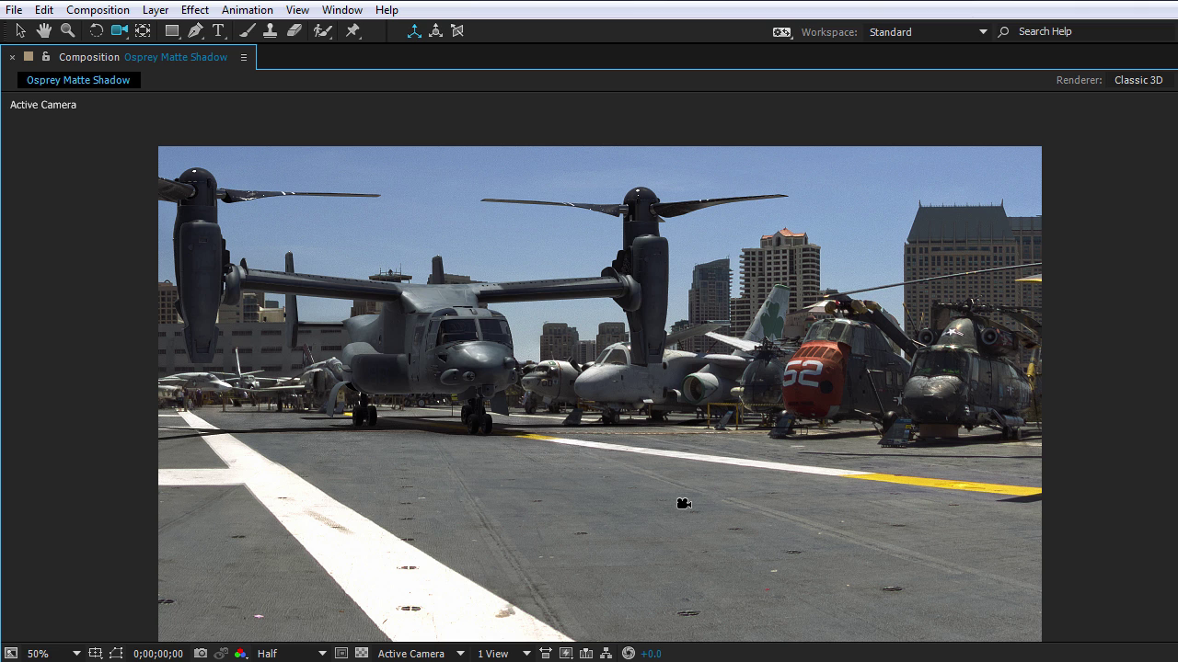
left_click_drag(552, 452, 437, 429)
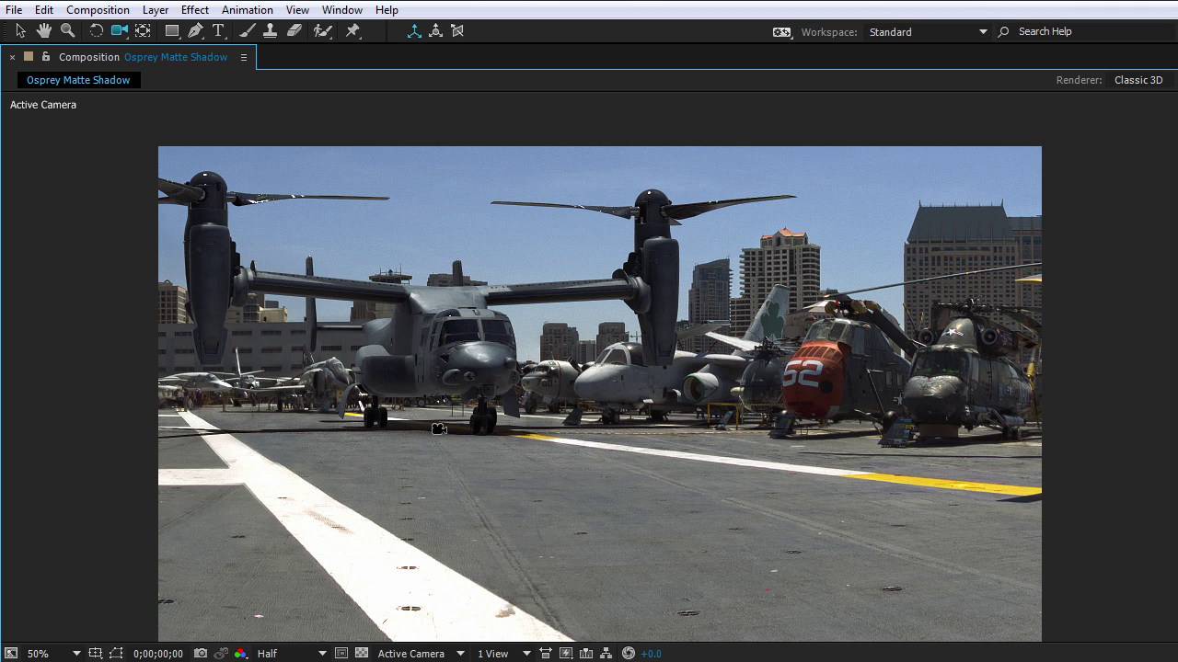
left_click_drag(525, 470, 518, 464)
Hide the vc_env_12.jpg background to examine the Osprey's matte shadow from other angles, and show the background again.
key("grave")
scroll(52, 631, "down", 2)
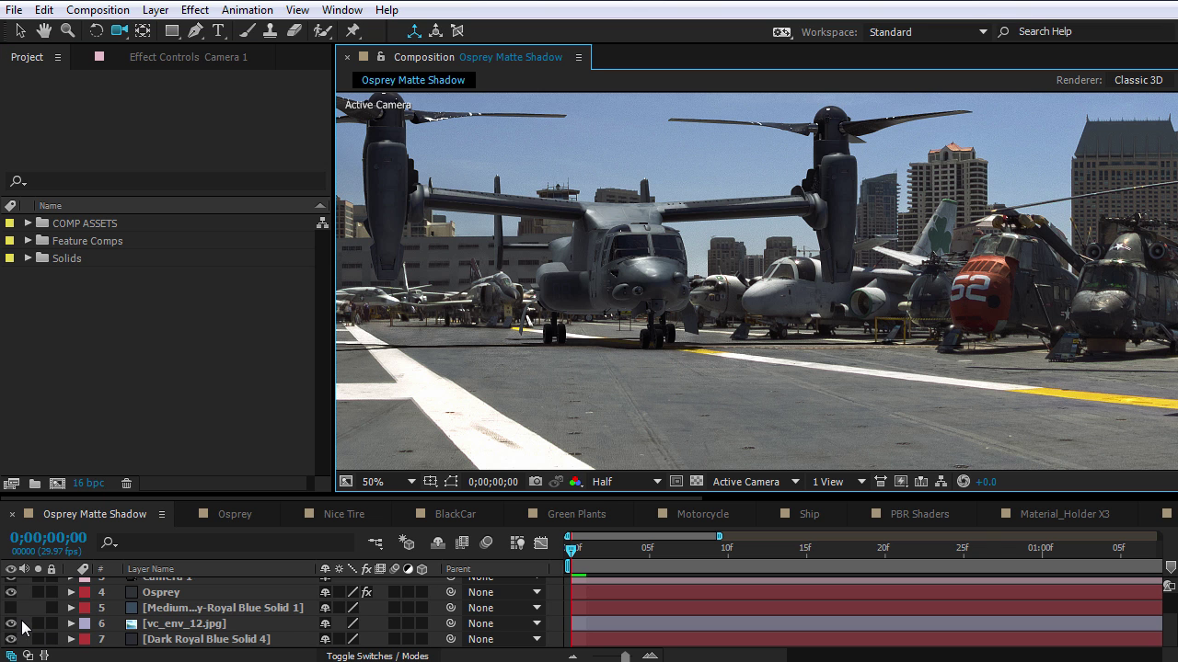
left_click(11, 623)
left_click_drag(706, 268, 565, 345)
left_click_drag(810, 317, 750, 311)
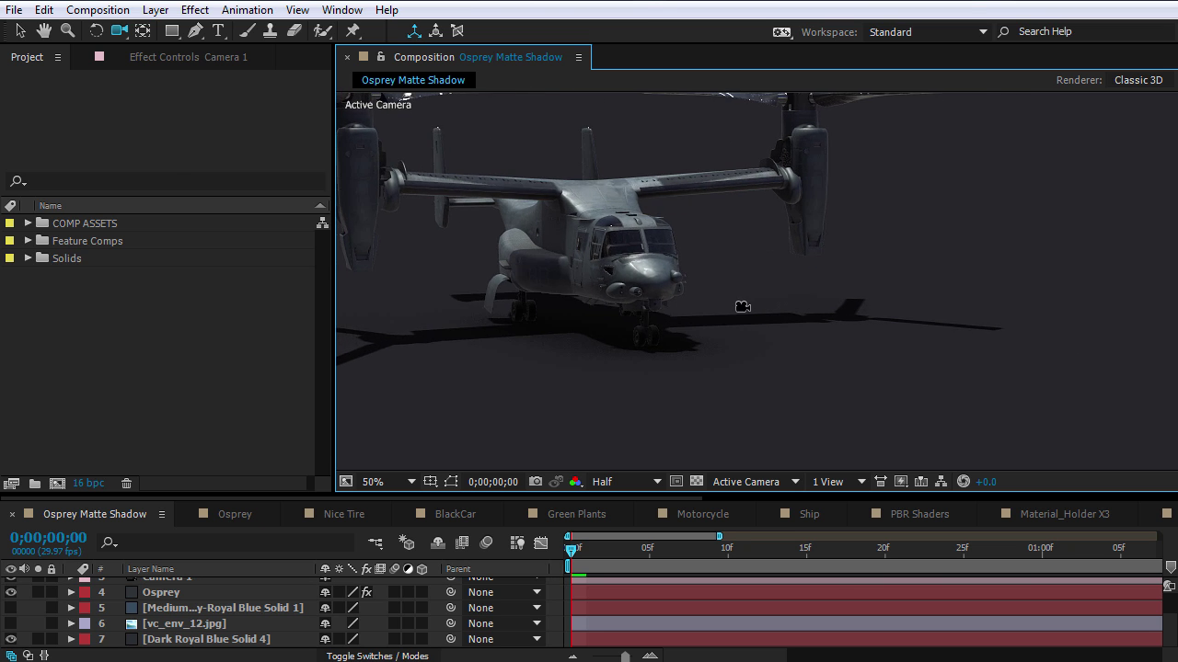
key("grave")
left_click_drag(583, 350, 578, 322)
key("grave")
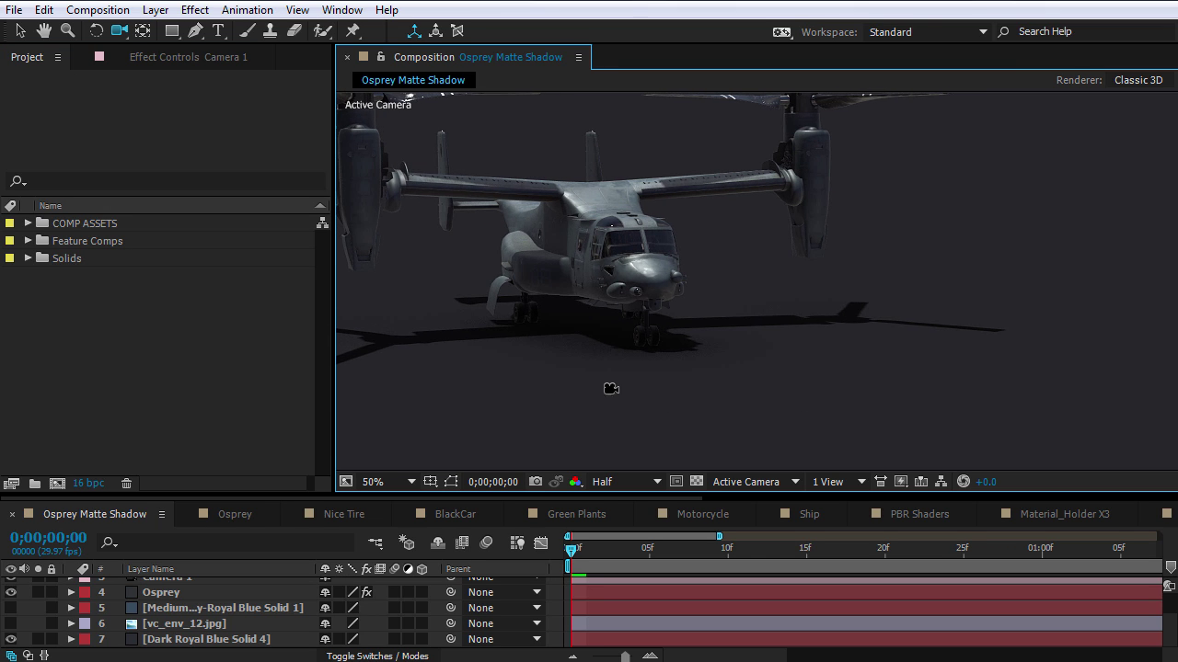
left_click(12, 623)
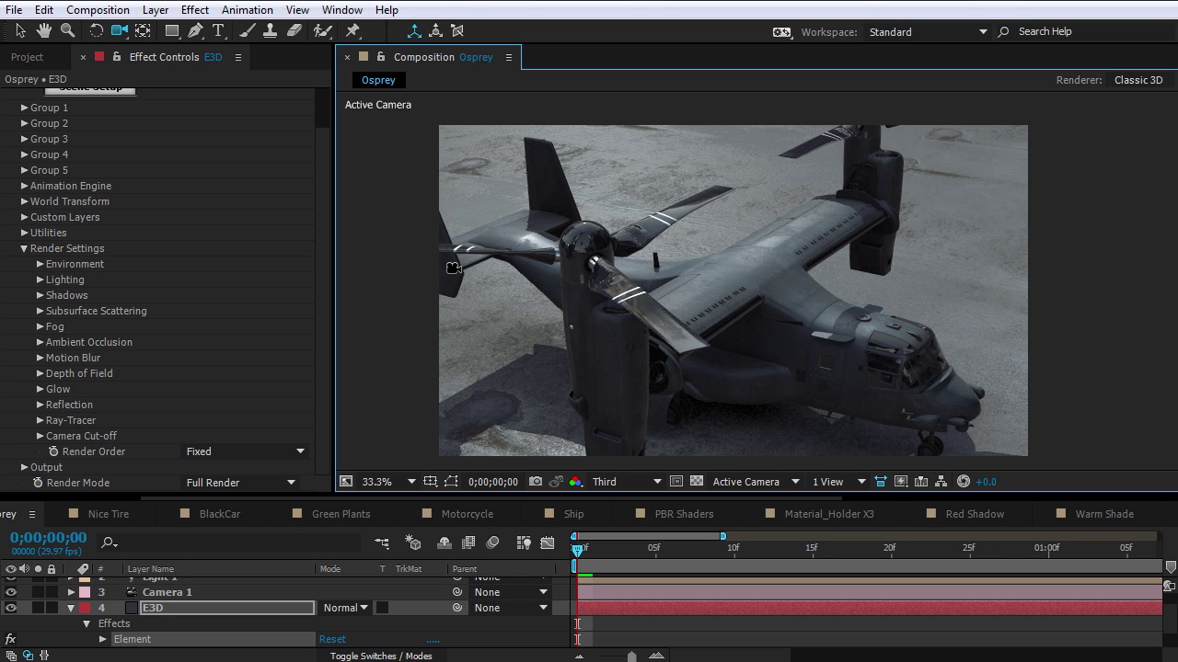
In the Osprey composition, compare the aircraft with ray-traced shadows and ambient occlusion turned off and back on.
left_click(267, 345)
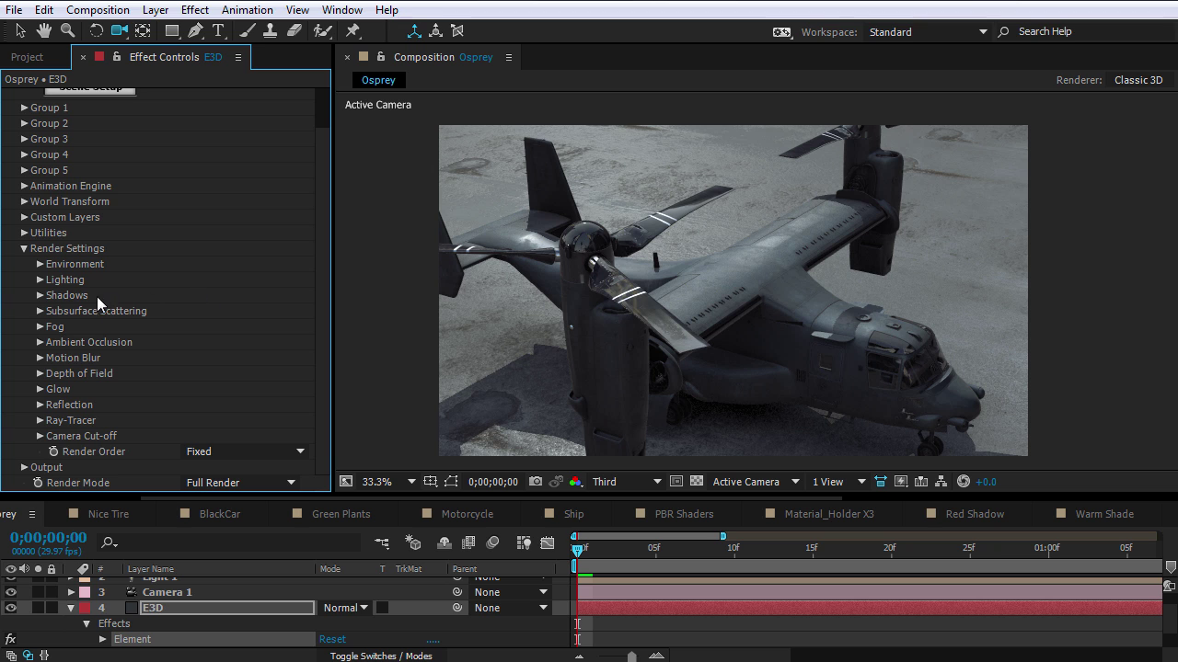
left_click(40, 295)
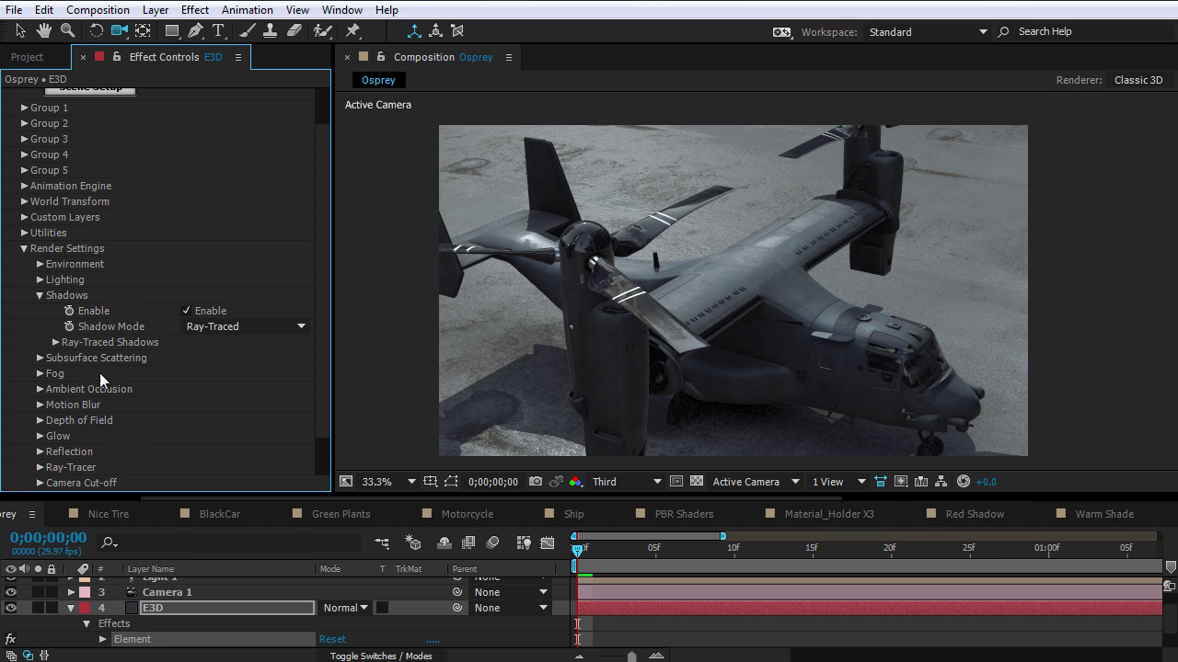
left_click(40, 389)
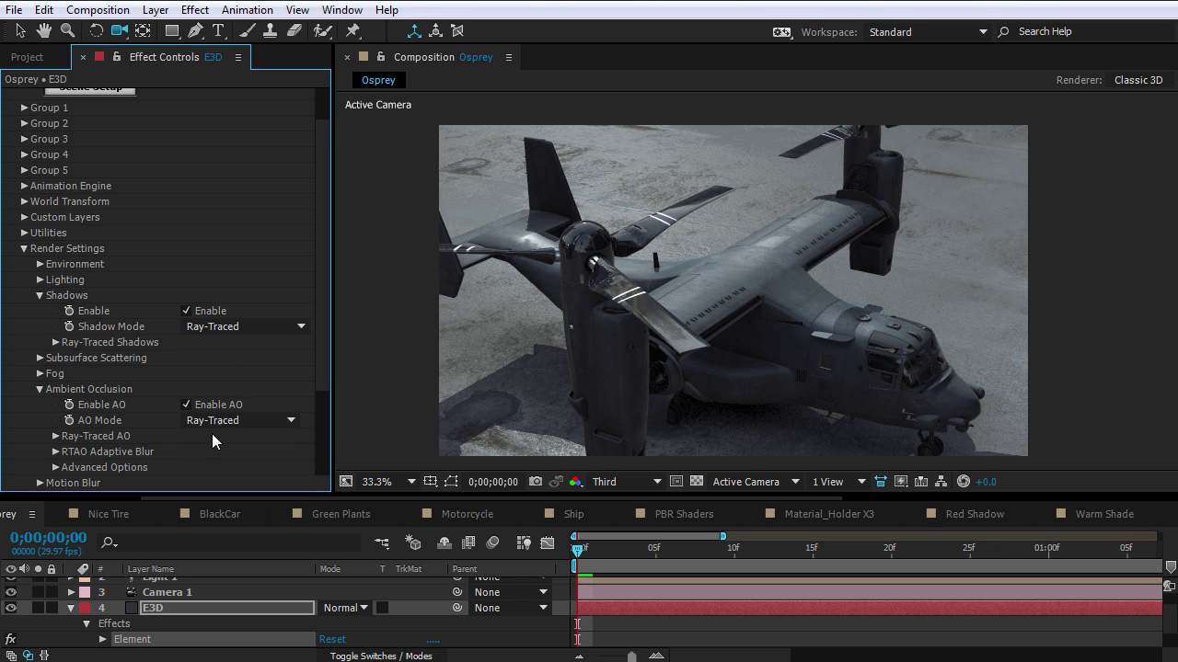
left_click(187, 405)
left_click(187, 311)
left_click_drag(762, 362, 776, 323)
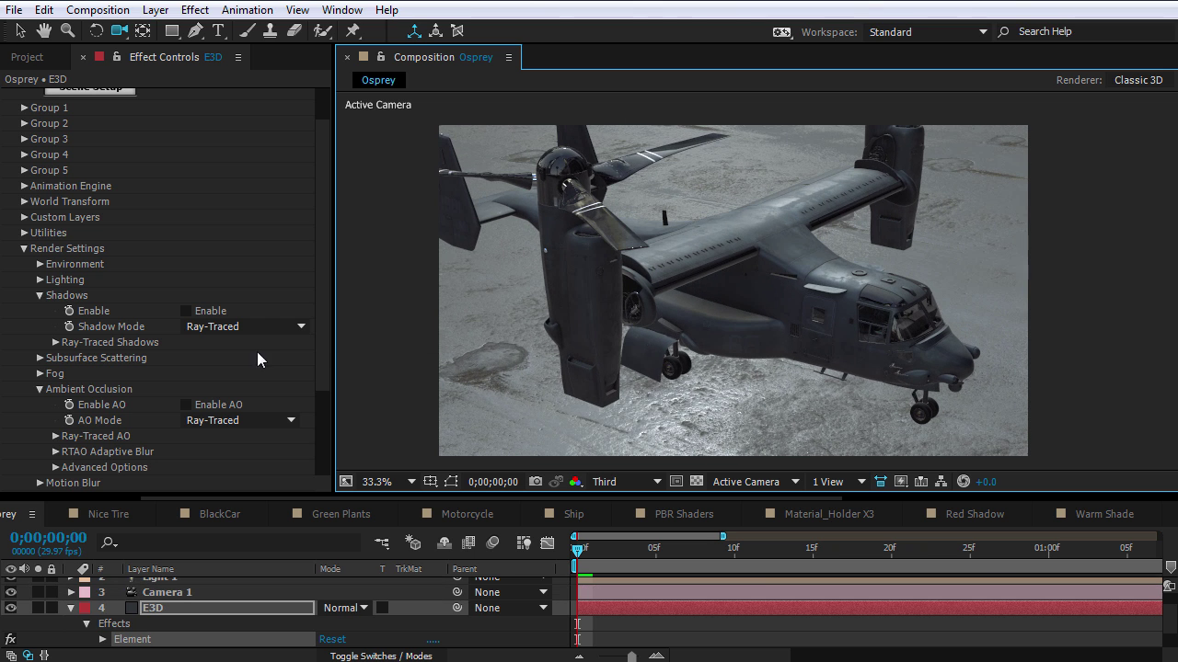
left_click(188, 312)
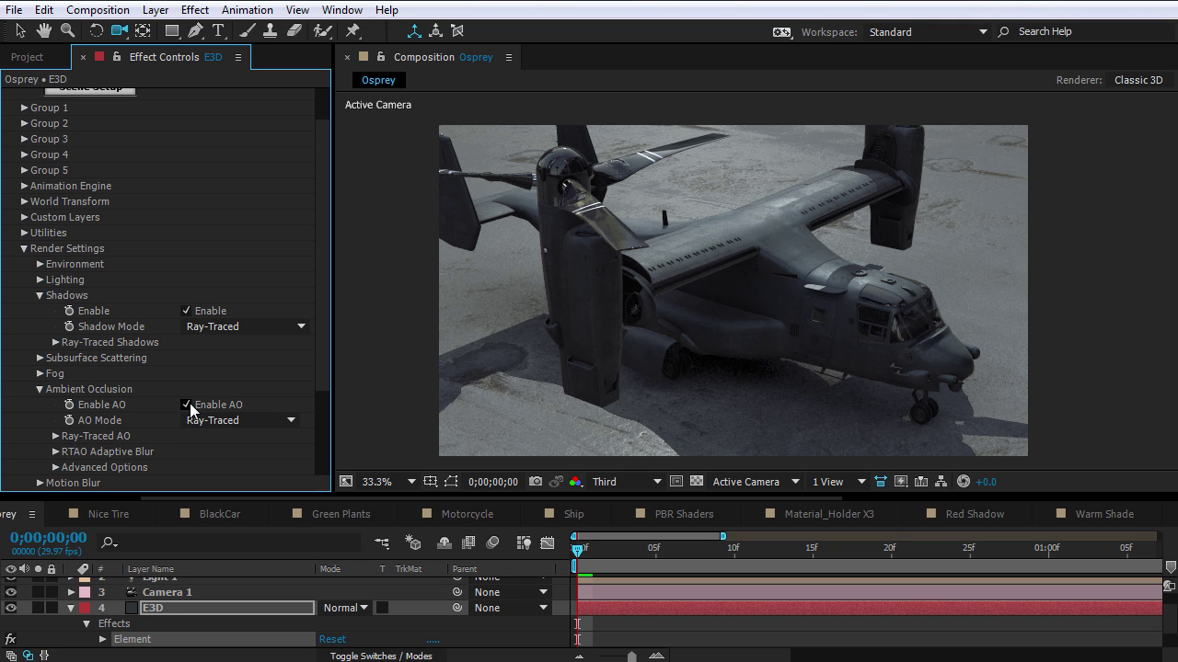
left_click_drag(783, 313, 792, 321)
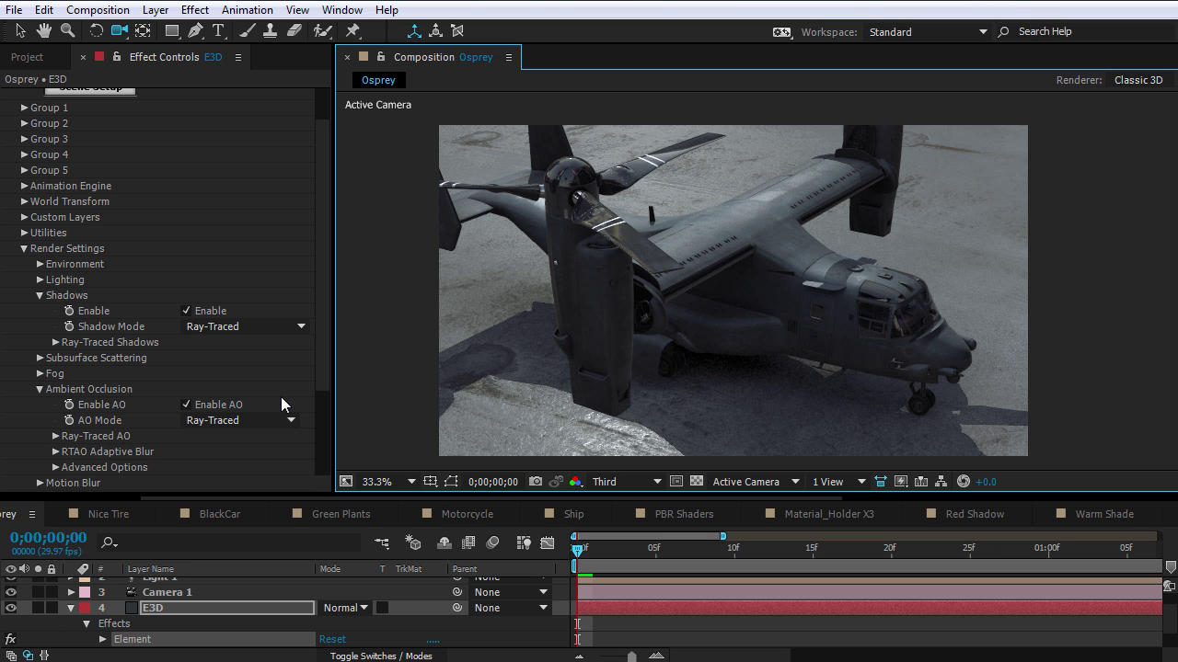
Switch the Osprey's Element Render Mode to Preview and examine the ray-traced shading, including from other camera angles.
scroll(259, 484, "down", 3)
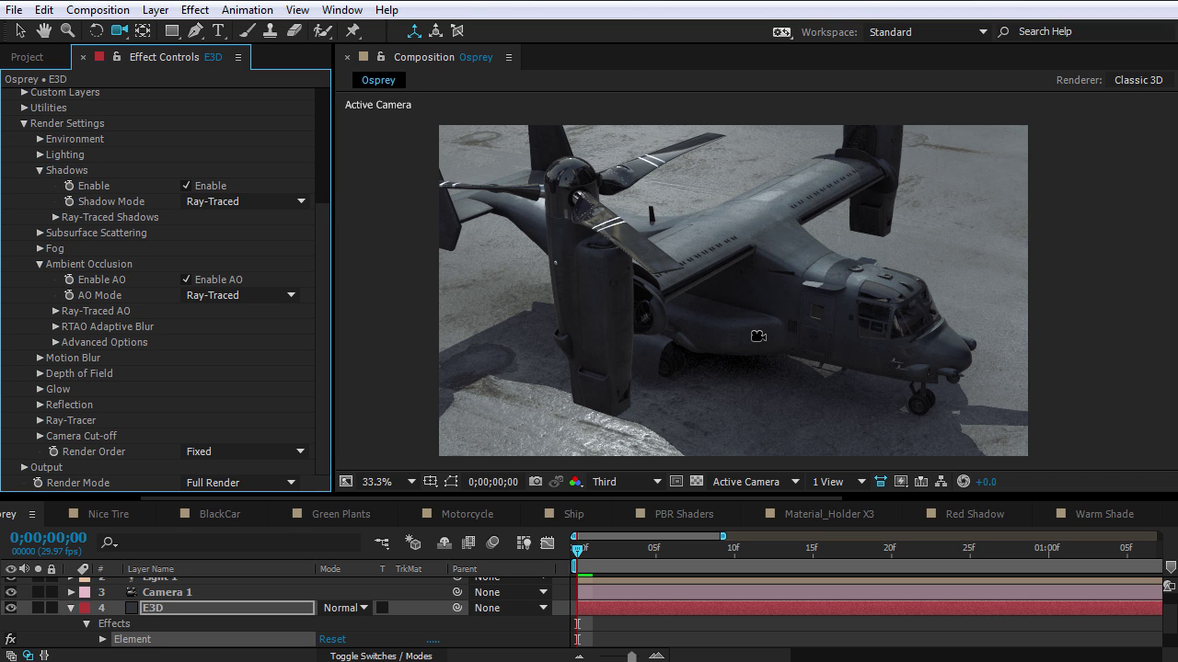
left_click(225, 484)
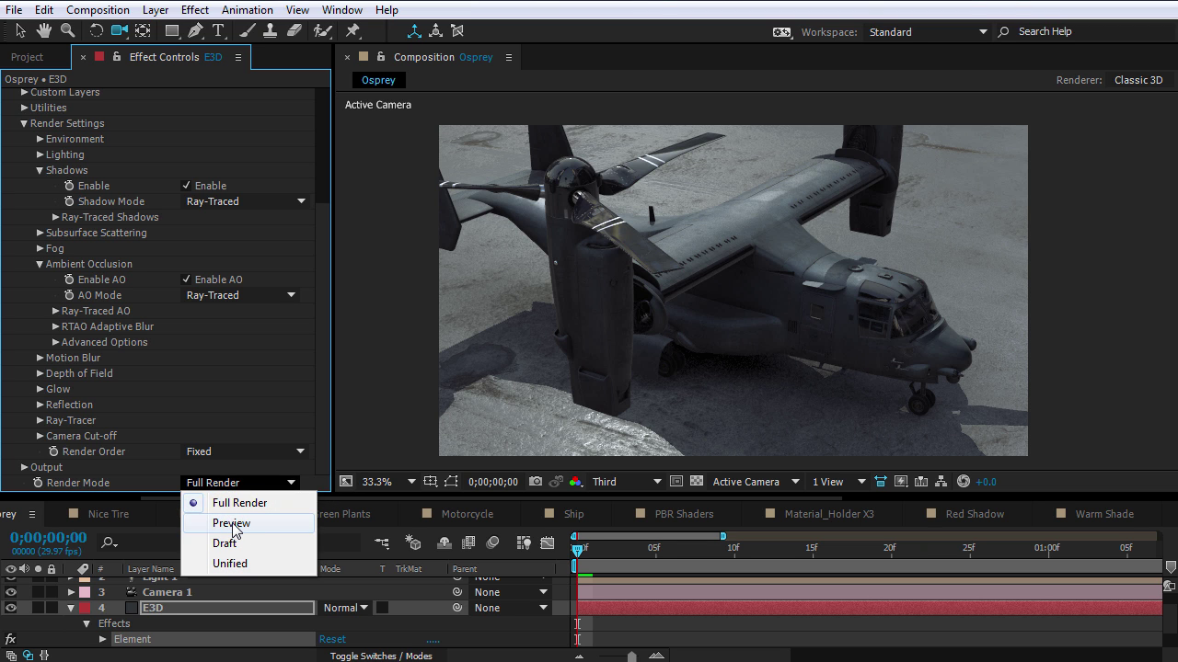
left_click(231, 523)
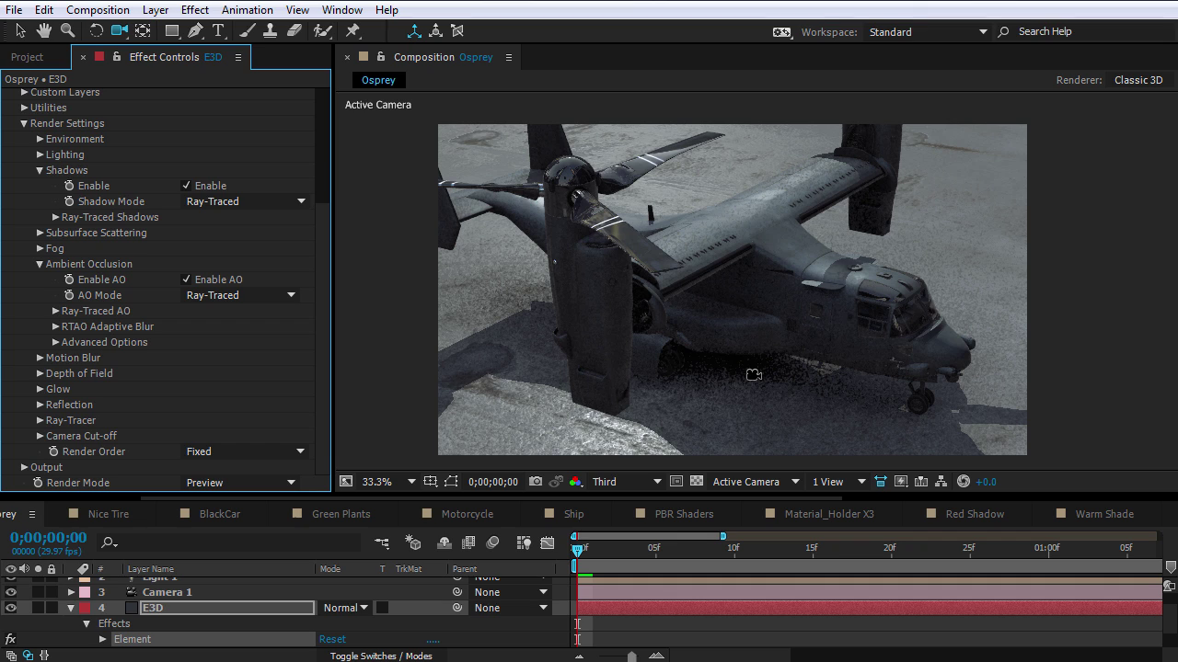
mouse_move(773, 383)
left_mouse_down()
mouse_move(739, 388)
mouse_move(768, 391)
left_mouse_up()
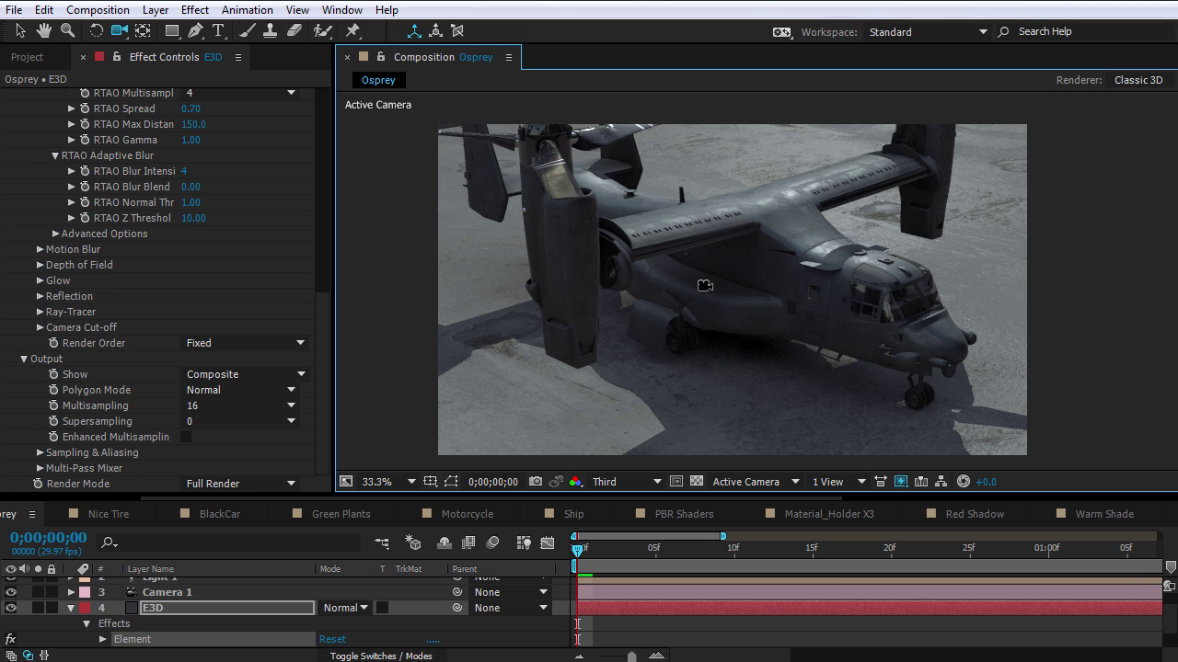
mouse_move(718, 289)
left_mouse_down()
mouse_move(731, 299)
mouse_move(718, 303)
left_mouse_up()
left_click_drag(821, 257, 694, 297)
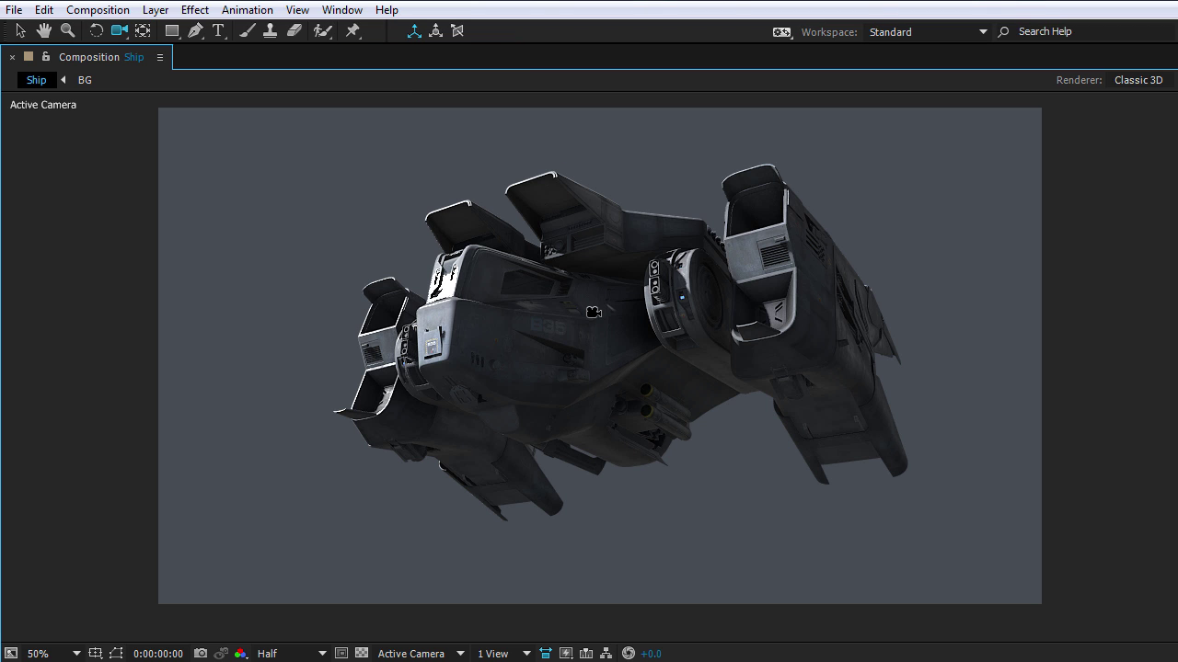
Open the Scene Setup of the Ship composition and view the fighter model from several angles.
key("grave")
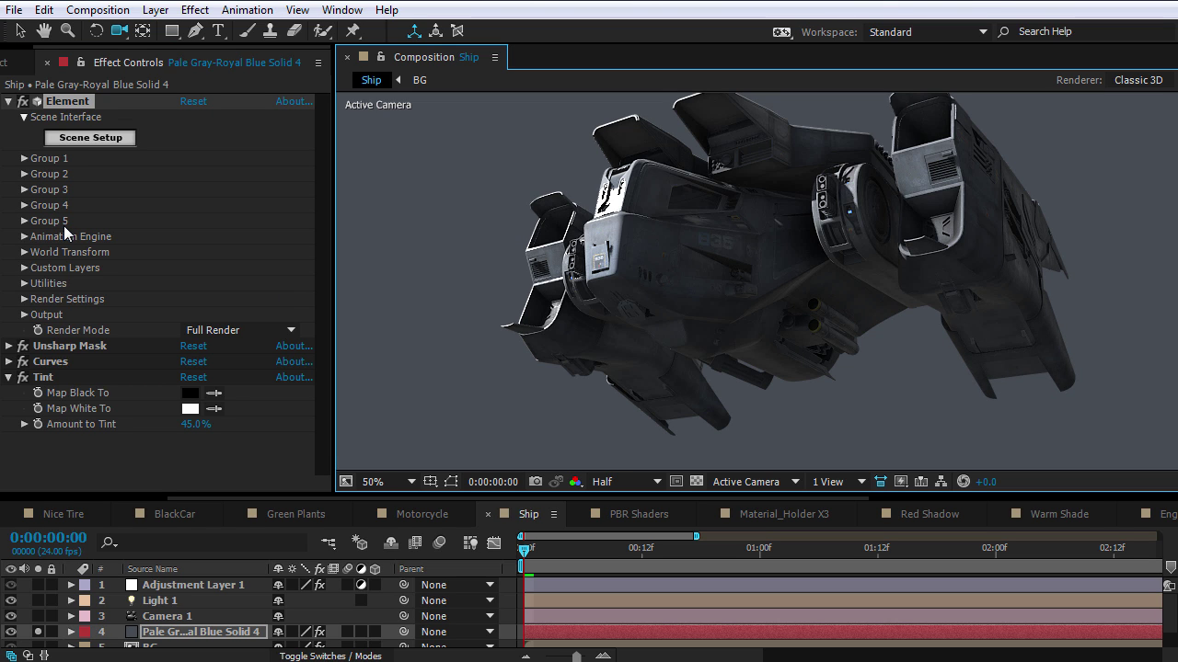
left_click(109, 140)
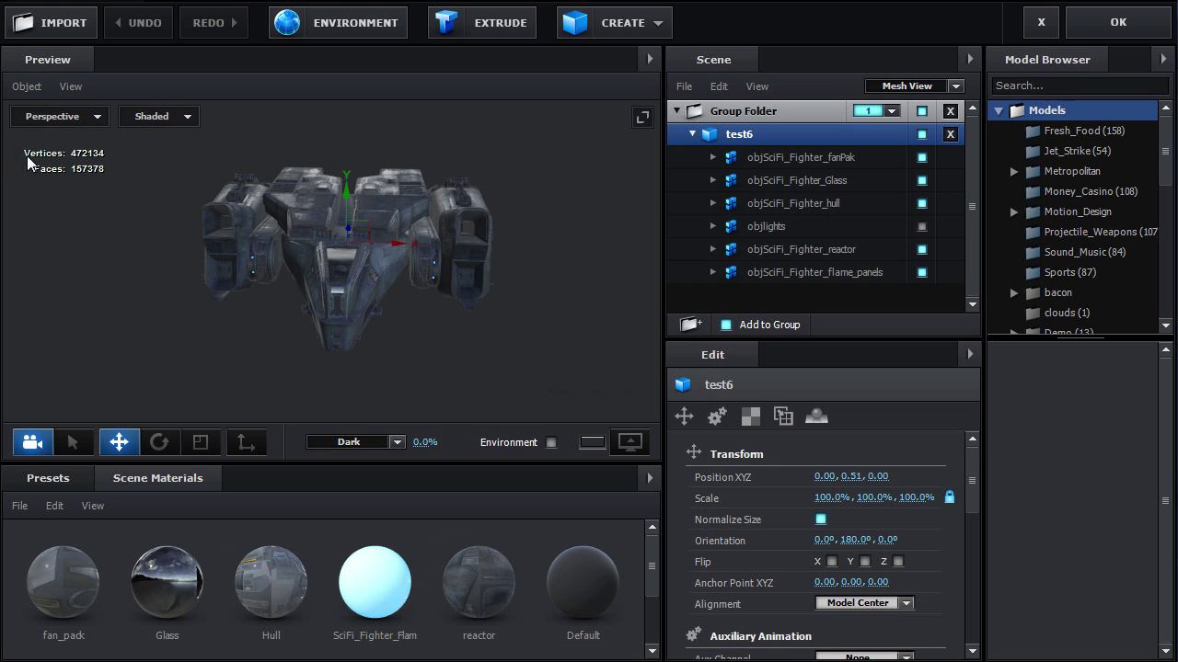
left_click_drag(552, 308, 473, 230)
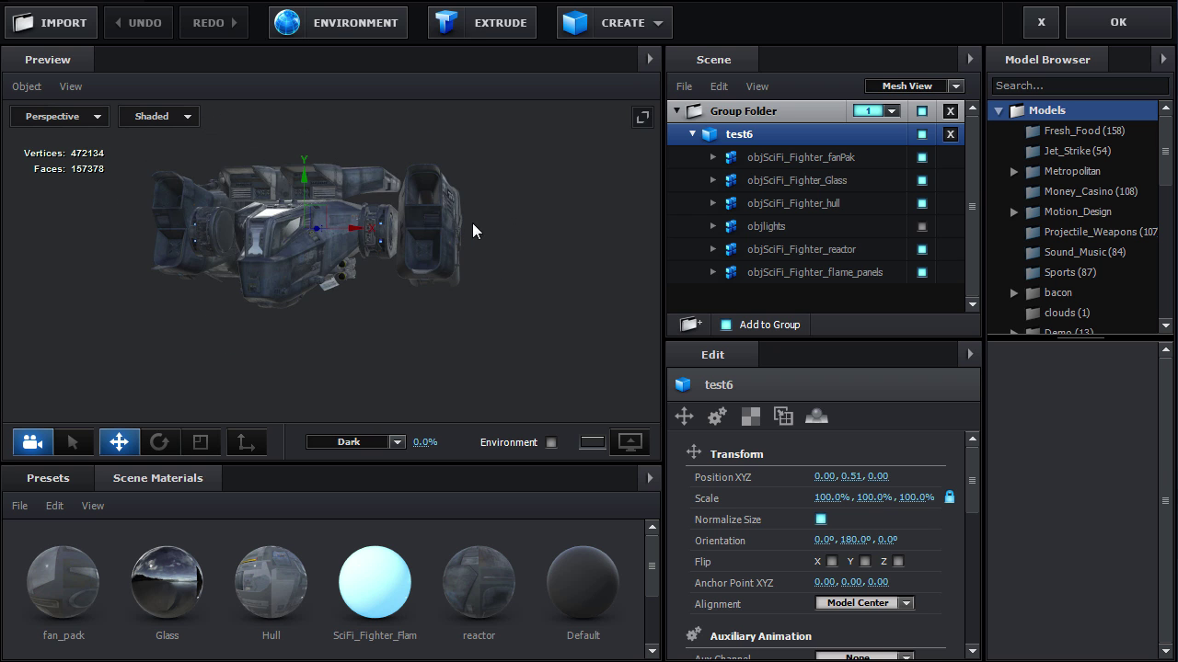
mouse_move(451, 177)
left_mouse_down()
mouse_move(439, 210)
mouse_move(475, 282)
mouse_move(448, 323)
left_mouse_up()
Select the objSciFi_Fighter_reactor mesh on the model, try moving it, and undo the move.
left_click(424, 196)
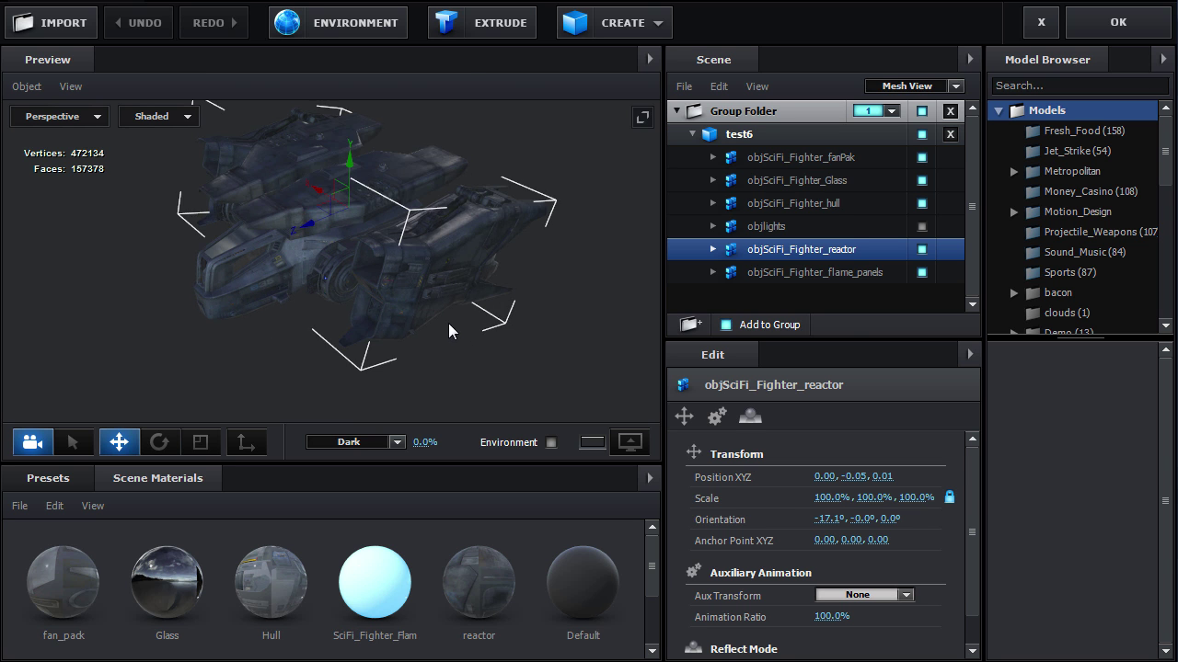
left_click_drag(354, 177, 199, 412)
key("ctrl+z")
Try rotating the objSciFi_Fighter_reactor mesh with the rotation gizmo, undoing each rotation.
key("e")
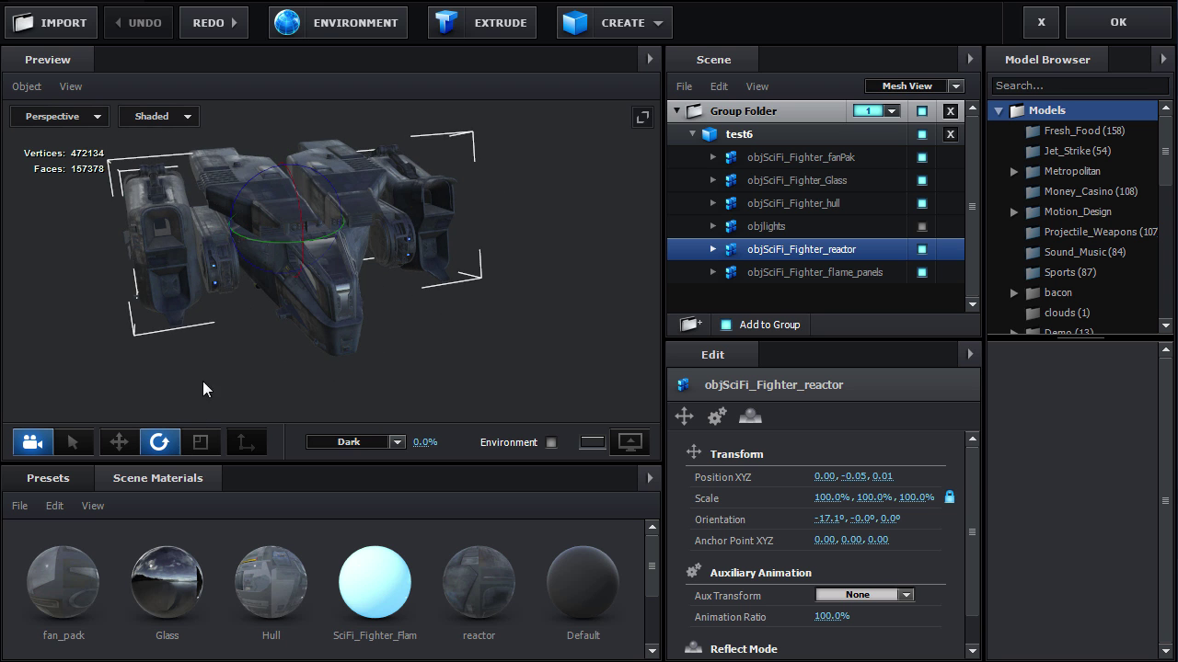
left_click_drag(299, 196, 282, 162)
left_click(145, 23)
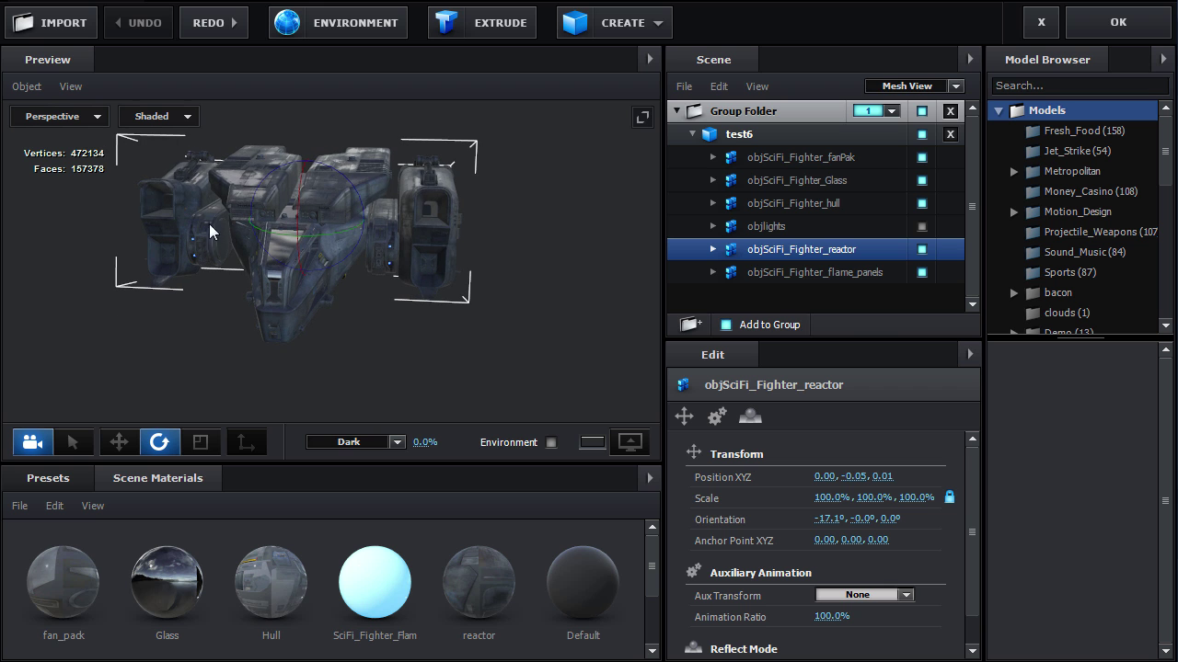
left_click_drag(297, 214, 257, 174)
left_click(145, 34)
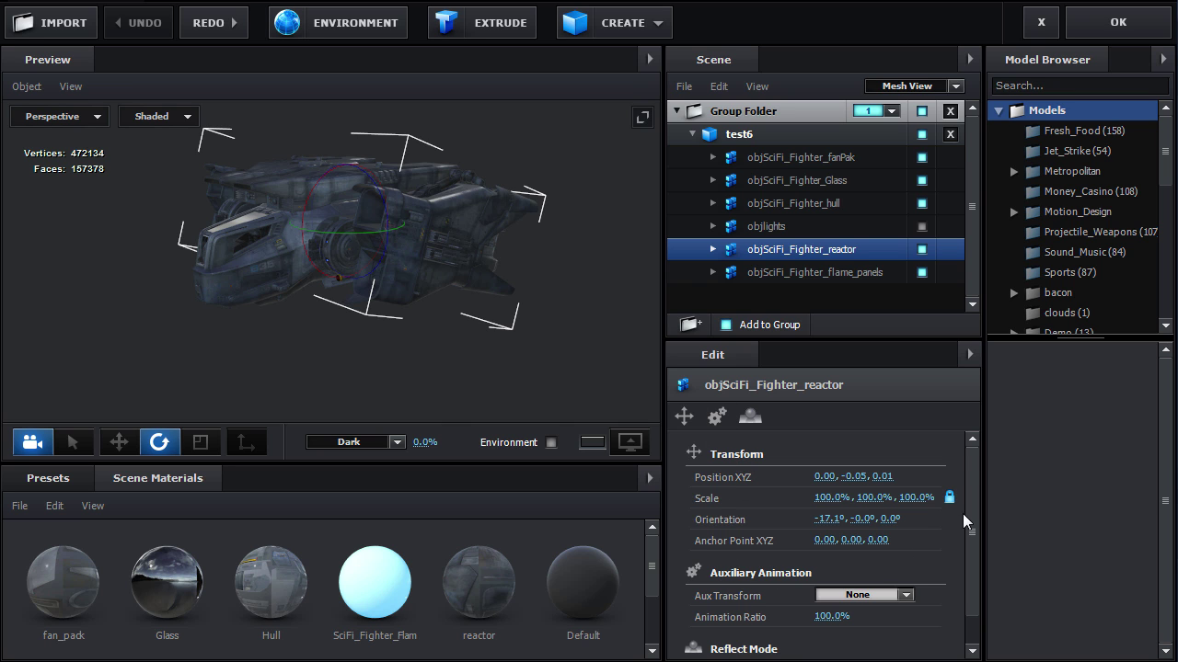
Assign the objSciFi_Fighter_reactor mesh's Aux Transform to Channel 1 and apply the scene setup.
scroll(972, 518, "down", 2)
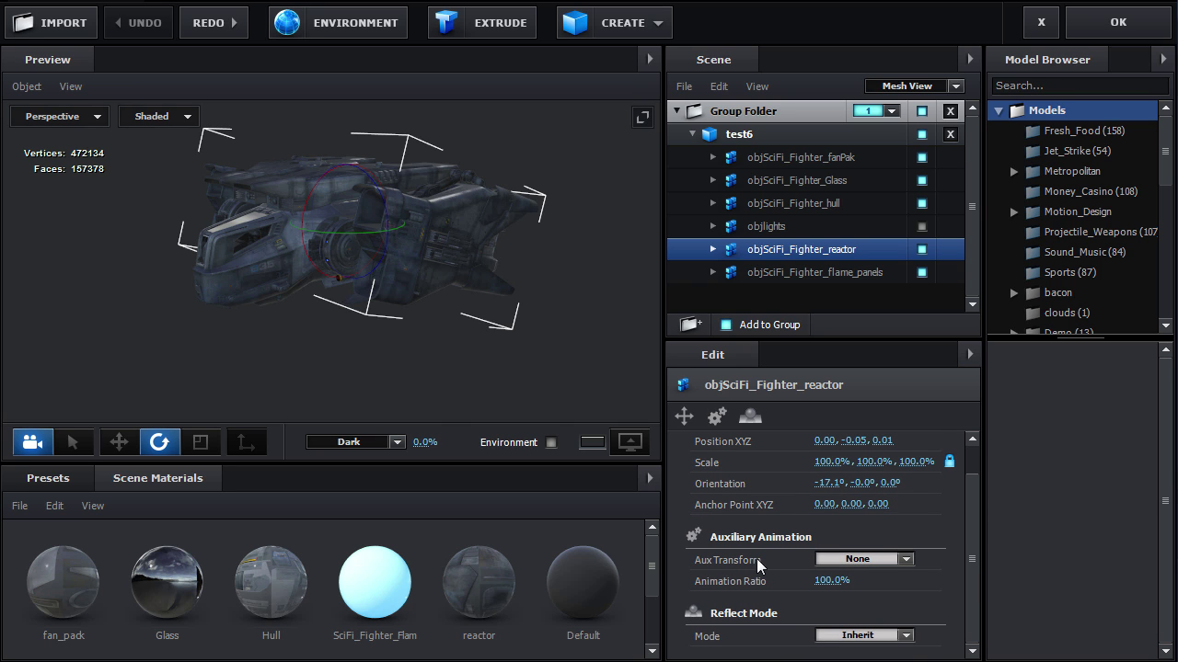
left_click(865, 560)
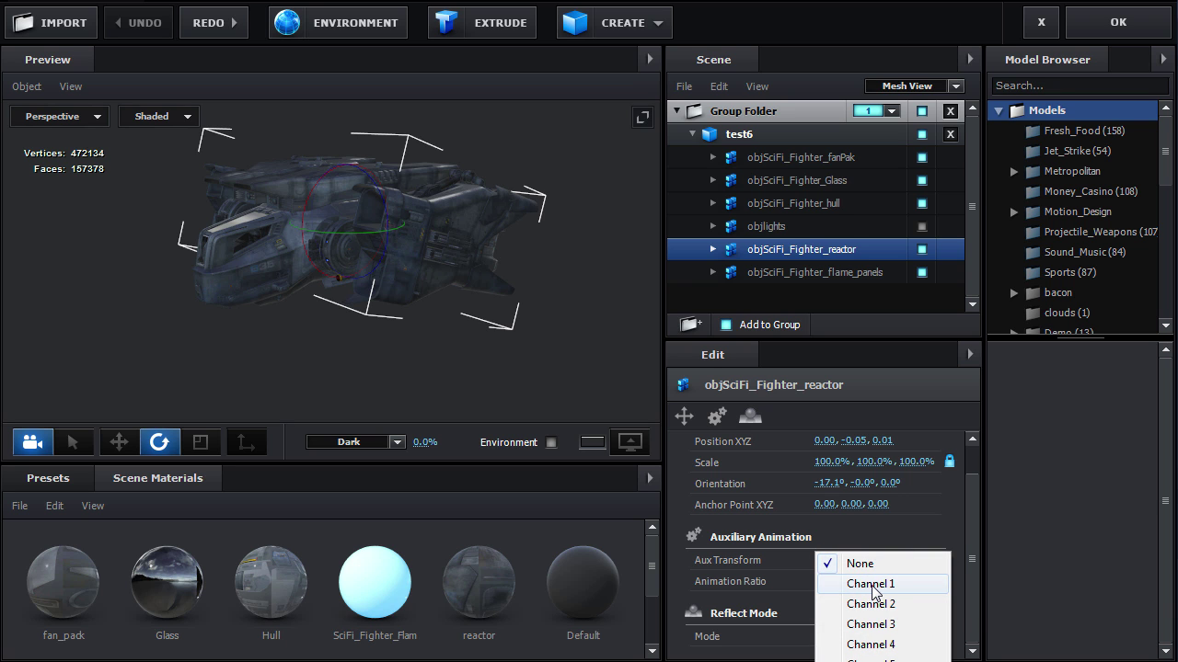
left_click(869, 584)
left_click_drag(406, 376, 454, 355)
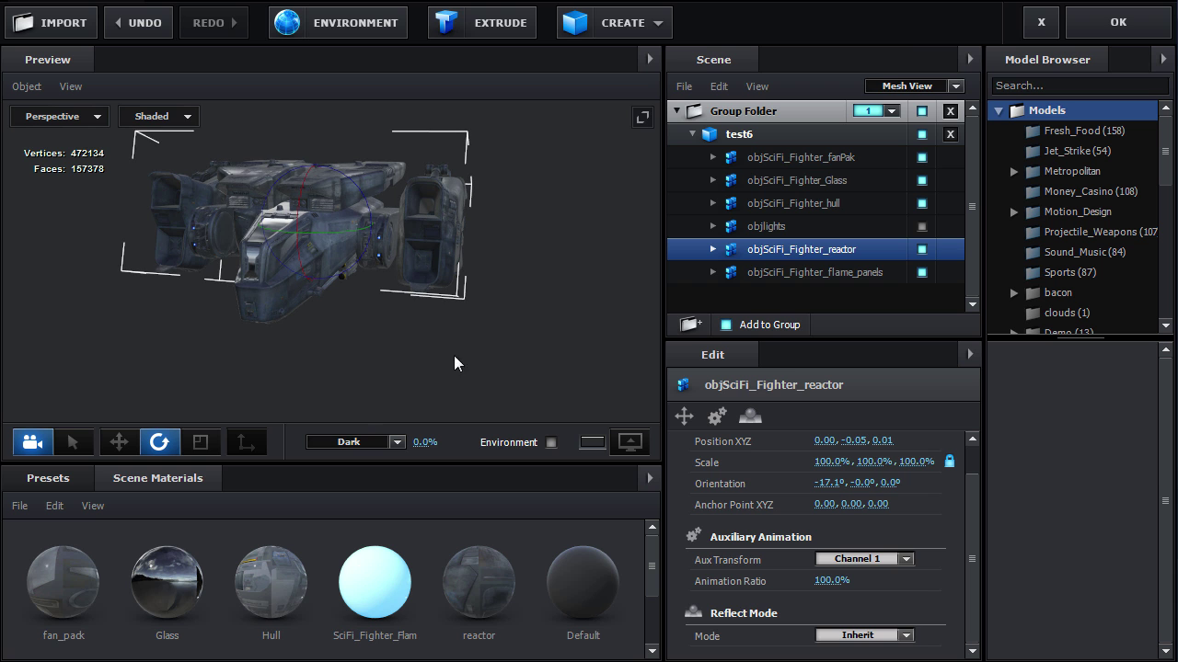
left_click(1117, 27)
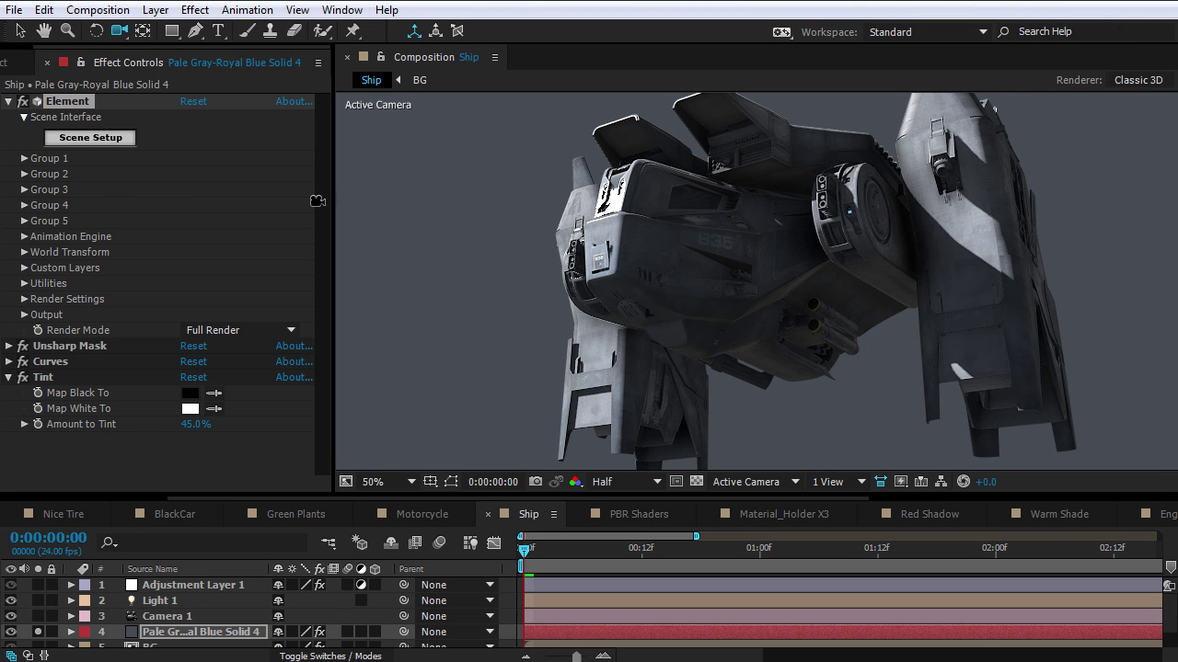
Try setting Group 1's Aux Channel 1 X rotation to 292° to turn the ship's reactors, and undo it.
left_click(25, 159)
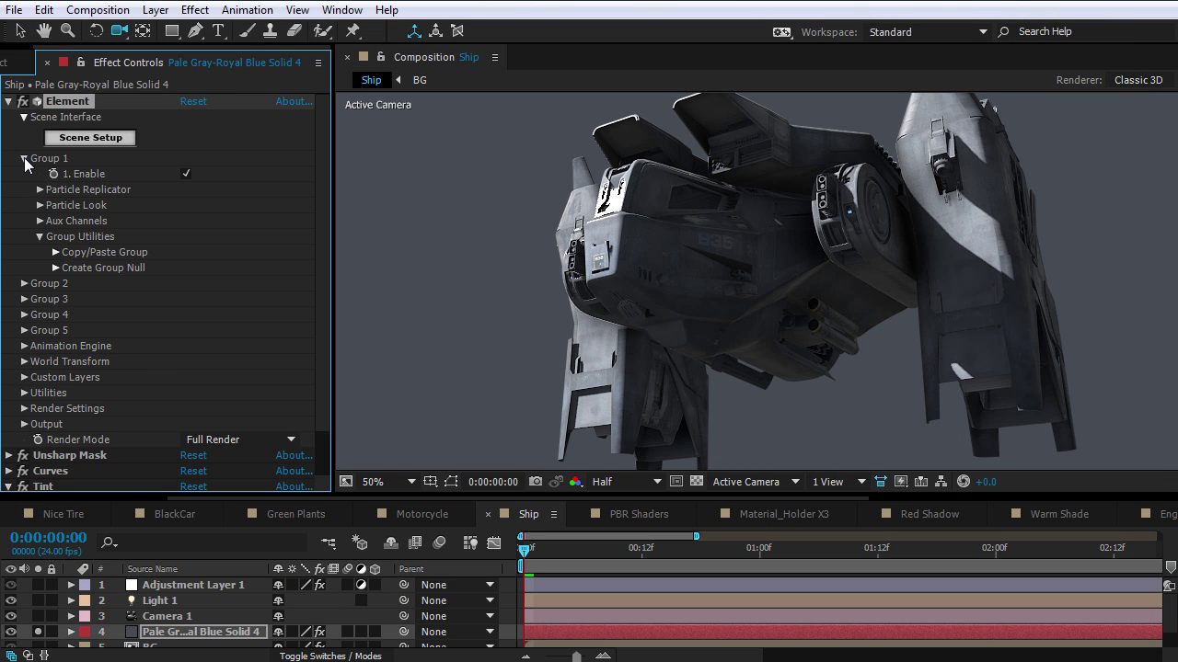
left_click(37, 221)
scroll(112, 213, "down", 1)
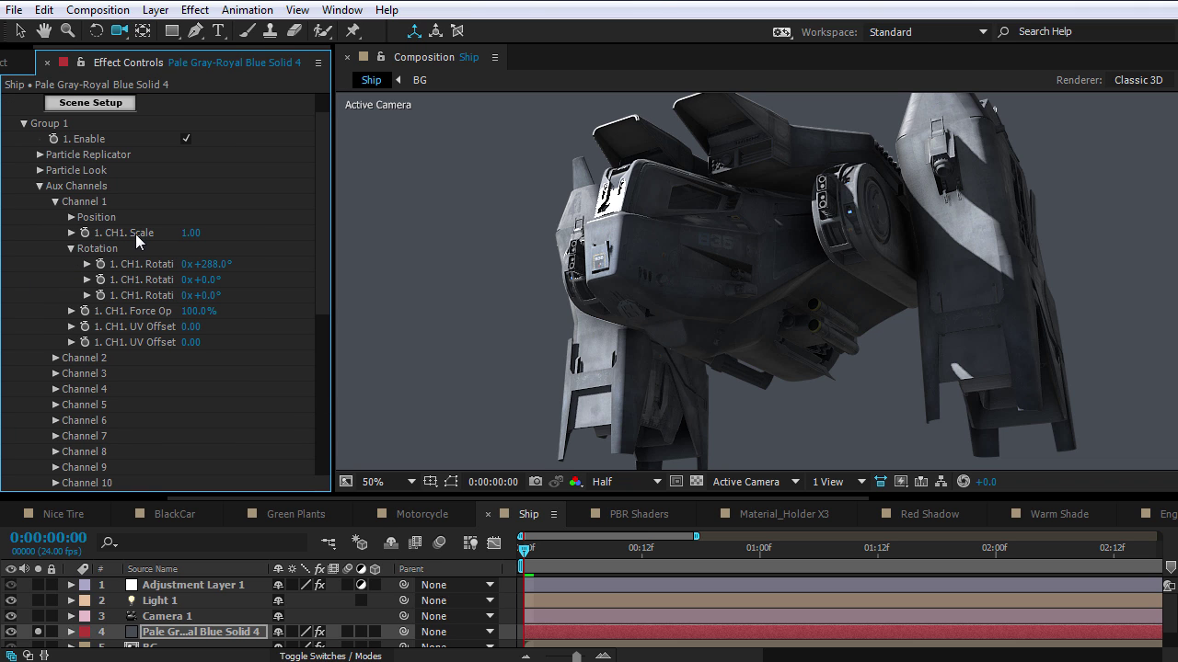
left_click_drag(191, 244, 219, 250)
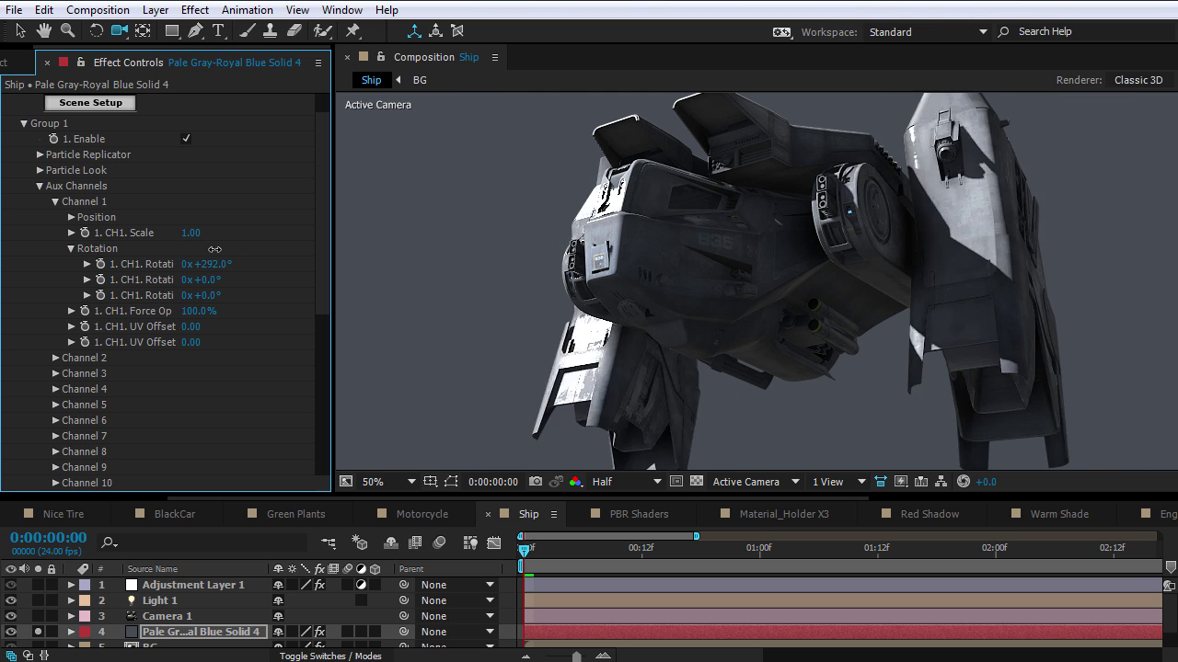
key("ctrl+z")
left_click_drag(208, 311, 219, 311)
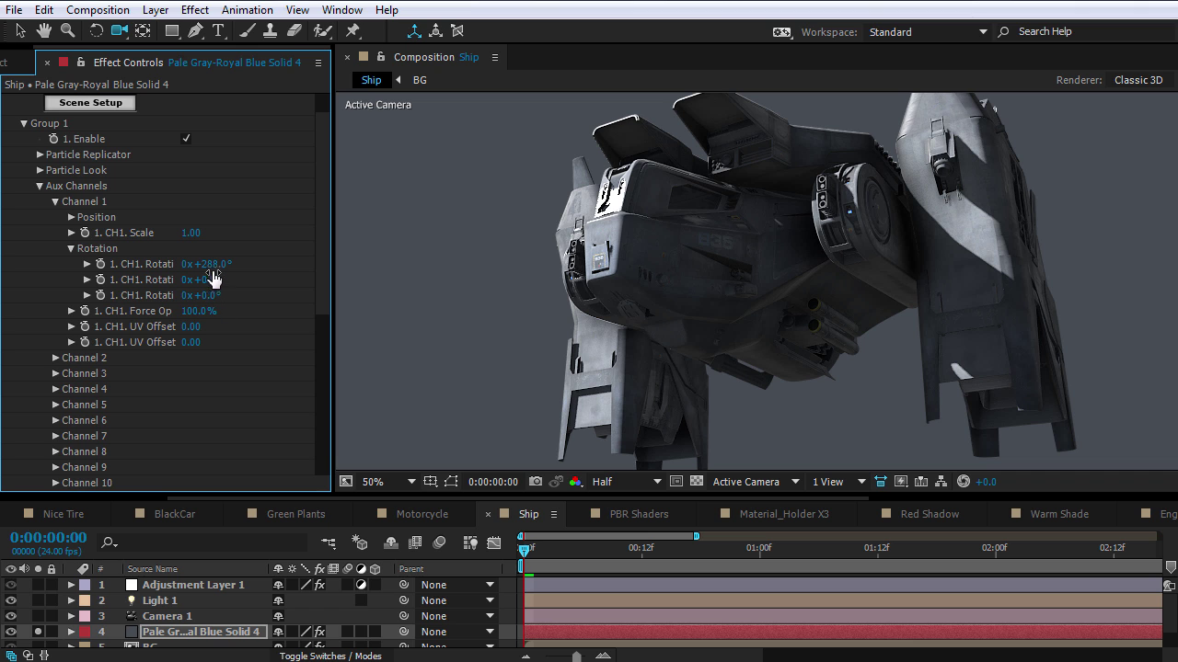
Swing the ship's reactors through different angles, including 323°, using the Channel 1 X rotation, and reframe the camera.
left_click_drag(204, 264, 209, 233)
left_click_drag(722, 167, 711, 245)
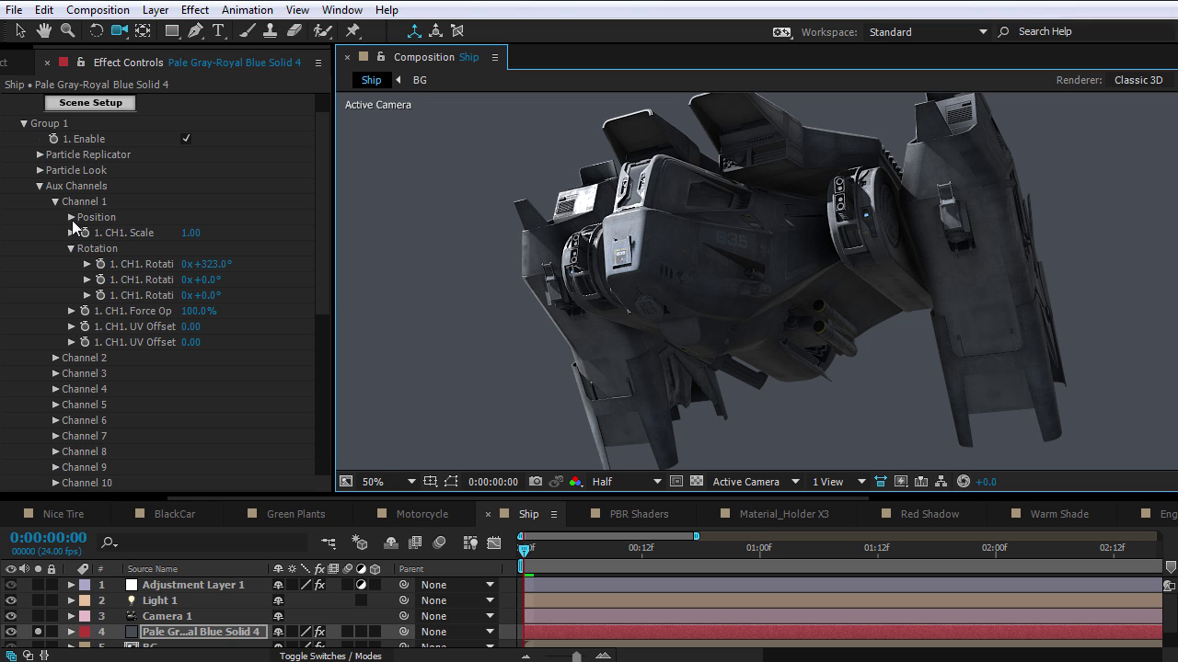
left_click_drag(208, 279, 452, 211)
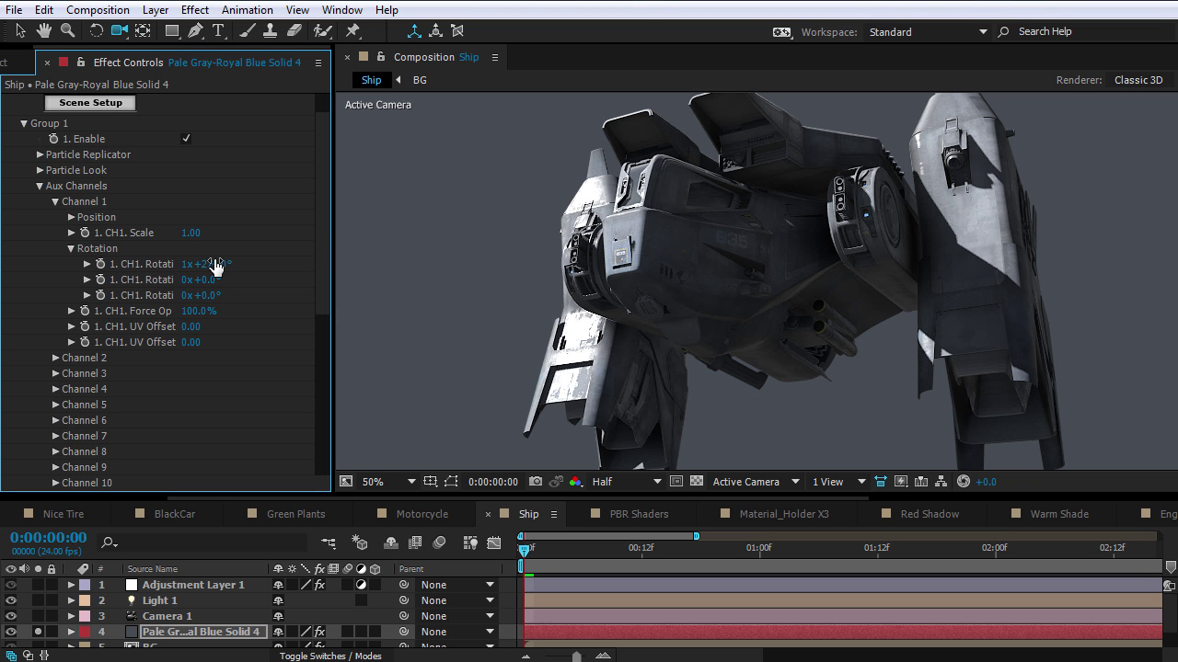
Examine the ship from another camera angle in the enlarged composition view and preview the reactor rotation animation.
key("grave")
left_click_drag(628, 312, 588, 393)
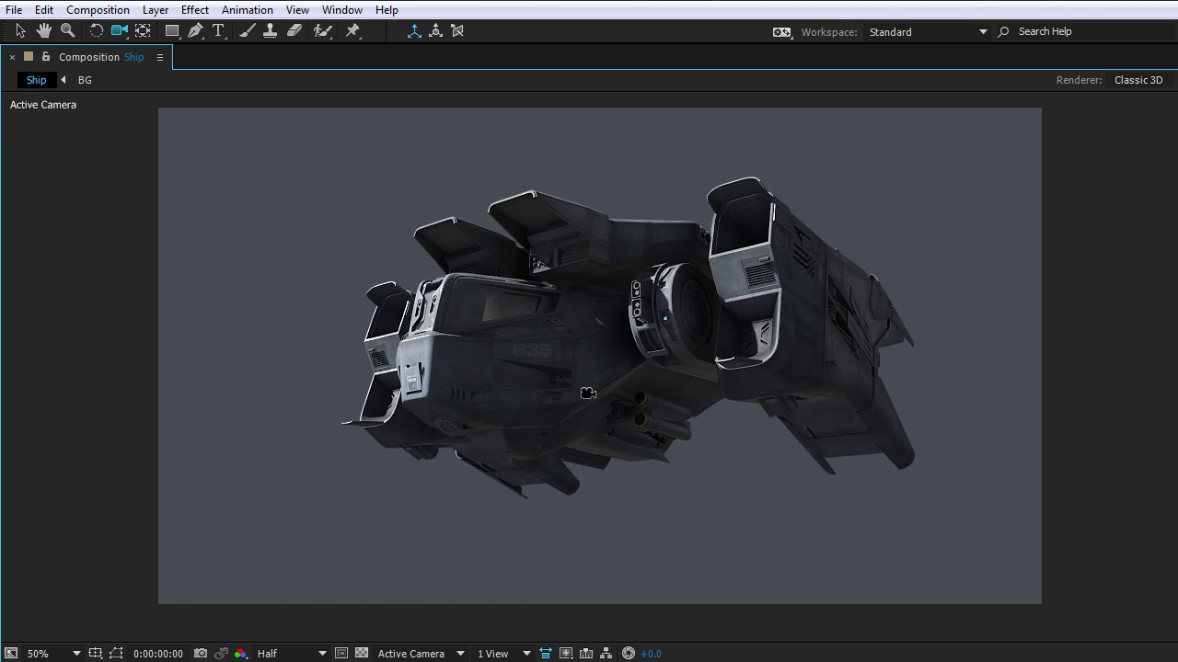
key("grave")
key("space")
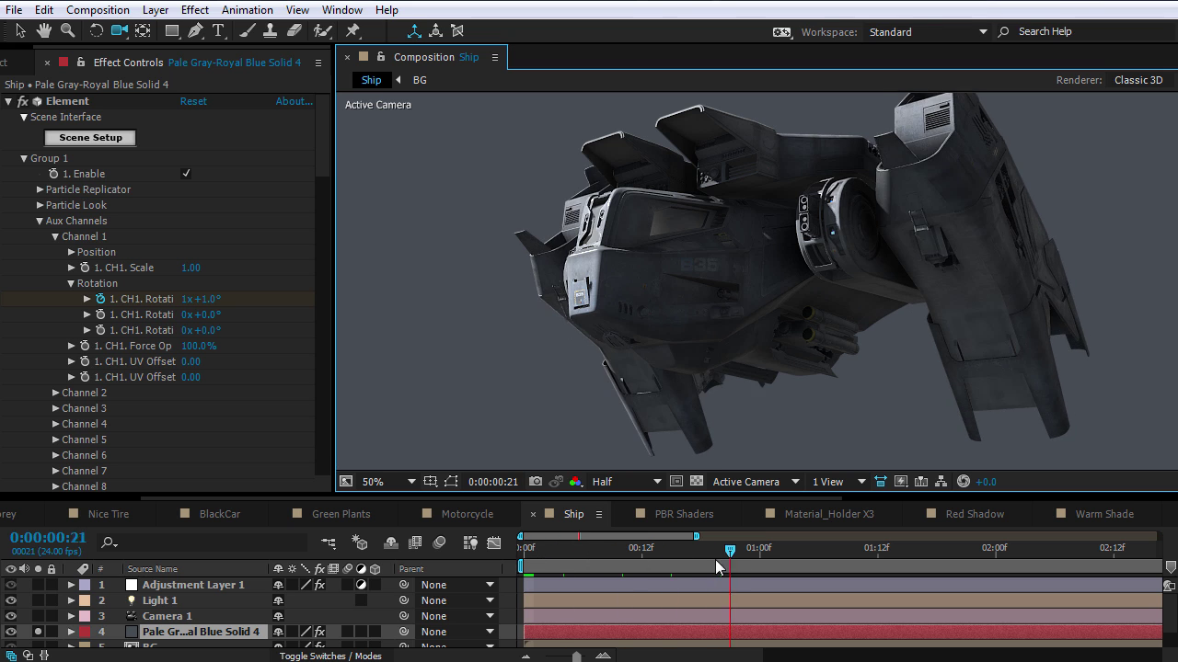
Keyframe Group 1's Particle Replicator position, starting at Position XY 960, 698 and Position Z 260, and preview the flight.
left_click(39, 190)
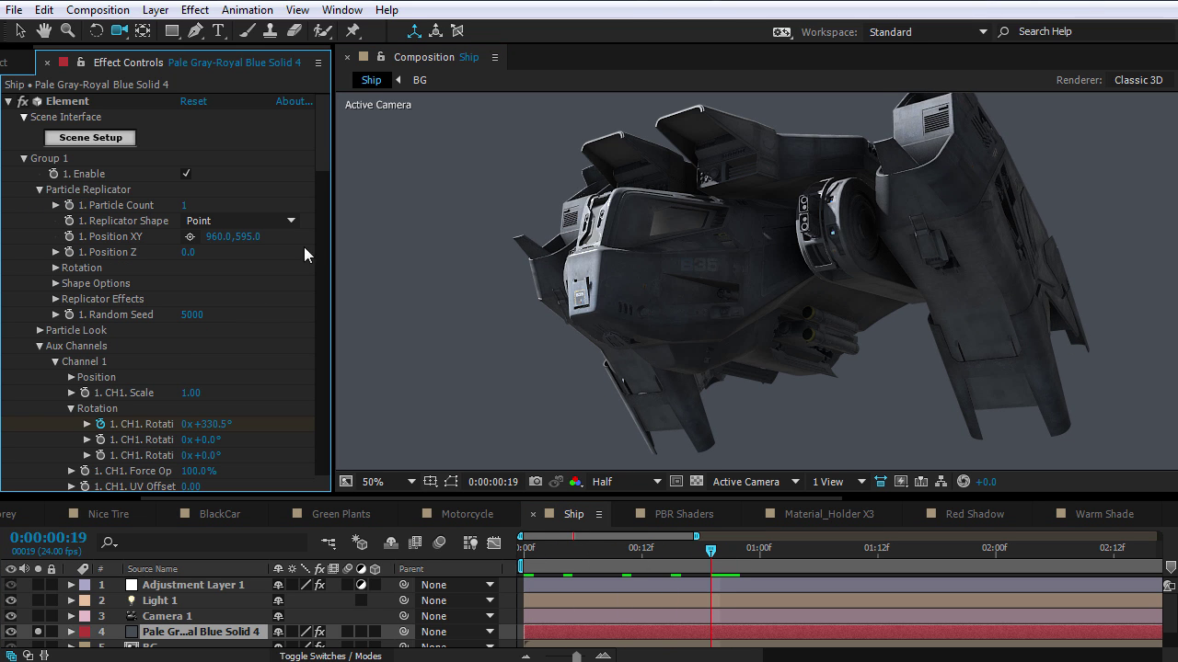
mouse_move(253, 239)
left_mouse_down()
mouse_move(225, 241)
mouse_move(265, 241)
left_mouse_up()
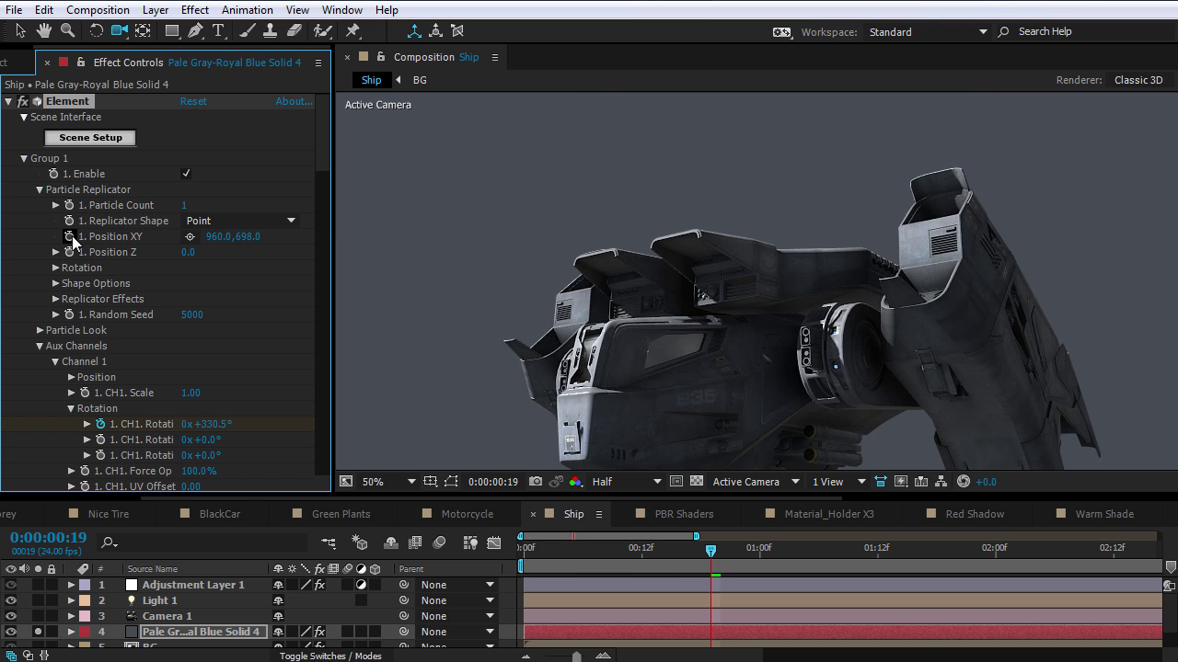
key("Home")
key("grave")
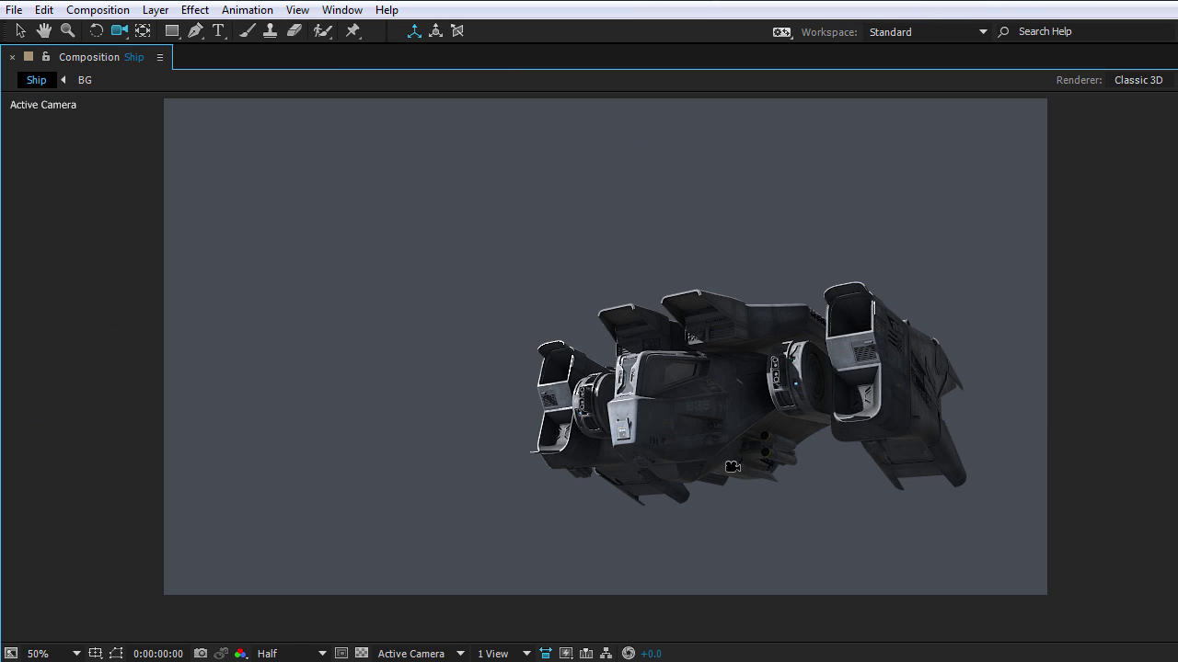
key("grave")
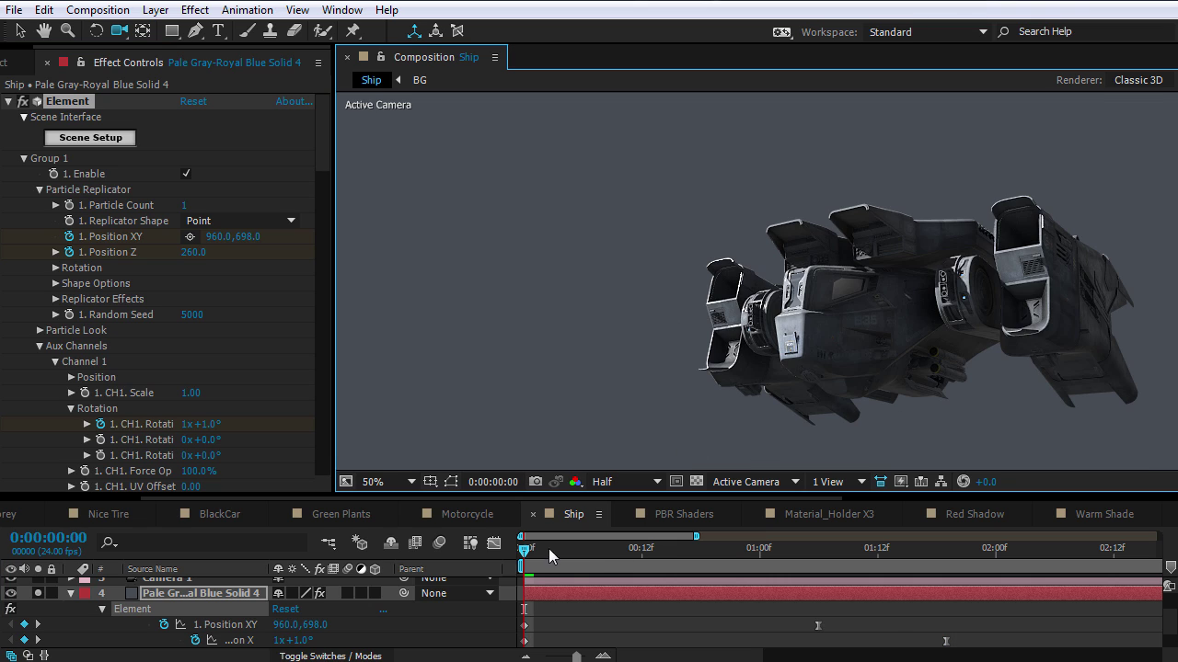
key("space")
left_click_drag(705, 540, 847, 552)
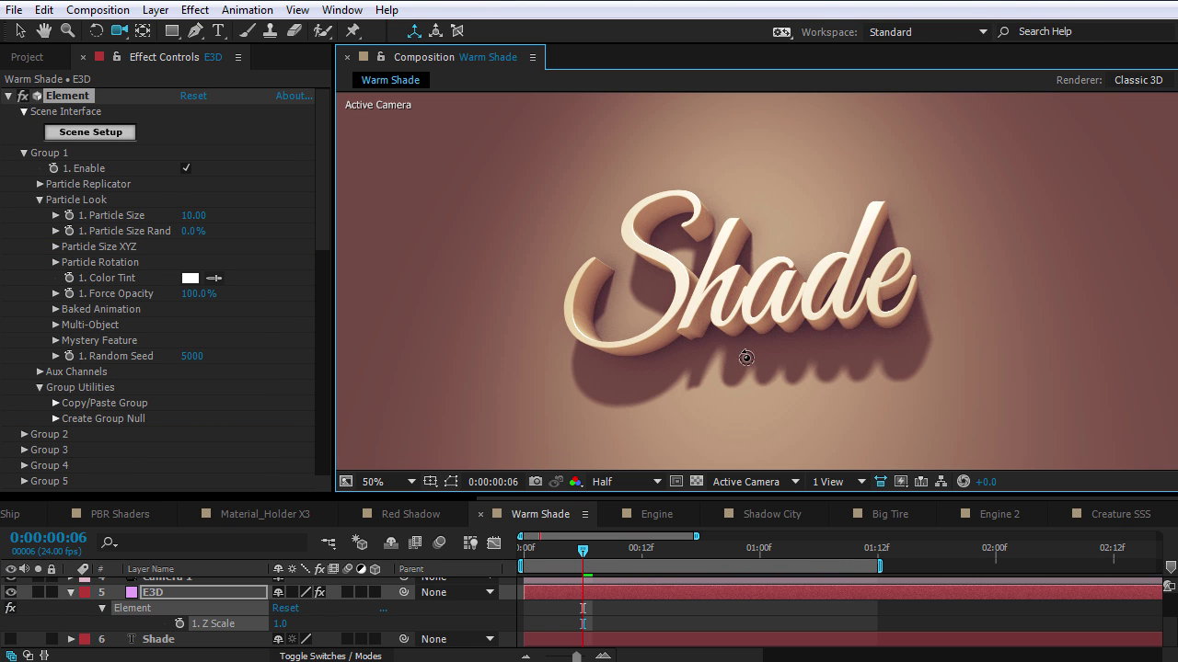
Open the Warm Shade composition's Scene Setup, list the scene in Mesh View, and select the Extrusion Model's Path 0.
left_click(108, 138)
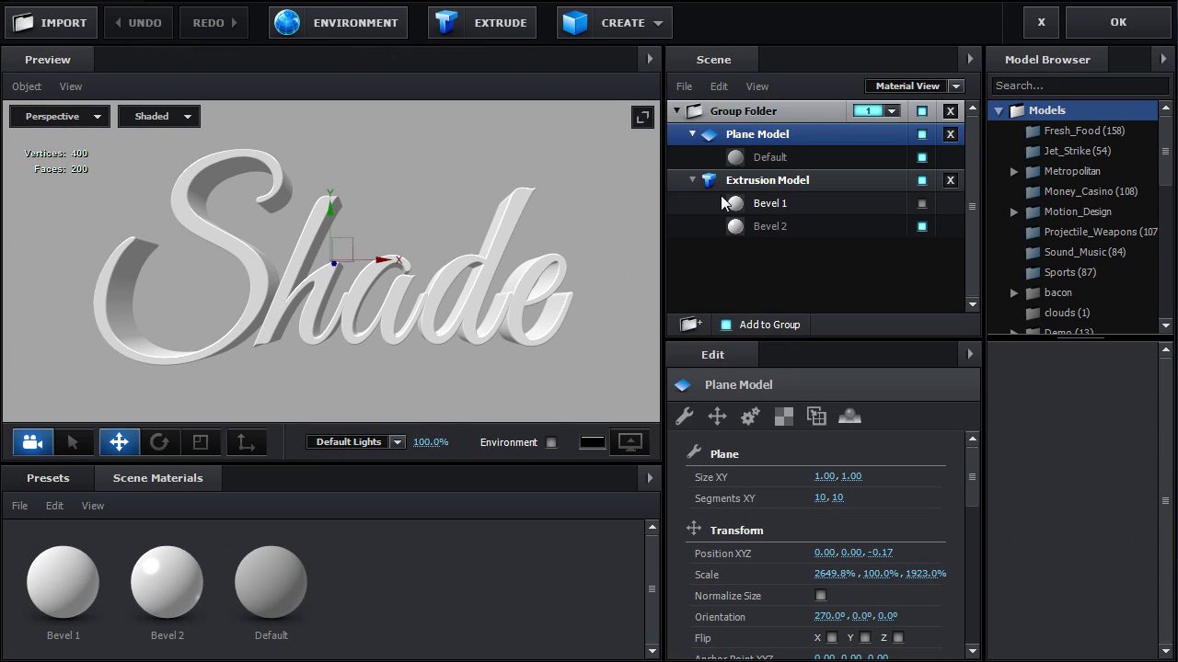
left_click_drag(256, 315, 438, 336)
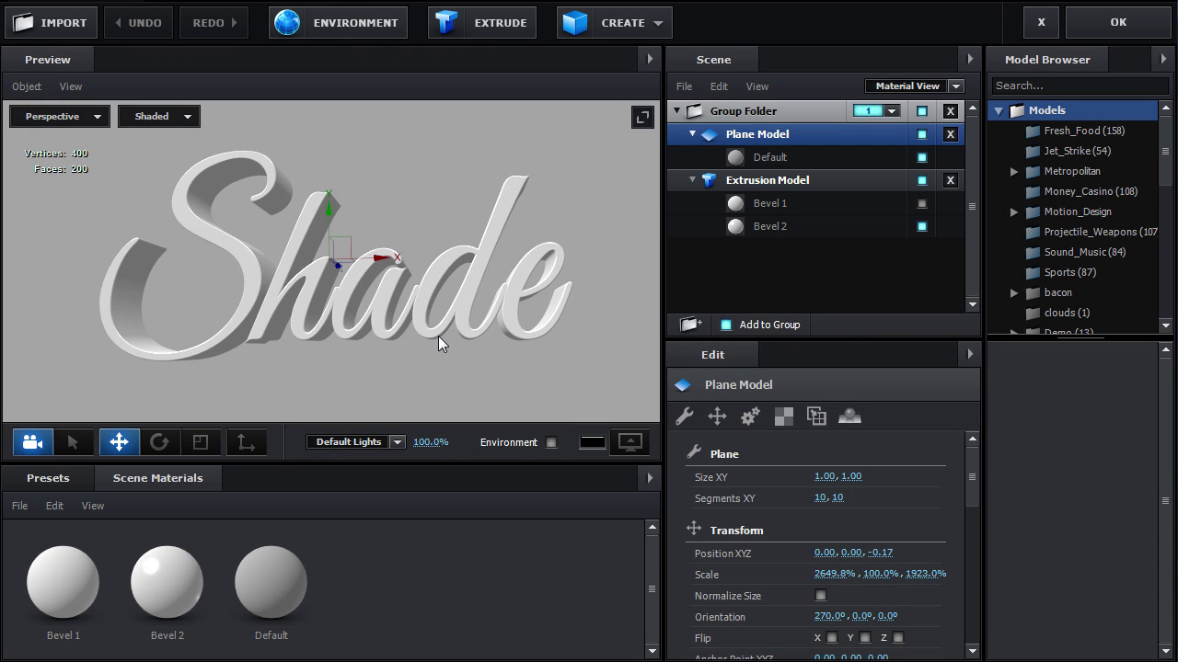
left_click(898, 89)
left_click(905, 109)
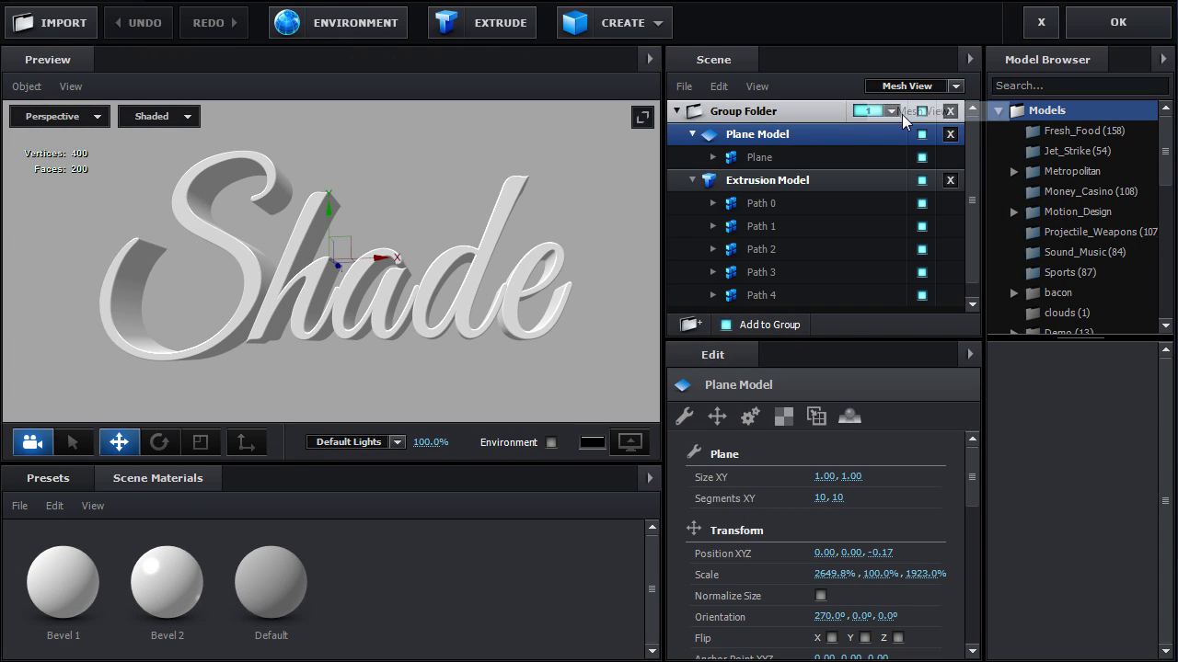
left_click(754, 181)
left_click(765, 203)
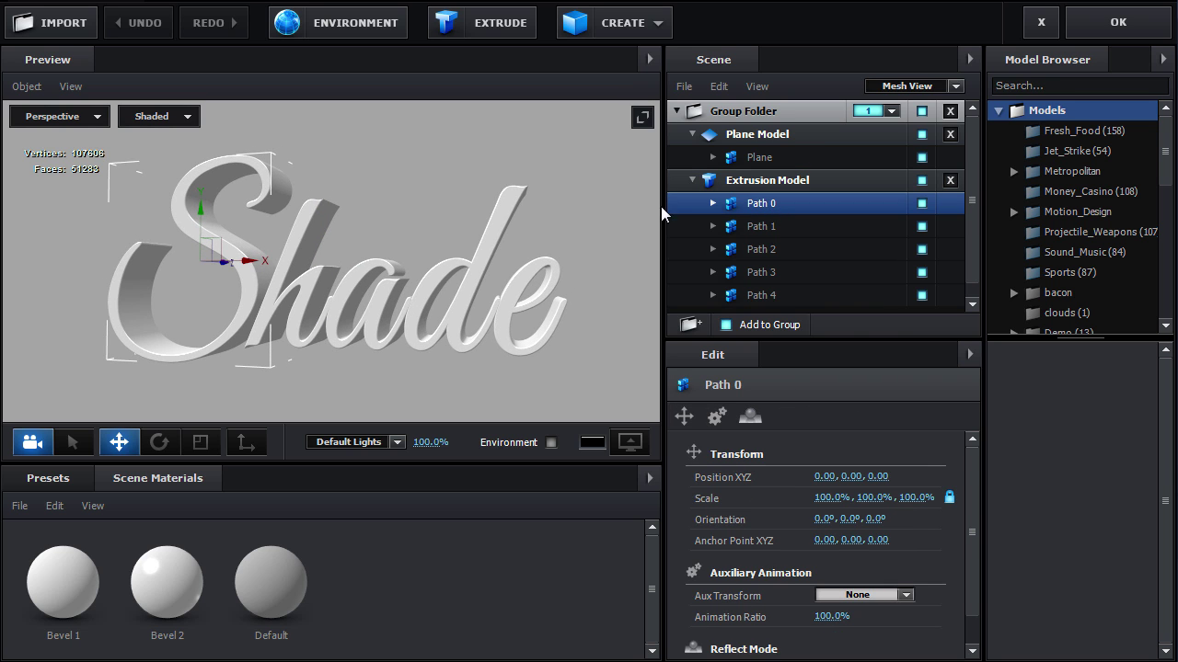
Assign Path 0's Aux Transform to Channel 1 and apply the scene setup.
left_click(716, 417)
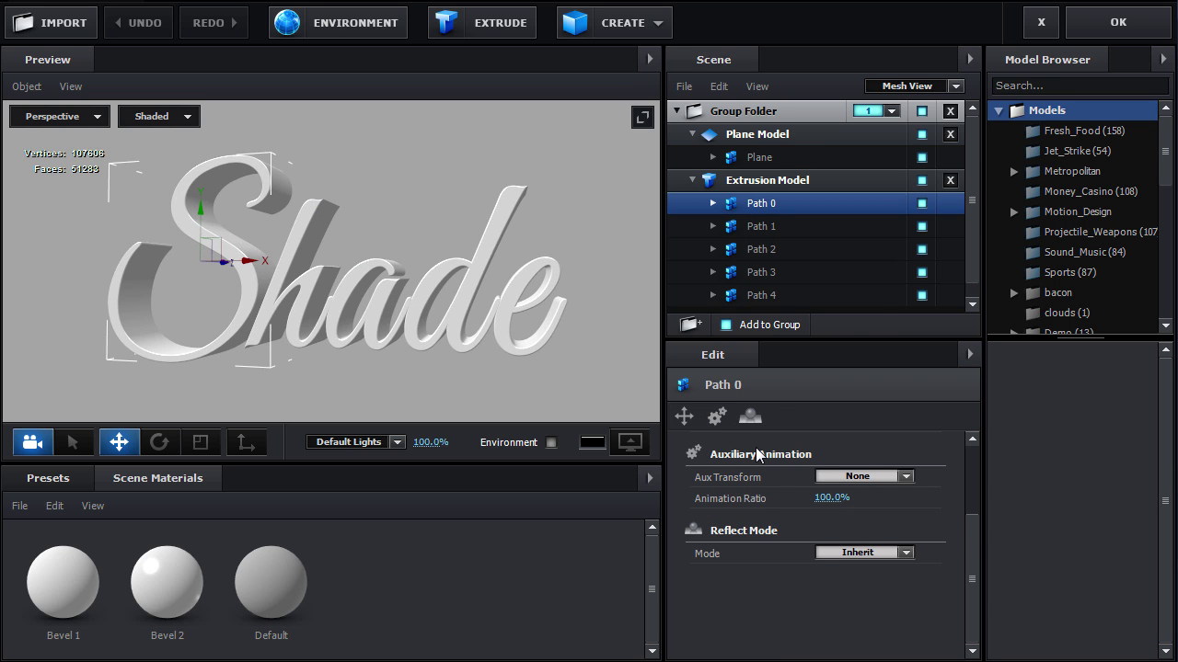
left_click(855, 476)
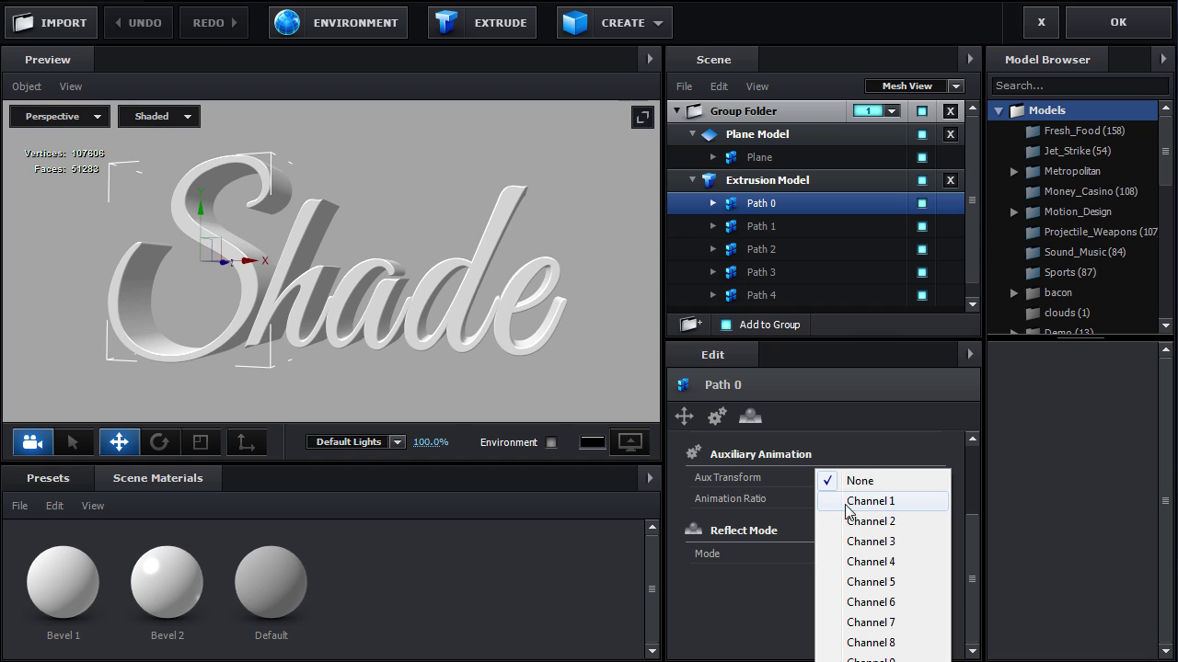
left_click(890, 504)
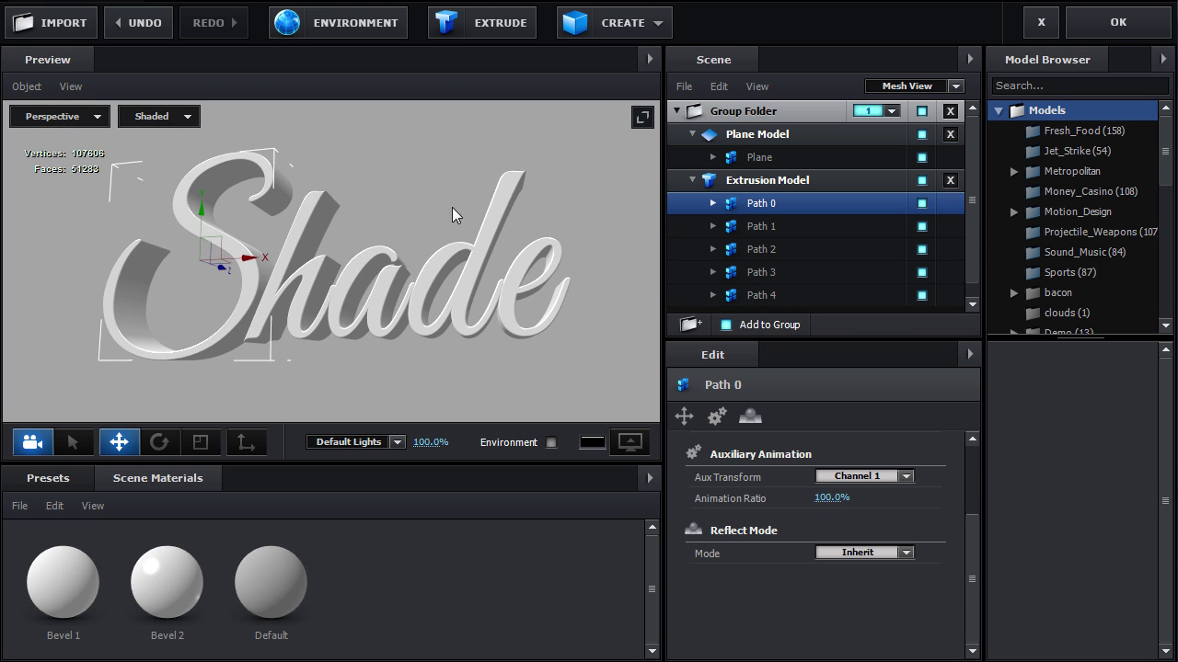
left_click(1100, 29)
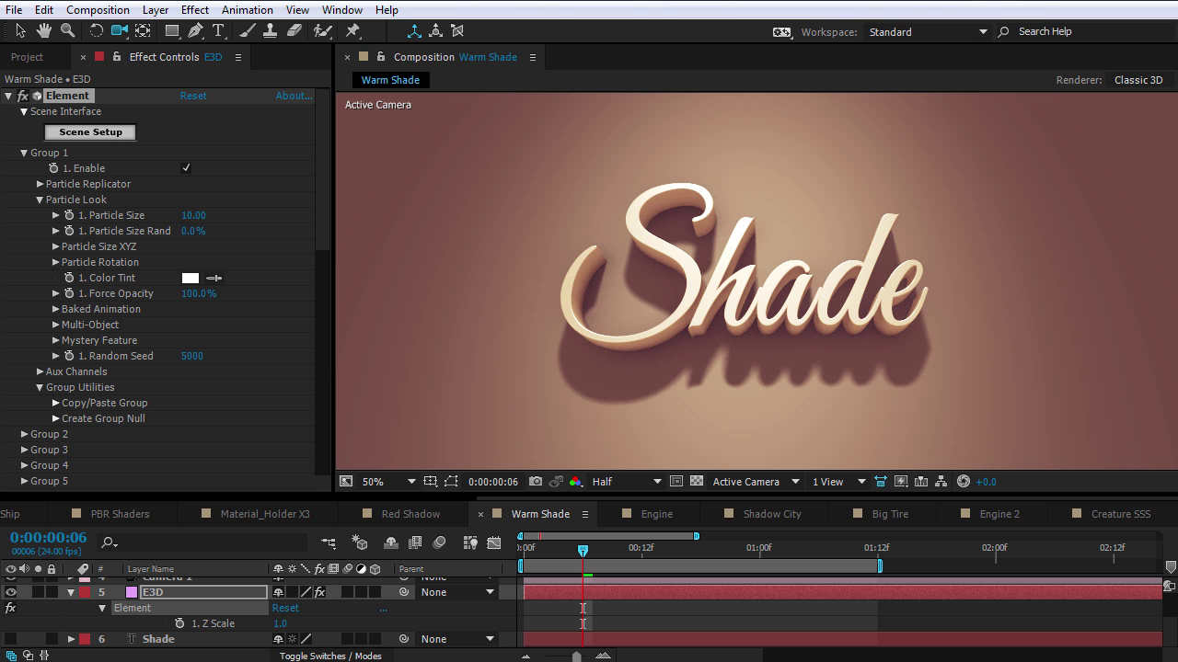
Rotate the letter S through Group 1's Aux Channel 1 by 30° on X and -22° on Y.
left_click(39, 200)
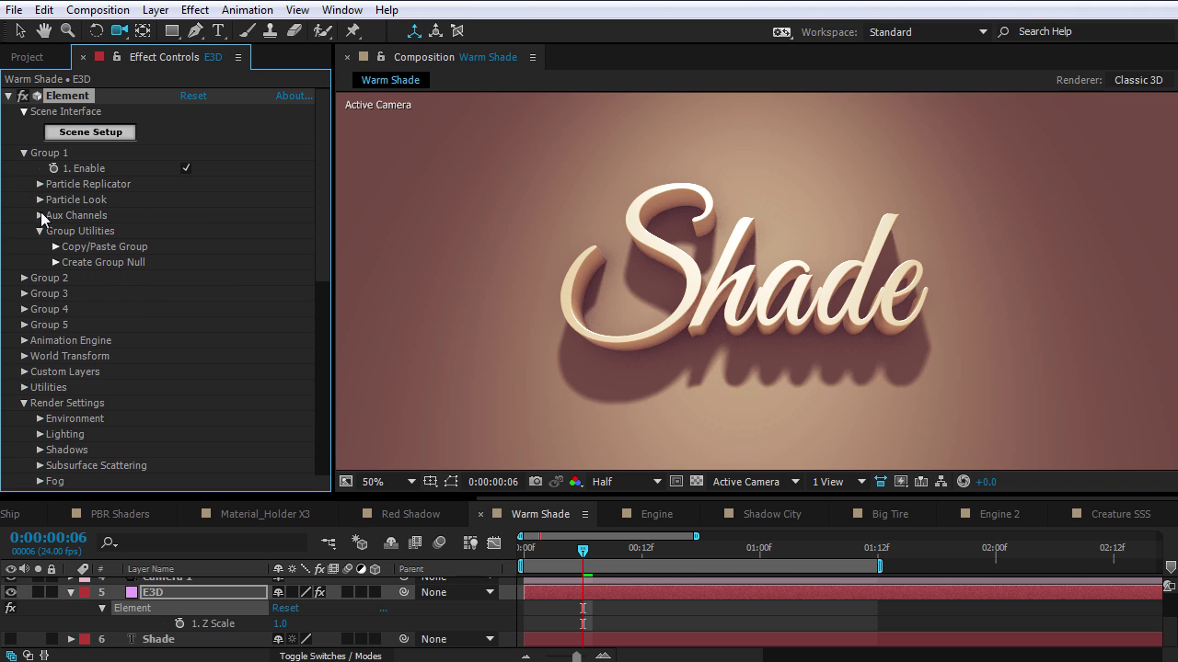
left_click(40, 216)
left_click(56, 230)
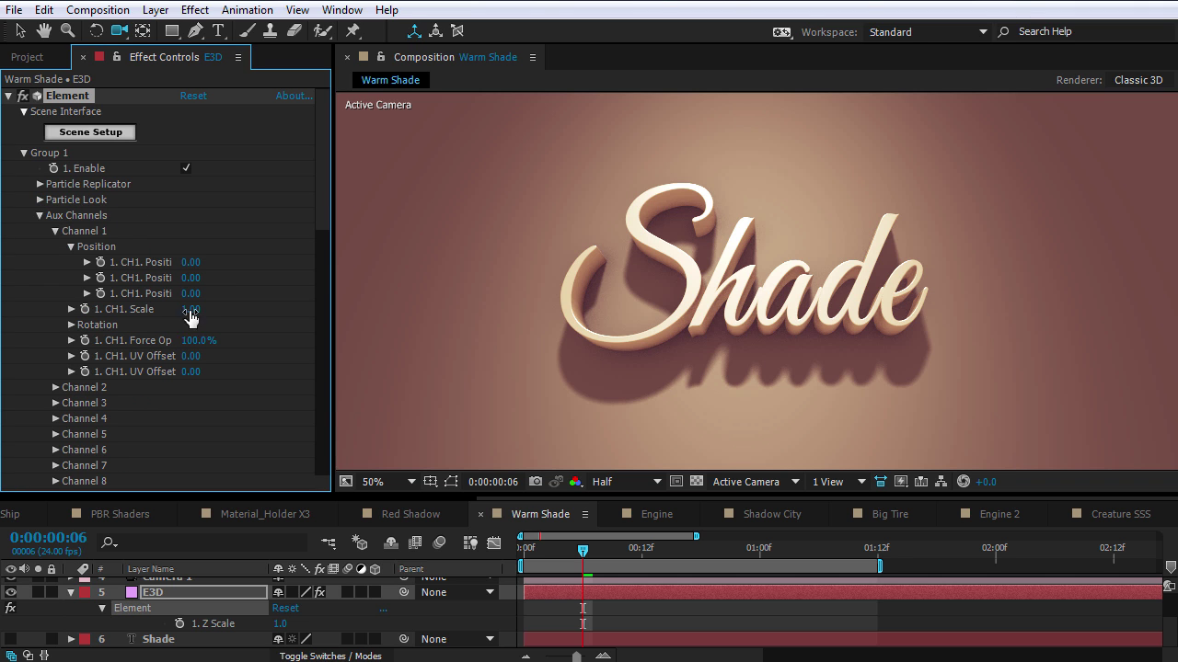
left_click(71, 325)
left_click_drag(207, 340, 185, 359)
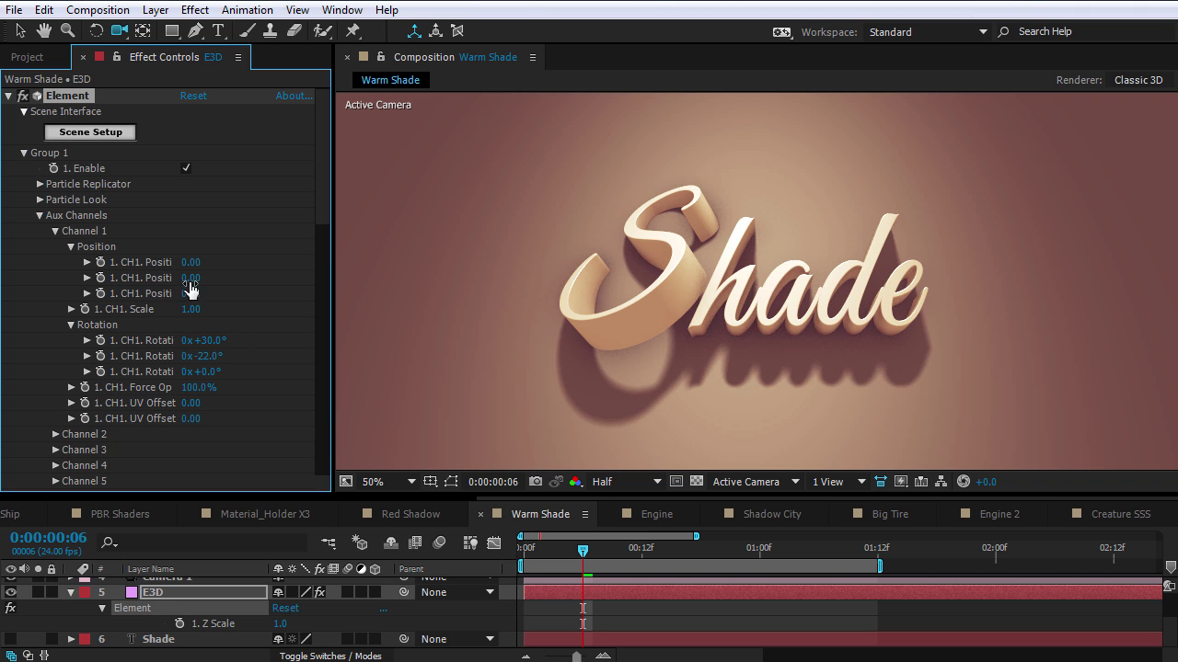
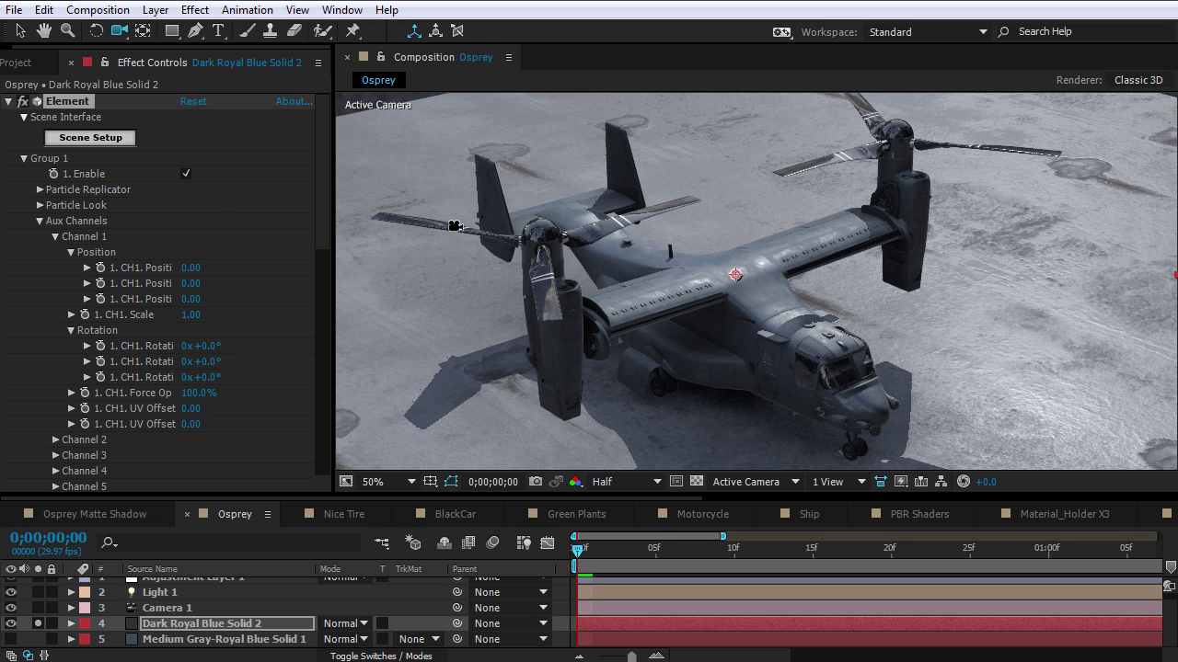
Open the Osprey composition's Scene Setup and assign the blades_L mesh's Aux Transform to Channel 1.
left_click(103, 139)
left_click_drag(372, 311, 526, 192)
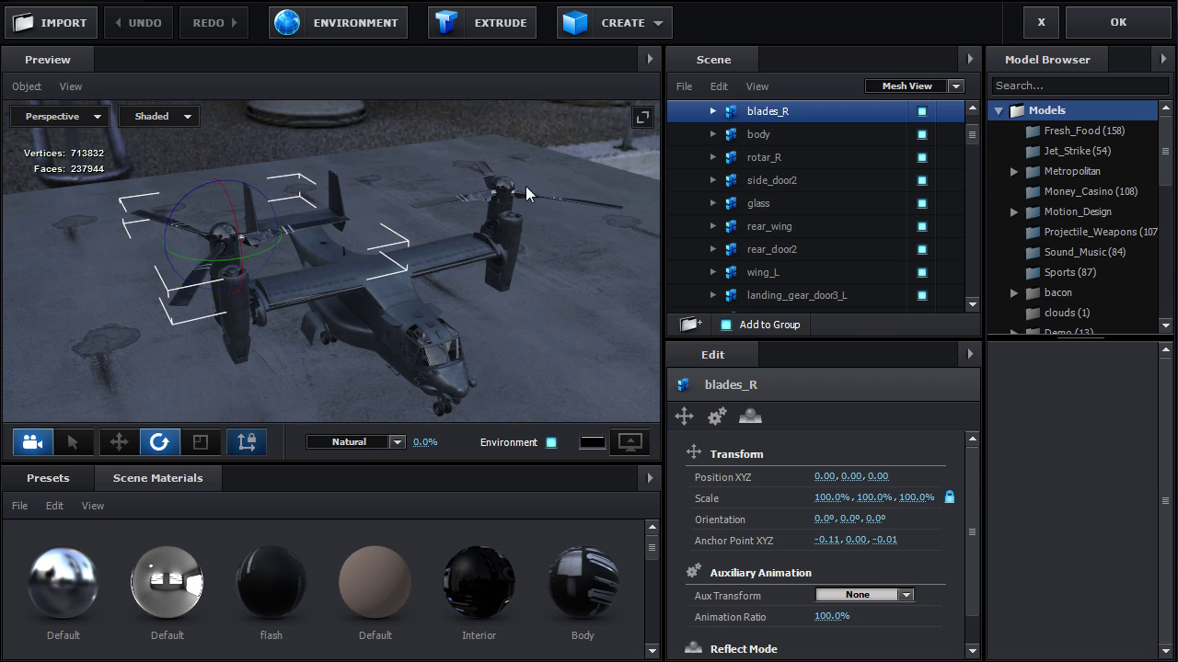
left_click(509, 194)
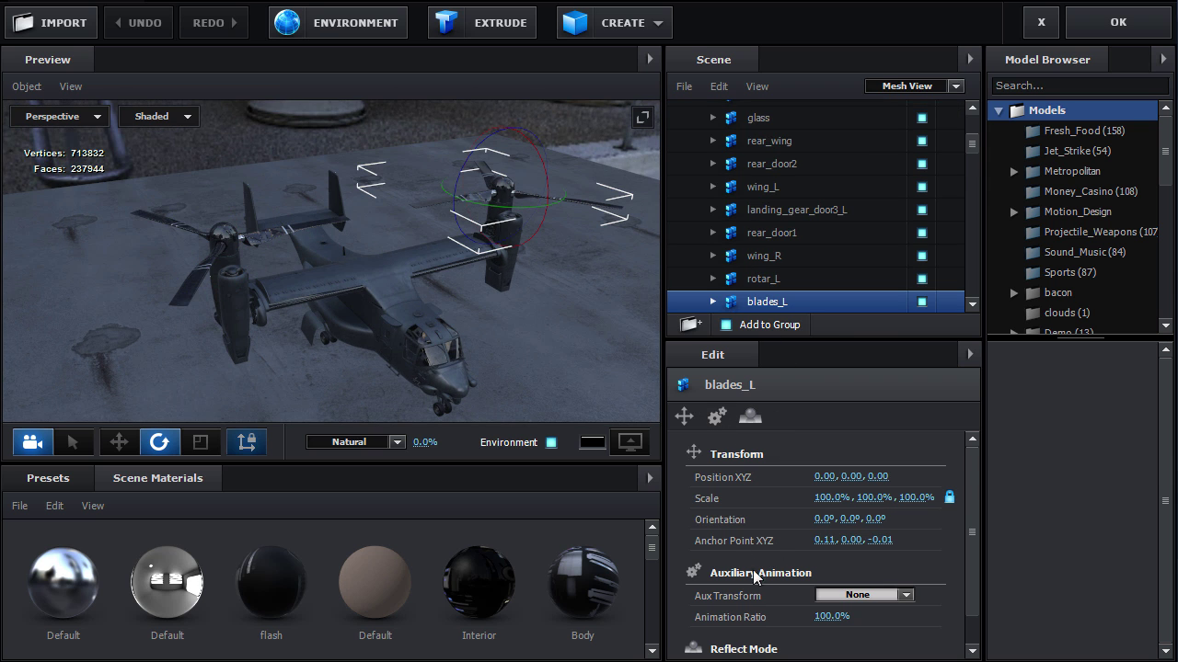
scroll(782, 580, "down", 1)
left_click(874, 561)
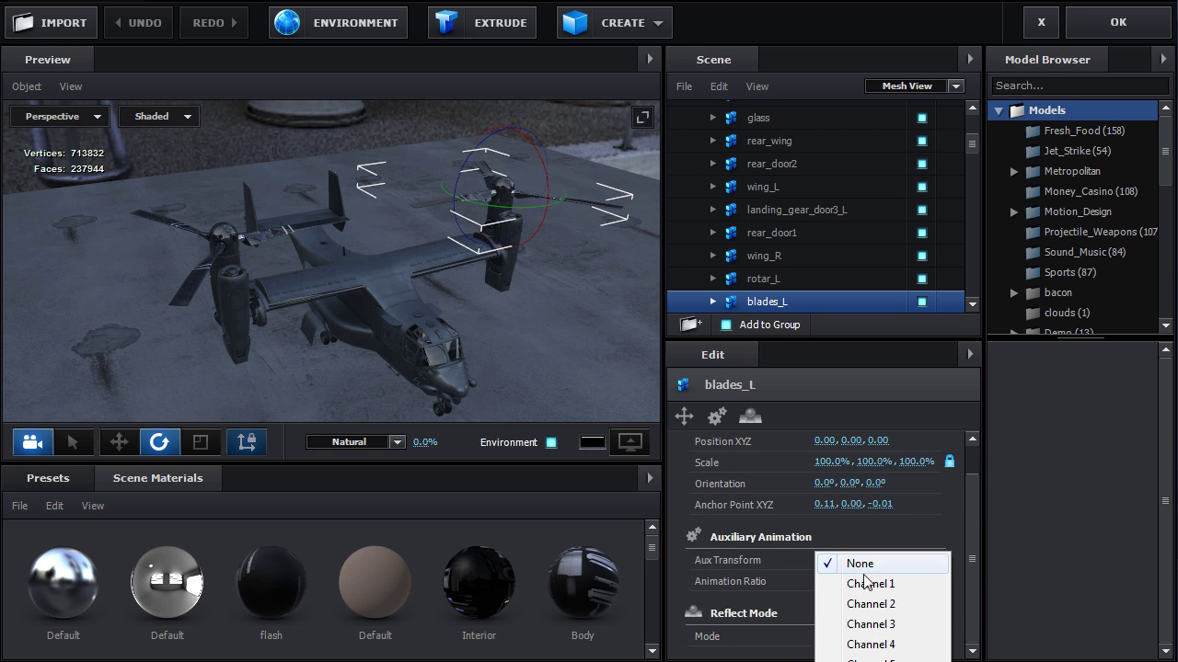
left_click(872, 584)
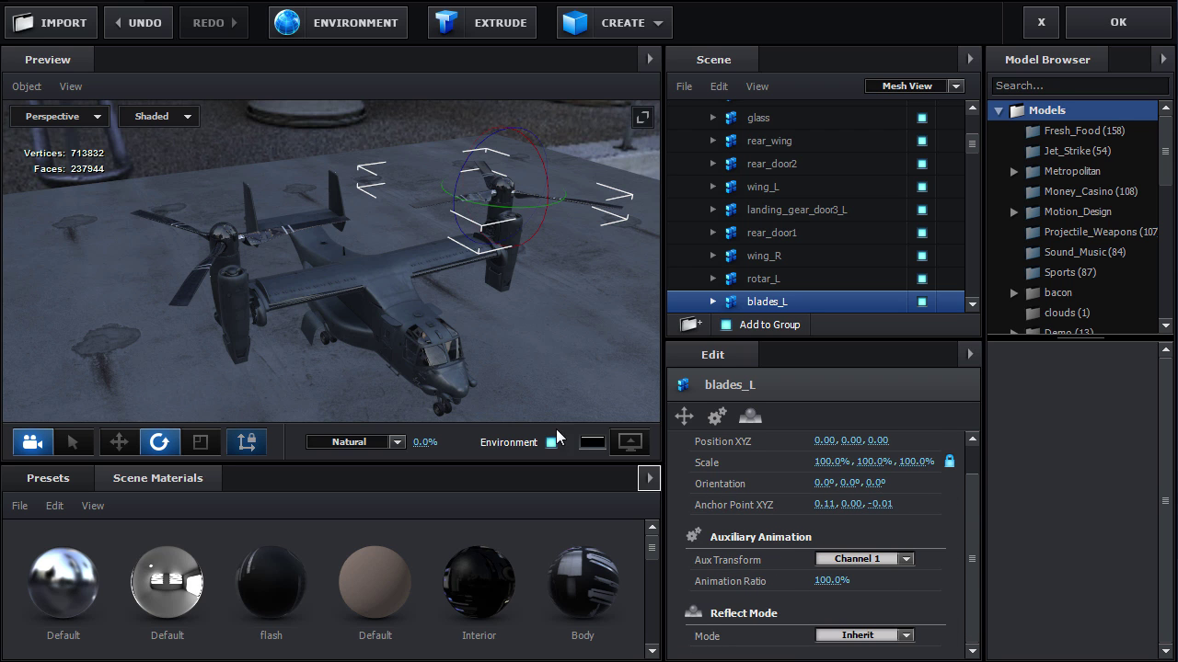
Assign the blades_R mesh's Aux Transform to Channel 1 and apply the scene setup.
left_click(221, 233)
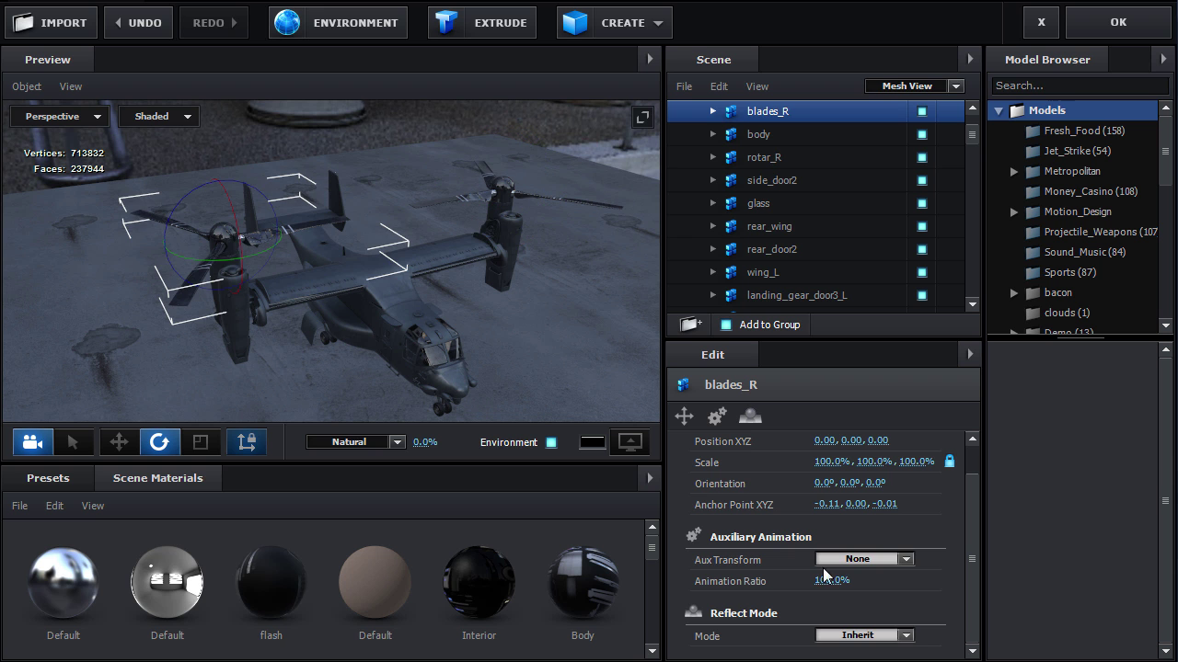
left_click(860, 560)
left_click(885, 589)
left_click(1118, 25)
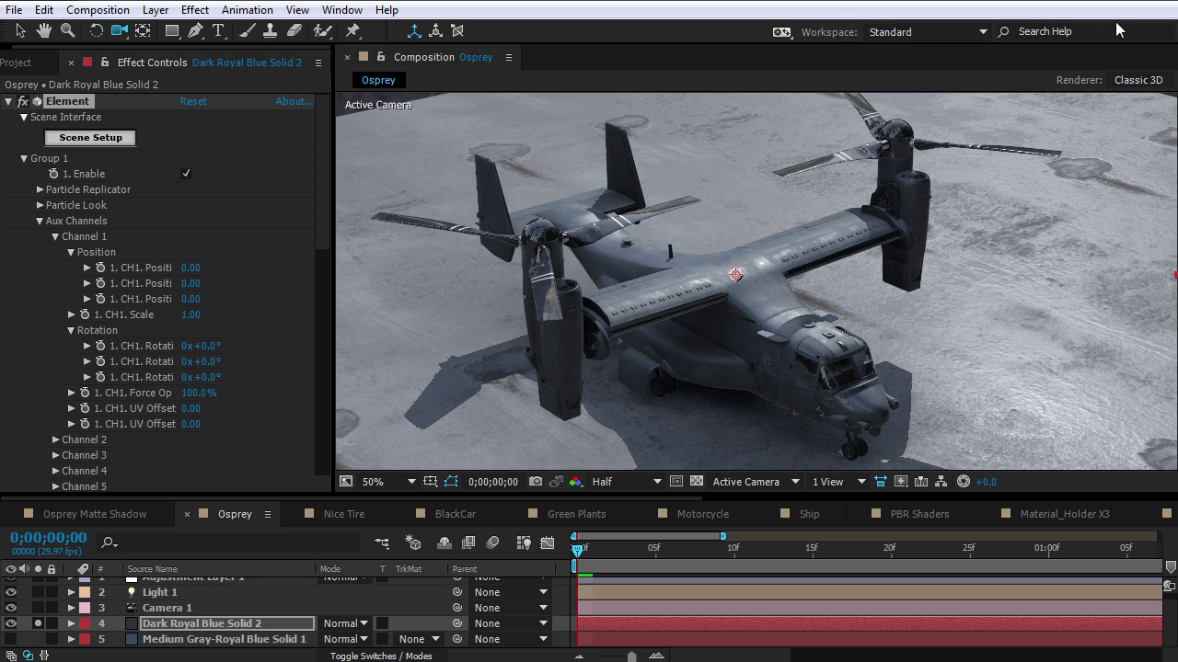
Spin both propellers by setting Group 1's Aux Channel 1 Y rotation to 322°.
left_click(56, 236)
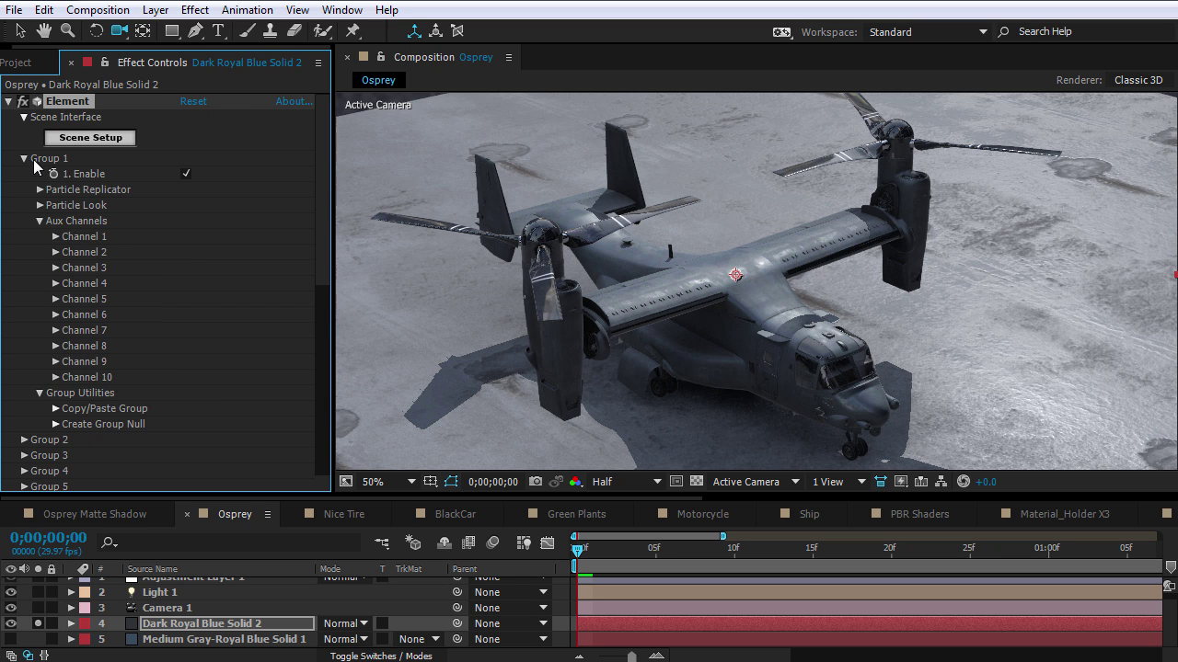
left_click(55, 236)
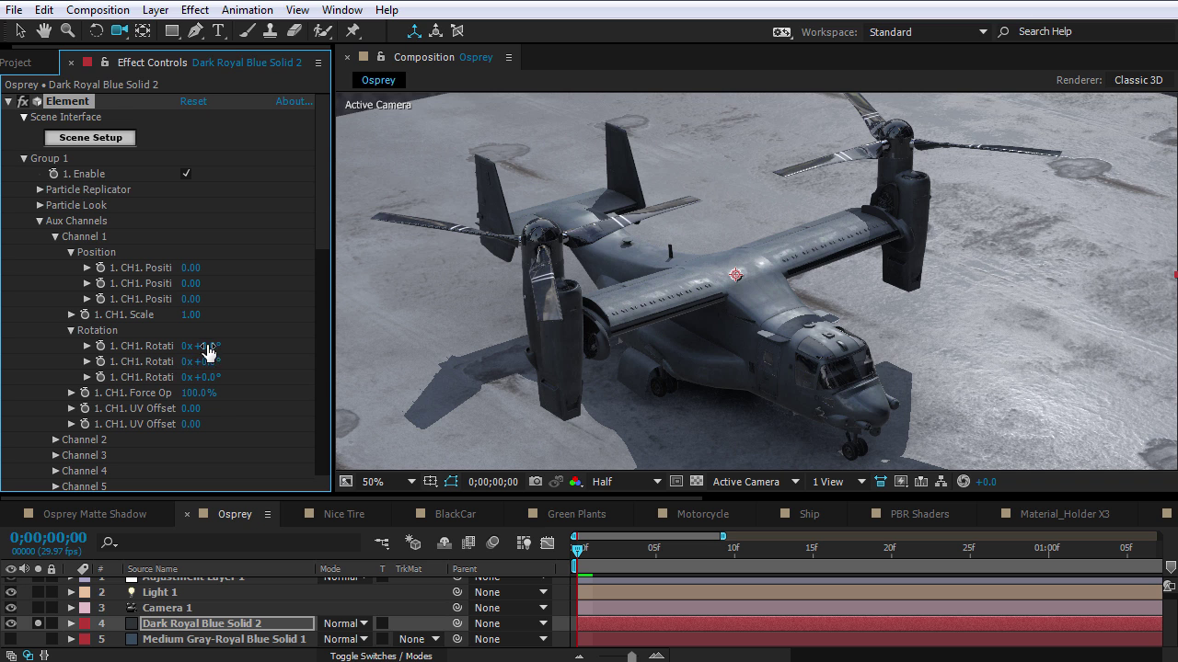
left_click_drag(210, 362, 475, 328)
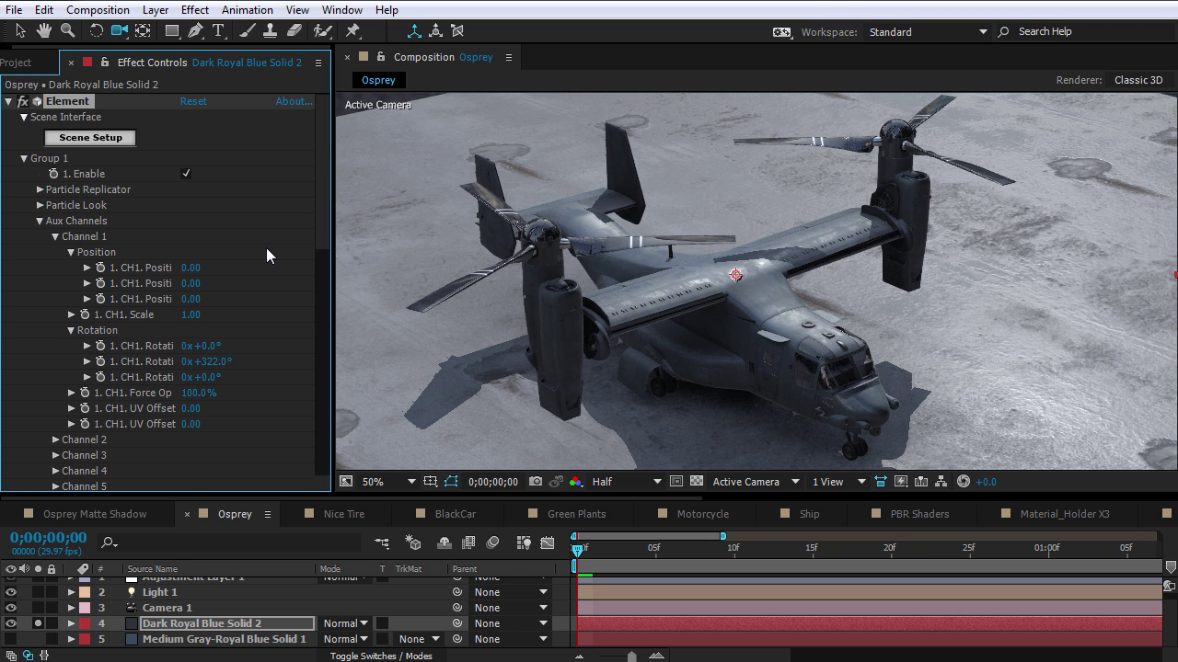
Set the blades_L mesh's auxiliary Animation Ratio to -100% in Scene Setup and apply the scene.
left_click(111, 138)
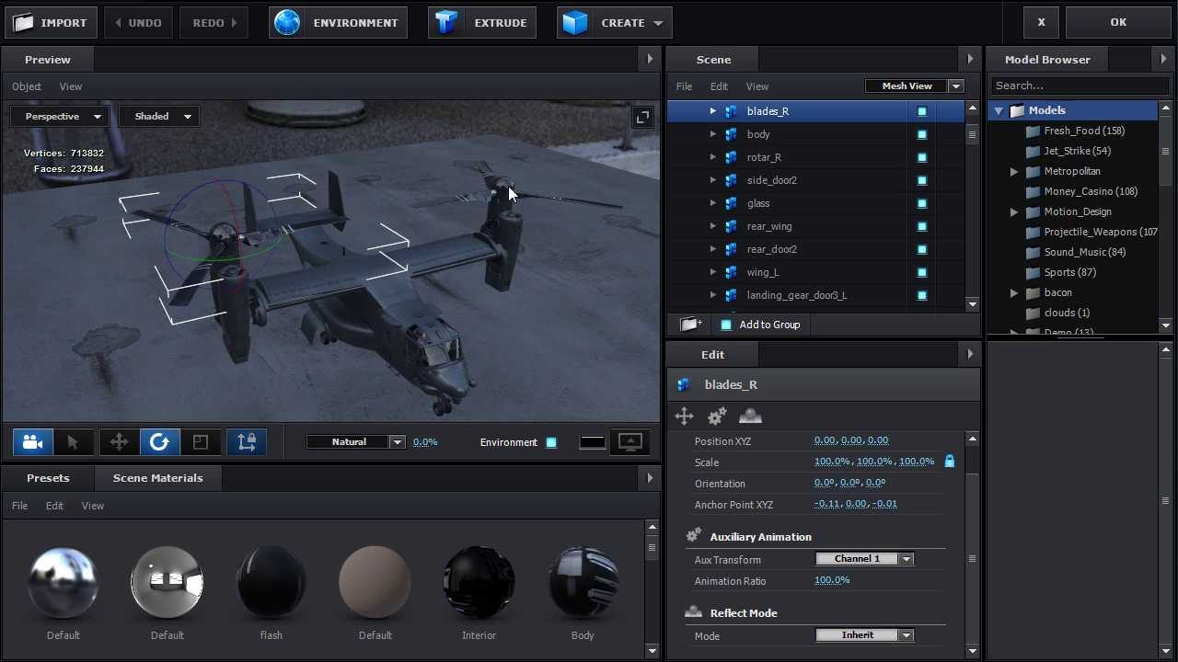
left_click_drag(509, 192, 514, 288)
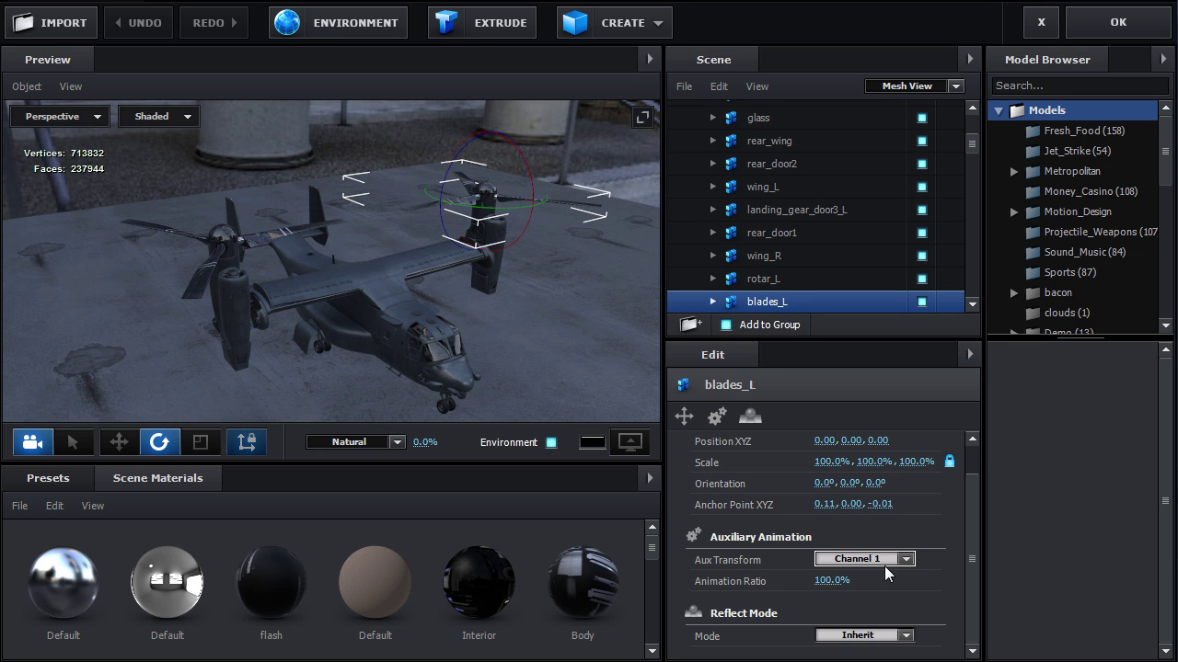
left_click(832, 580)
type("-1")
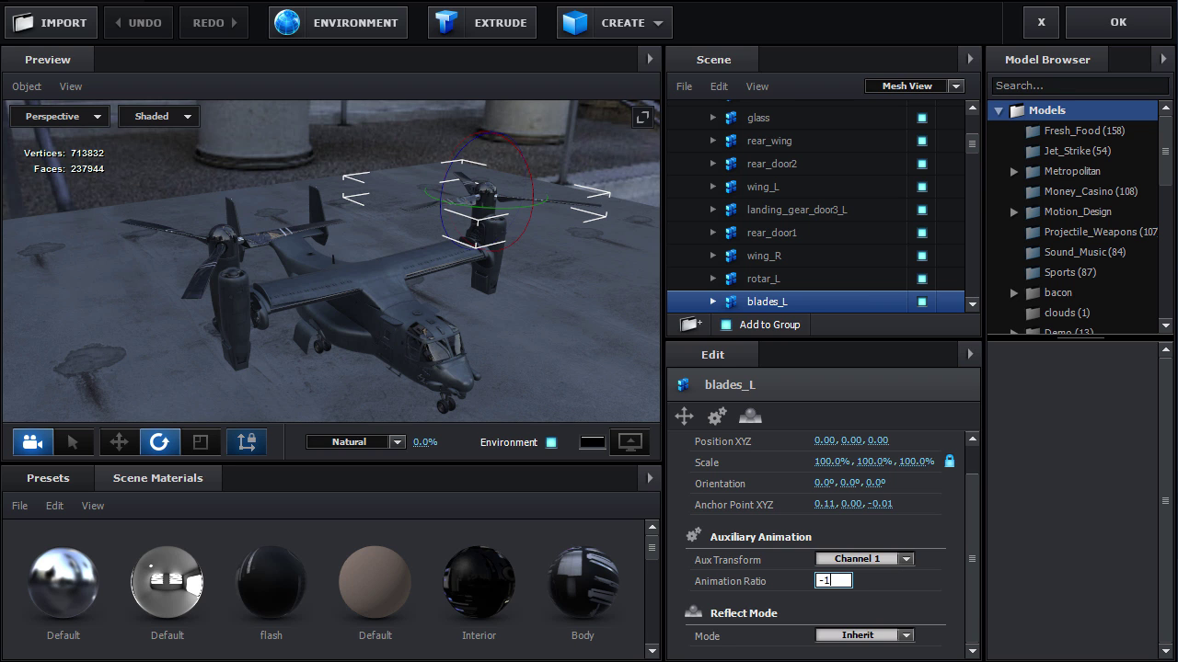
key("Return")
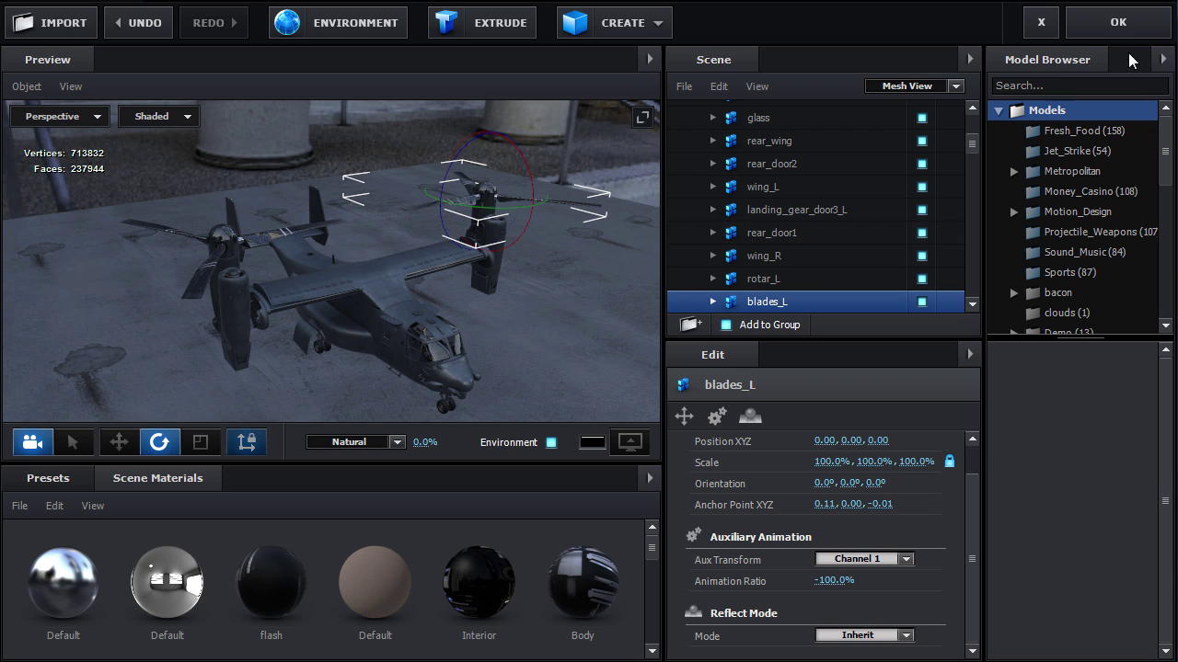
left_click(1124, 23)
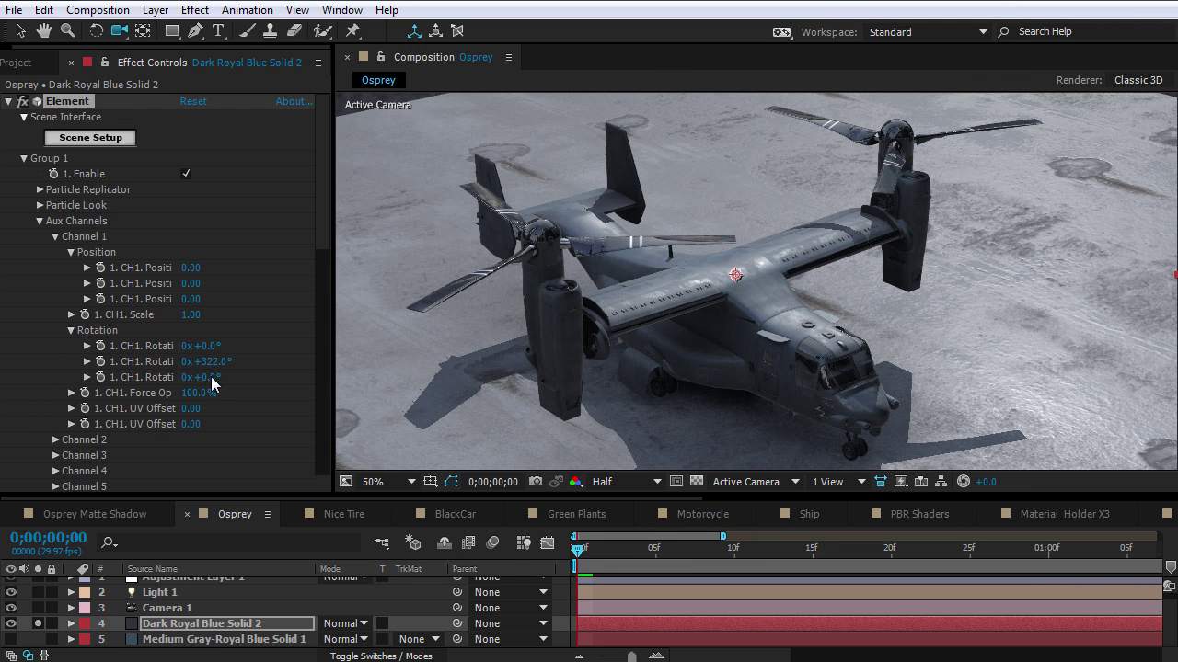
Spin the propellers in opposite directions by setting Group 1's Aux Channel 1 Y rotation to 1x+212°.
left_click_drag(206, 362, 404, 377)
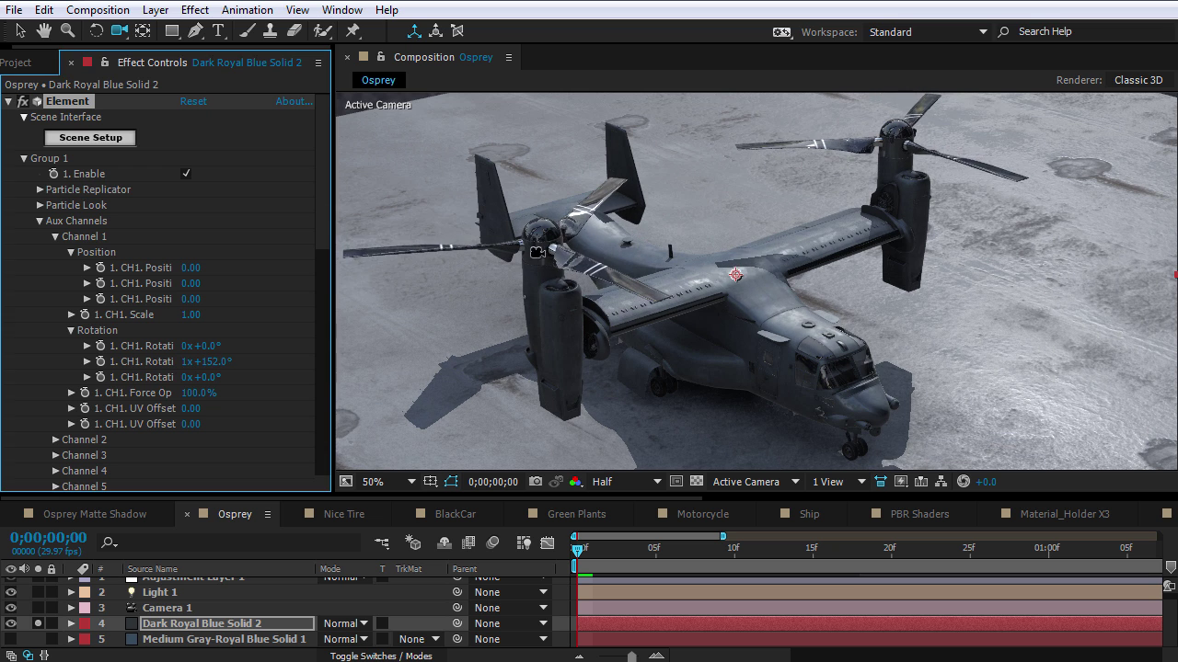
left_click_drag(236, 362, 287, 361)
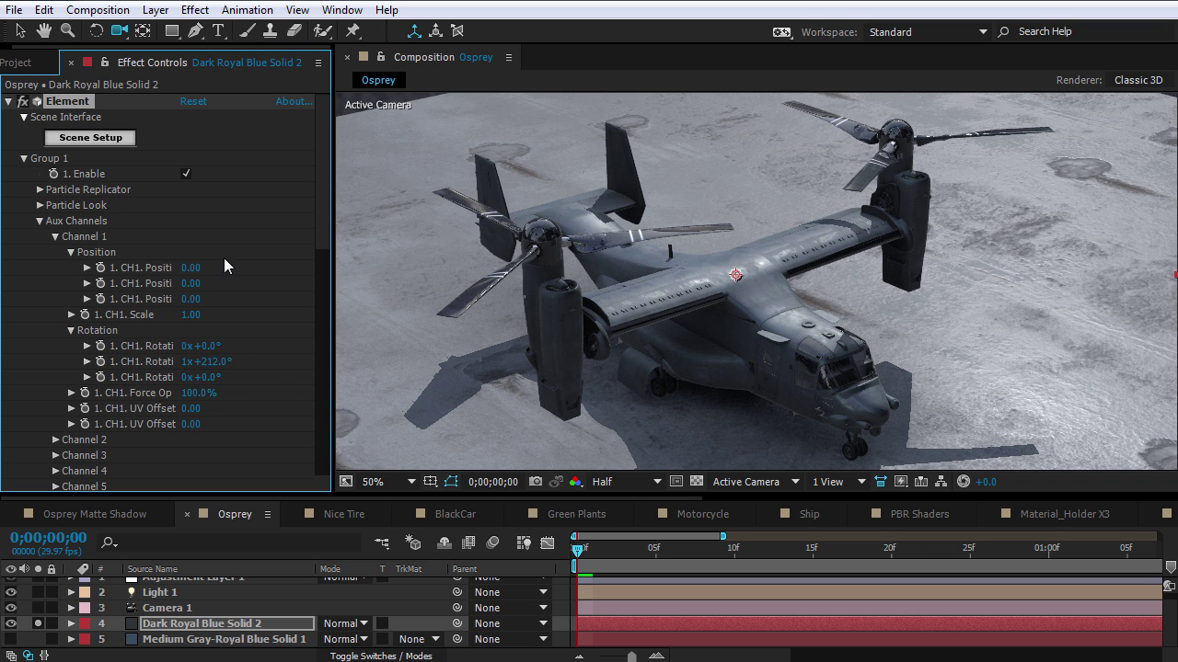
left_click(57, 237)
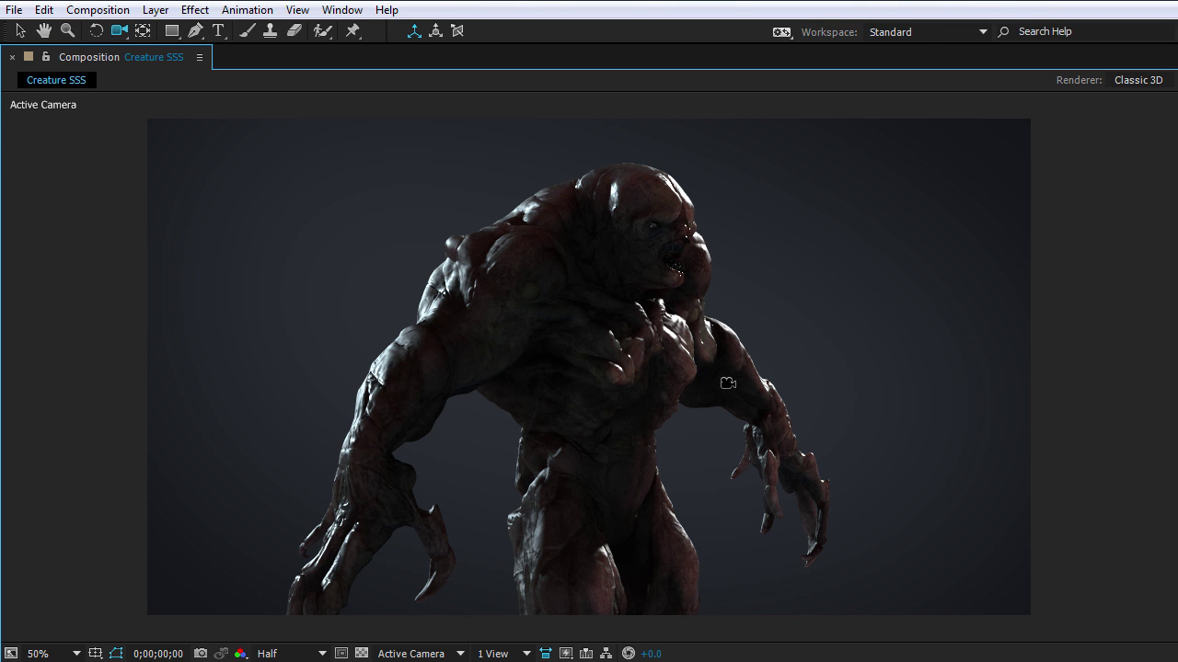
Orbit the Creature SSS camera, restore the full panel layout and set the current time to 0;00;03;19.
left_click_drag(710, 395, 286, 443)
key("grave")
left_click_drag(578, 552, 994, 561)
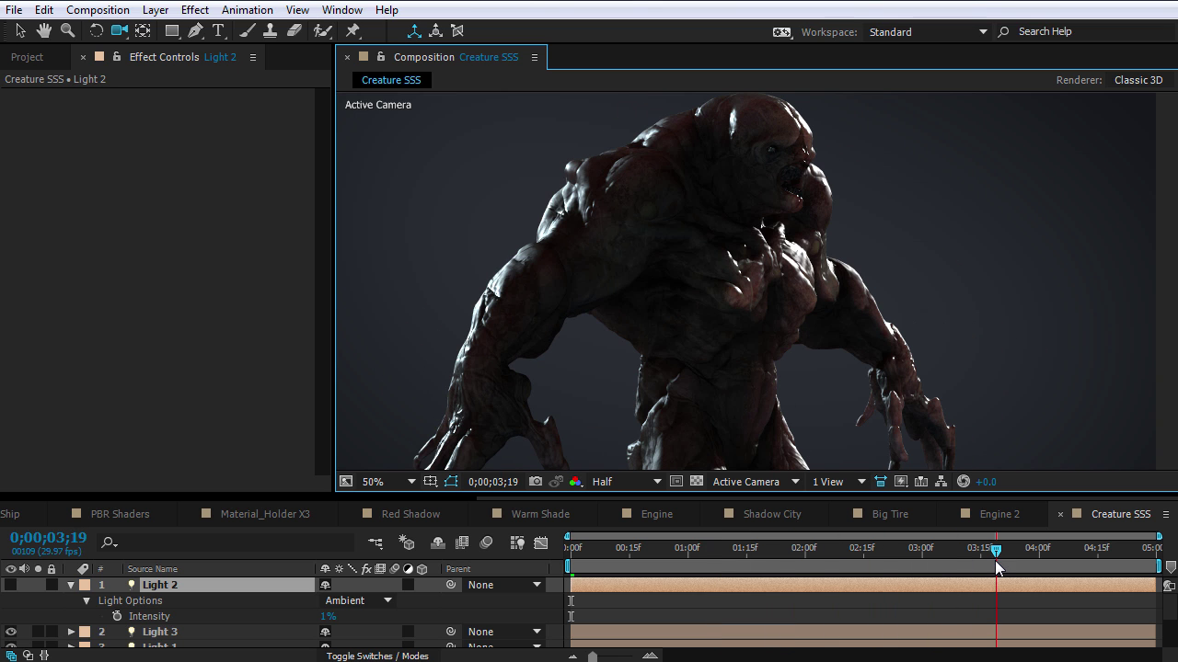
Compare Royal Blue Solid 1 with and without subsurface scattering, and set its Intensity to 40% and Scattering to 8%.
scroll(175, 617, "down", 3)
left_click(162, 600)
left_click(324, 294)
left_click_drag(324, 302, 317, 346)
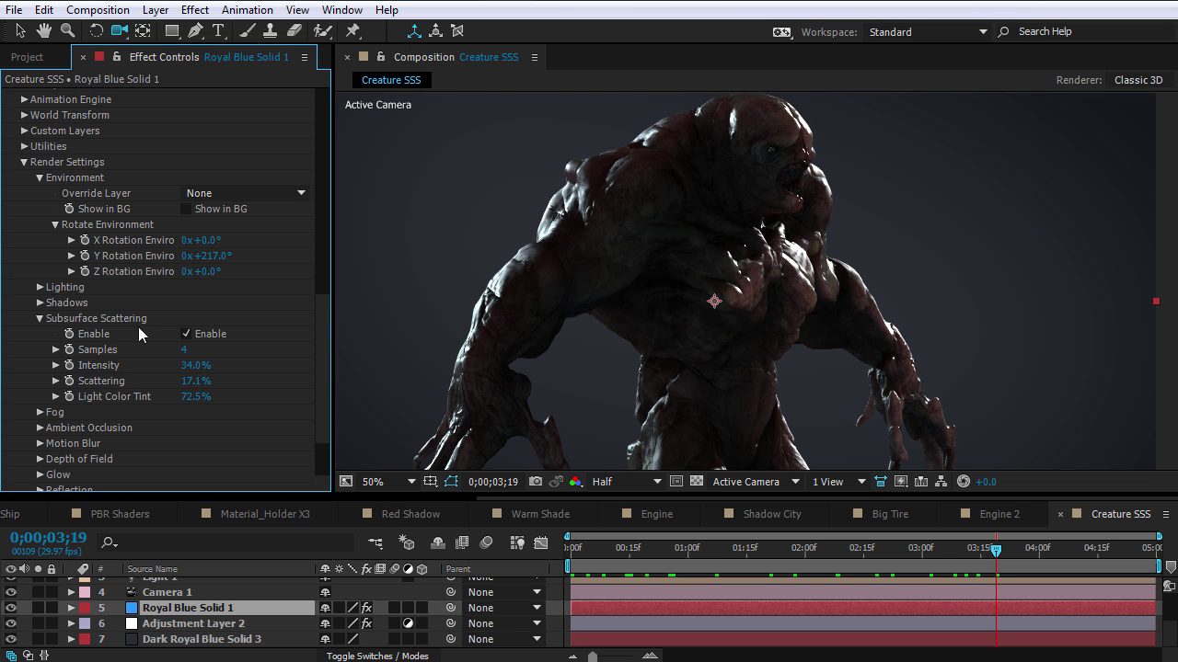
left_click(186, 335)
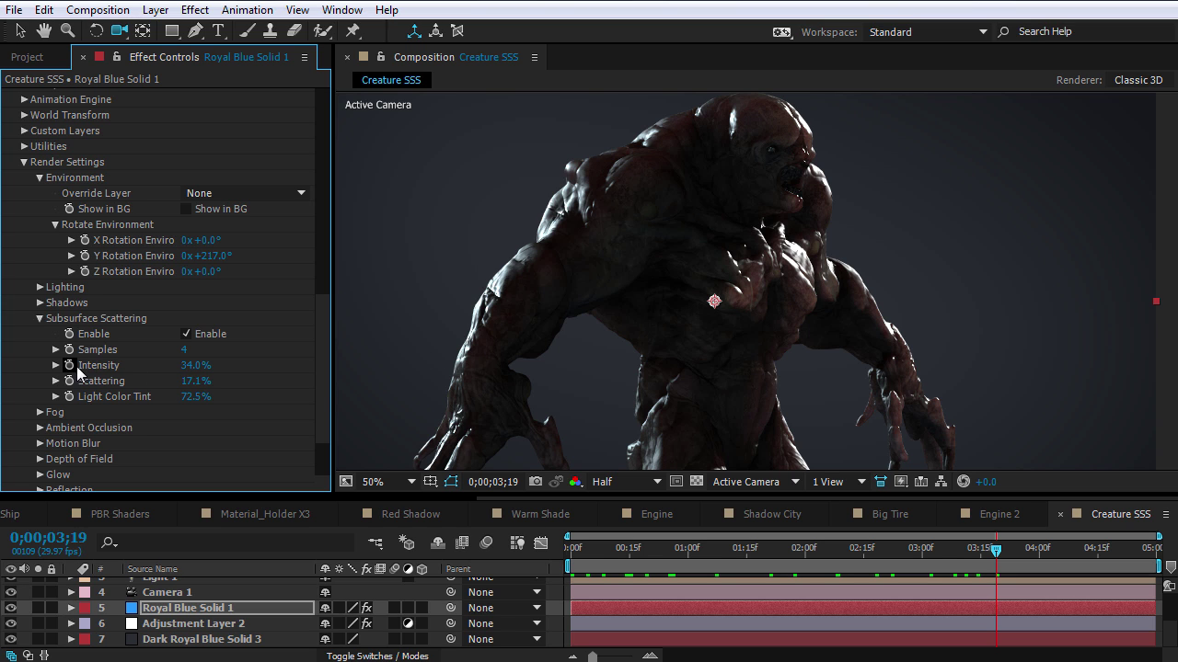
mouse_move(184, 370)
left_mouse_down()
mouse_move(202, 365)
mouse_move(188, 365)
mouse_move(187, 379)
mouse_move(188, 365)
left_mouse_up()
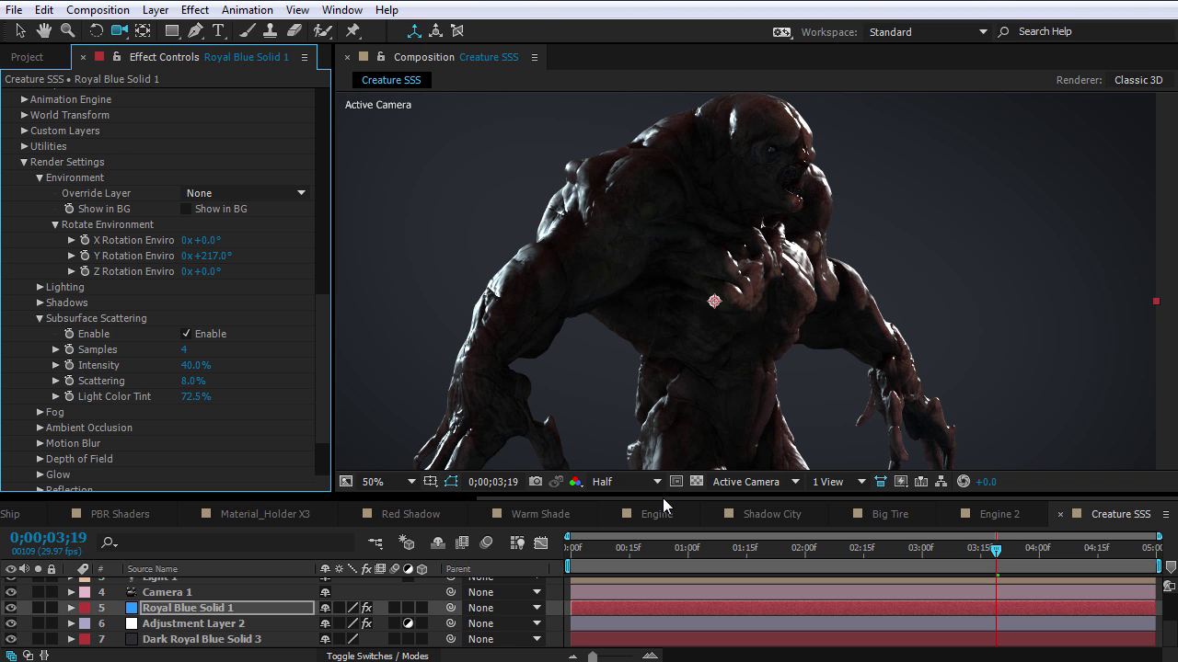
Switch to the Green Plants composition and orbit its camera around the bushes.
left_click_drag(662, 498, 264, 467)
left_click(444, 519)
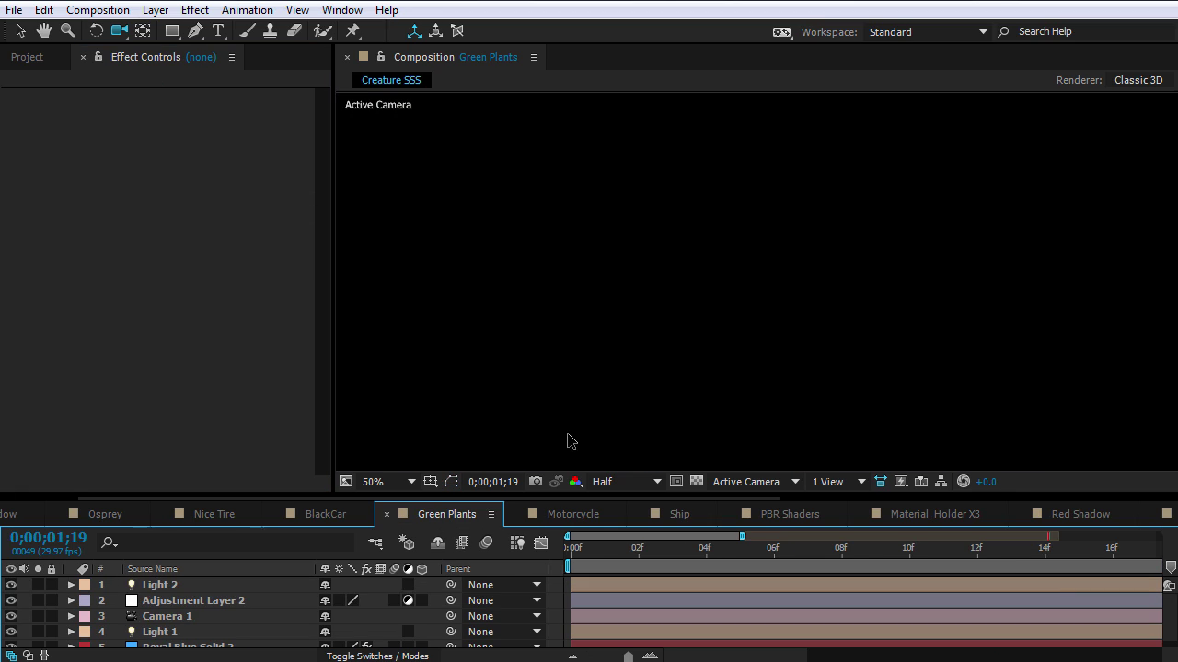
left_click_drag(641, 319, 735, 274)
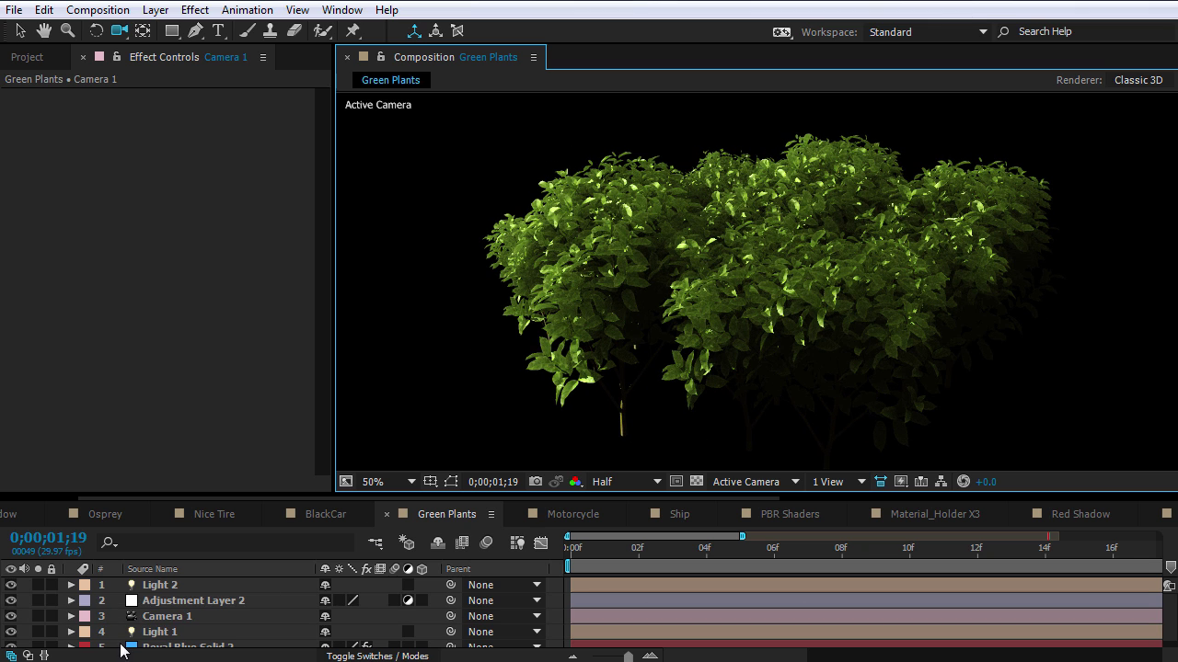
Compare the plants on Royal Blue Solid 2 with subsurface scattering disabled and enabled, and reduce the Scattering amount.
left_click(172, 650)
left_click(10, 112)
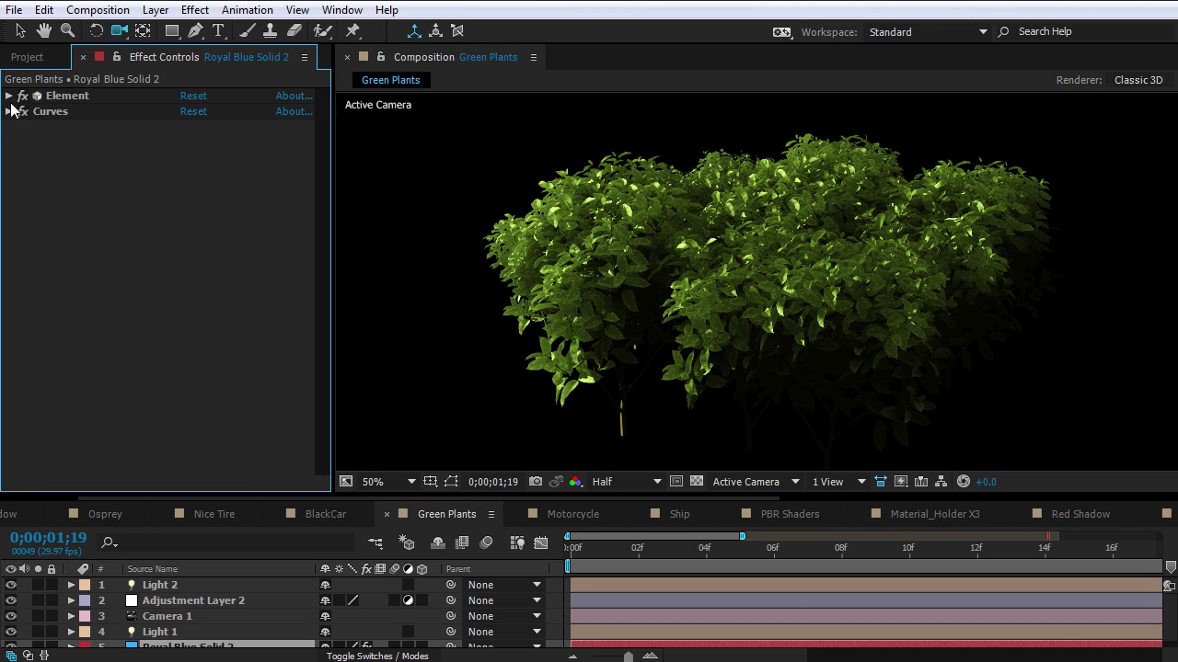
left_click_drag(323, 225, 323, 319)
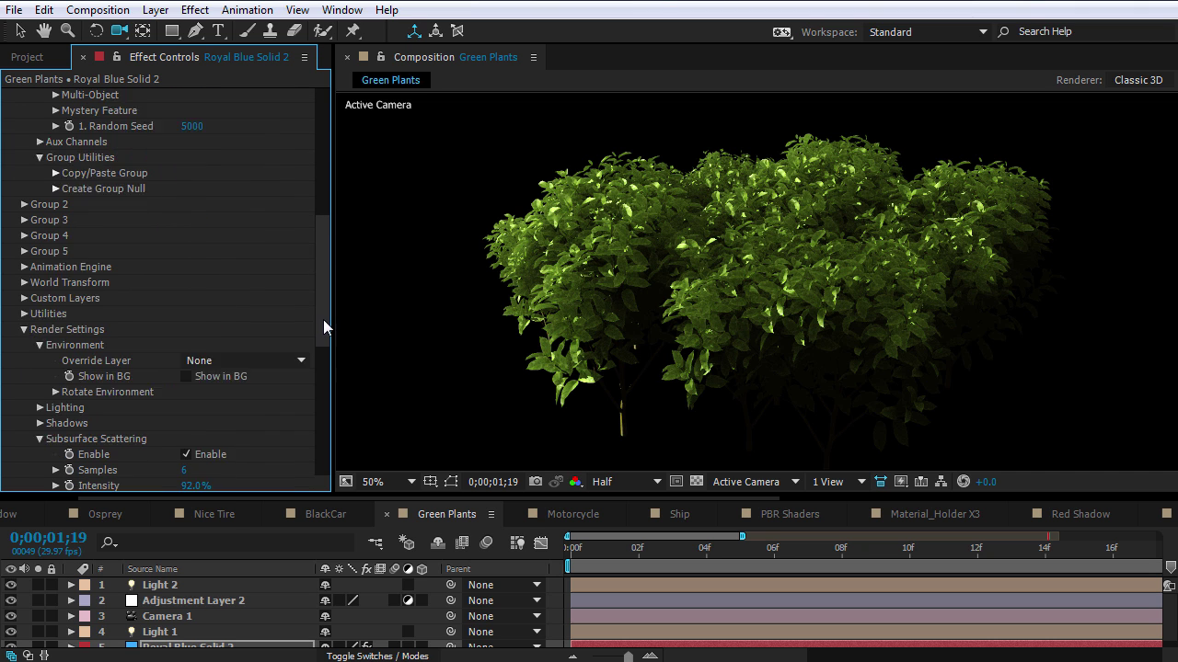
left_click(40, 308)
scroll(265, 360, "down", 3)
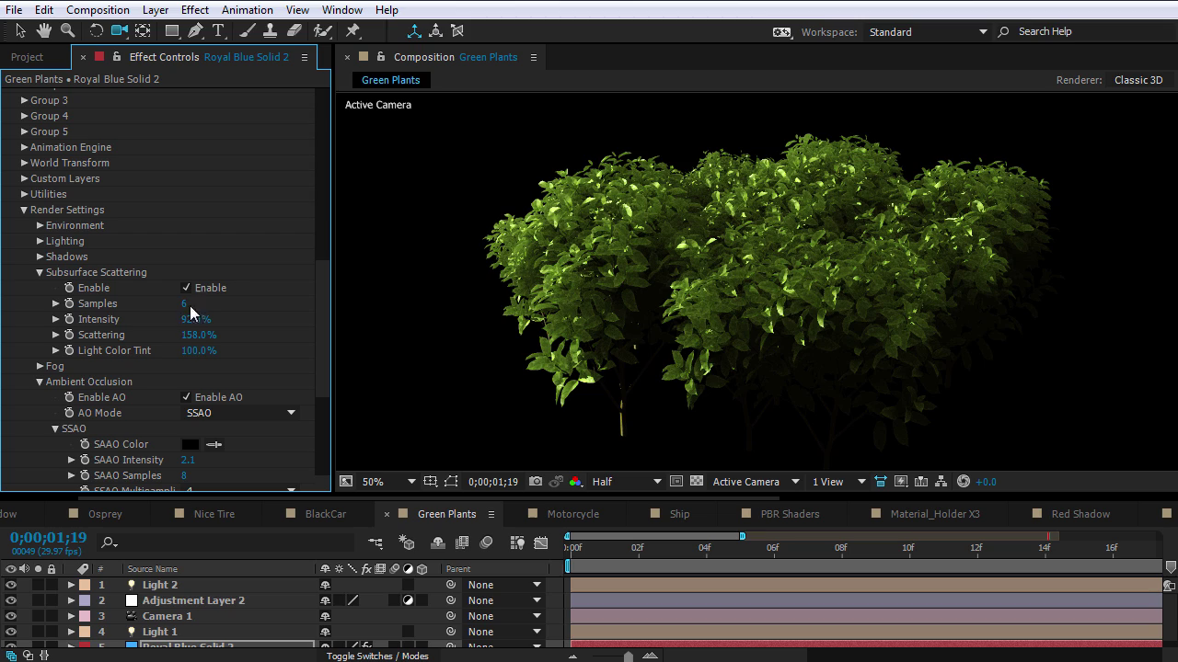
left_click(186, 288)
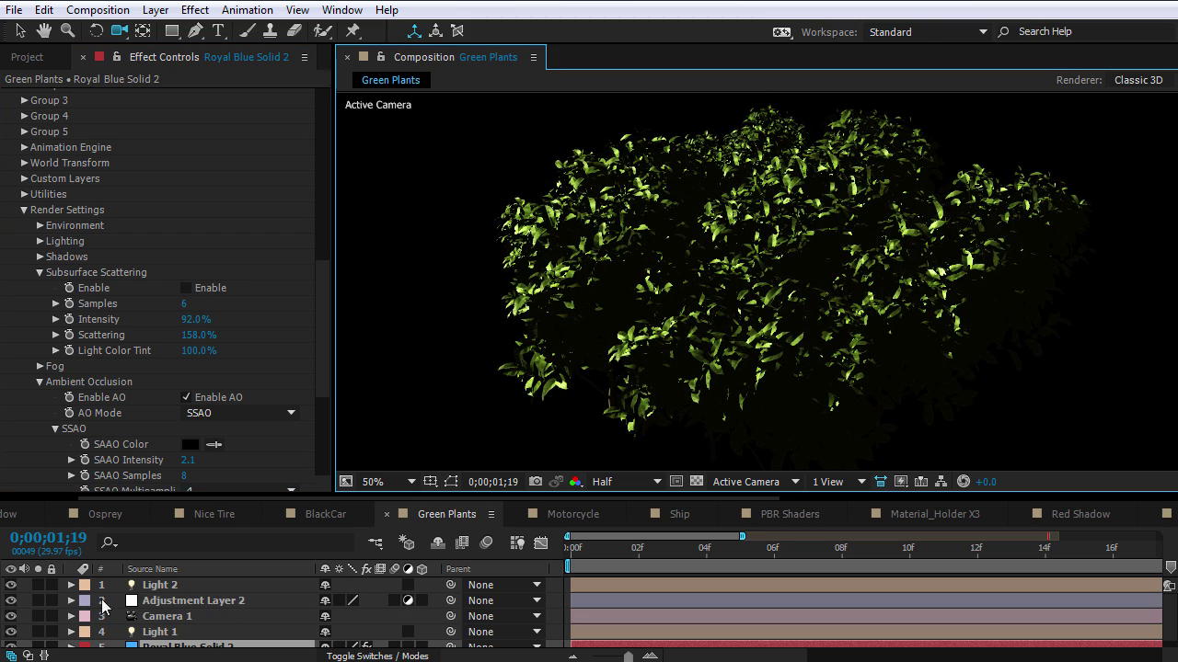
left_click(189, 291)
left_click_drag(211, 341, 134, 342)
left_click_drag(918, 291, 965, 356)
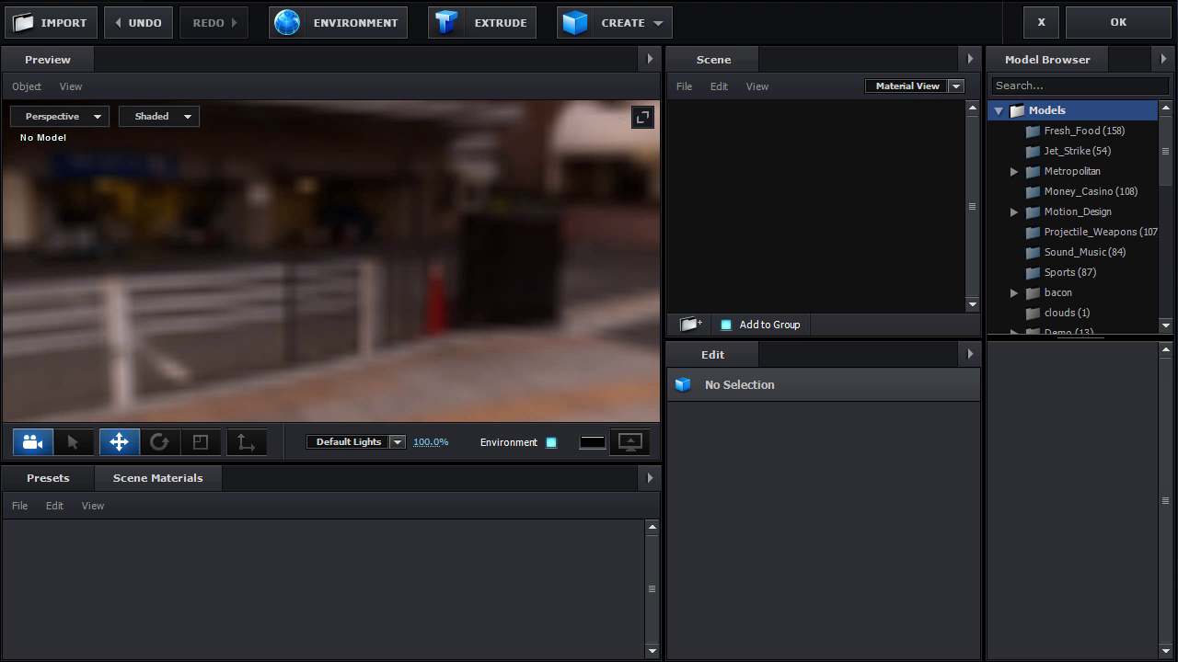
Import the BarrettM82A1 OBJ from F:\PROJECTS\Video Copilot\E3DV2\3D\TS\Submachine Gun Barrett M82A1 with the default import preferences.
left_click(55, 25)
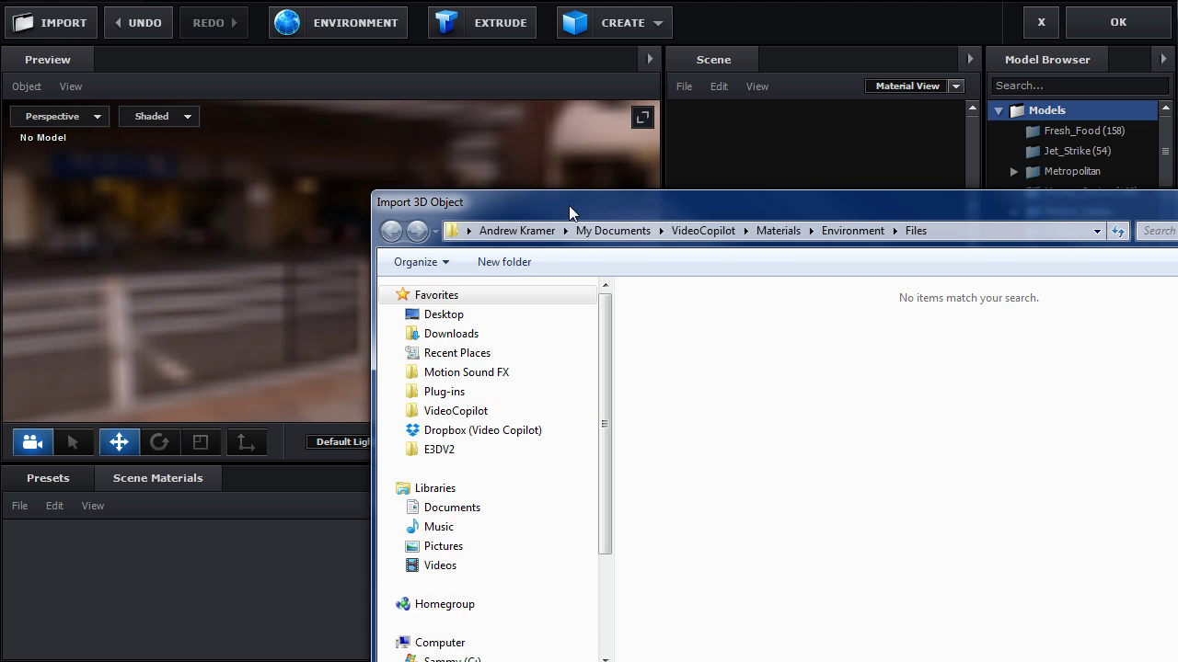
left_click_drag(569, 212, 341, 73)
left_click(341, 552)
type("F:\\PROJECTS\\Video Copilot\\E3DV2\\3D\\TS\\Submachine Gun Barrett M82A1")
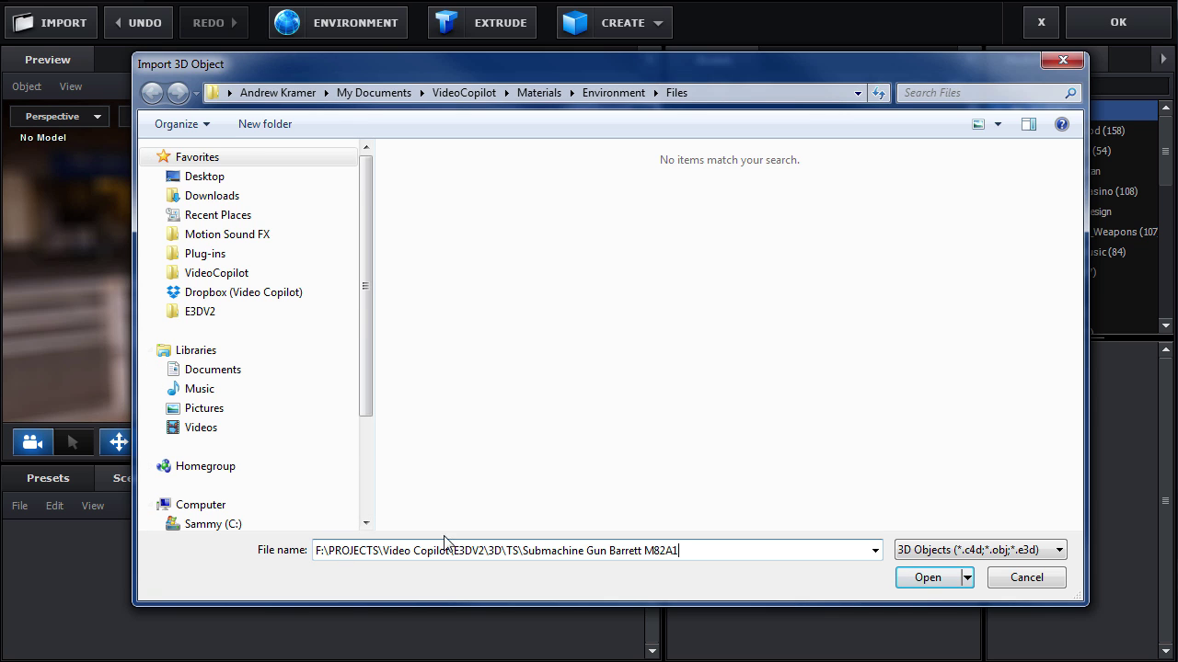
key("Return")
left_click(437, 203)
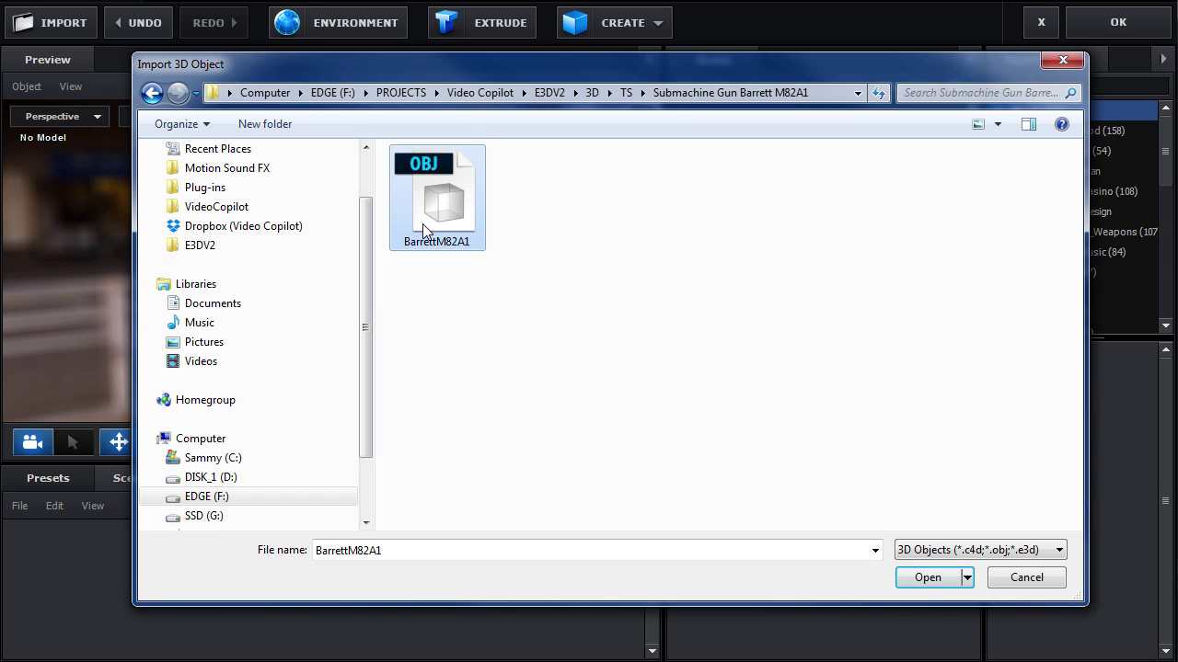
left_click(923, 579)
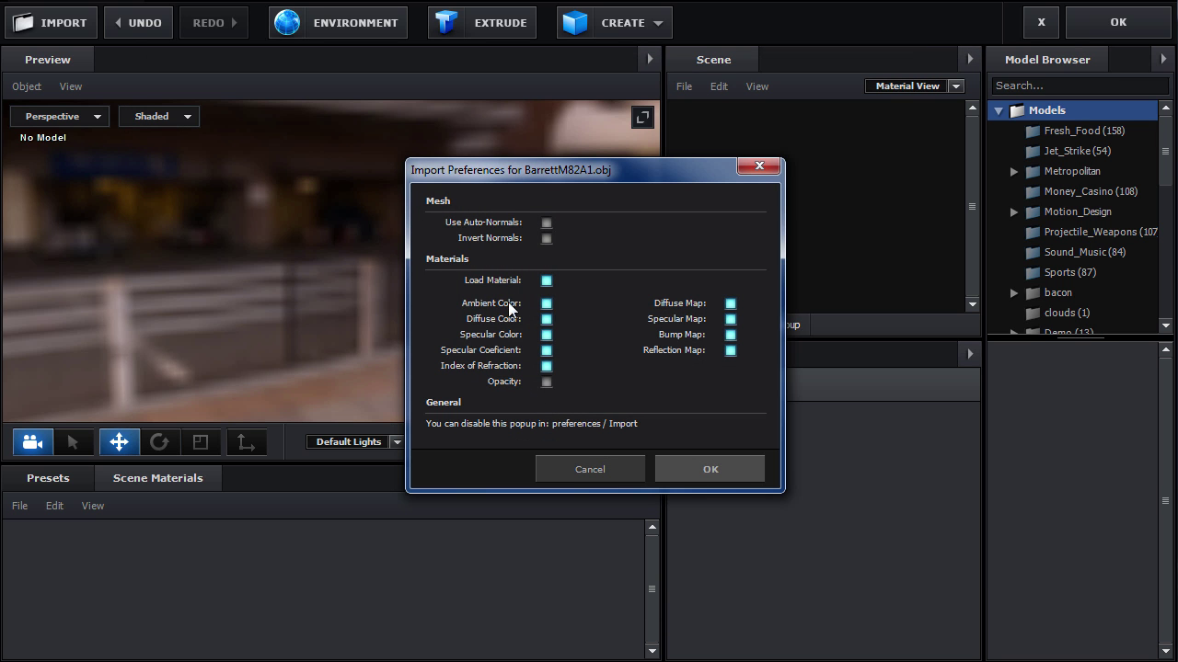
left_click(709, 471)
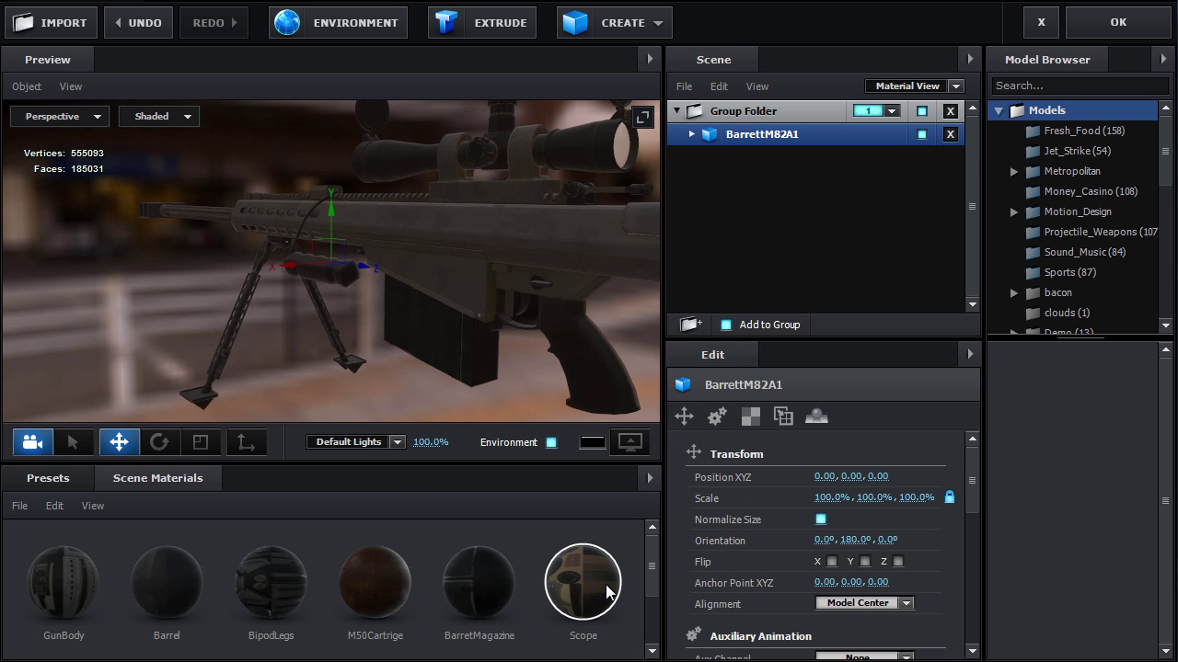
Darken the rifle scope's lens by setting the wire_177028149 material's Diffuse Color to 333333, and inspect the whole model.
left_click_drag(484, 415, 644, 221)
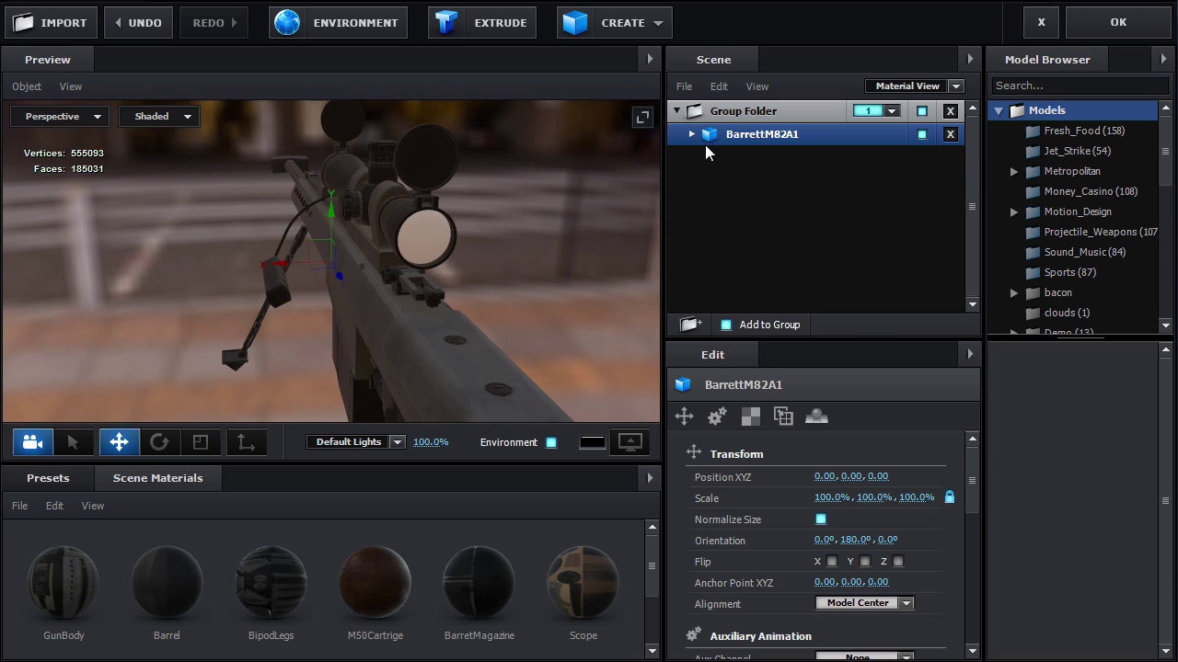
left_click(691, 135)
left_click(780, 295)
scroll(853, 543, "down", 1)
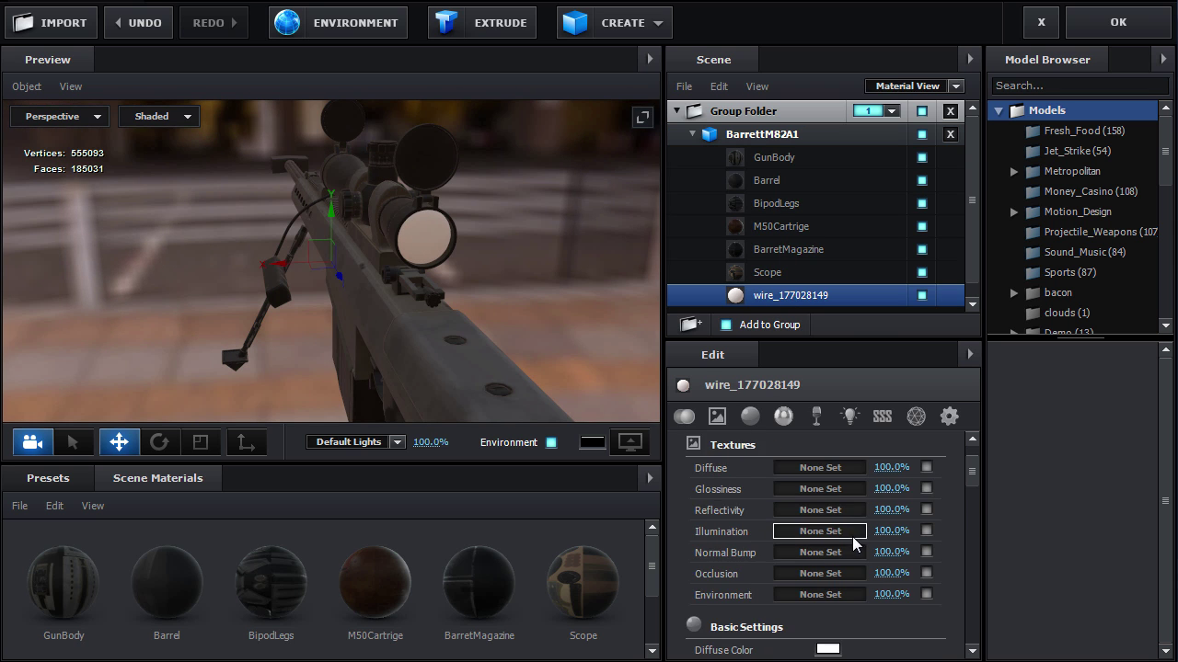
scroll(853, 543, "down", 3)
left_click_drag(827, 620, 831, 476)
left_click(832, 456)
left_click(665, 556)
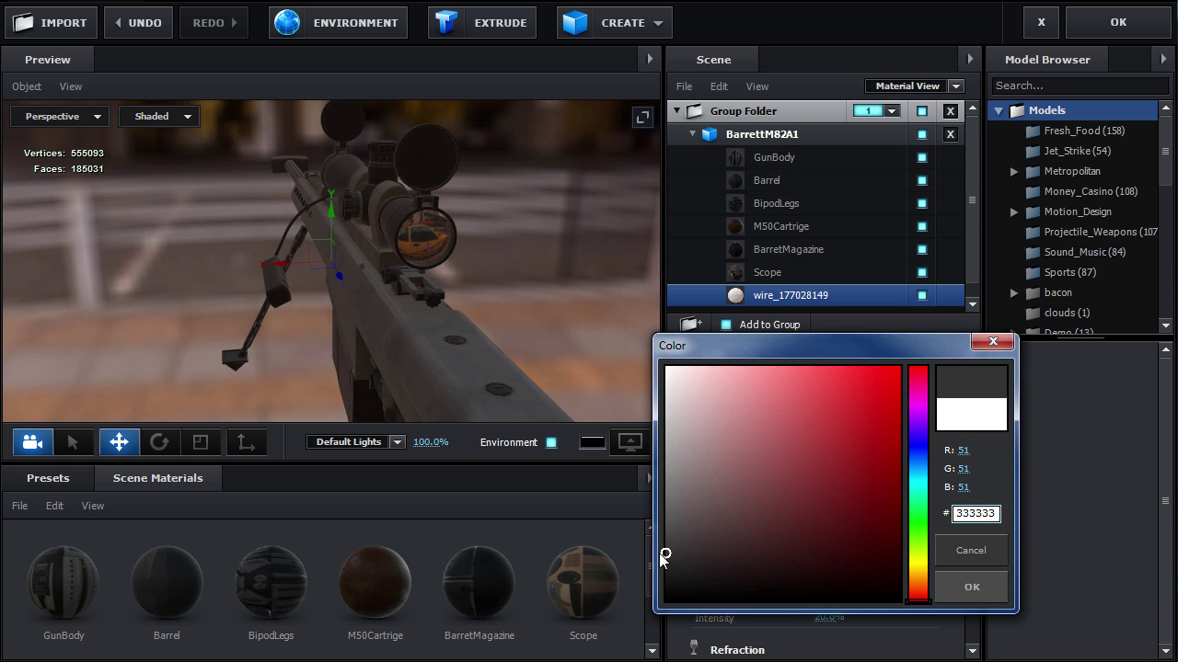
key("Return")
left_click_drag(331, 285, 763, 265)
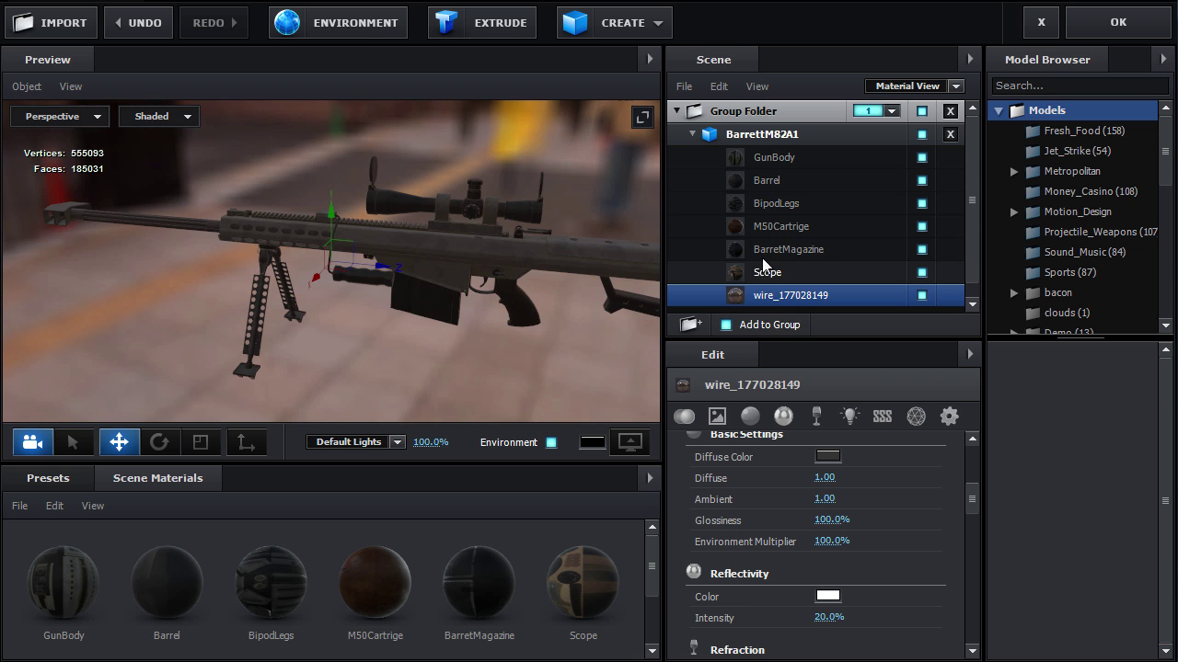
scroll(522, 284, "down", 4)
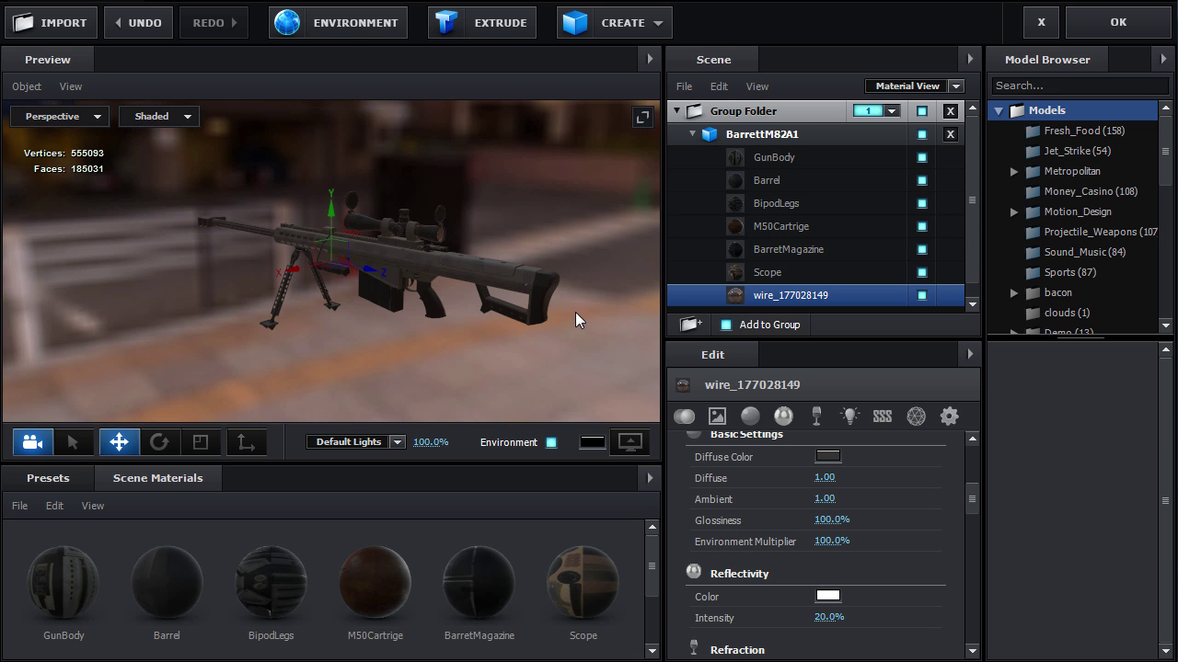
left_click_drag(478, 295, 406, 201)
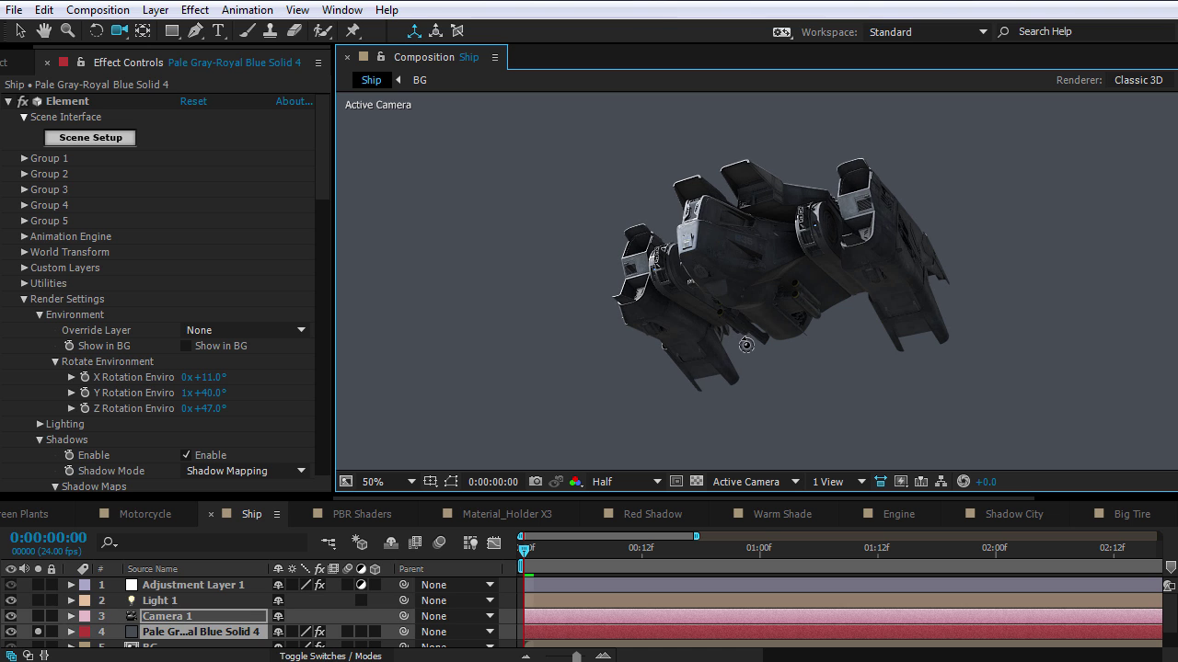
Add a sphere to the ship's Element scene and move it beside the ship to an X position of -1.86.
left_click_drag(747, 345, 483, 291)
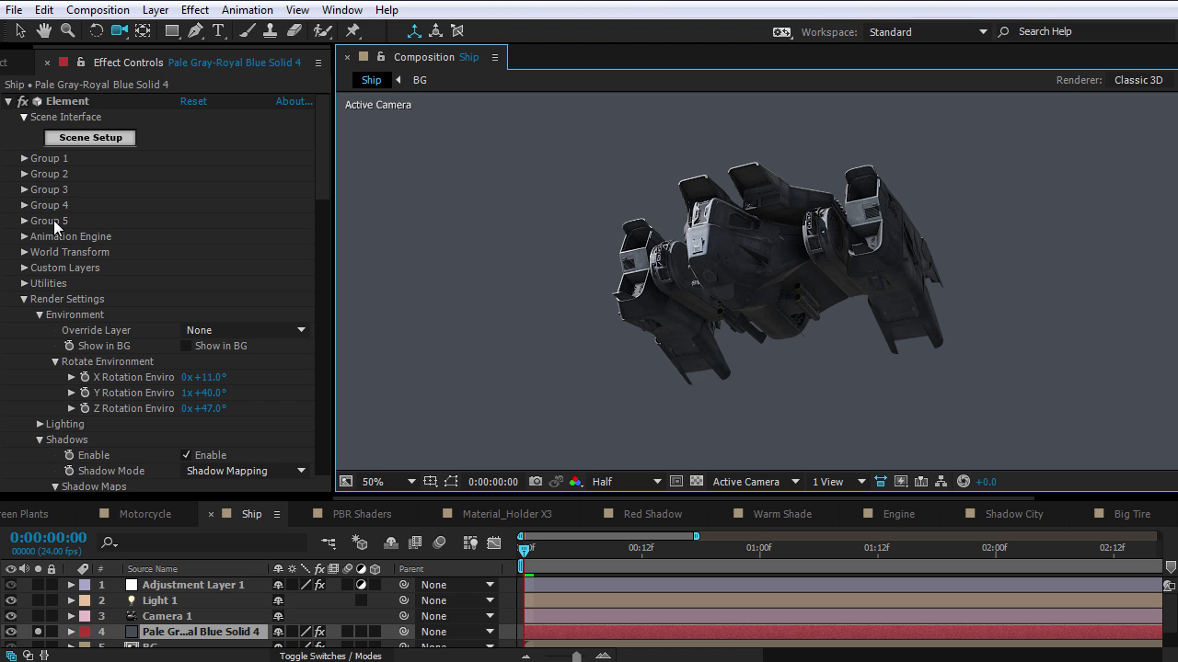
left_click(90, 138)
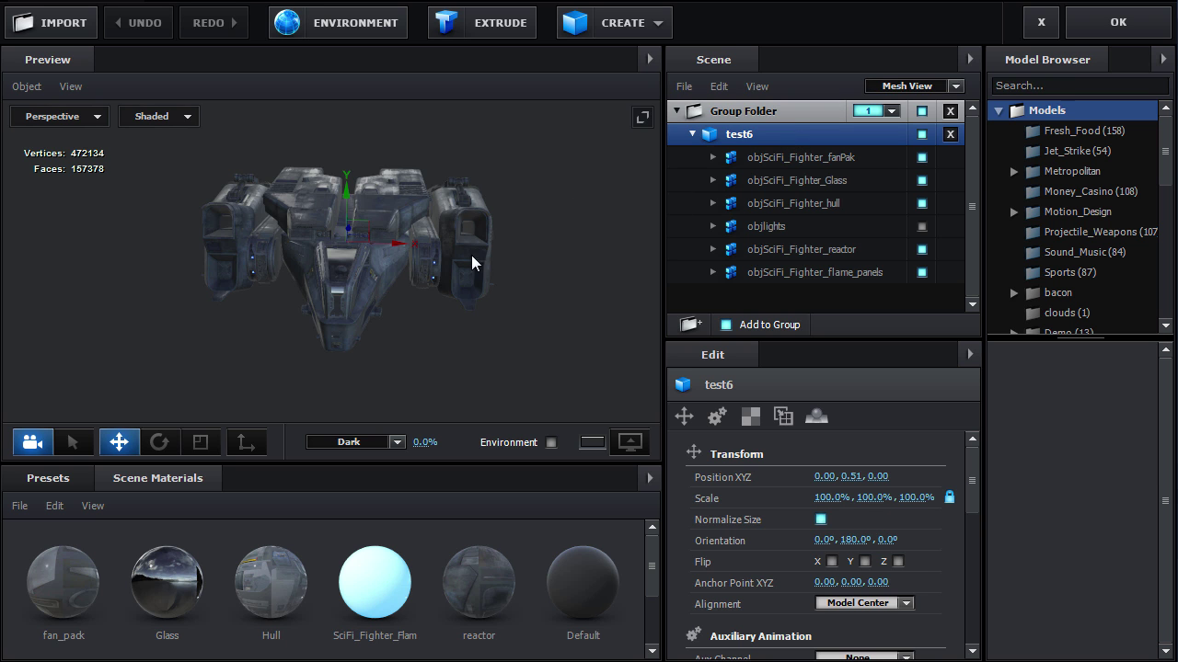
left_click_drag(471, 255, 458, 290)
left_click(607, 24)
left_click(629, 65)
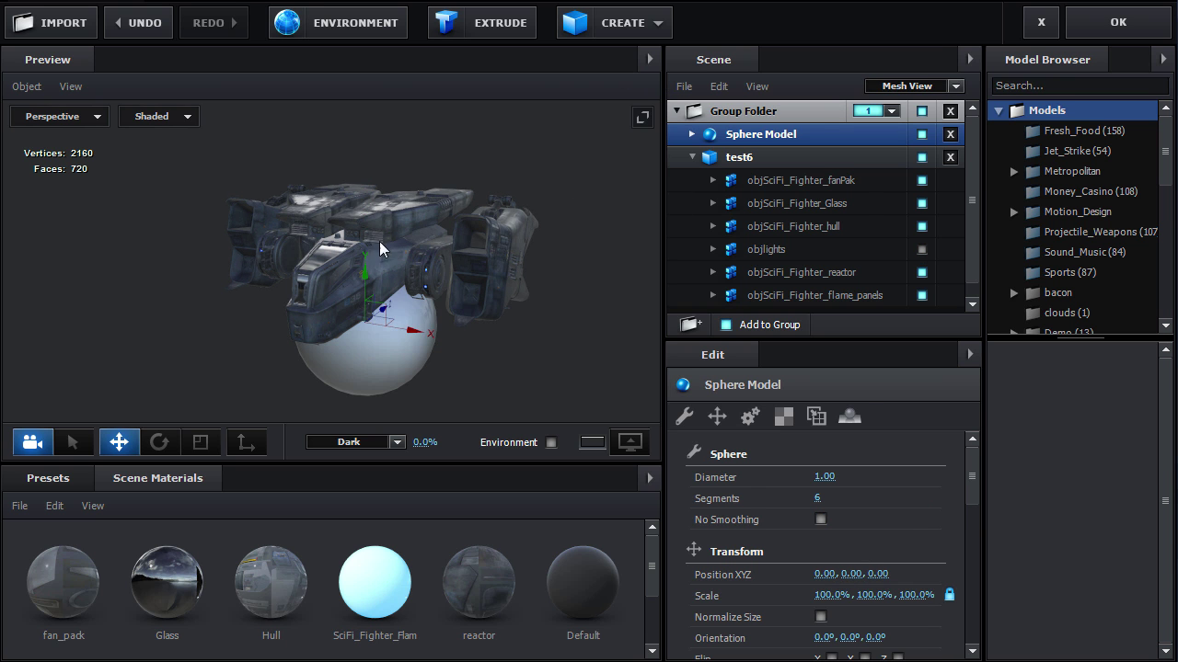
mouse_move(429, 333)
left_mouse_down()
mouse_move(249, 327)
mouse_move(455, 342)
mouse_move(441, 353)
left_mouse_up()
Examine the edit settings of test6 and the sphere in the Element scene, and close it without keeping the changes.
left_click(707, 157)
left_click(815, 161)
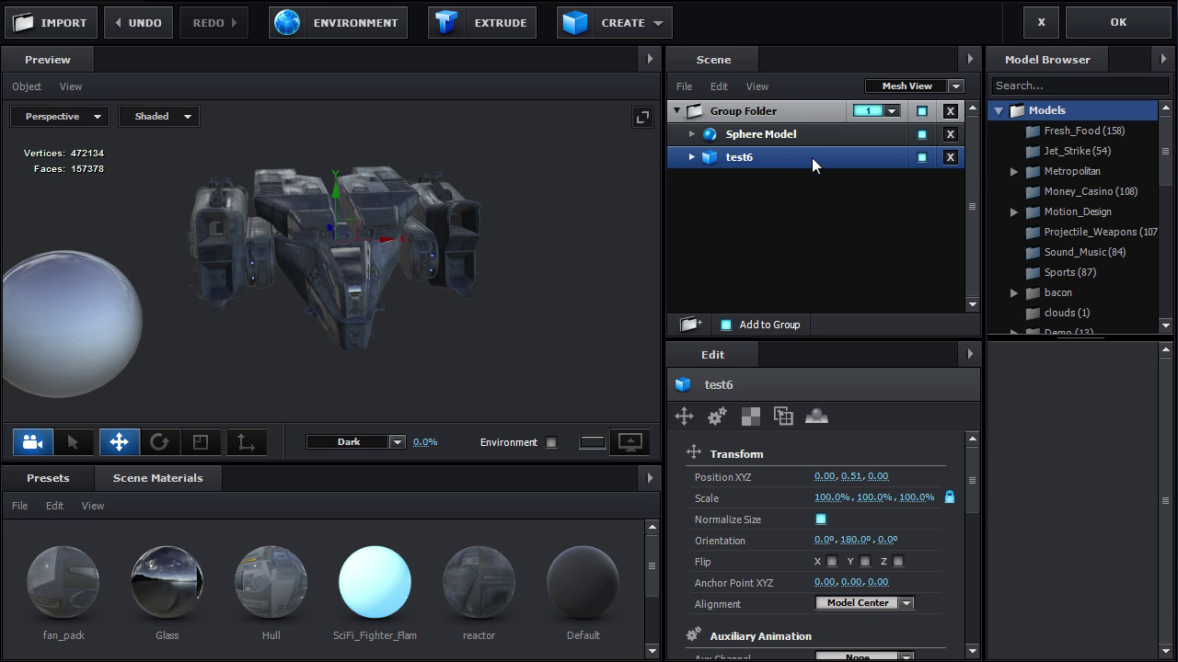
left_click(788, 138)
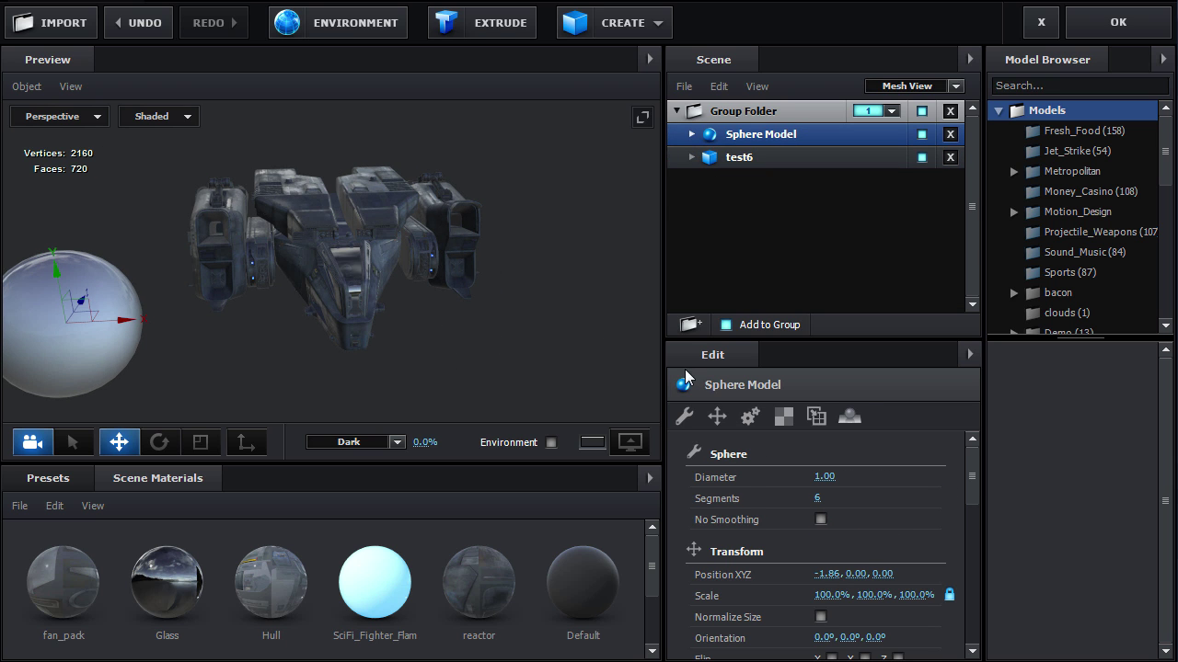
left_click(750, 416)
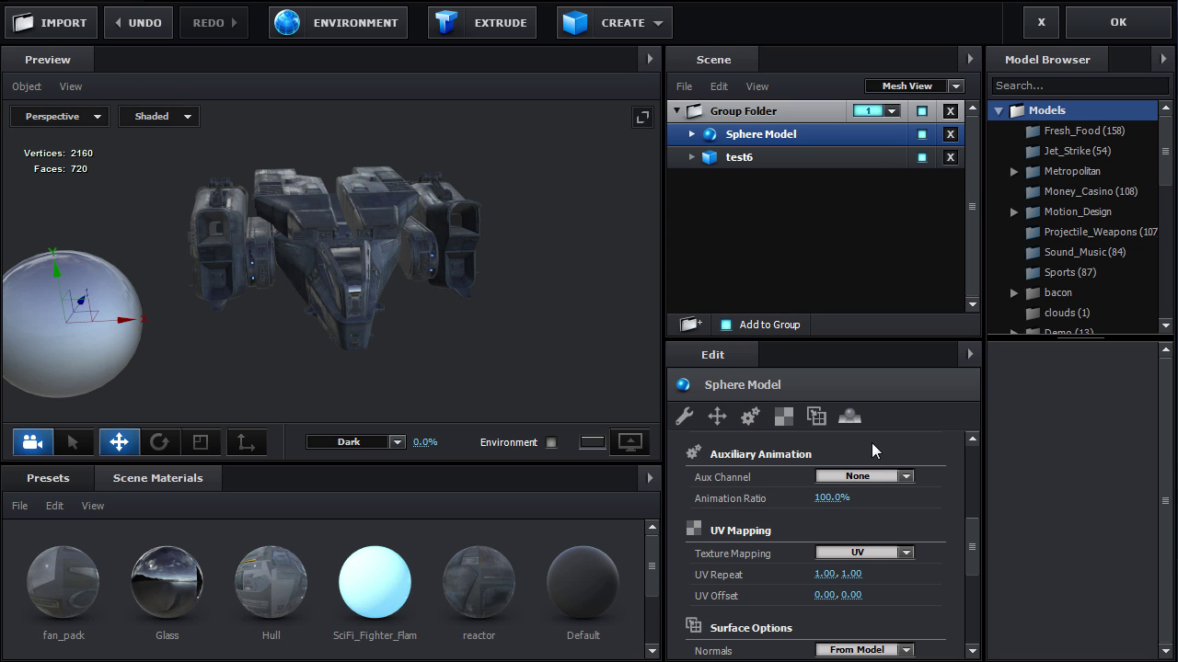
left_click_drag(446, 226, 378, 225)
left_click_drag(393, 330, 462, 315)
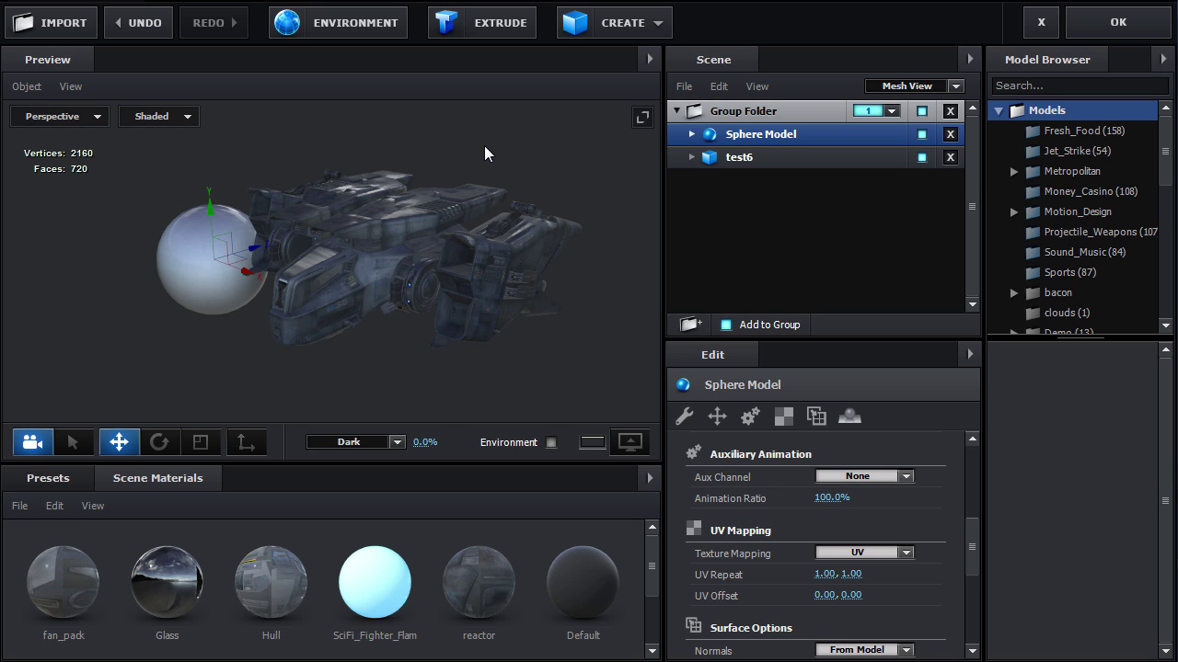
left_click(1041, 22)
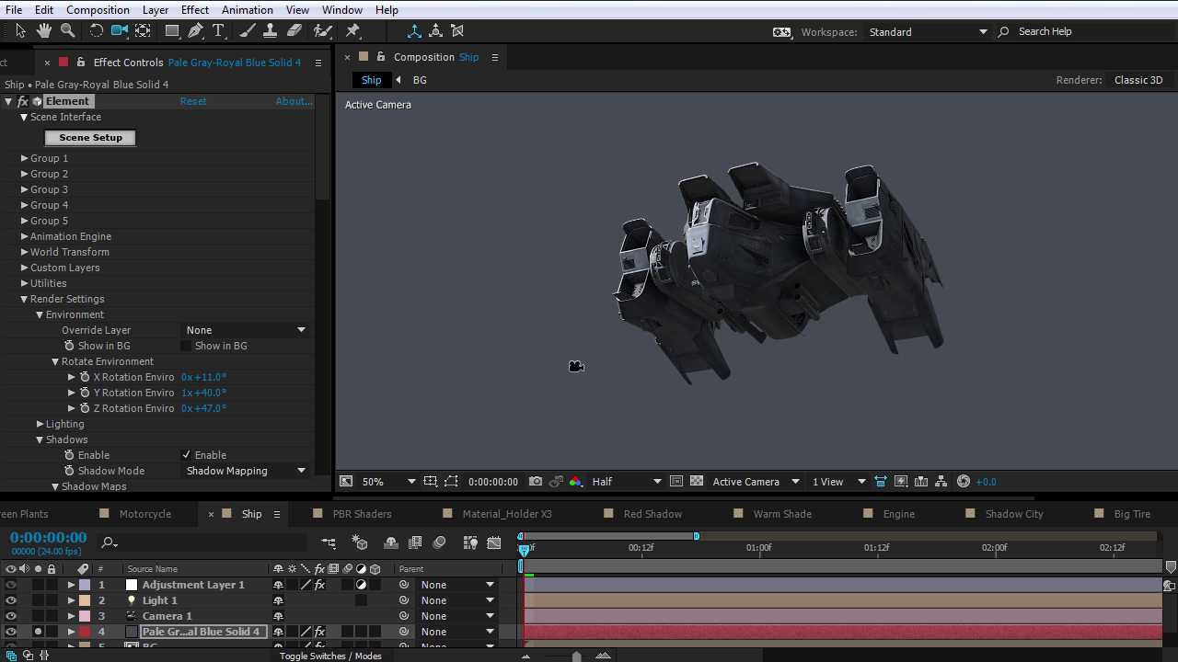
Duplicate the Element effect on Pale Gray-Royal Blue Solid 4 and set the copy's Render Mode to Unified.
left_click(9, 103)
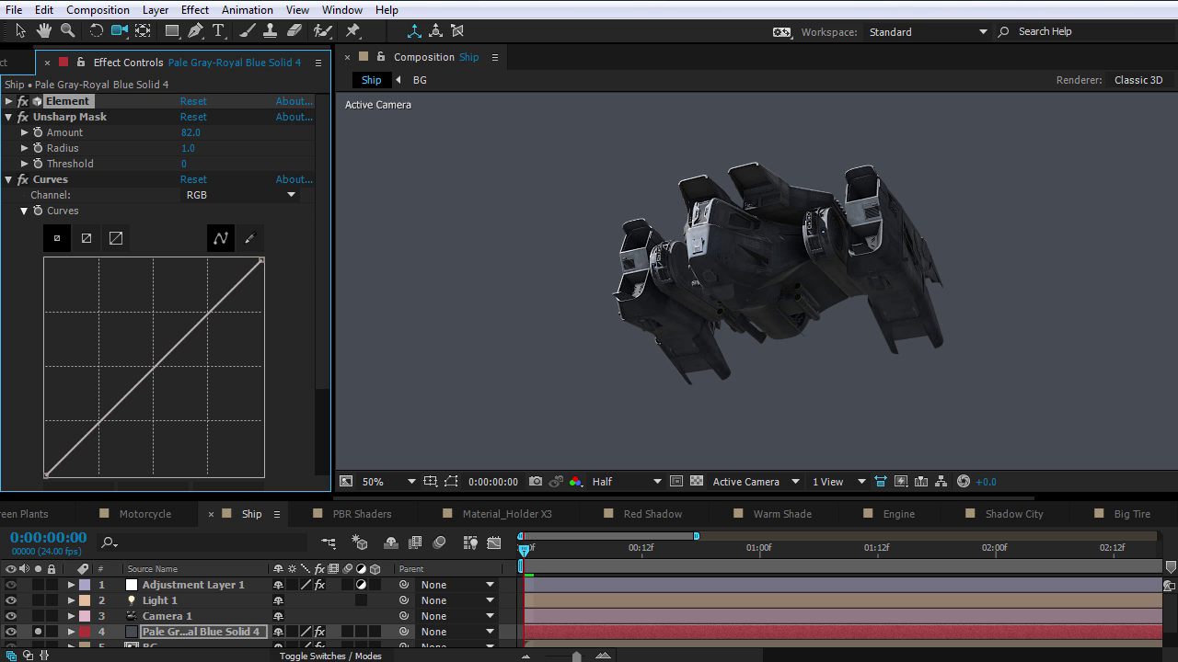
left_click(14, 124)
left_click(8, 143)
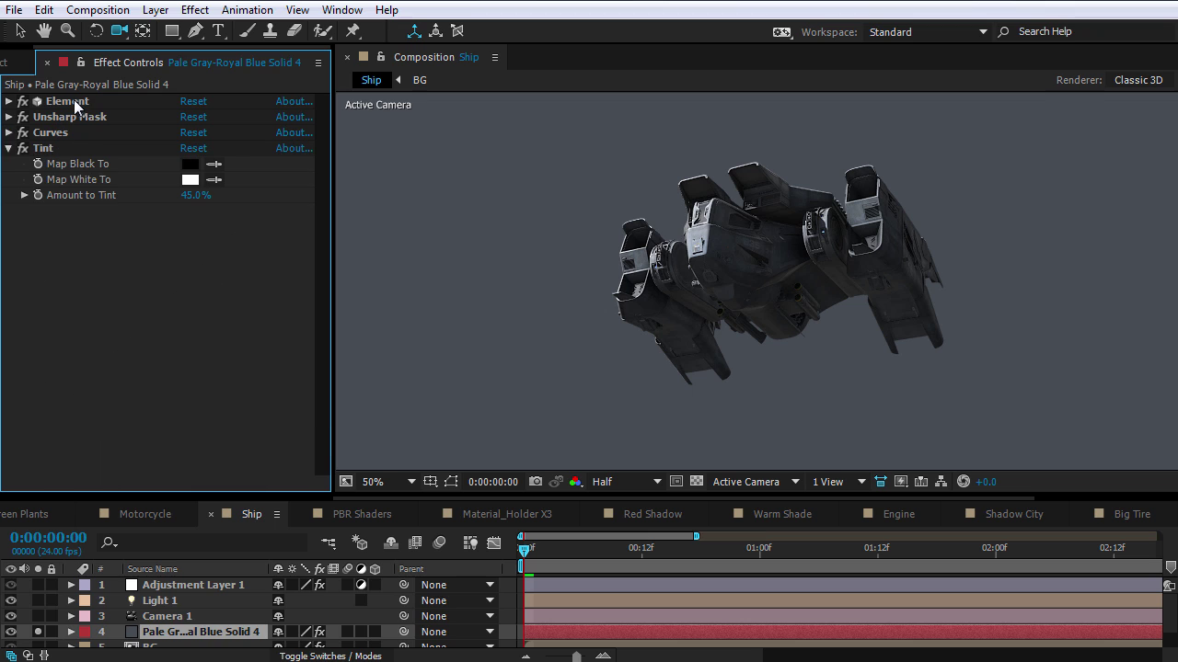
left_click(10, 148)
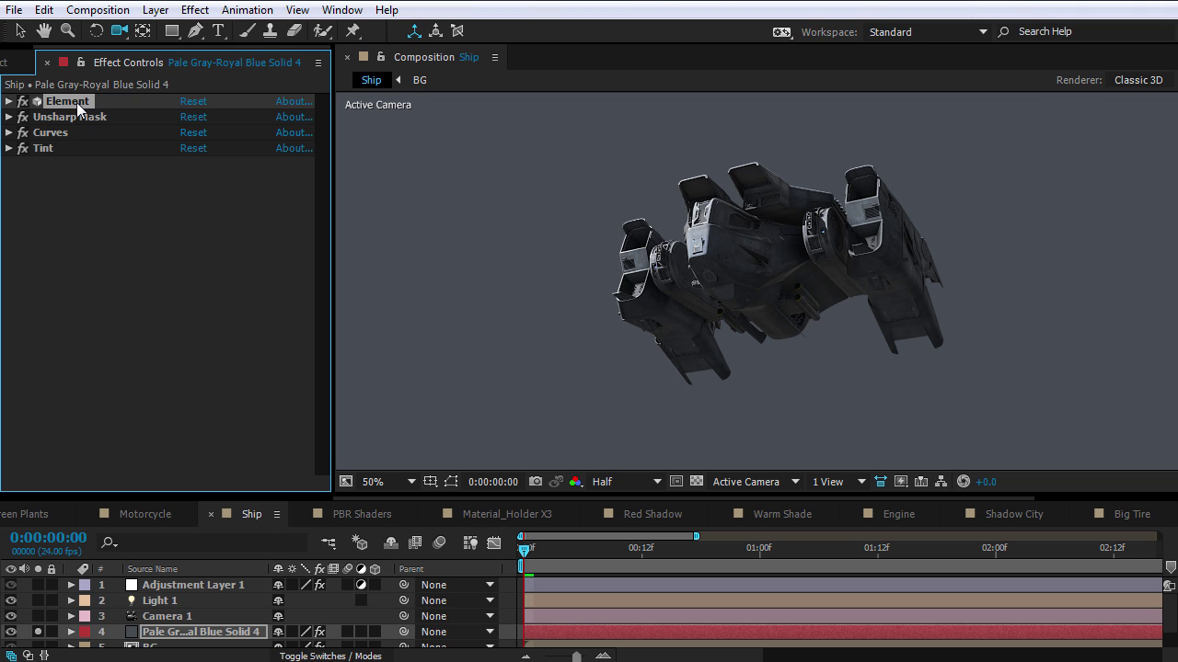
key("ctrl+d")
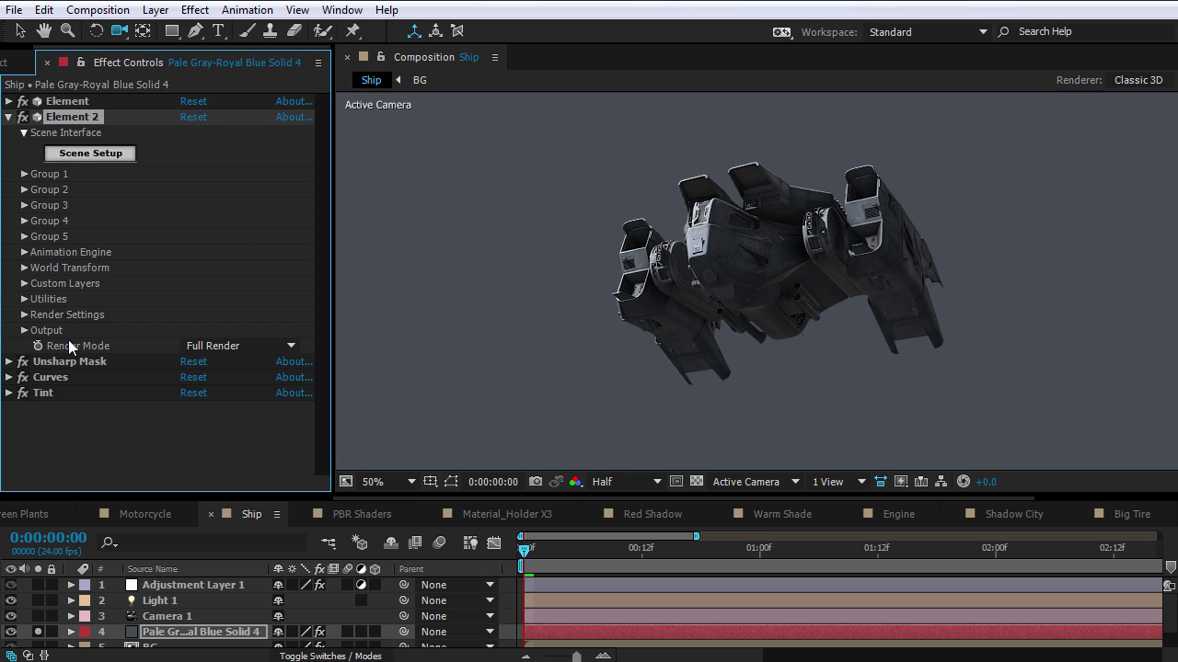
left_click(207, 346)
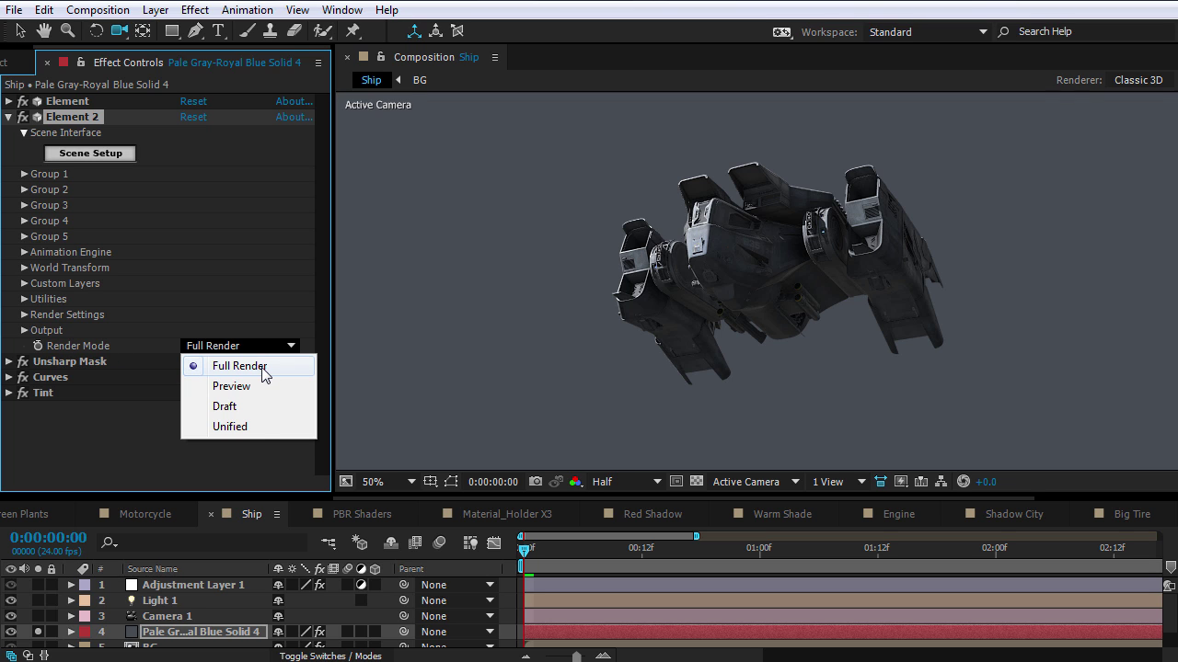
left_click(232, 427)
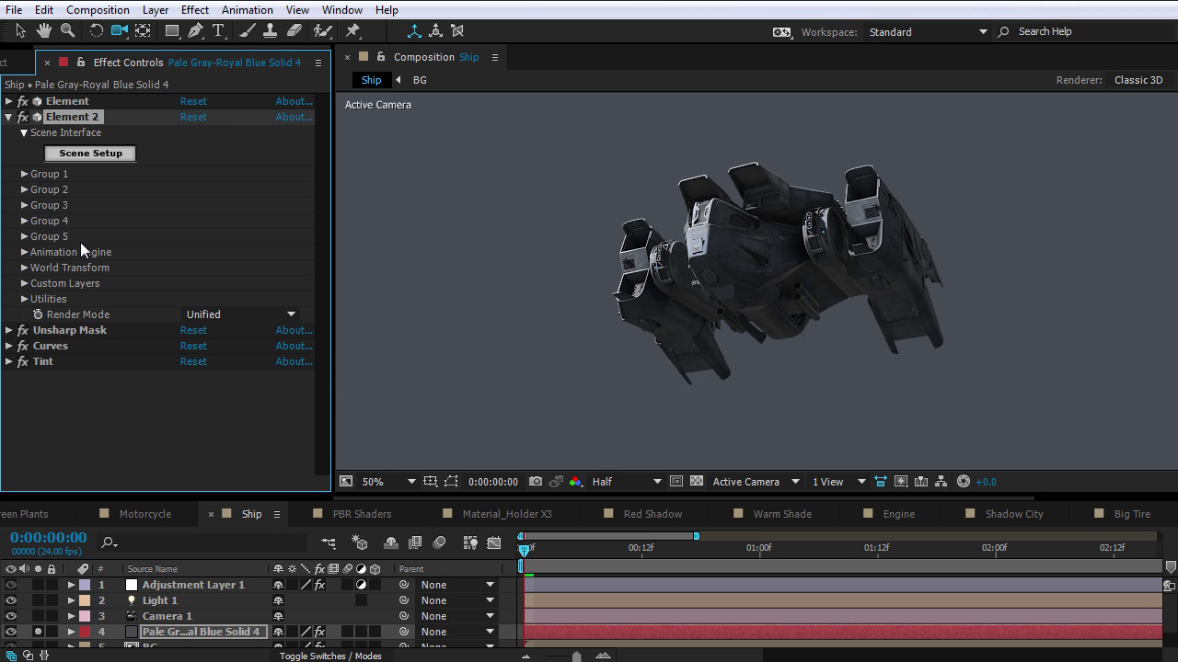
left_click(8, 102)
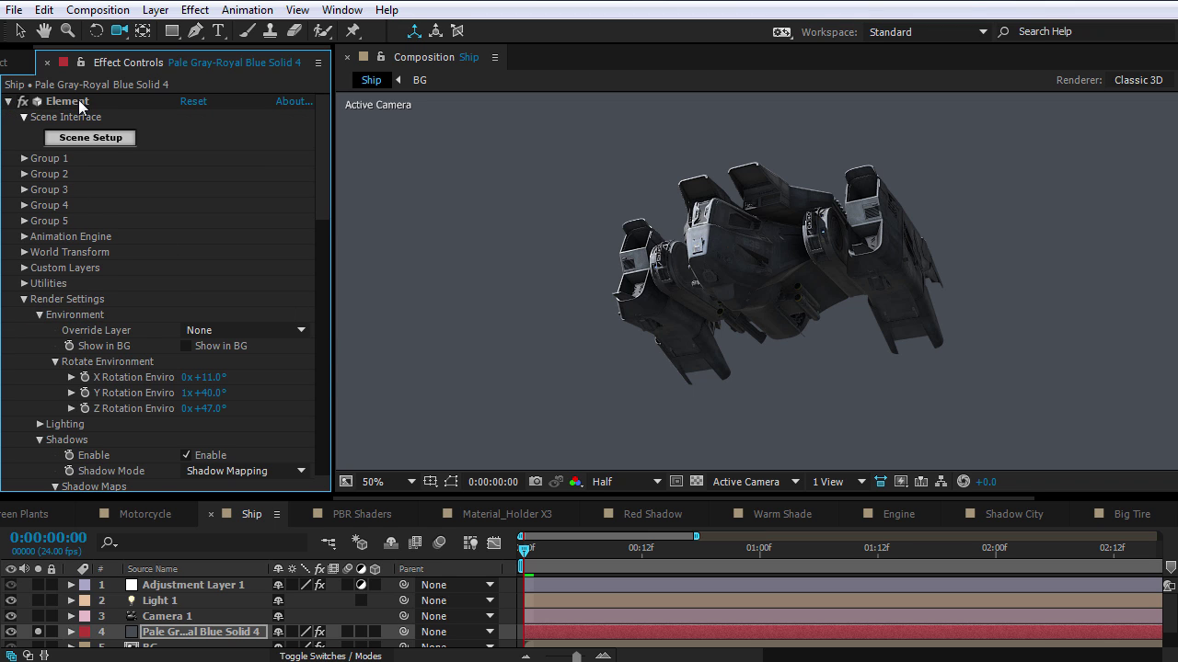
left_click(39, 315)
left_click(24, 299)
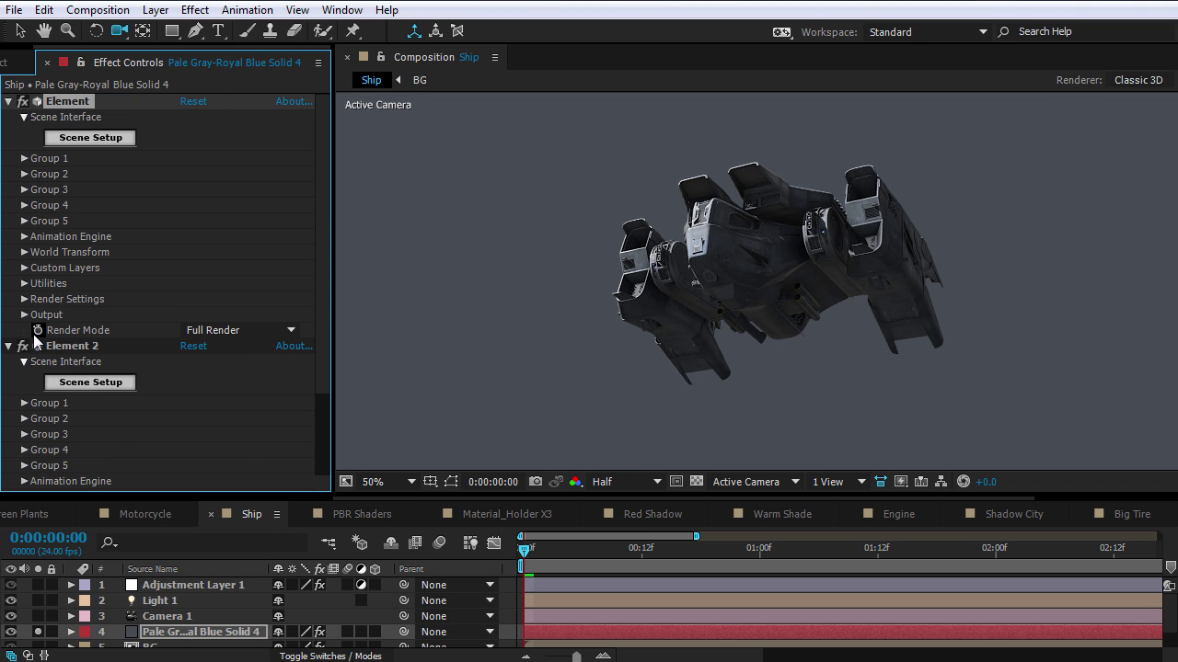
left_click(9, 101)
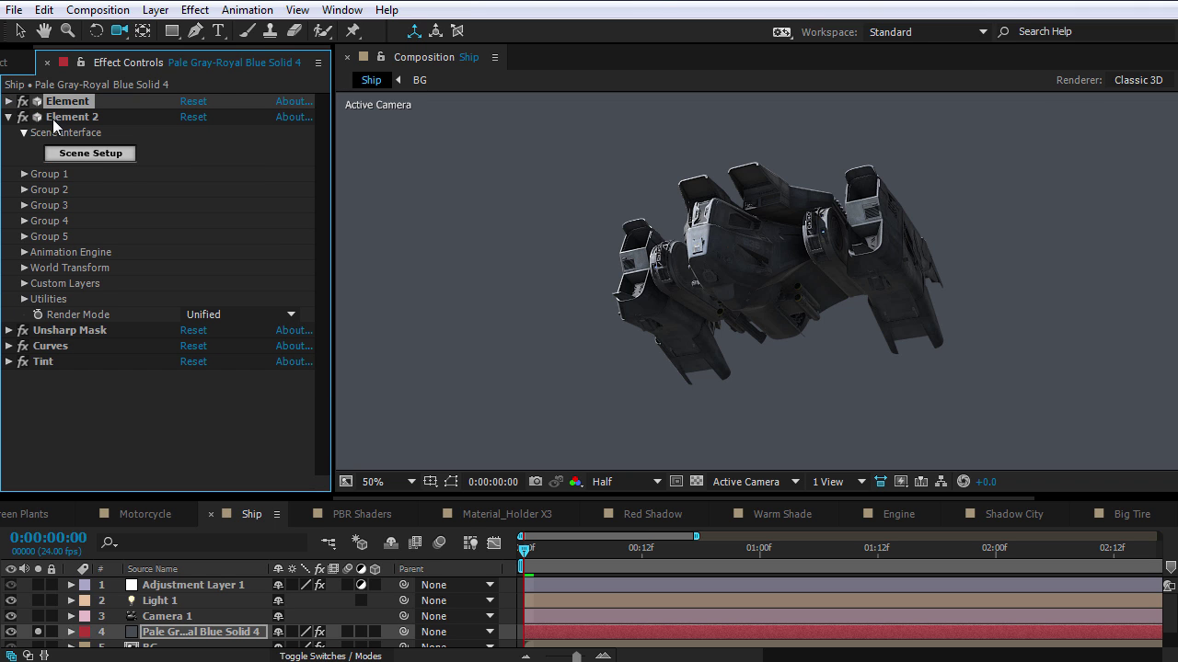
Offset the second ship by setting Element 2's Group 1 Position XY to 960.0, 664.0 and Position Z to -120.0.
left_click(24, 174)
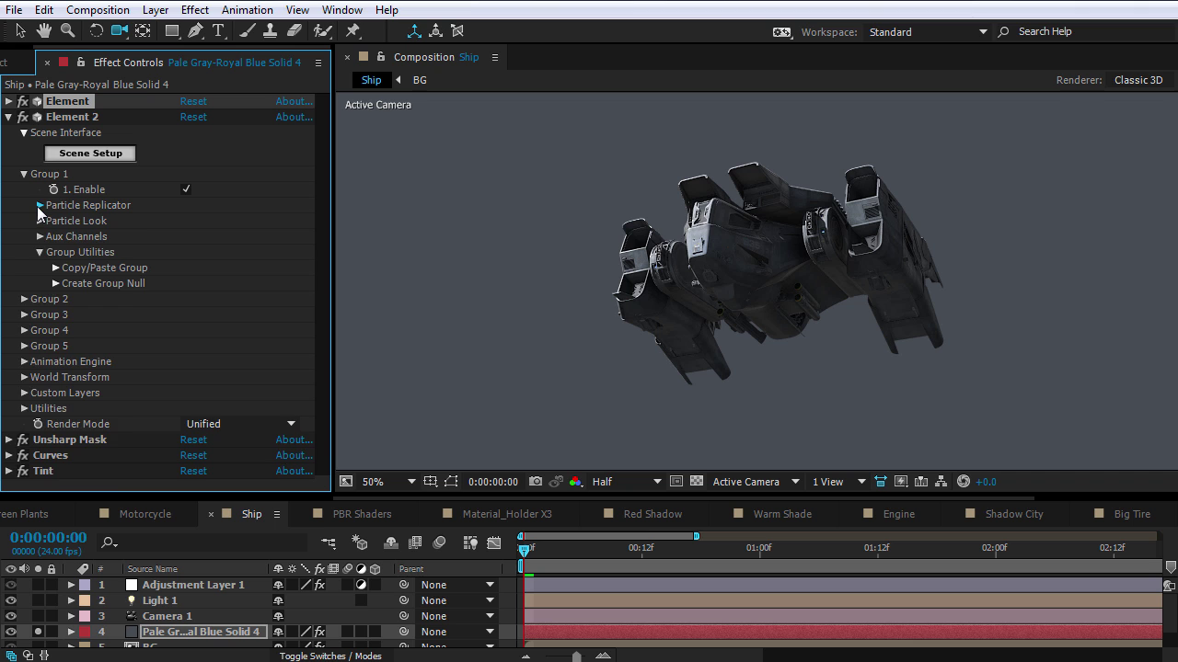
left_click(40, 207)
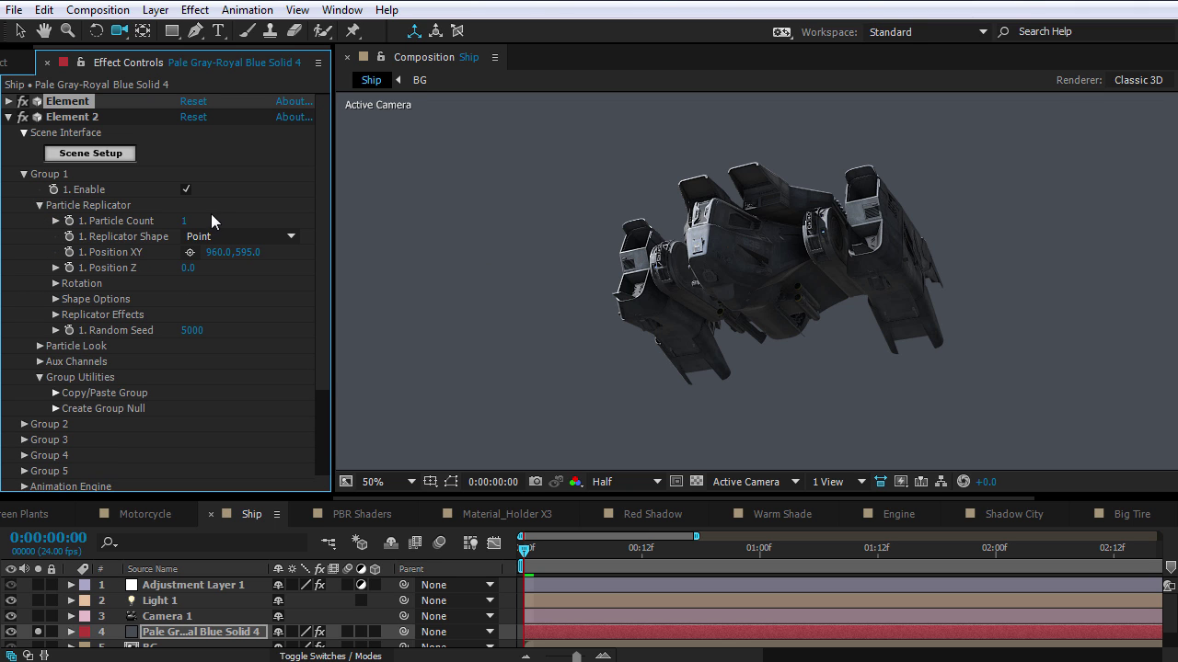
left_click_drag(249, 253, 322, 246)
mouse_move(189, 268)
left_mouse_down()
mouse_move(170, 269)
mouse_move(189, 269)
left_mouse_up()
left_click_drag(727, 262, 774, 276)
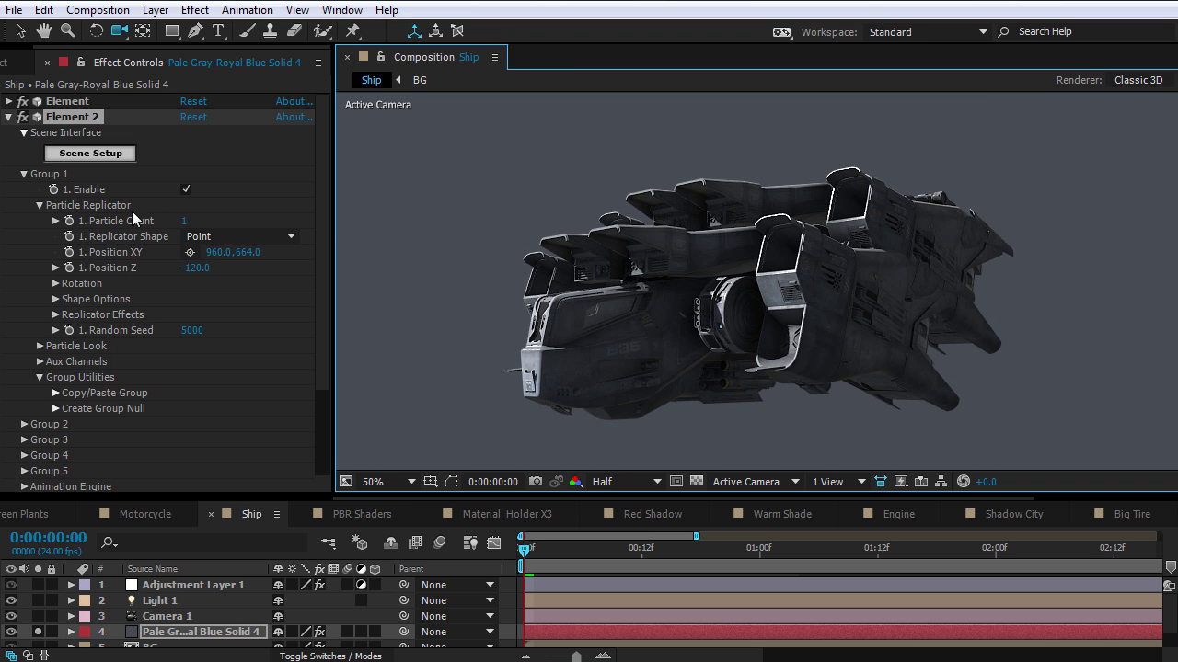
left_click(24, 174)
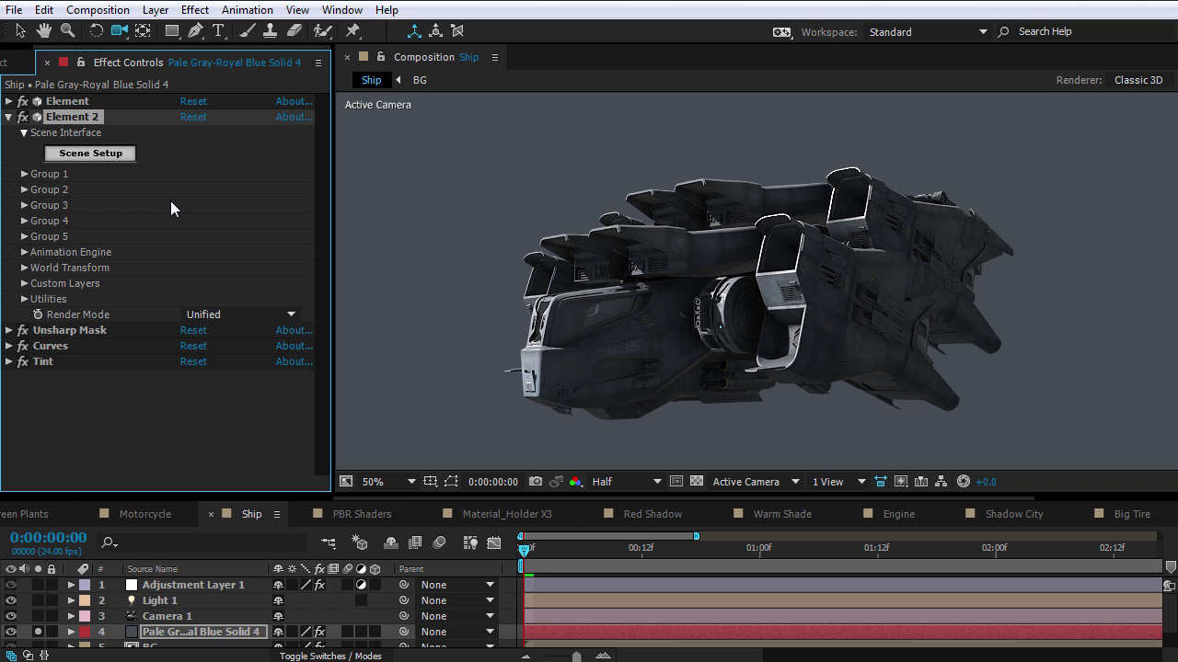
left_click_drag(649, 291, 552, 221)
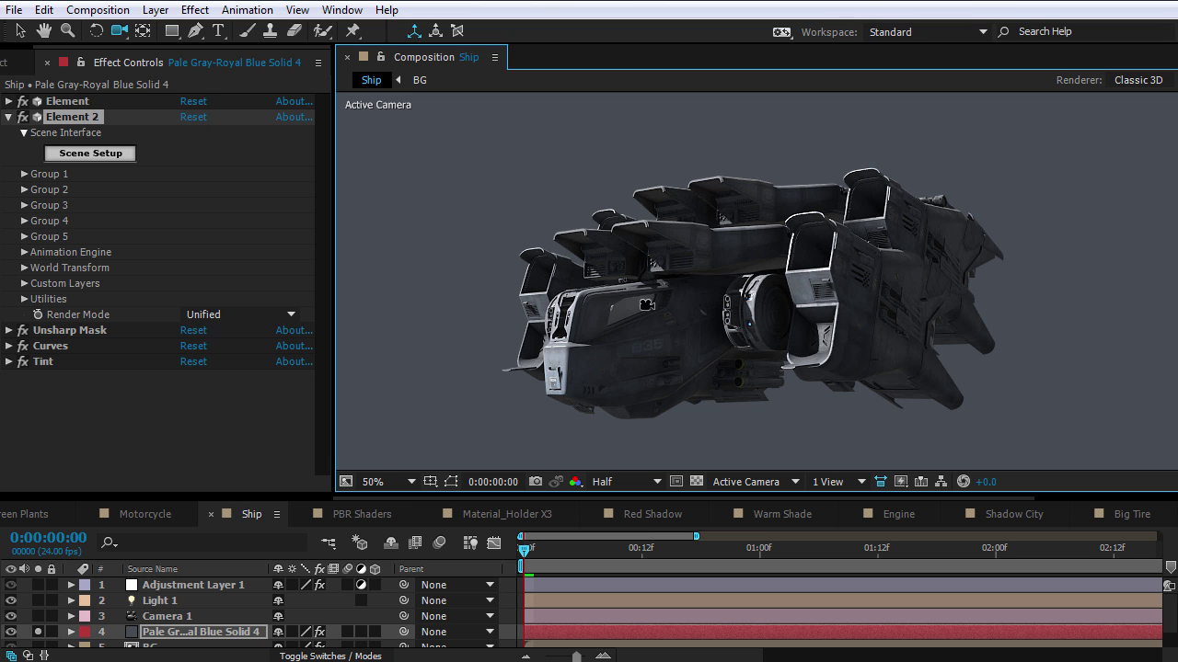
left_click_drag(735, 320, 732, 332)
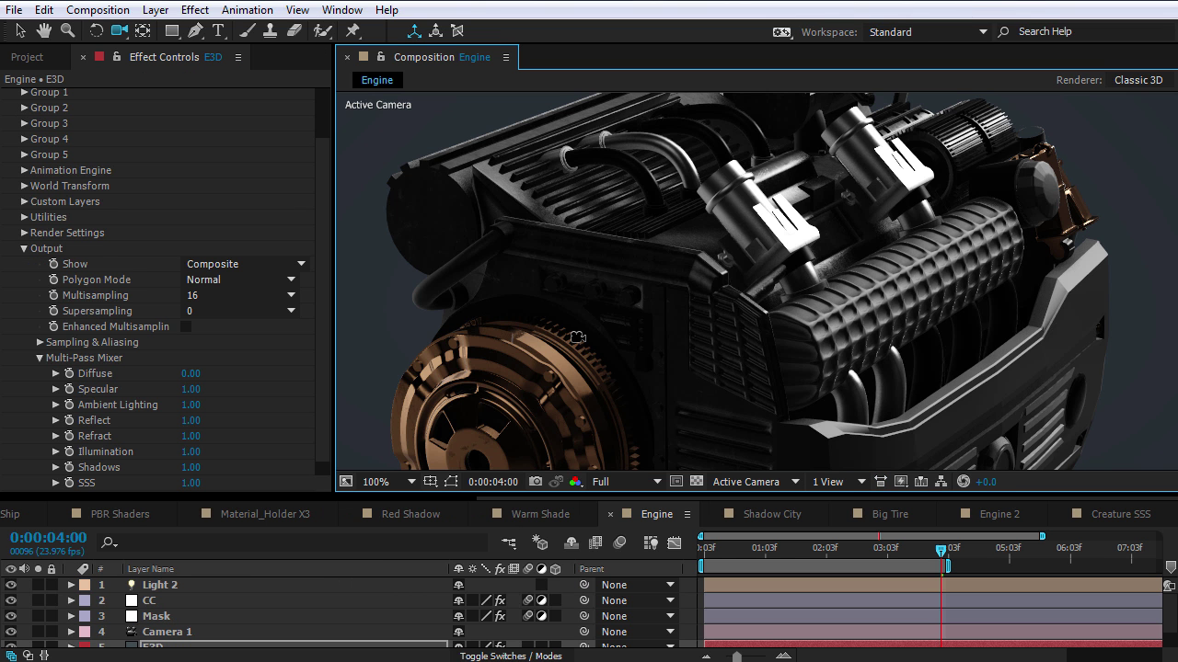
Enable Enhanced Multisampling in the E3D layer's output settings and compare the copper flywheel's edges up close.
left_click_drag(577, 337, 430, 388)
key("c")
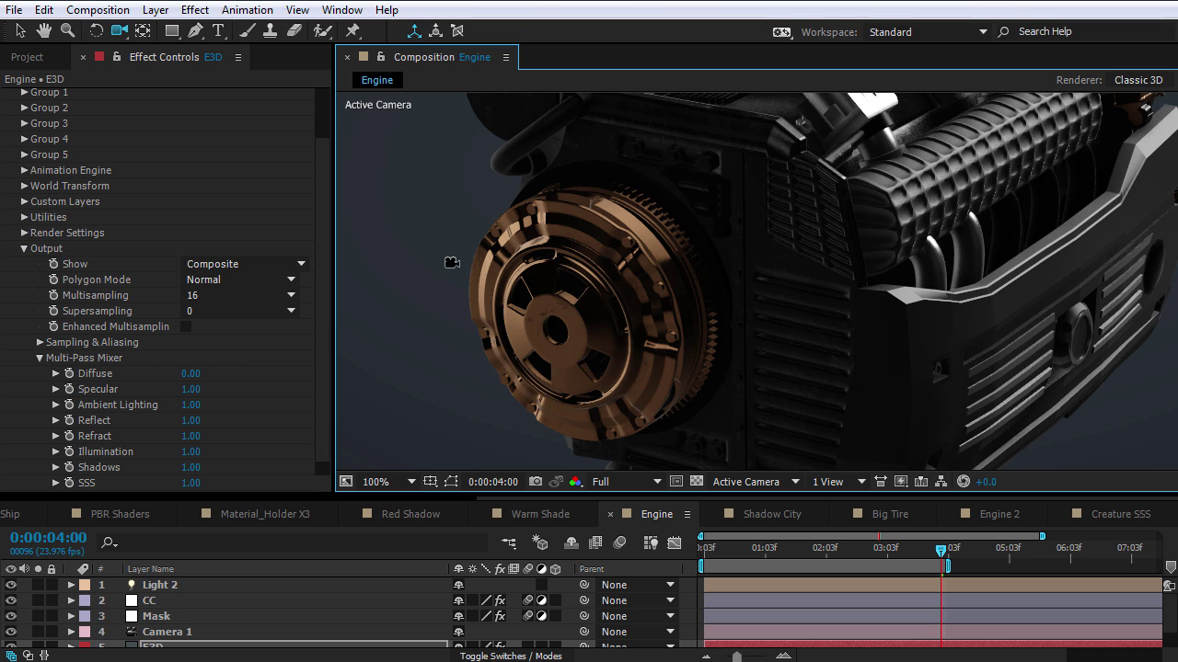
key("h")
key("period")
key("c")
left_click_drag(520, 305, 638, 223)
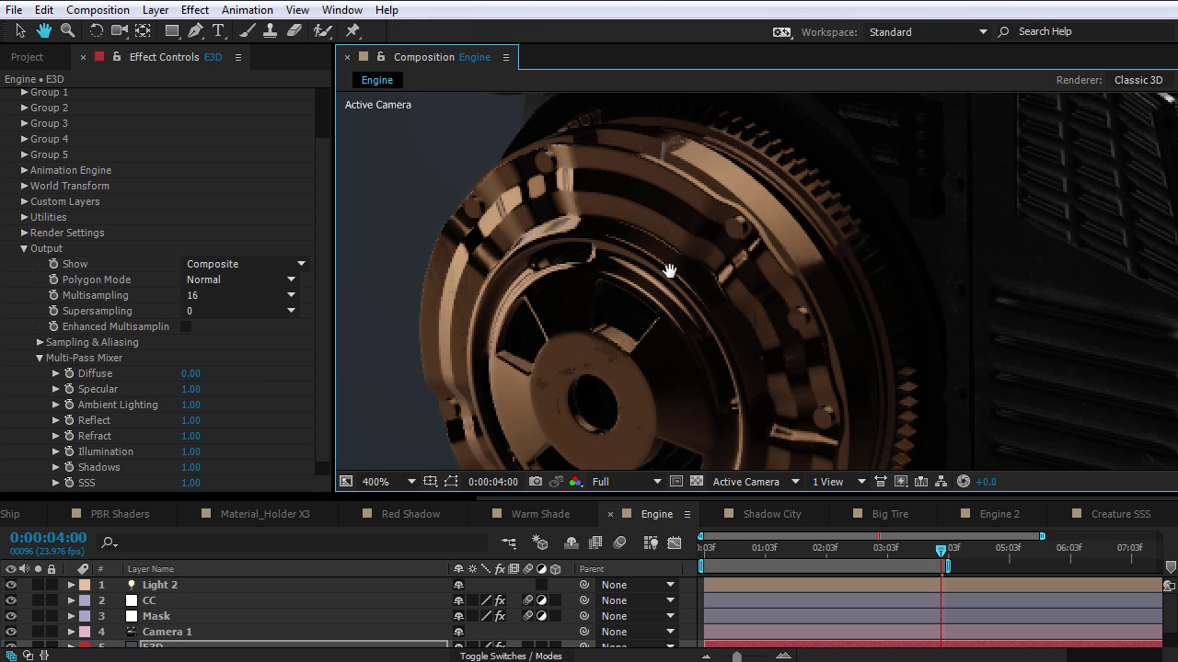
key("period")
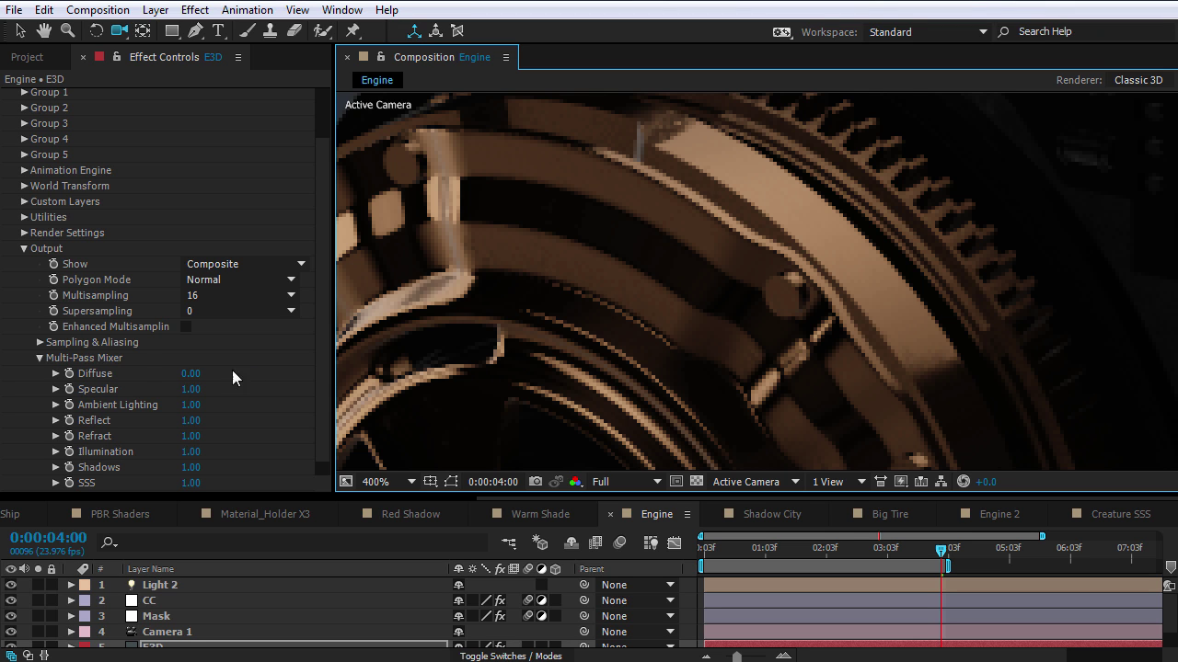
left_click(186, 328)
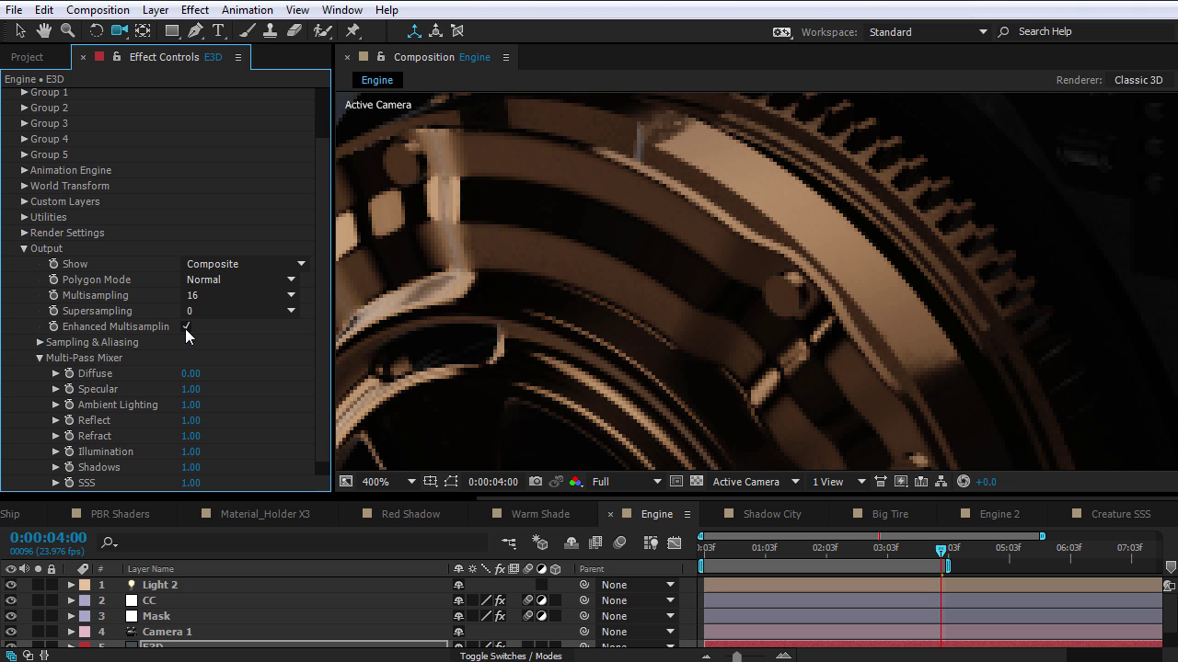
key("comma")
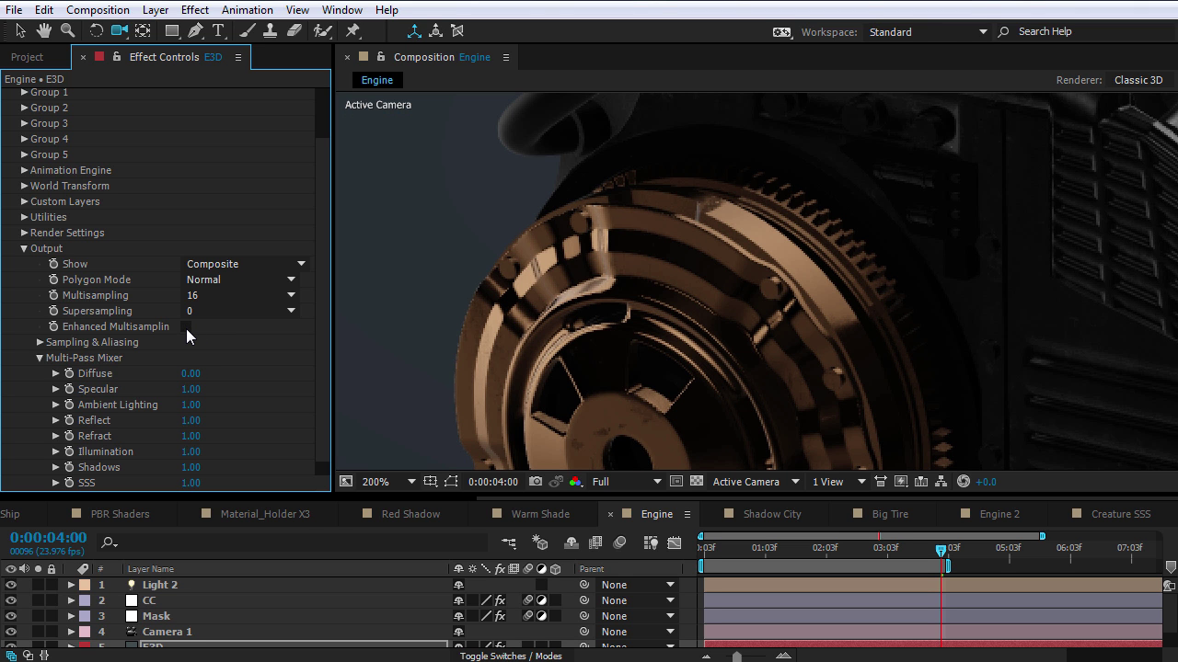
key("comma")
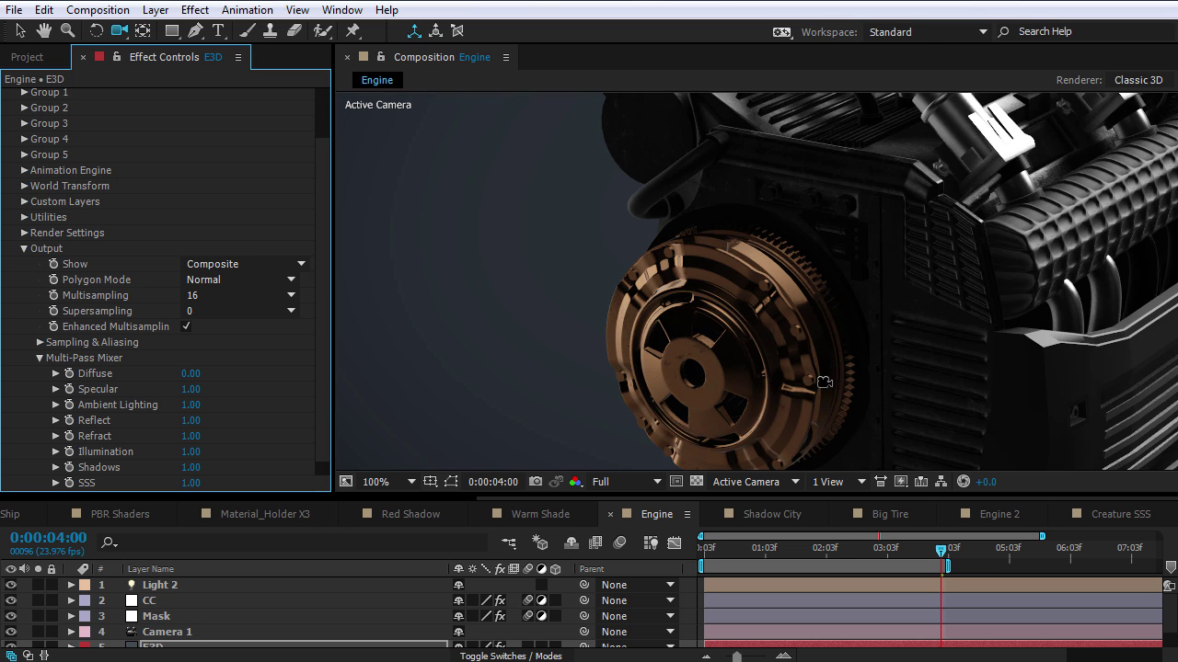
Set the Engine's E3D Supersampling to 2 with the copper flywheel in close view.
left_click_drag(678, 425, 678, 326)
key("period")
left_click(258, 310)
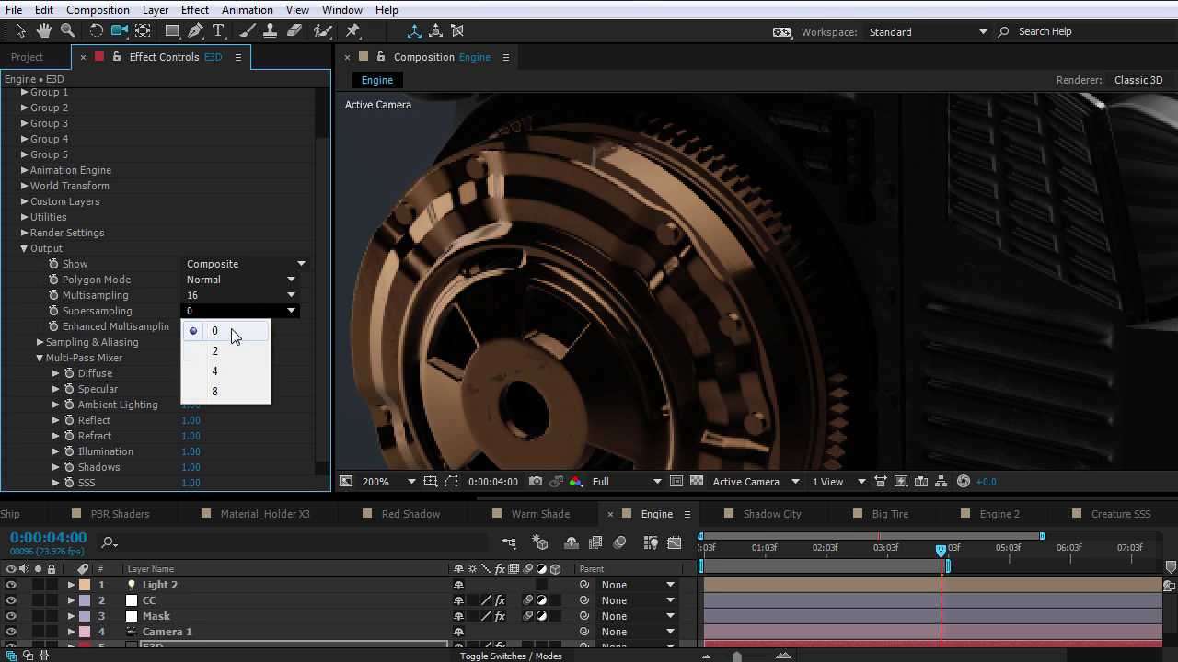
left_click(219, 352)
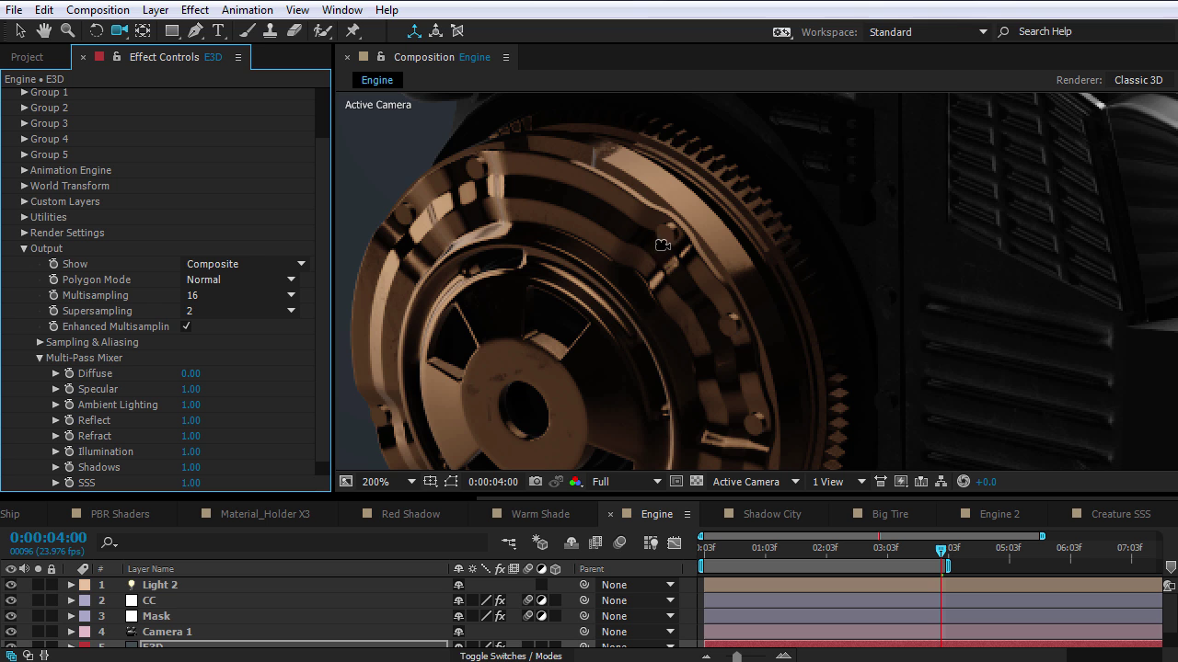
Examine the whole engine's render in an enlarged view and orbit the camera around it.
key("comma")
key("h")
left_click_drag(927, 217, 771, 404)
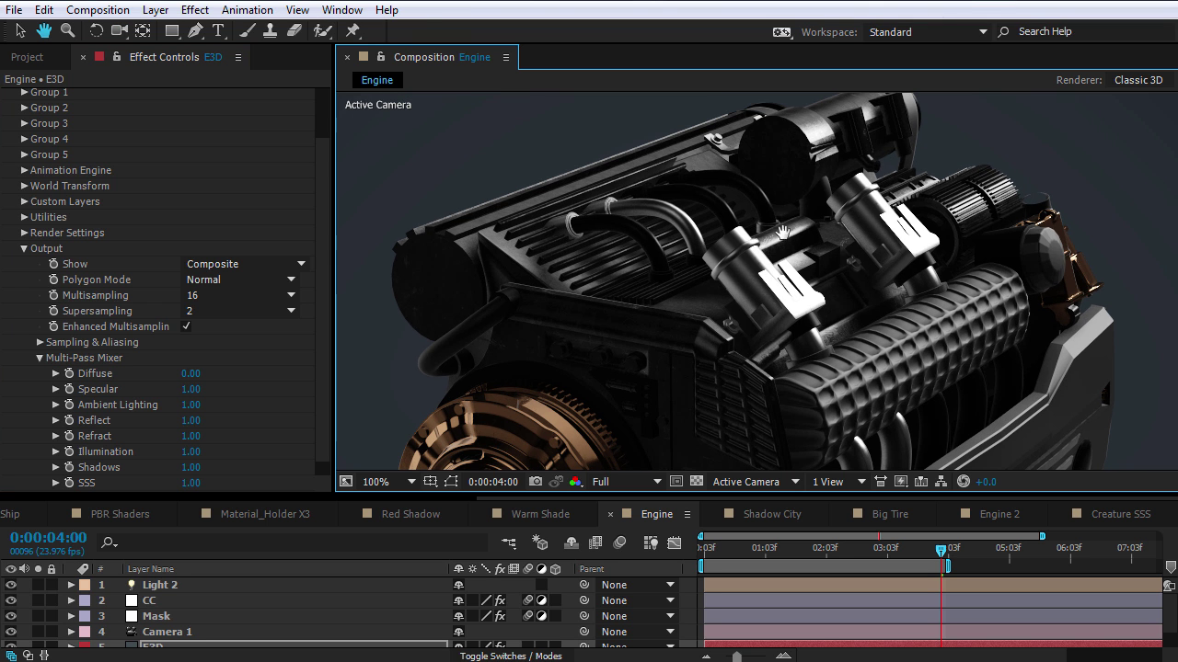
key("grave")
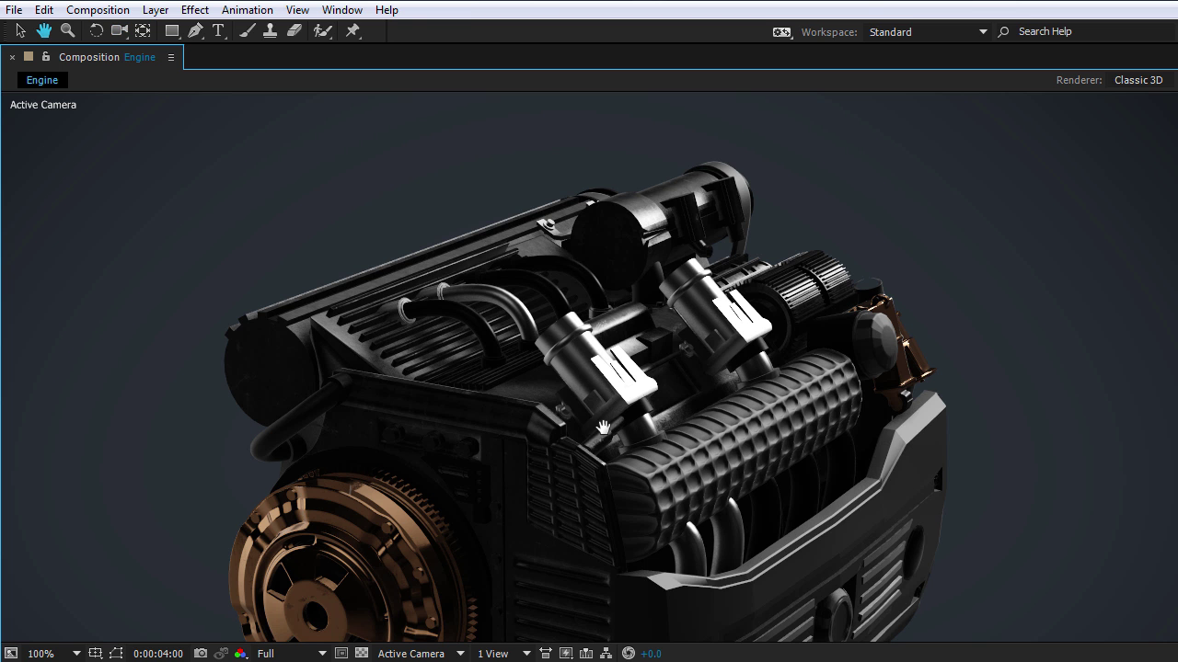
left_click_drag(603, 428, 628, 380)
key("c")
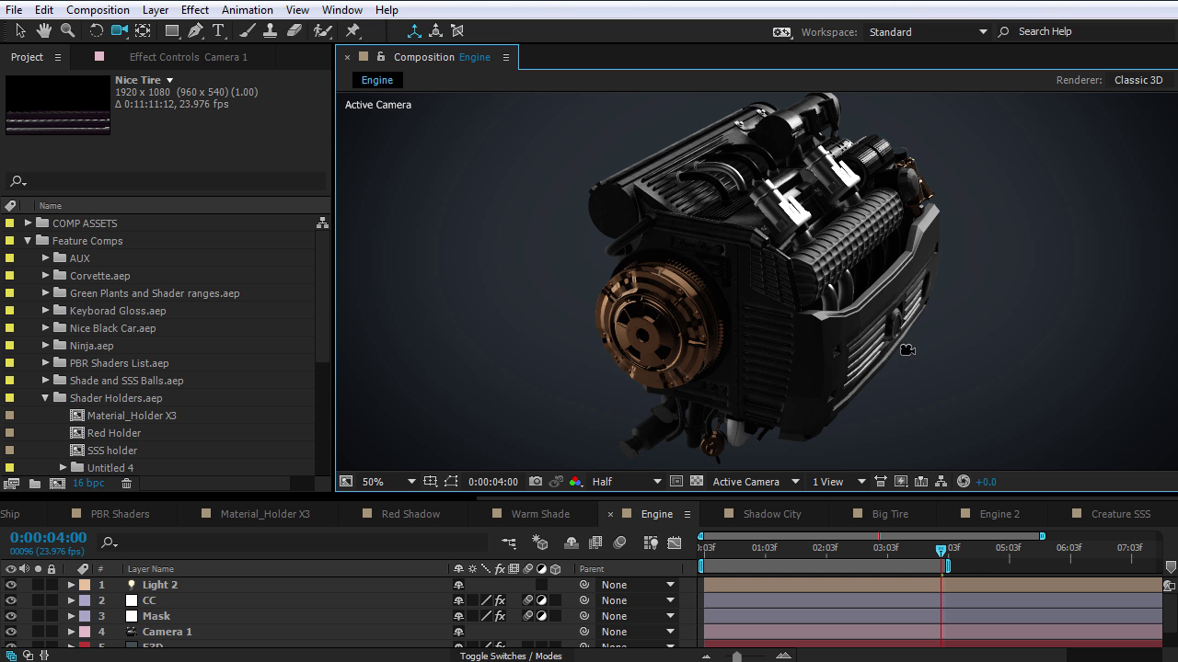
key("grave")
mouse_move(858, 332)
left_mouse_down()
mouse_move(806, 331)
mouse_move(859, 323)
left_mouse_up()
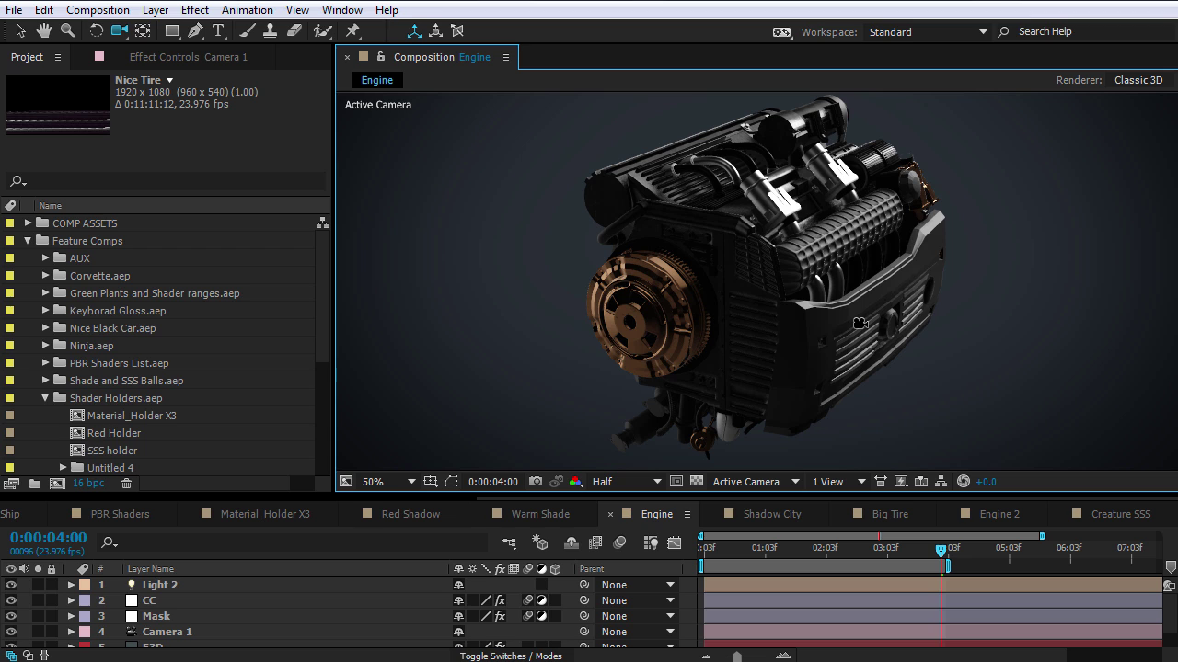